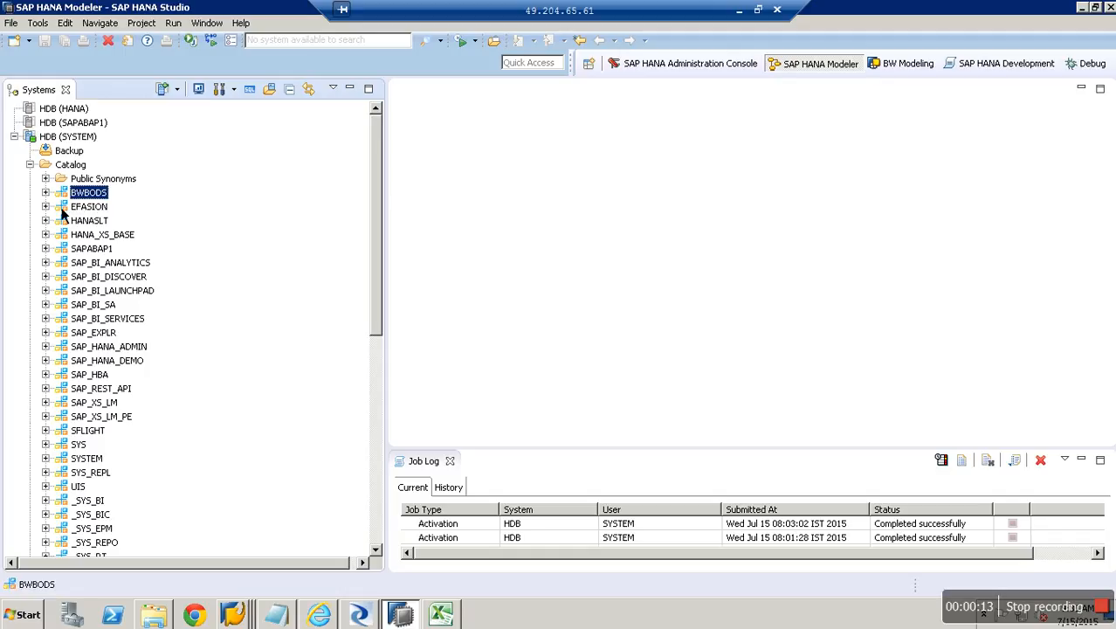
Open the content of the BWBODS.TEST table to see its four yearly INR rows.
left_click(47, 192)
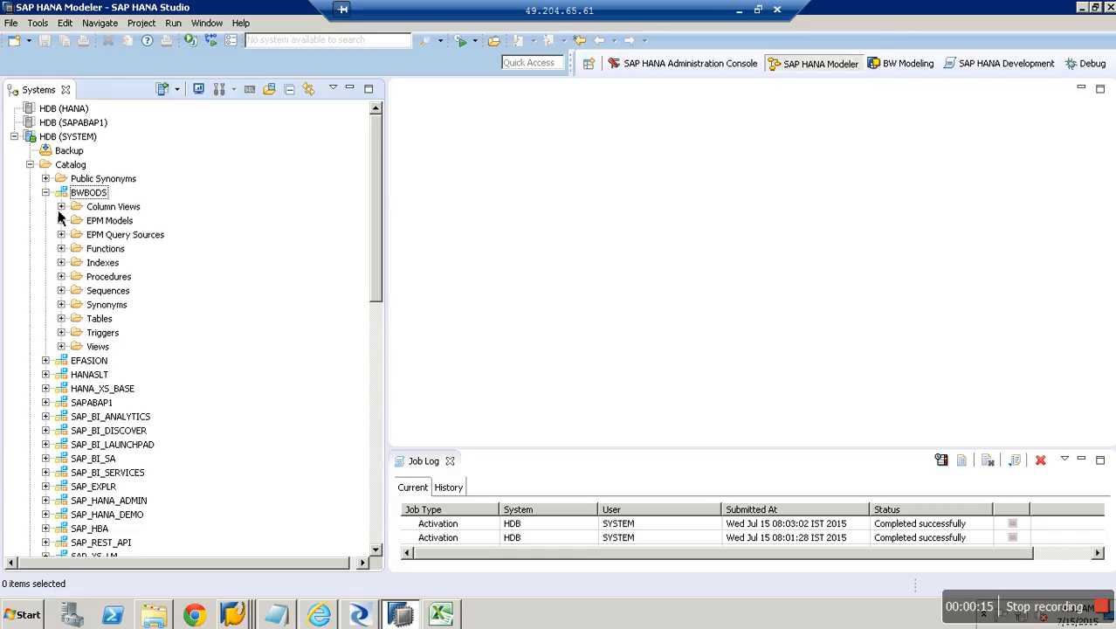
left_click(61, 318)
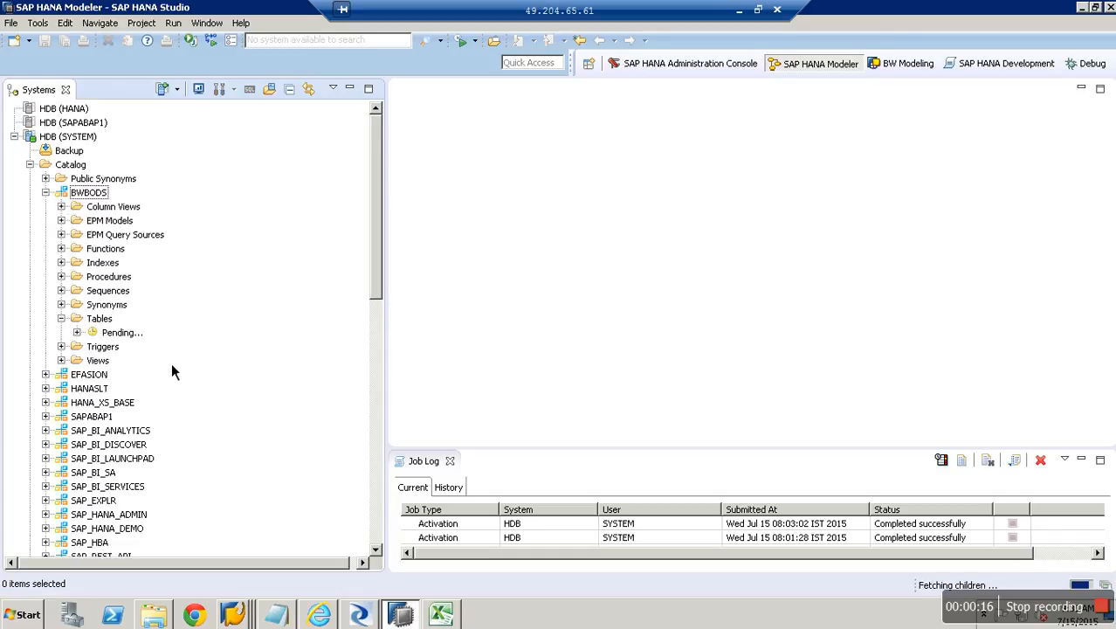
right_click(127, 340)
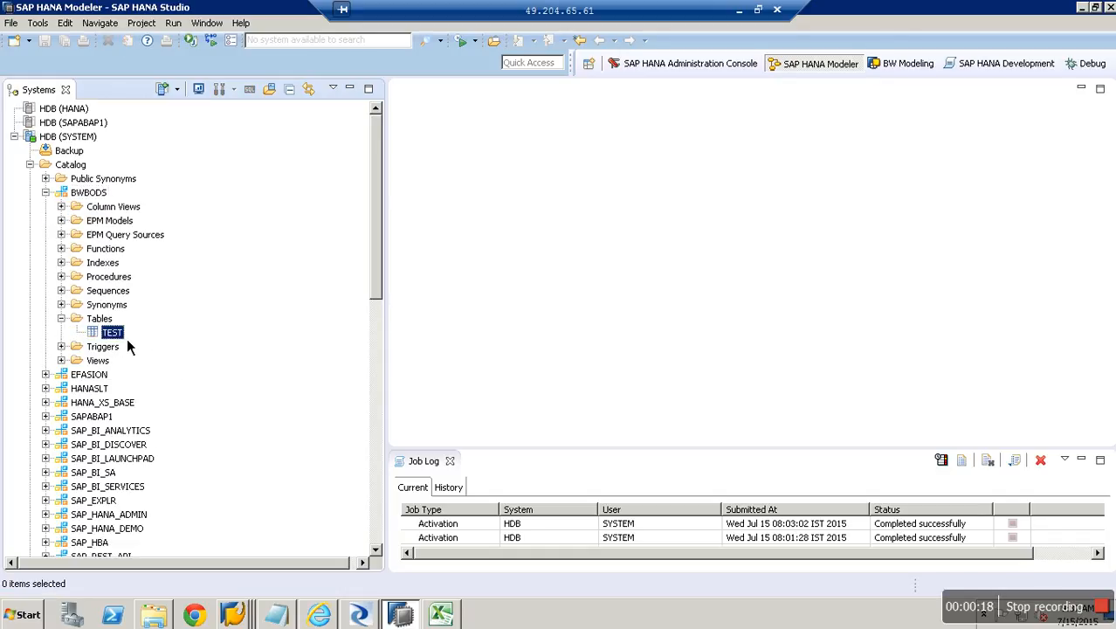
left_click(173, 167)
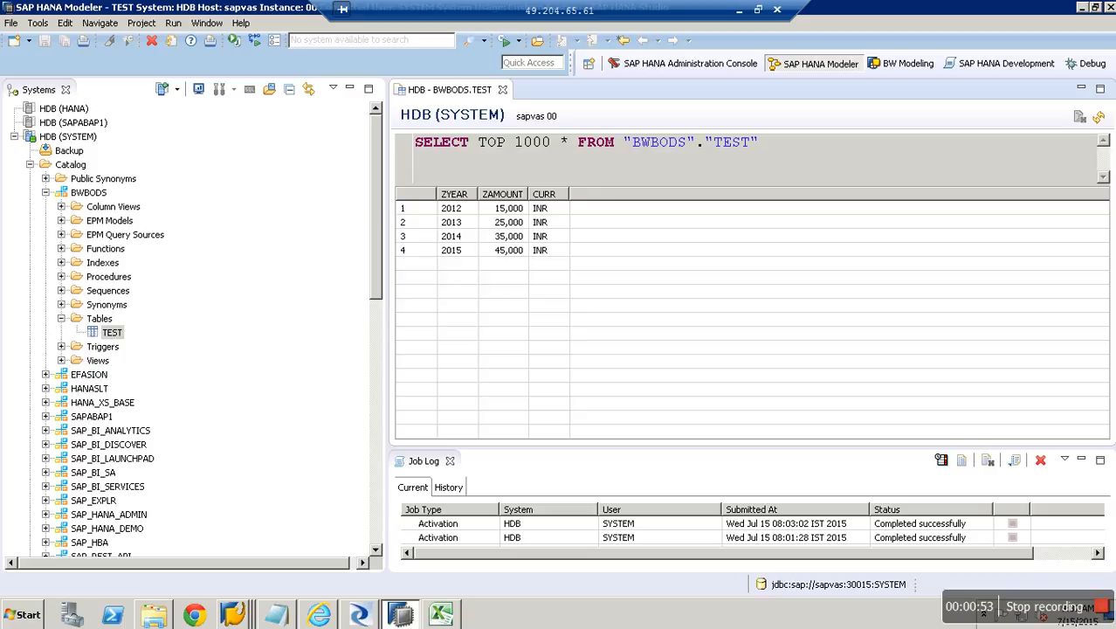
mouse_move(358, 614)
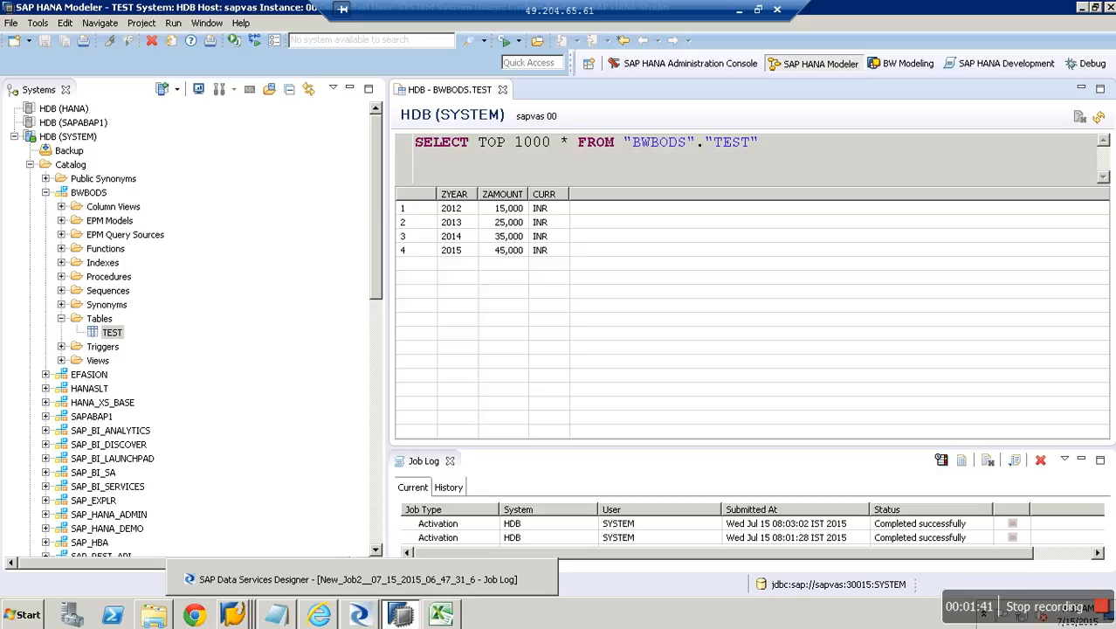
Close the Management Console browser window and all open job, data flow and log tabs.
left_click(358, 614)
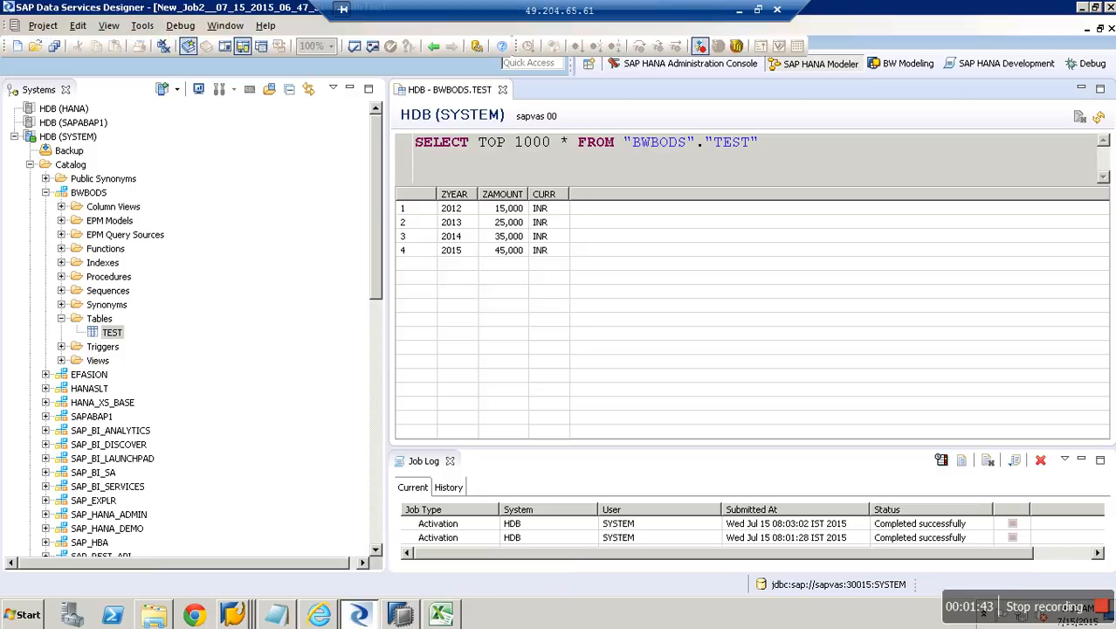
left_click(319, 614)
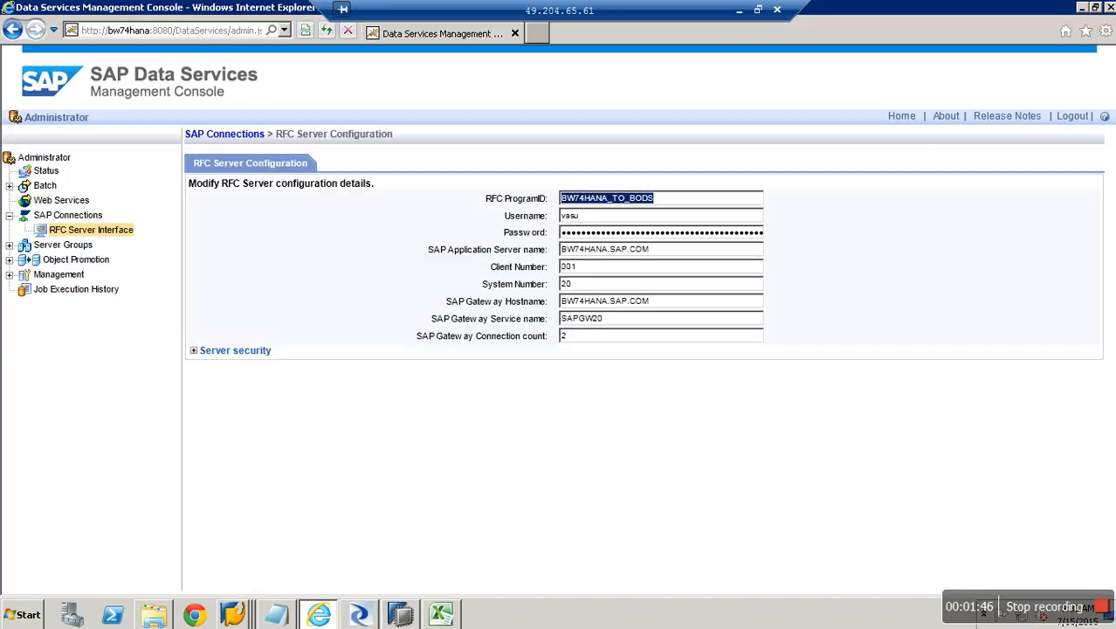
left_click(1110, 7)
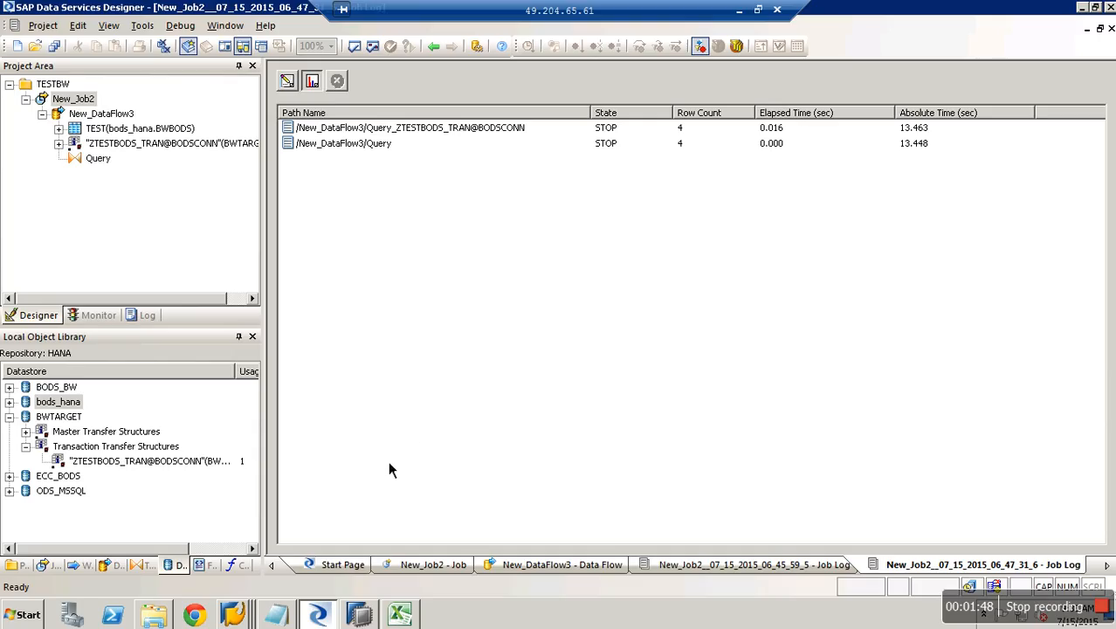
left_click(1109, 7)
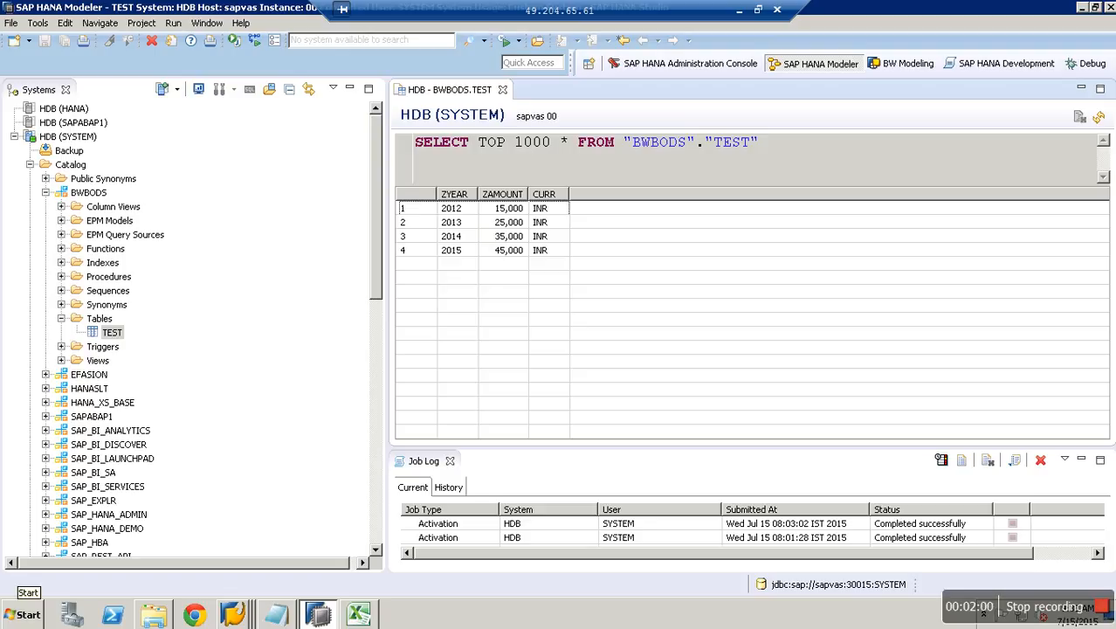
Launch Data Services Designer from the SAP Data Services 4.2 folder in All Programs.
left_click(28, 614)
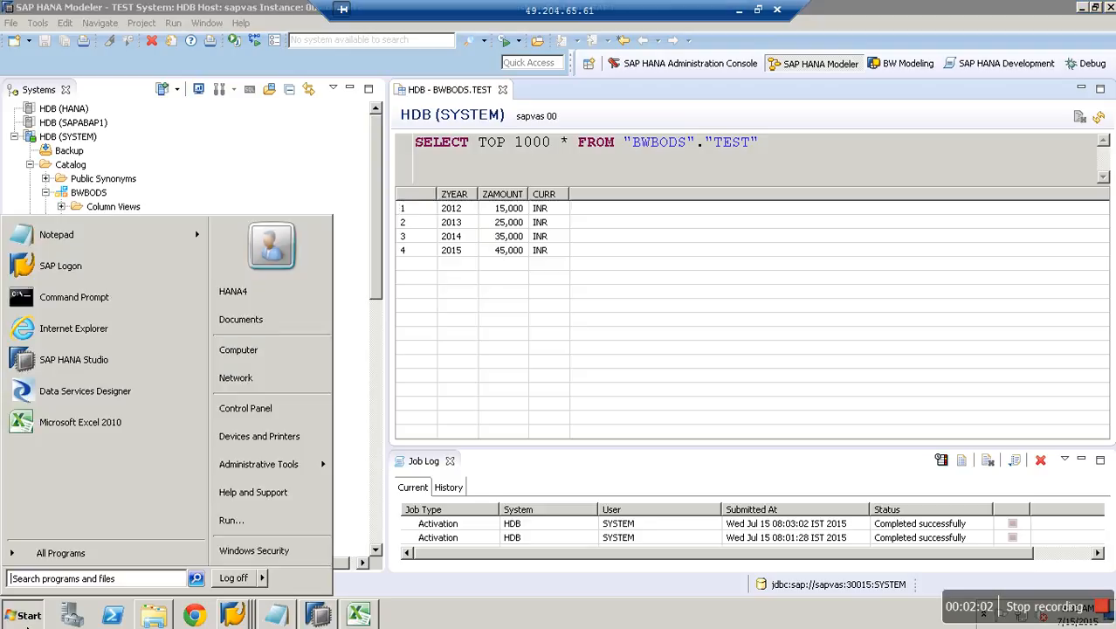
left_click(70, 557)
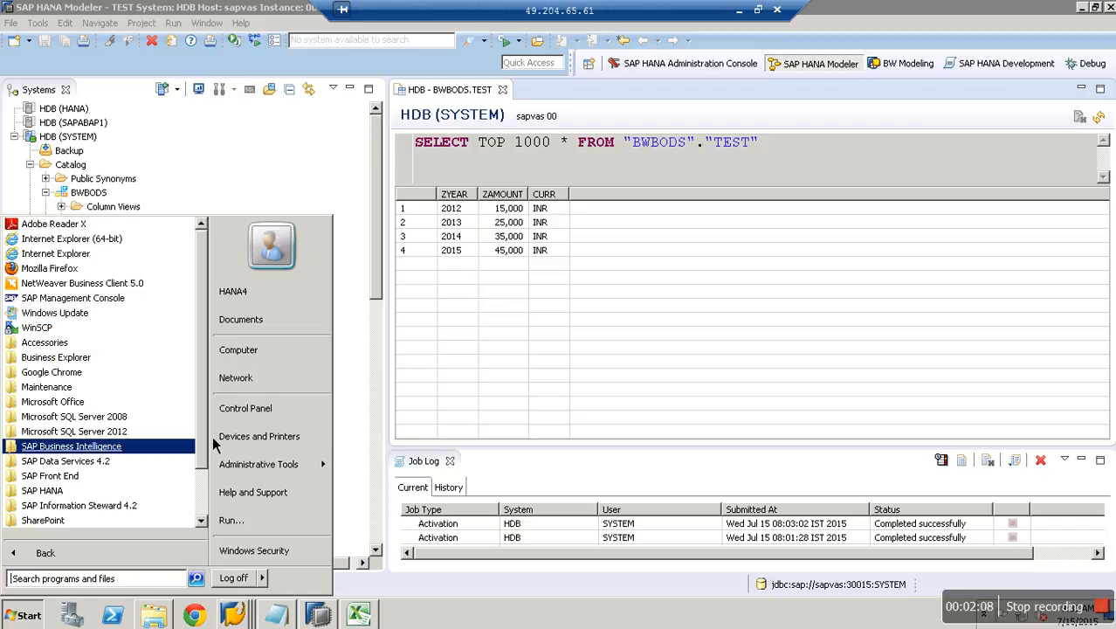
scroll(99, 445, "down", 2)
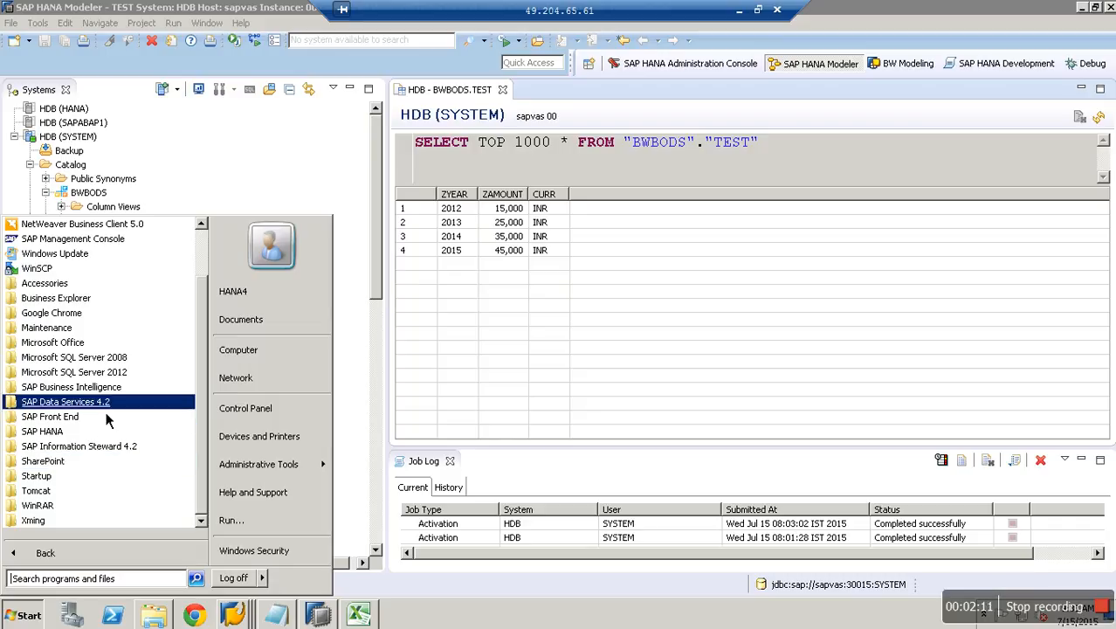
left_click(106, 409)
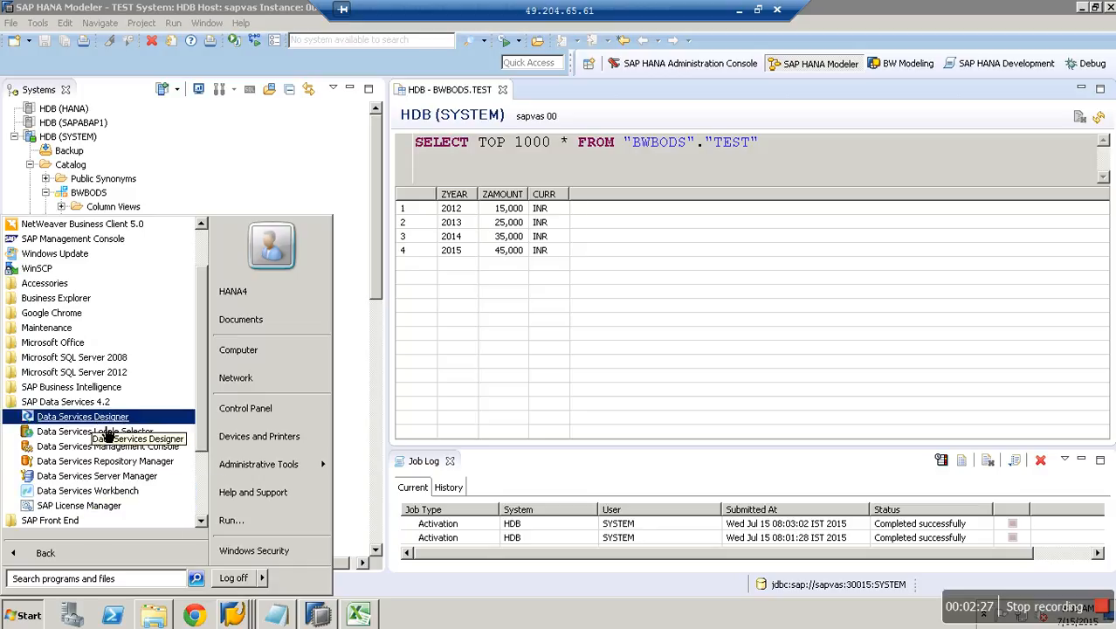
left_click(105, 426)
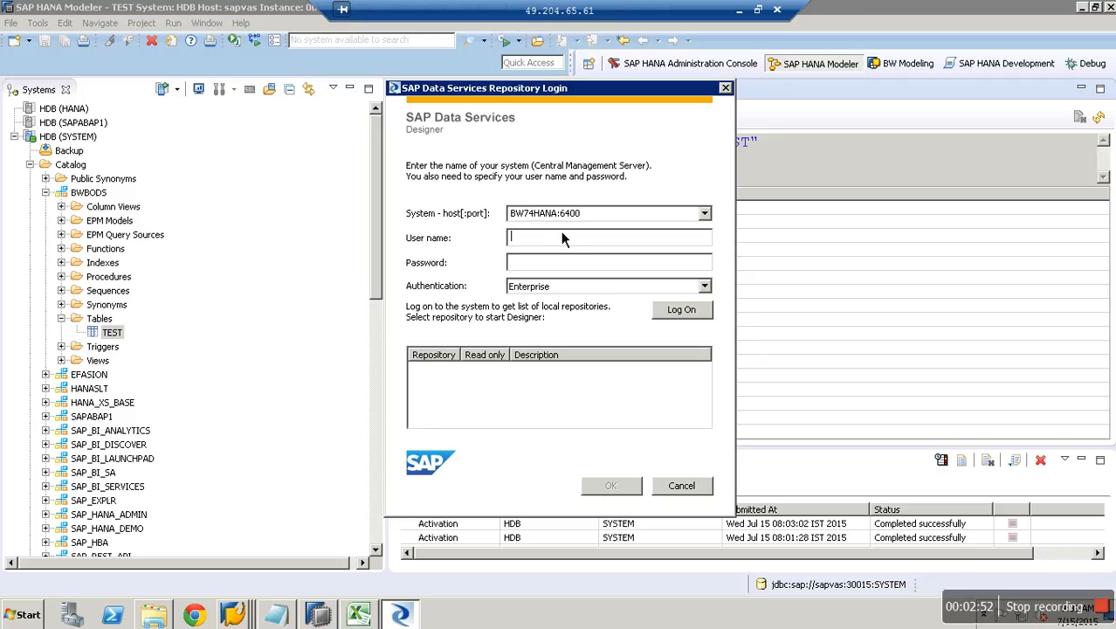
Log on to BW74HANA:6400 with the account password and pick the HANA repository.
left_click(695, 310)
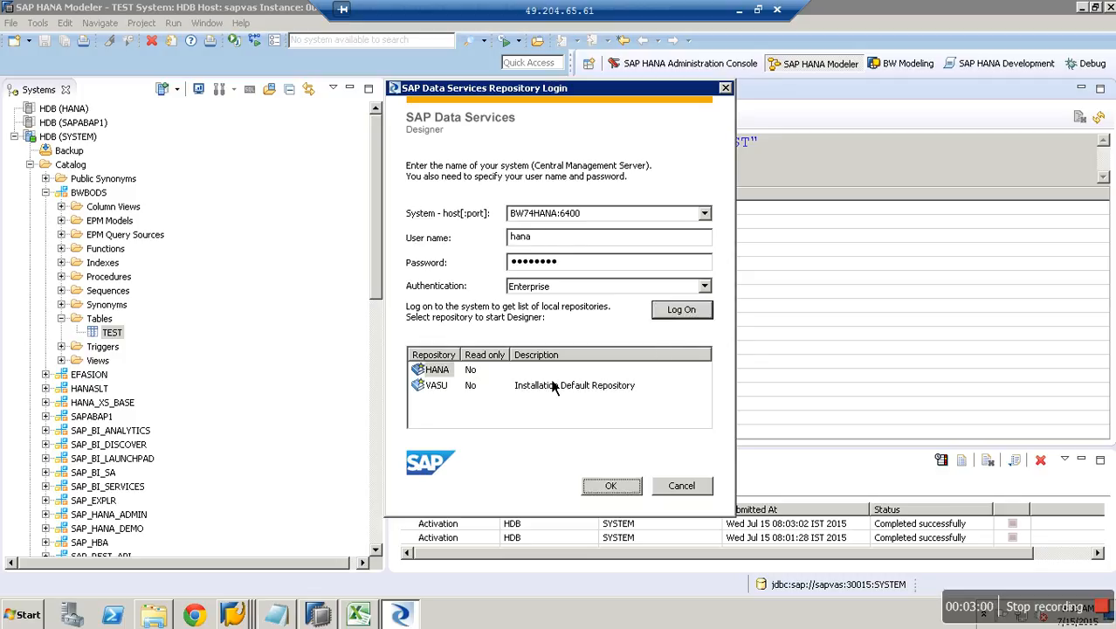
left_click(446, 383)
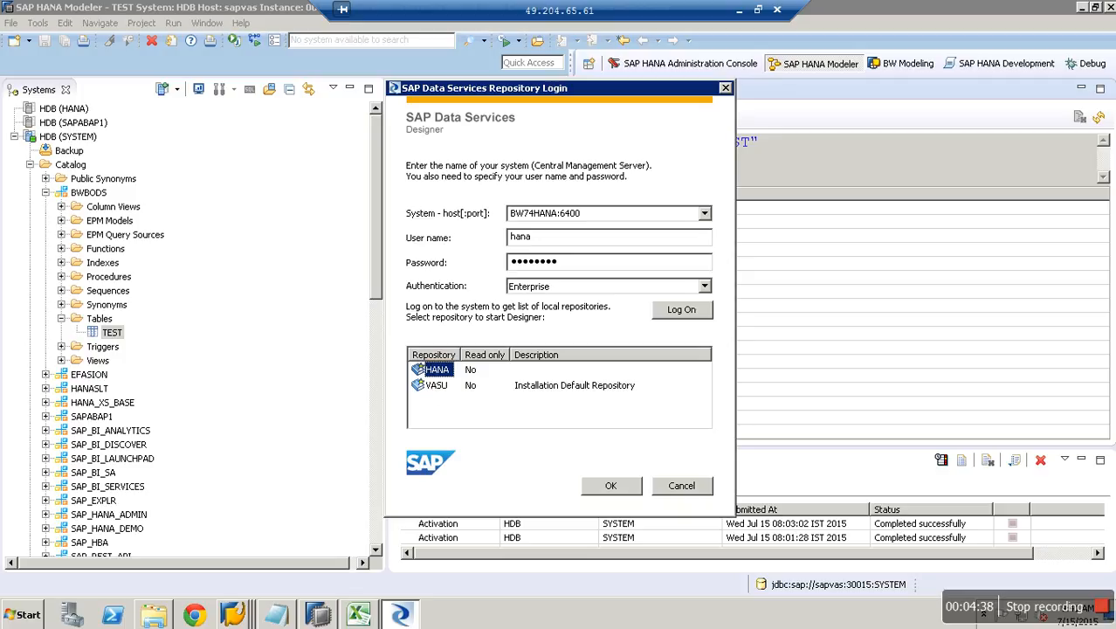
left_click(48, 618)
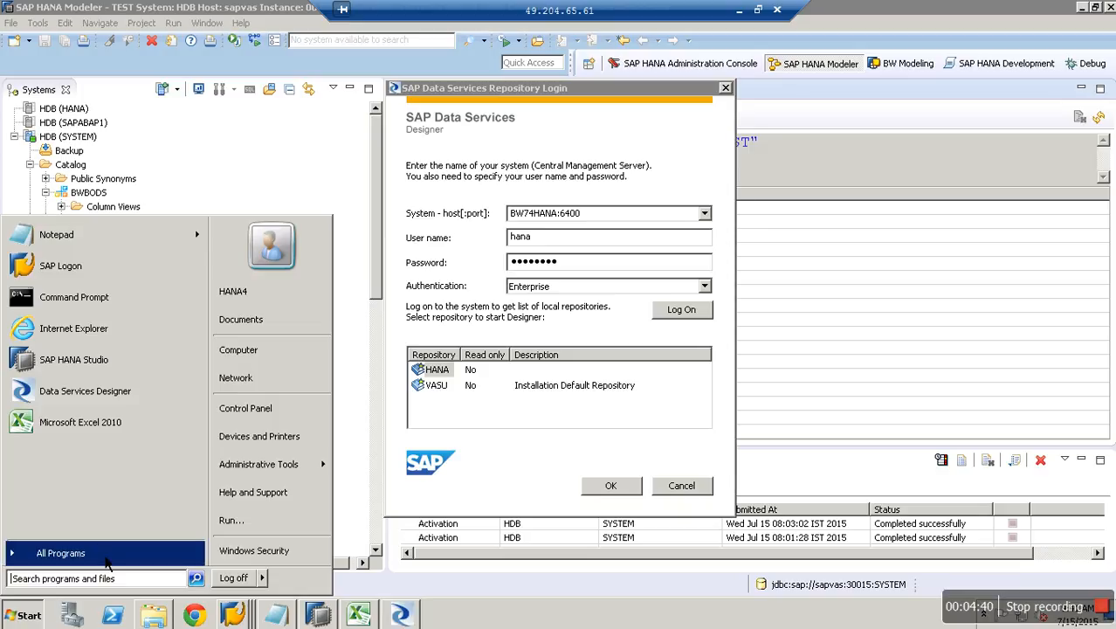
left_click(66, 552)
left_click(66, 403)
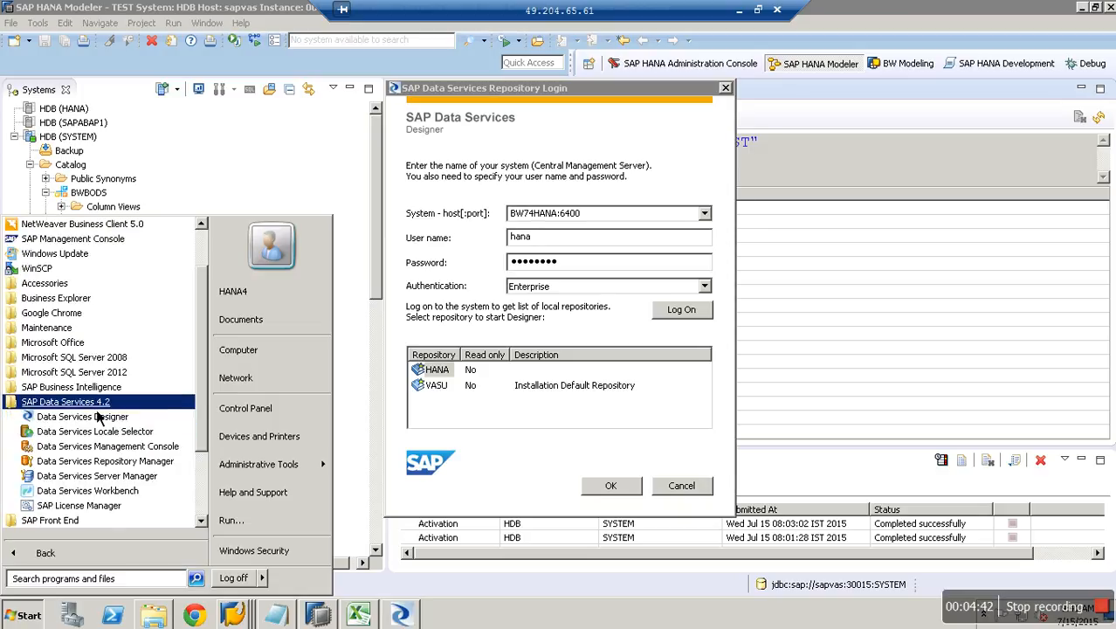
left_click(148, 467)
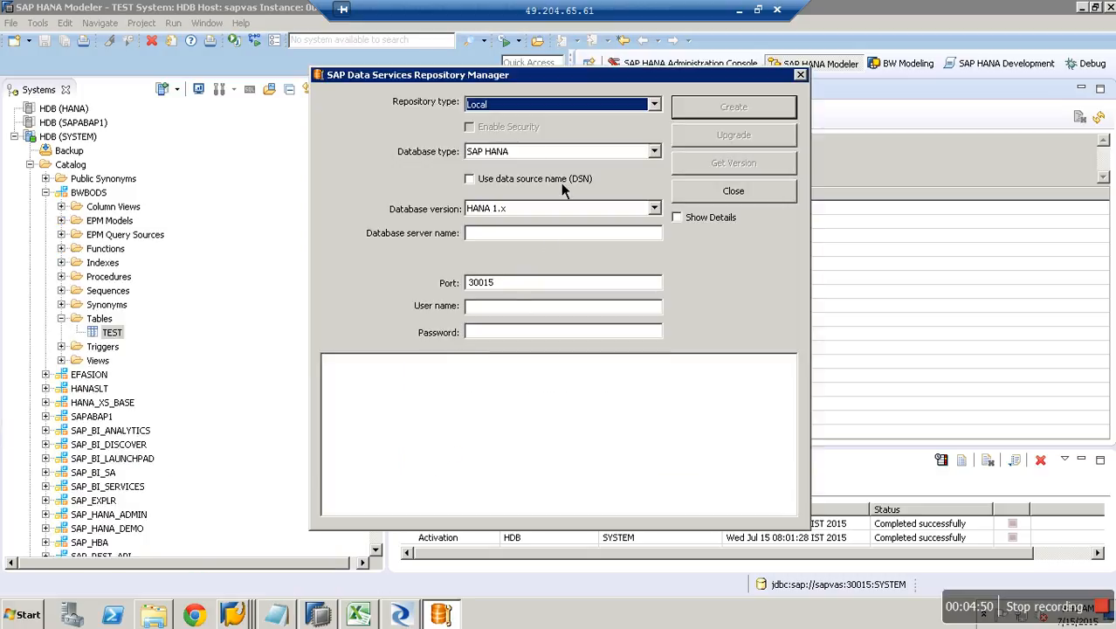
left_click(539, 110)
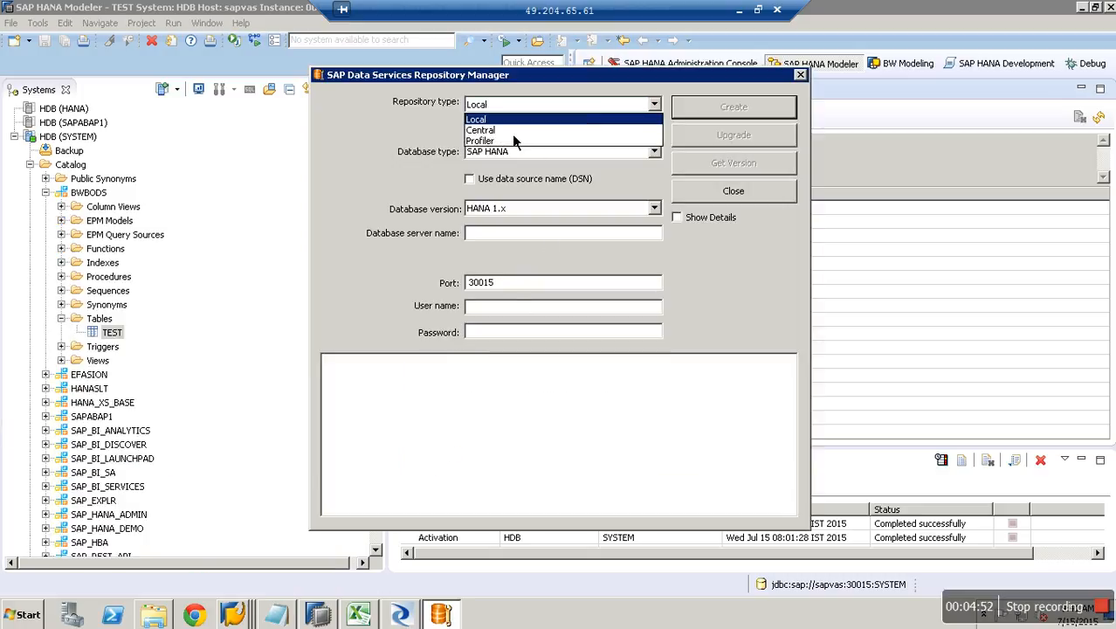
left_click(496, 130)
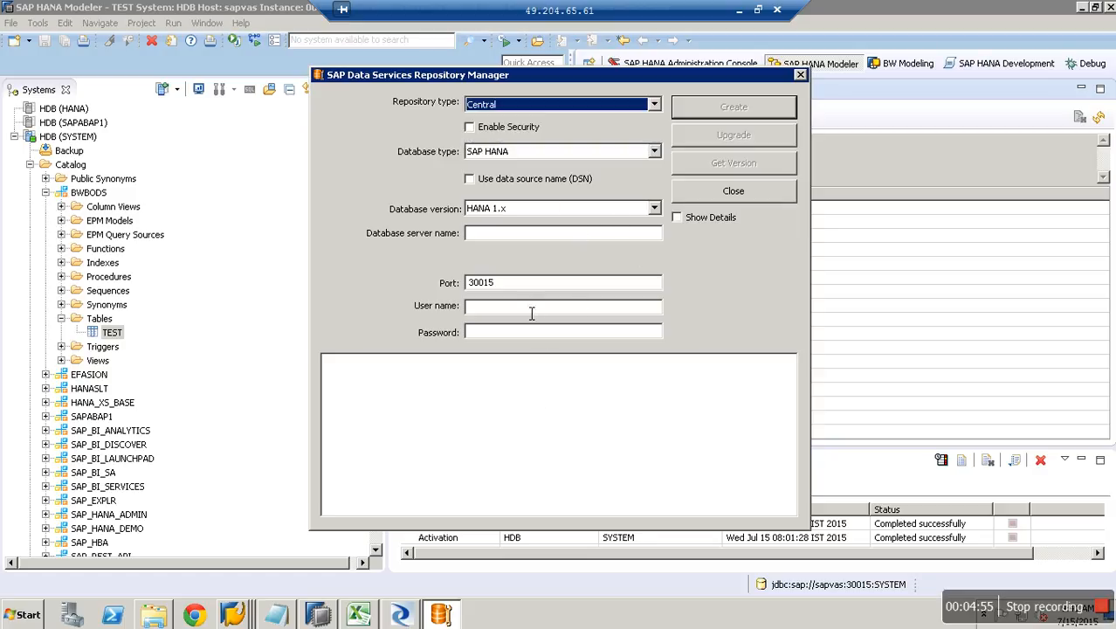
left_click(800, 74)
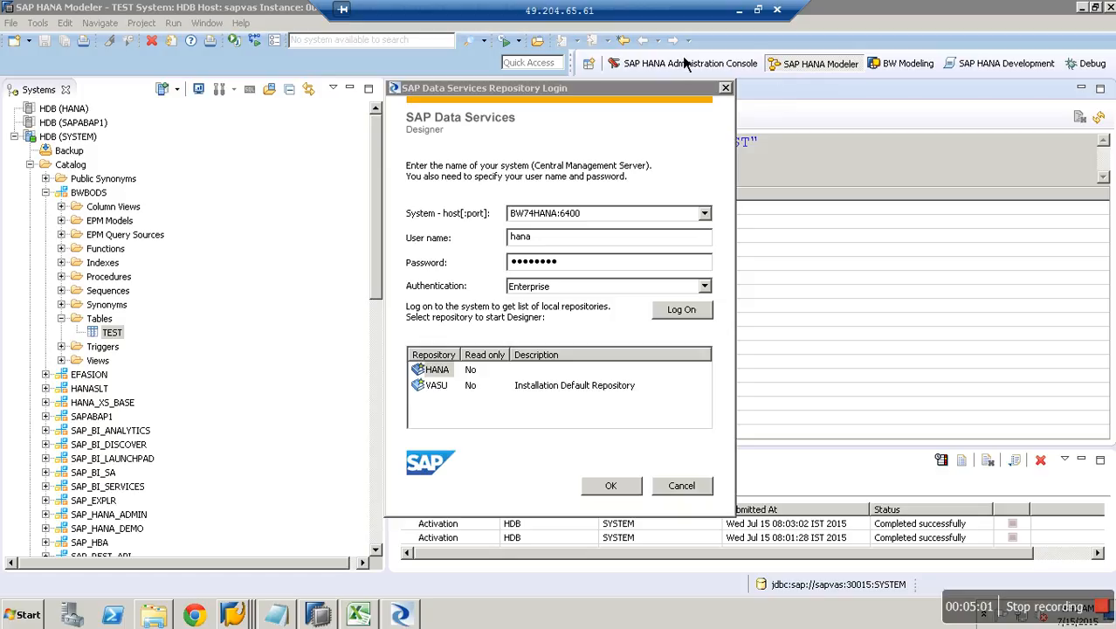
Select the HANA repository, confirm, and enter its repository password.
left_click(447, 374)
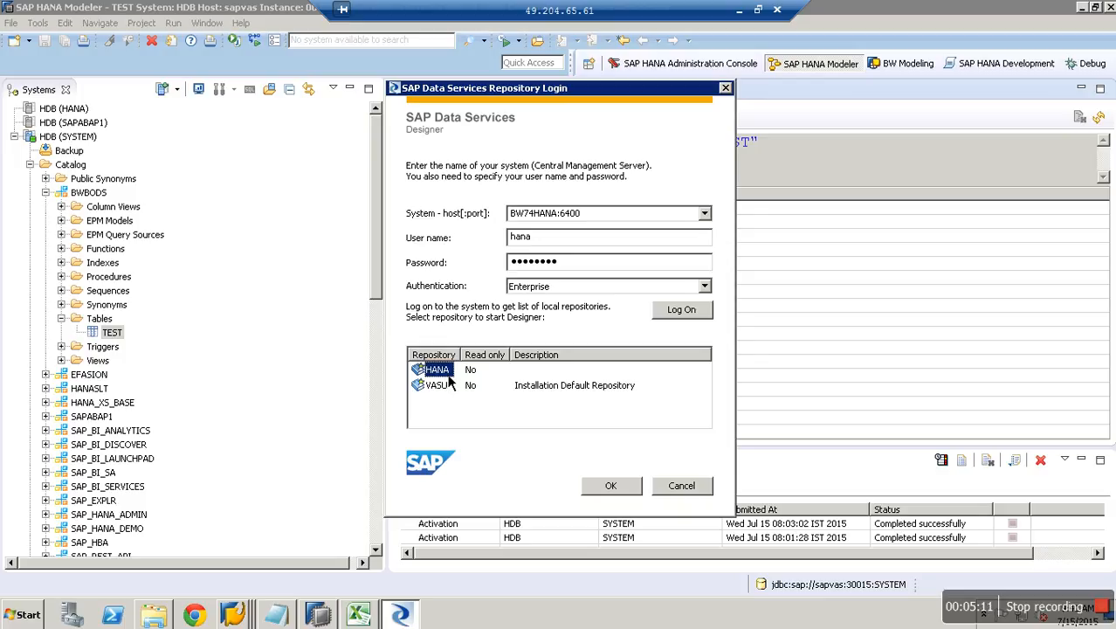
left_click(621, 491)
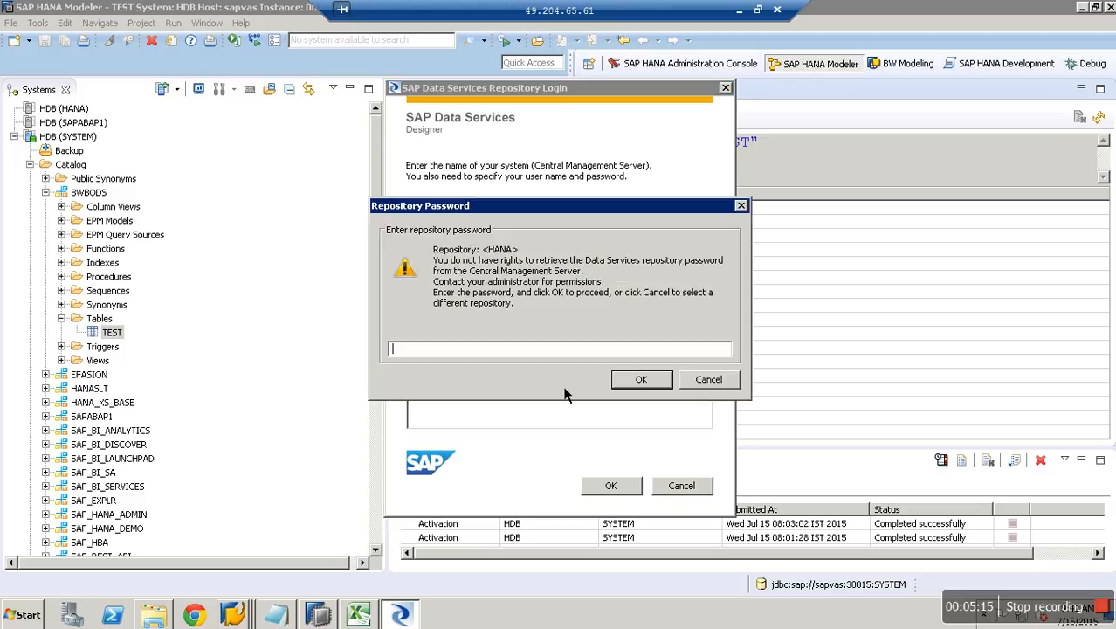
type("*****")
key("Return")
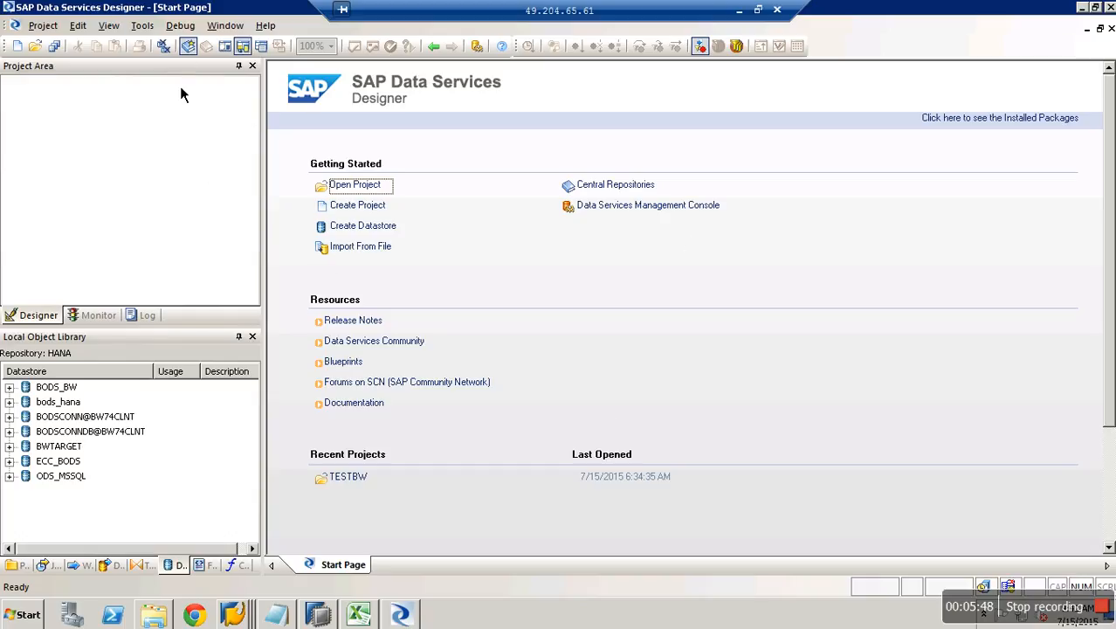
Launch the Data Services Management Console from the Designer's Tools menu.
left_click(143, 25)
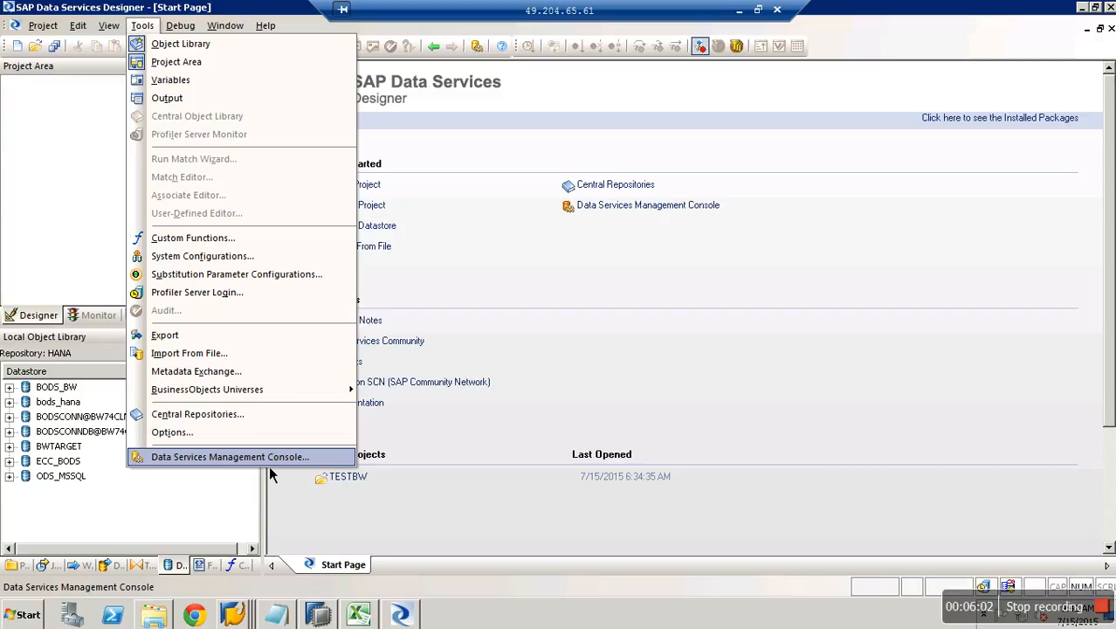
left_click(269, 463)
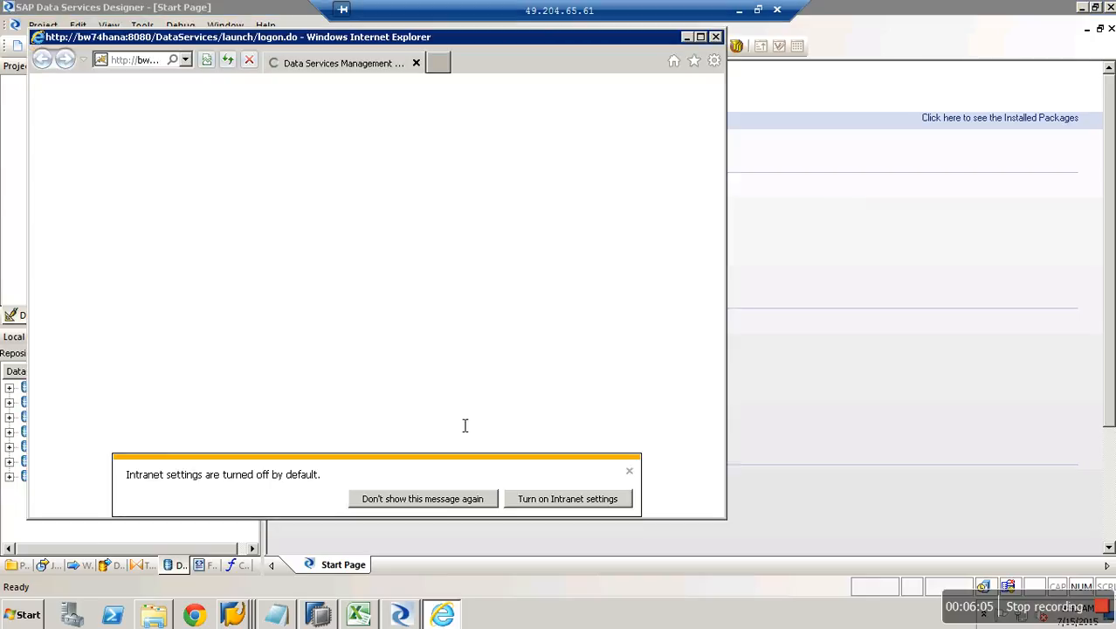
Maximize Internet Explorer and log on to the Management Console with the account password.
left_click(700, 37)
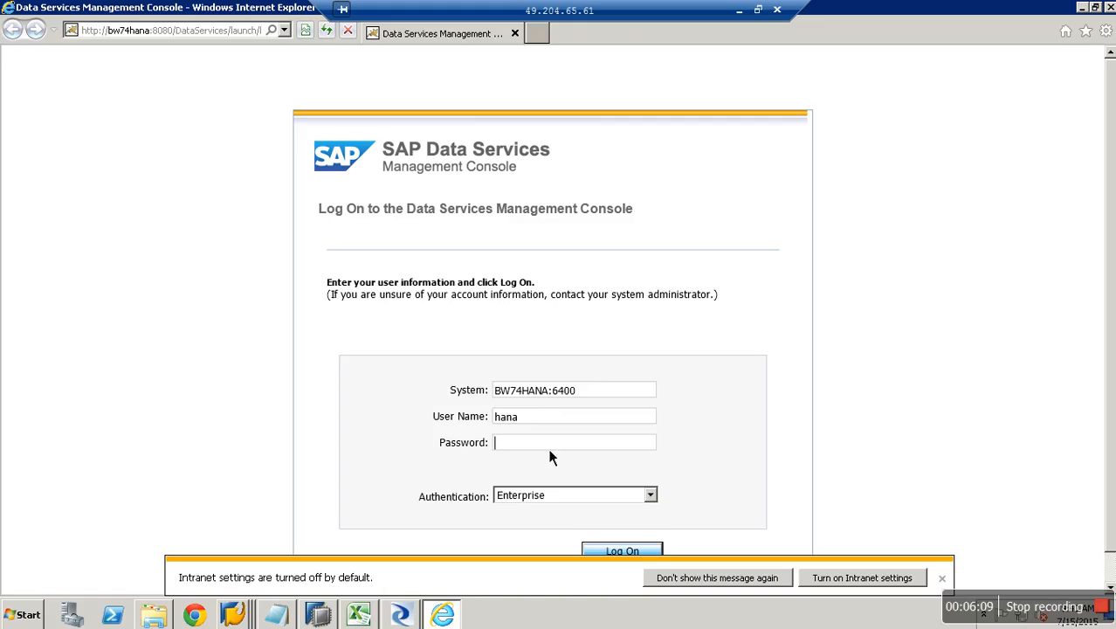
left_click(638, 552)
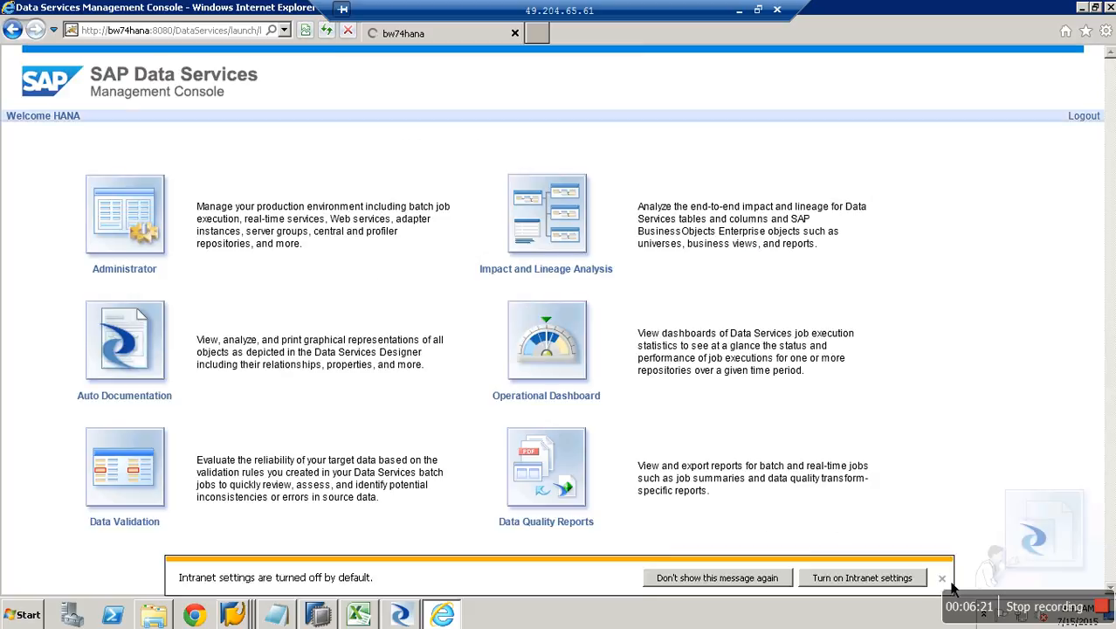
Open the Administrator area and expand SAP Connections to reach the RFC Server Interface status.
left_click(143, 277)
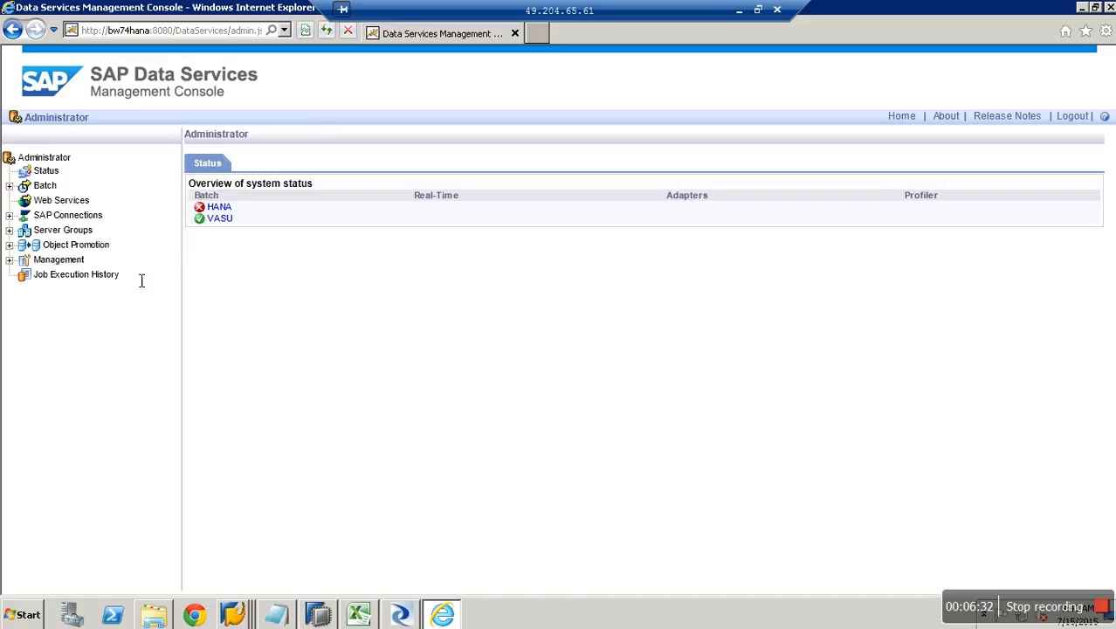
left_click(40, 216)
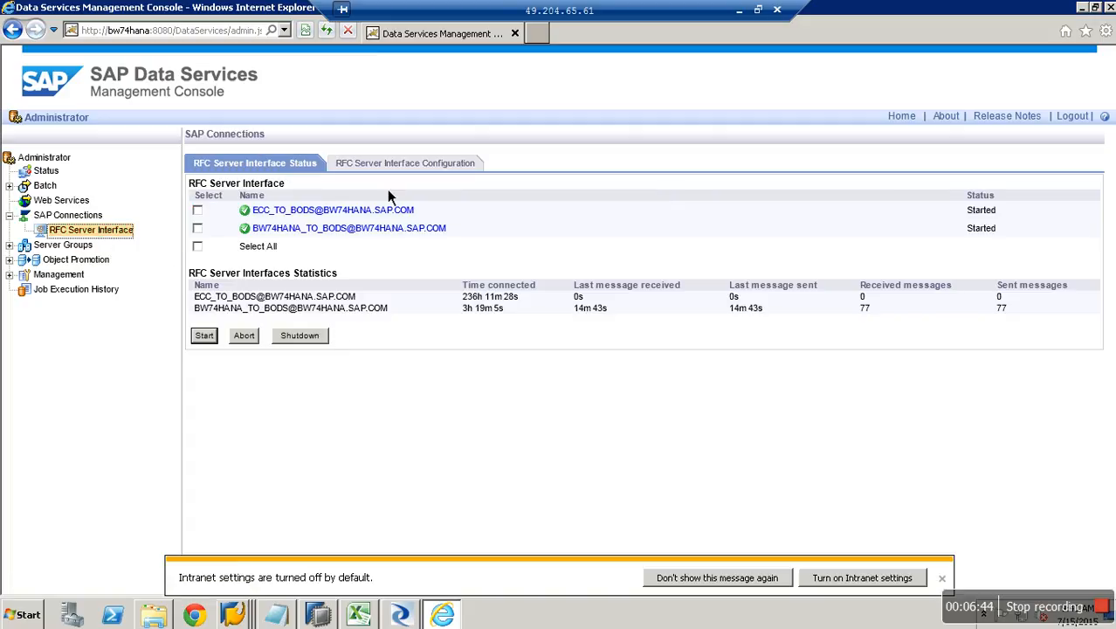
Add a new RFC server interface configuration with program ID PG001.
left_click(401, 166)
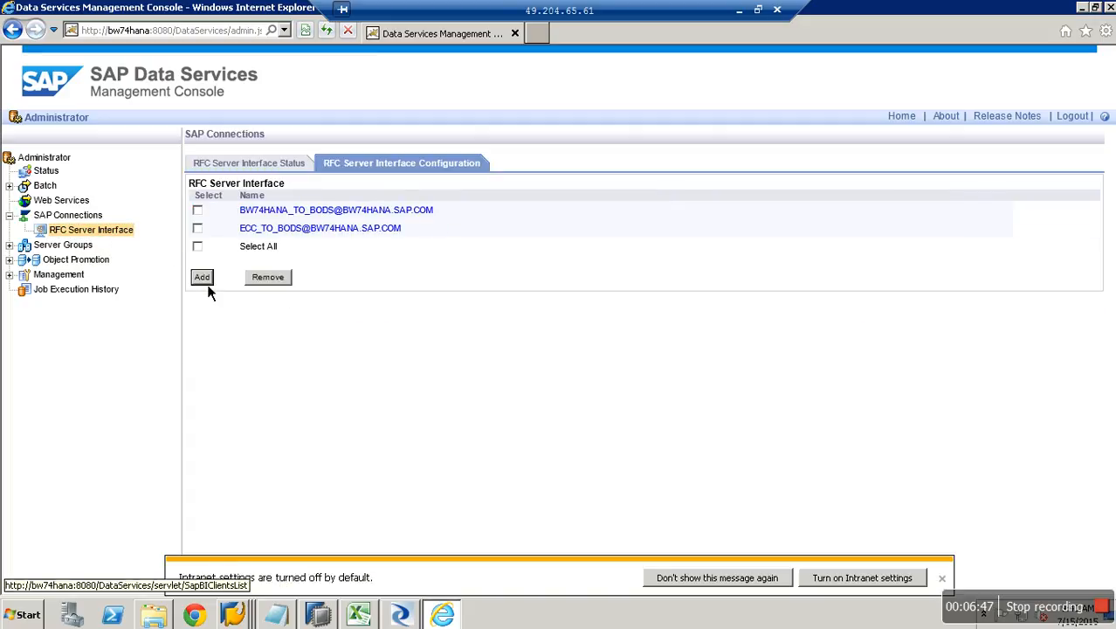
left_click(203, 278)
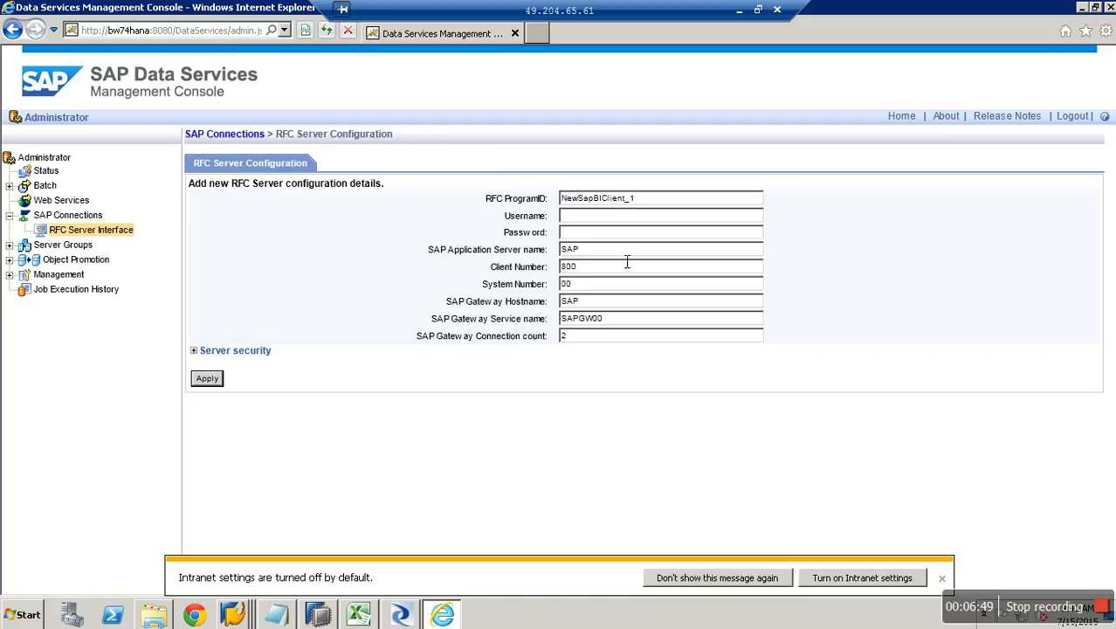
left_click_drag(655, 200, 572, 204)
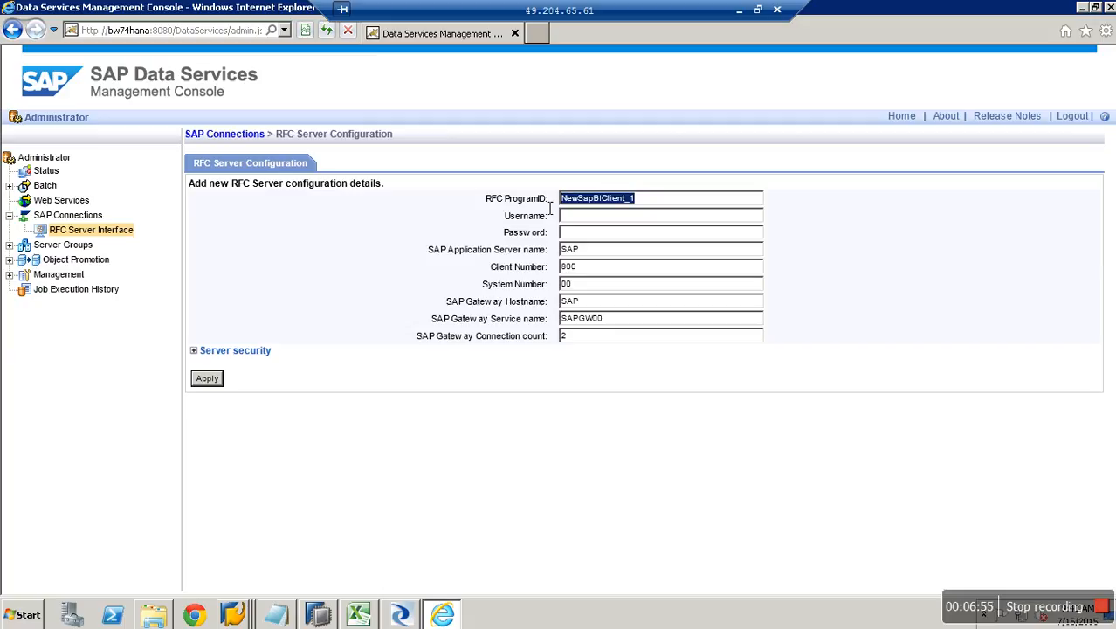
key("BackSpace")
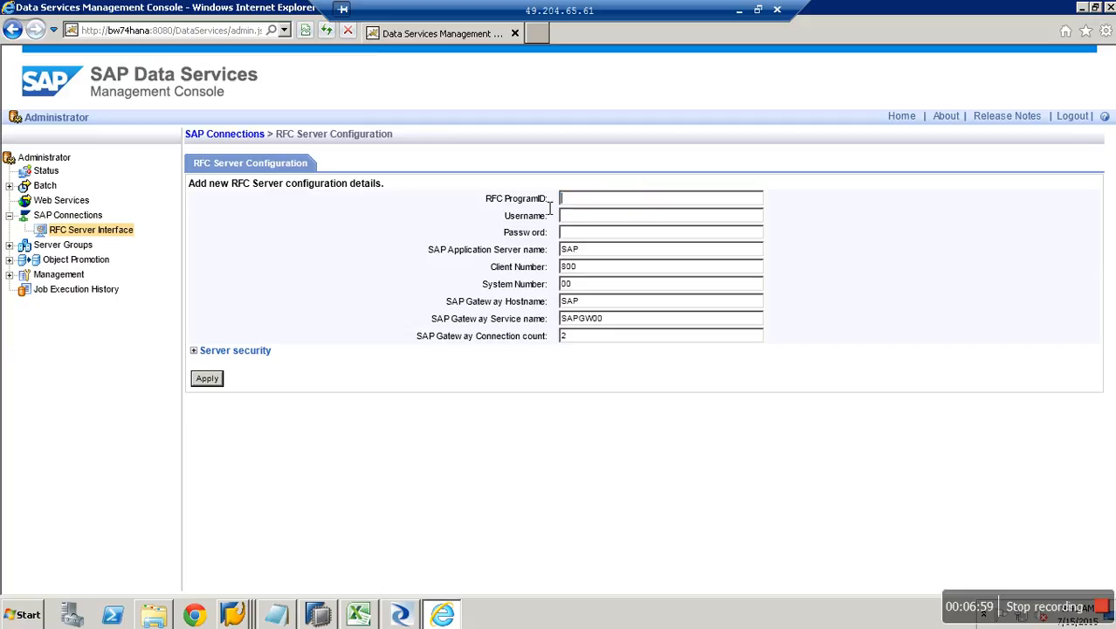
type("PG001")
Enter the RFC user name and password, and clear the default application server name.
left_click(578, 218)
left_click_drag(590, 199, 542, 197)
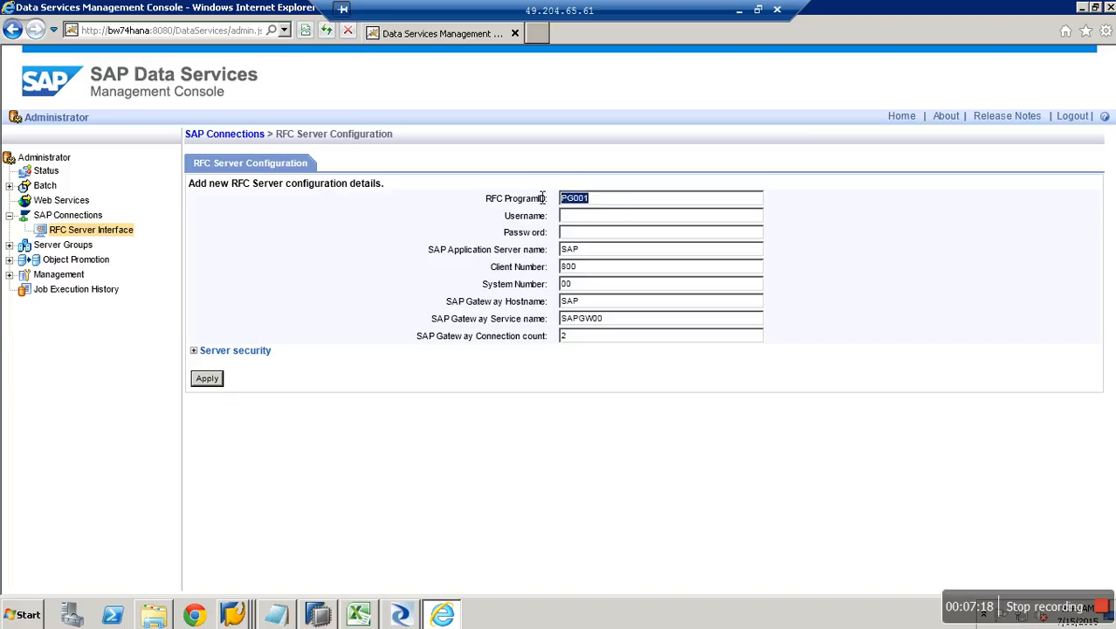
left_click(601, 224)
type("hana")
key("Tab")
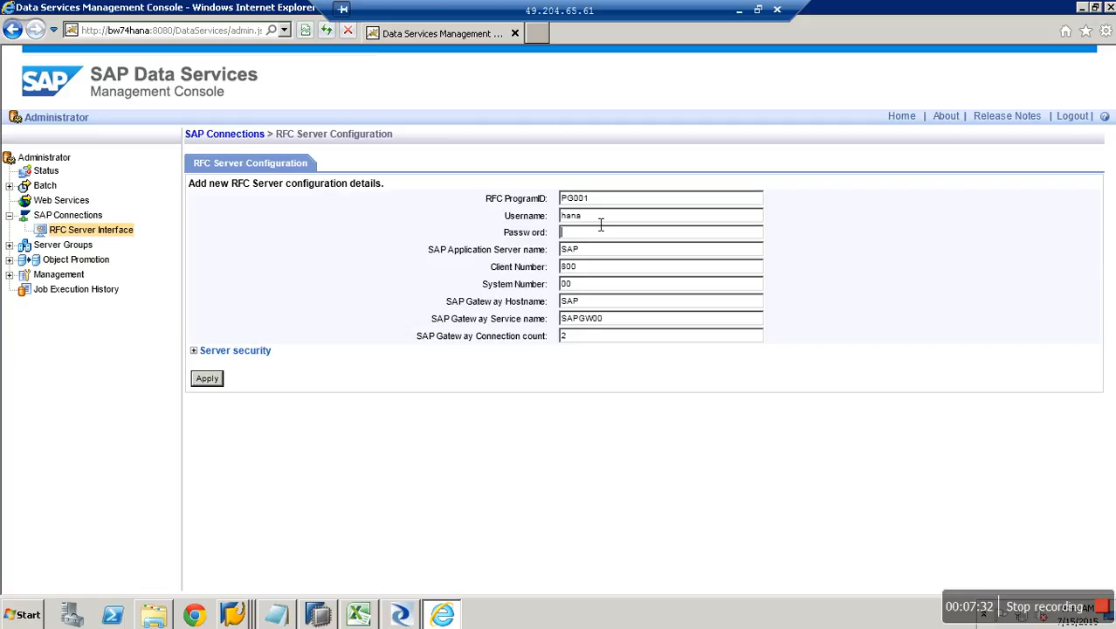
type("••••••••")
left_click(625, 254)
key("BackSpace")
key("BackSpace")
key("BackSpace")
Copy application server BW74HANA from SAP Logon's BW74_HANA properties into the RFC form.
right_click(232, 615)
left_click(179, 533)
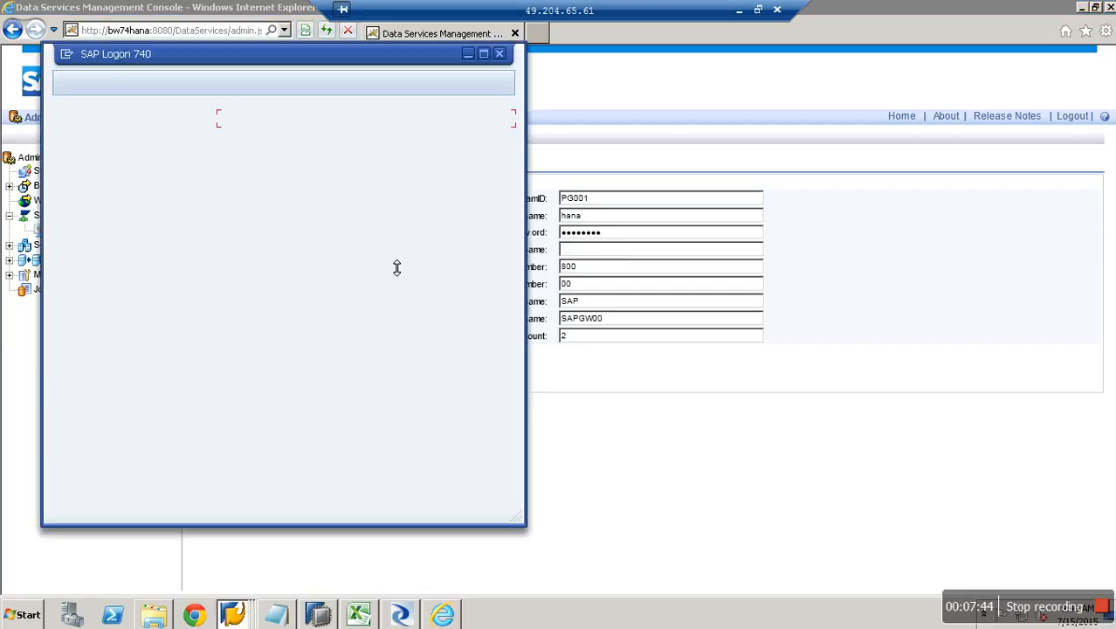
right_click(278, 129)
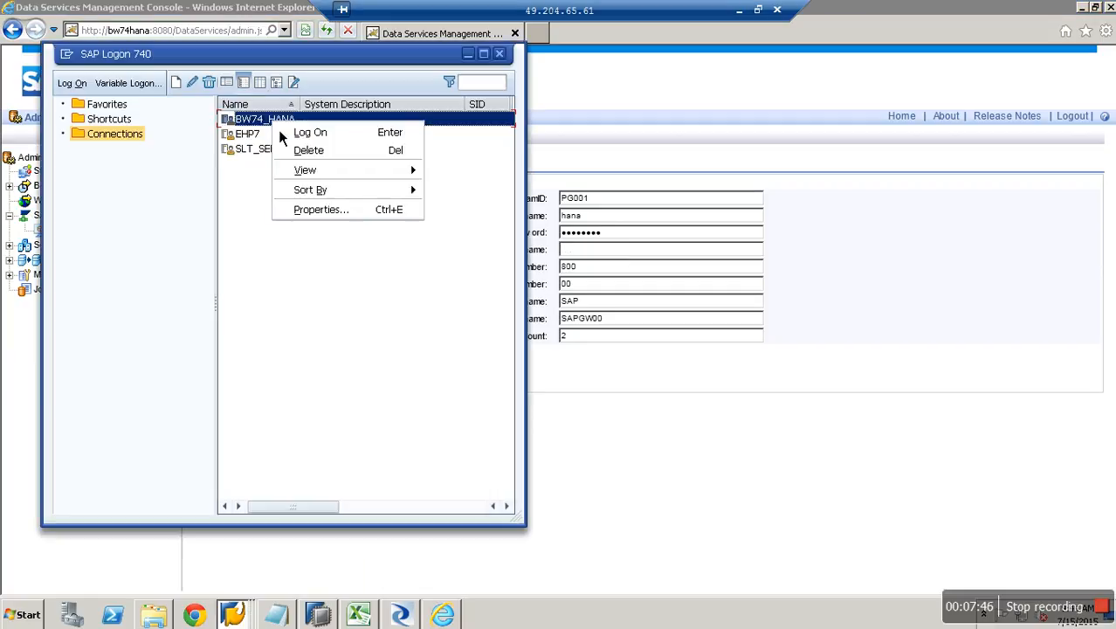
left_click(330, 212)
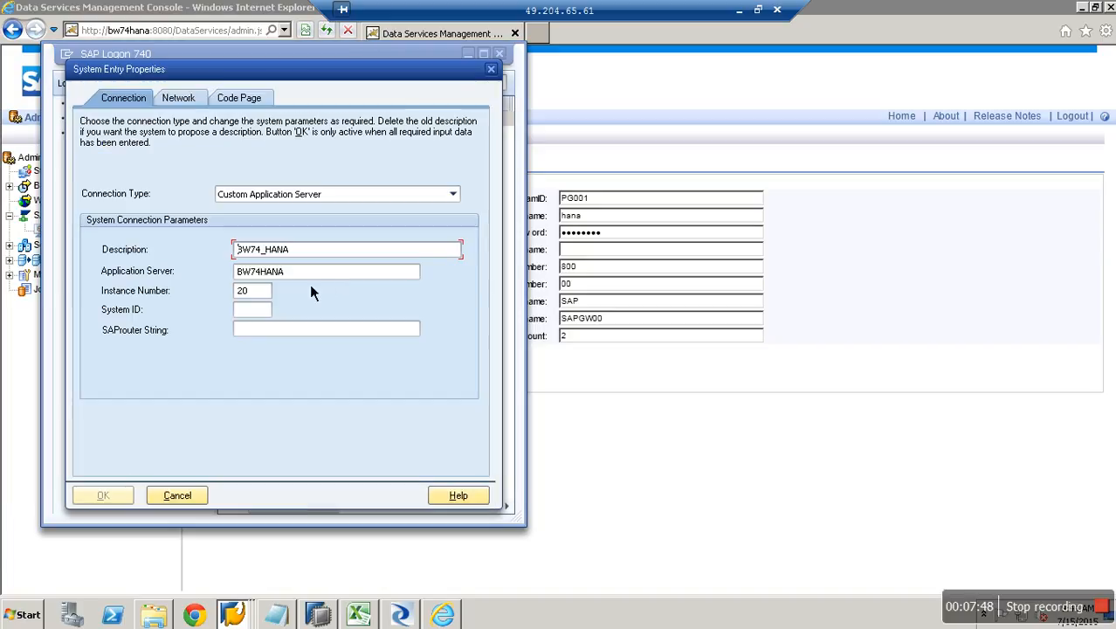
left_click_drag(237, 279, 312, 285)
key("ctrl+c")
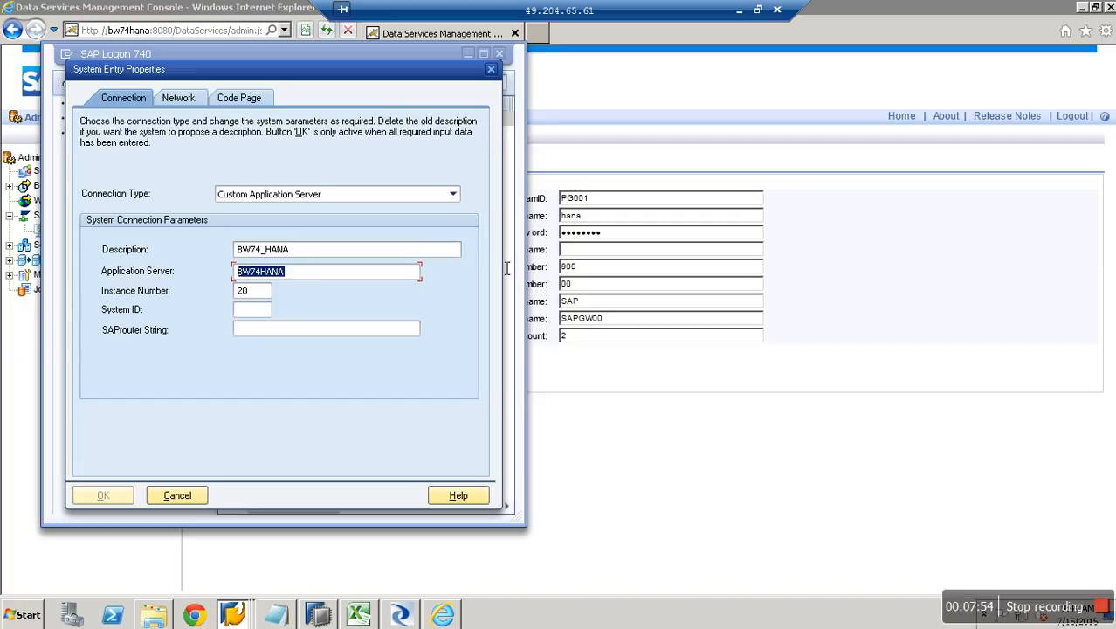
left_click(594, 251)
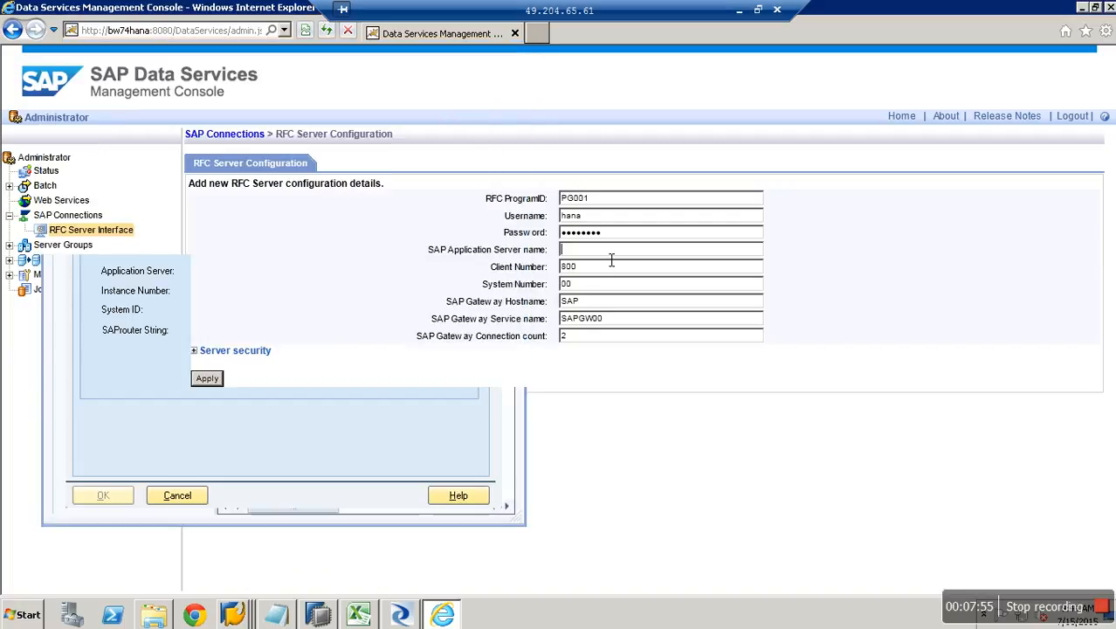
key("ctrl+v")
left_click(596, 269)
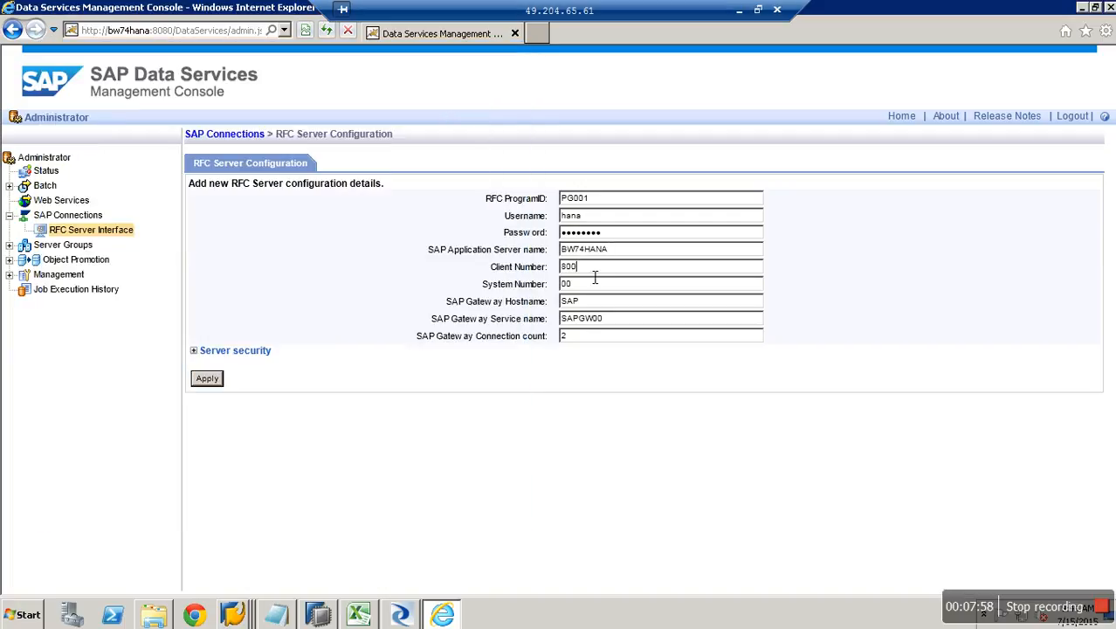
Set client number 001, system number 20 and gateway hostname BW74HANA.
key("BackSpace")
key("BackSpace")
key("BackSpace")
type("001")
key("BackSpace")
key("BackSpace")
key("alt+Tab")
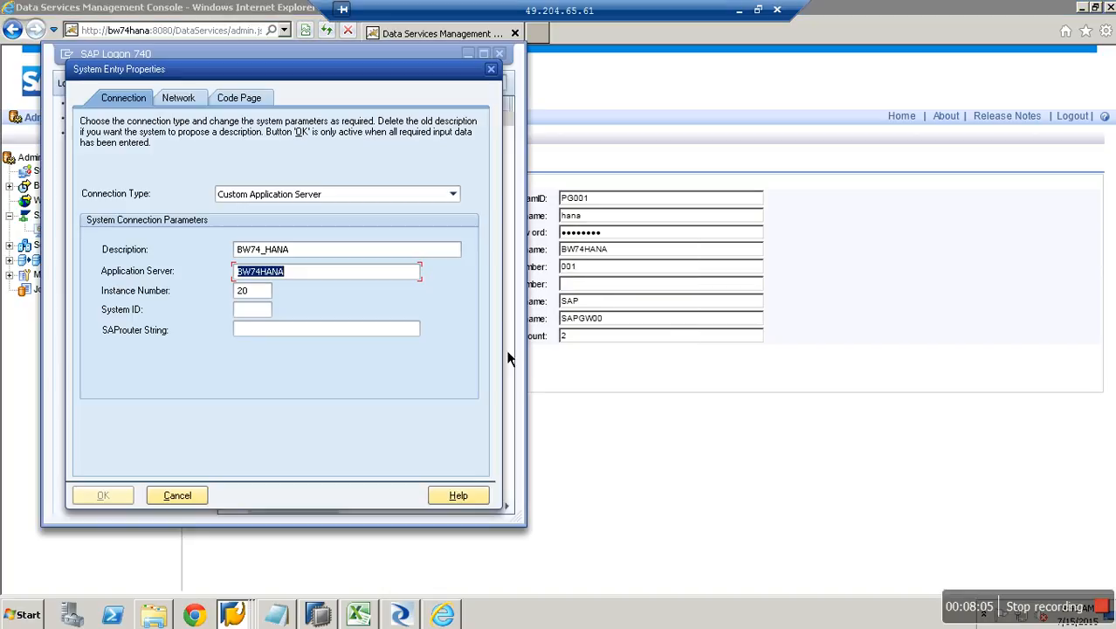
left_click(635, 290)
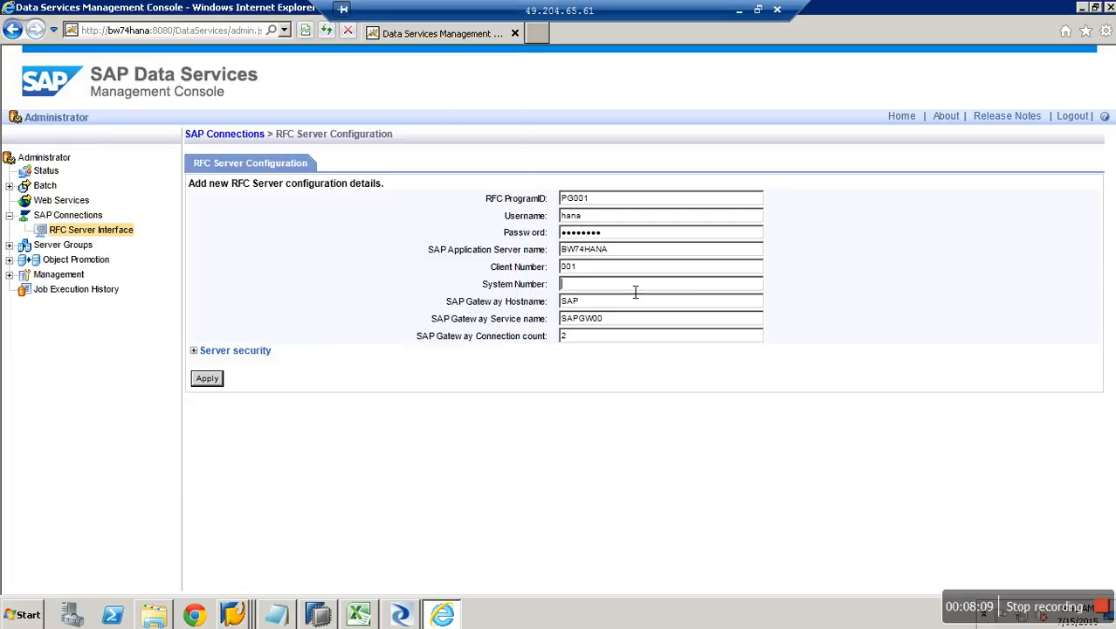
type("20")
left_click(612, 306)
key("BackSpace")
key("BackSpace")
key("BackSpace")
key("ctrl+v")
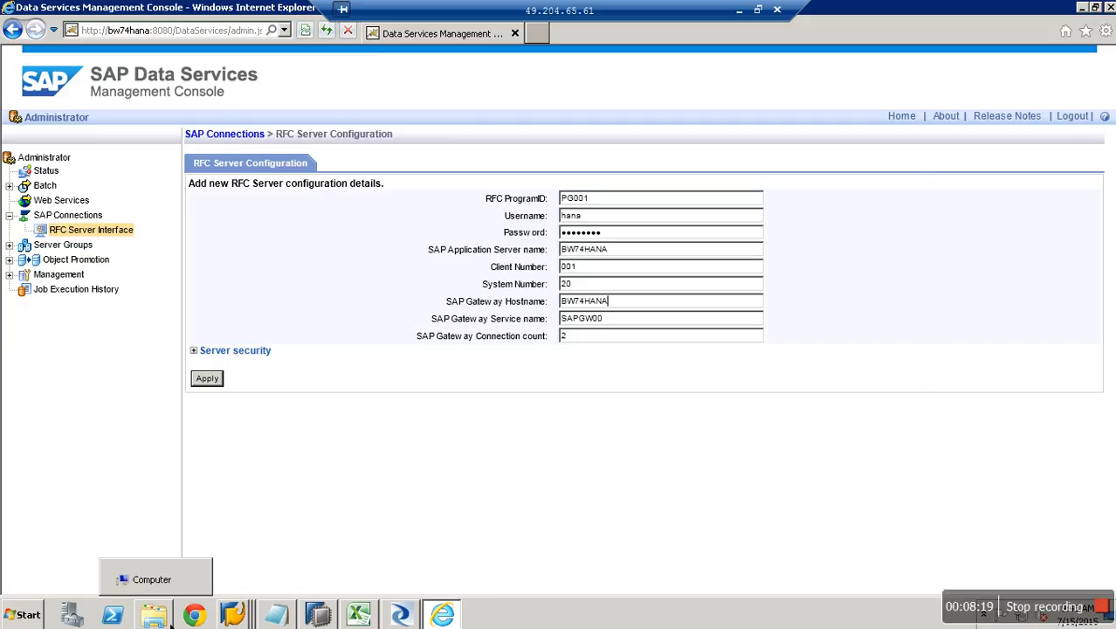
Look up this computer's full name, BW74HANA.SAP.COM, in the Computer system properties and return to the RFC form.
left_click(153, 614)
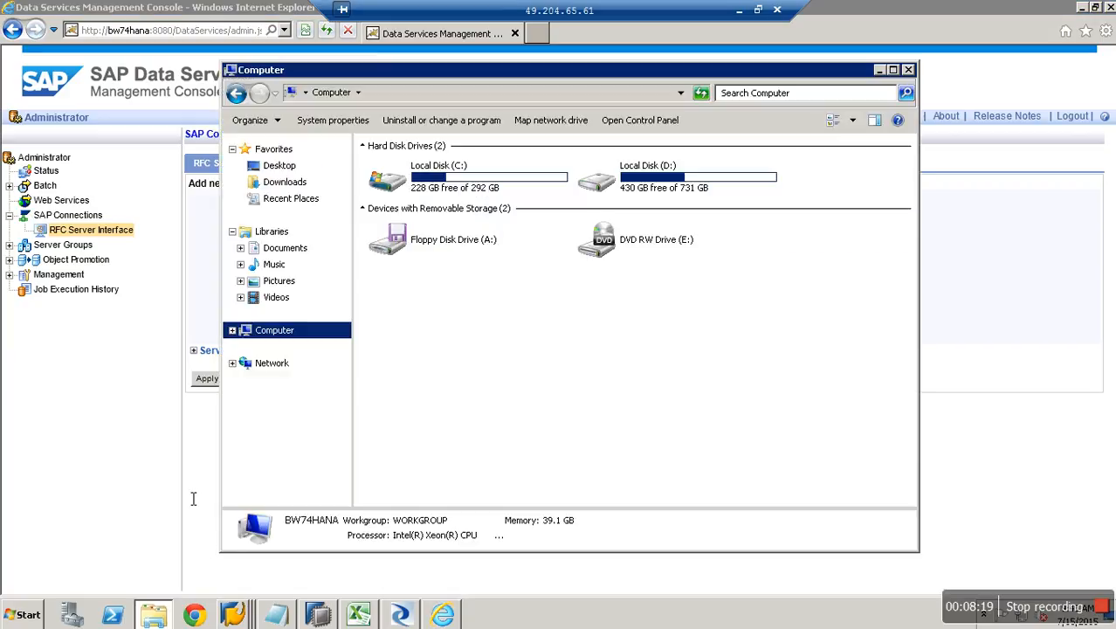
right_click(281, 330)
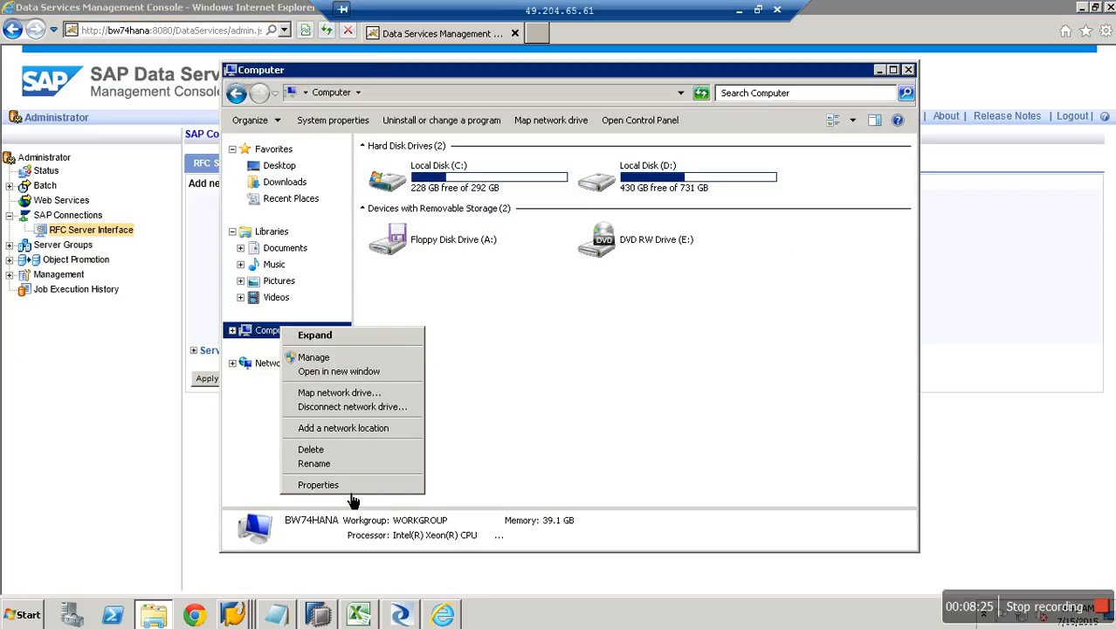
left_click(350, 486)
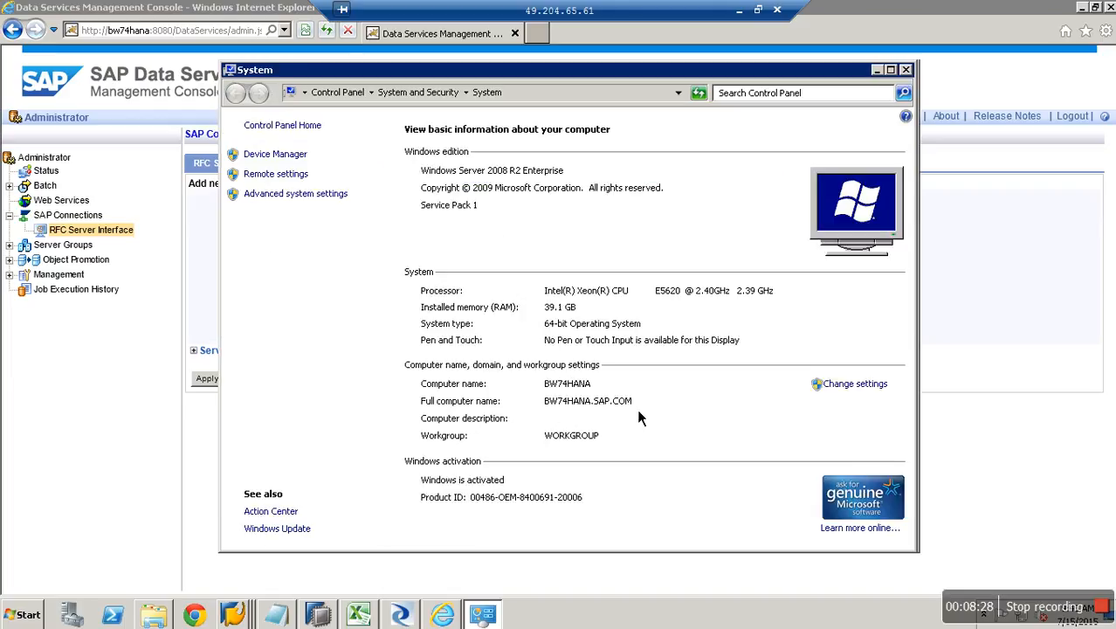
left_click(927, 288)
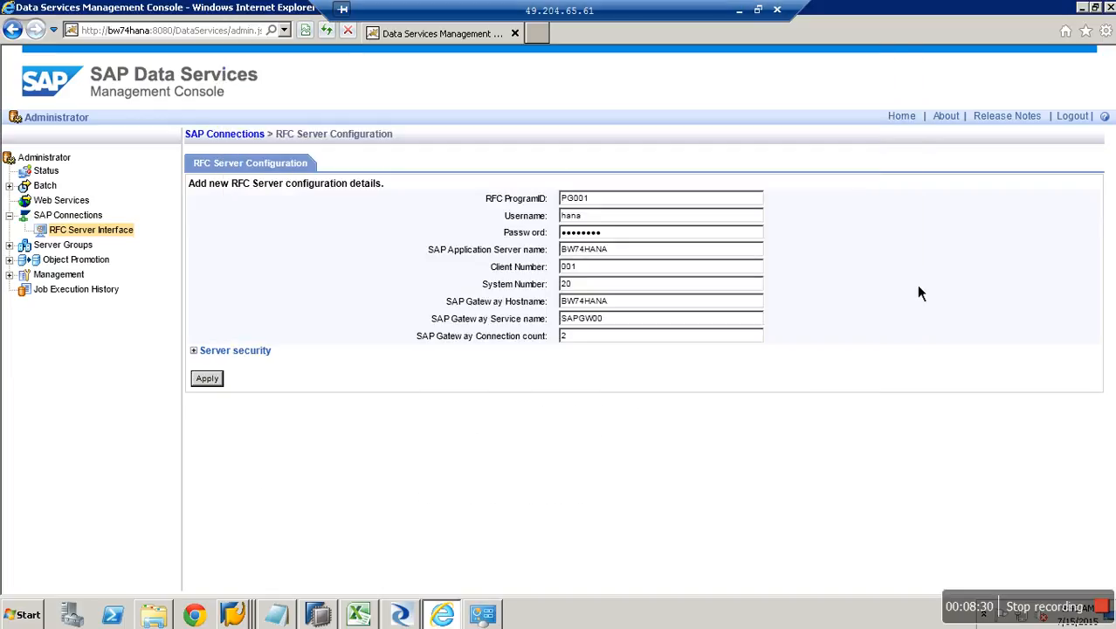
Append .SAP.COM to the application server and gateway host, change gateway service to SAPGW20, and apply.
left_click(646, 250)
type(".SAP.COM")
left_click(652, 308)
type(".SAP.COM")
left_click(634, 323)
key("BackSpace")
key("BackSpace")
type("20")
left_click(217, 385)
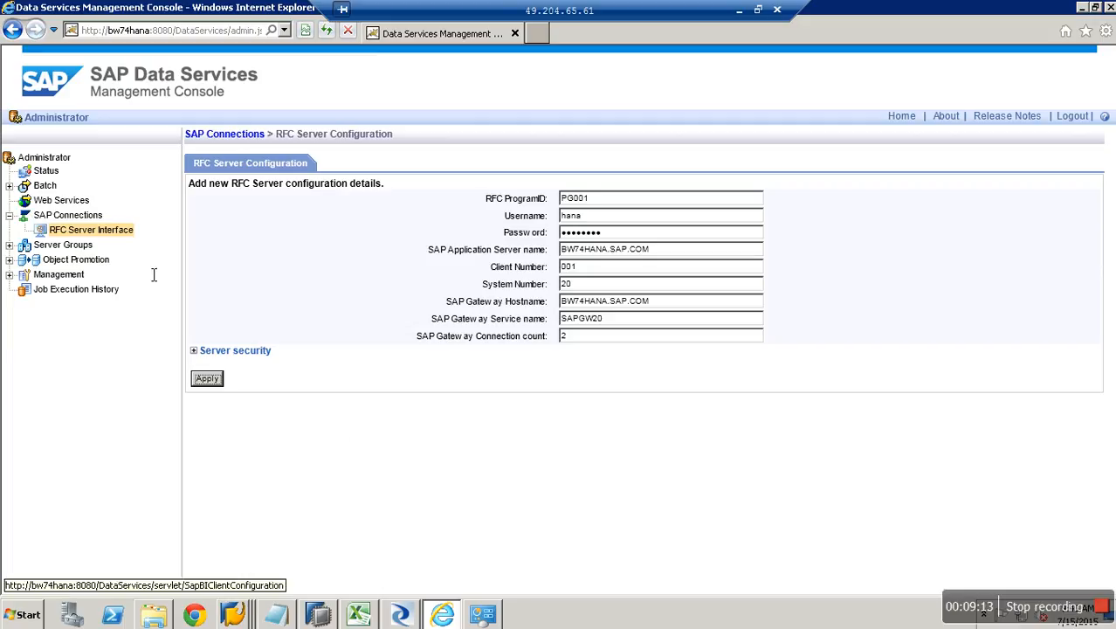
Shut down and restart the PG001 RFC server interface so its status reads Started.
left_click(129, 236)
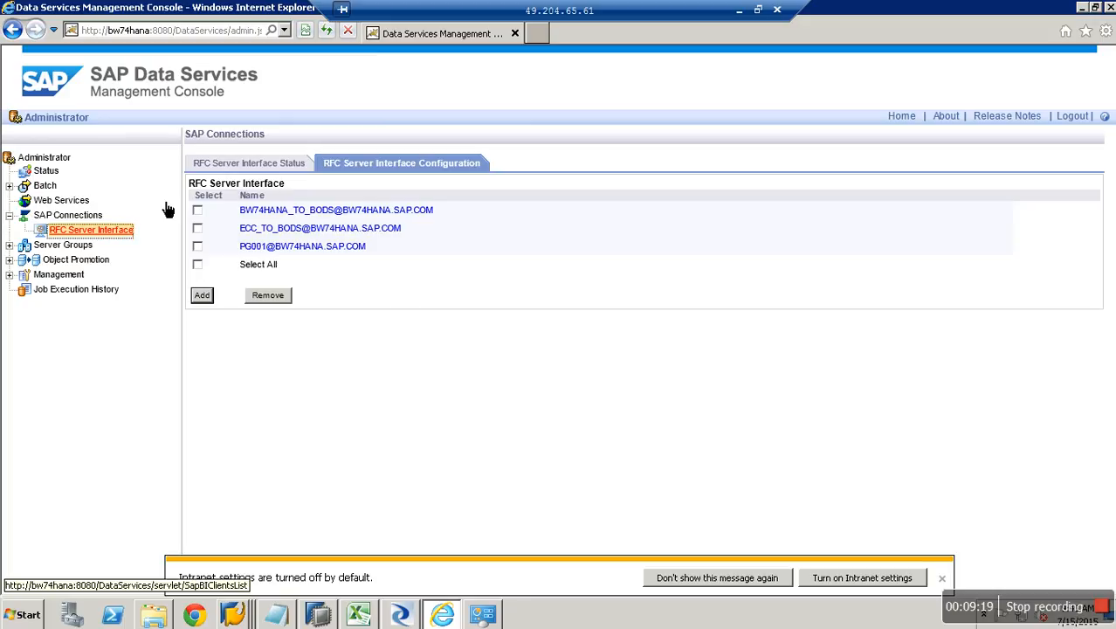
left_click(112, 240)
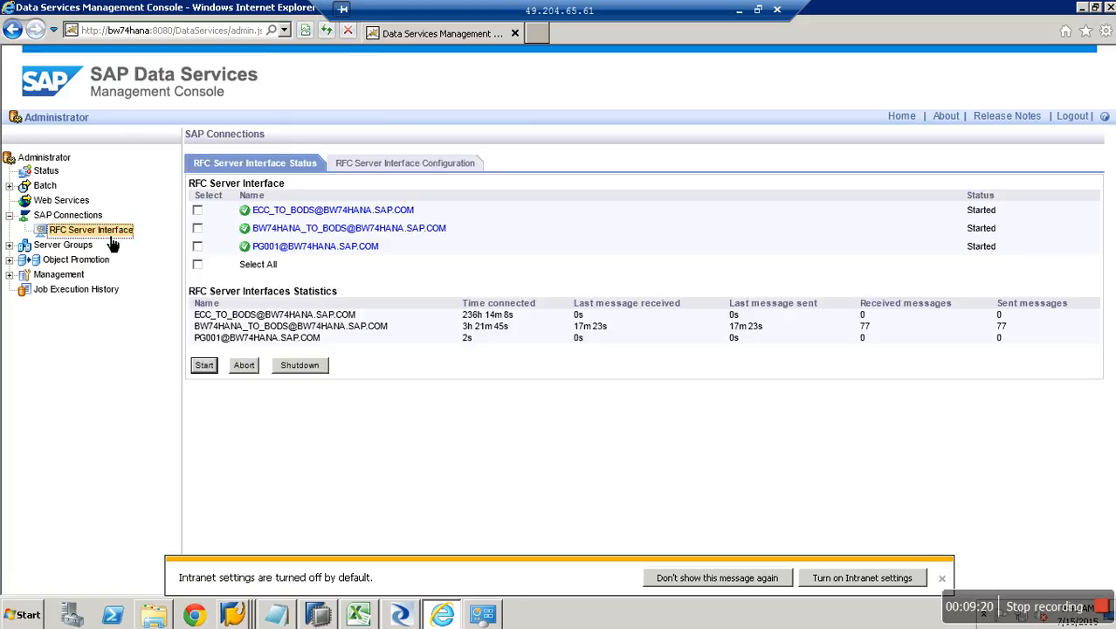
left_click(389, 169)
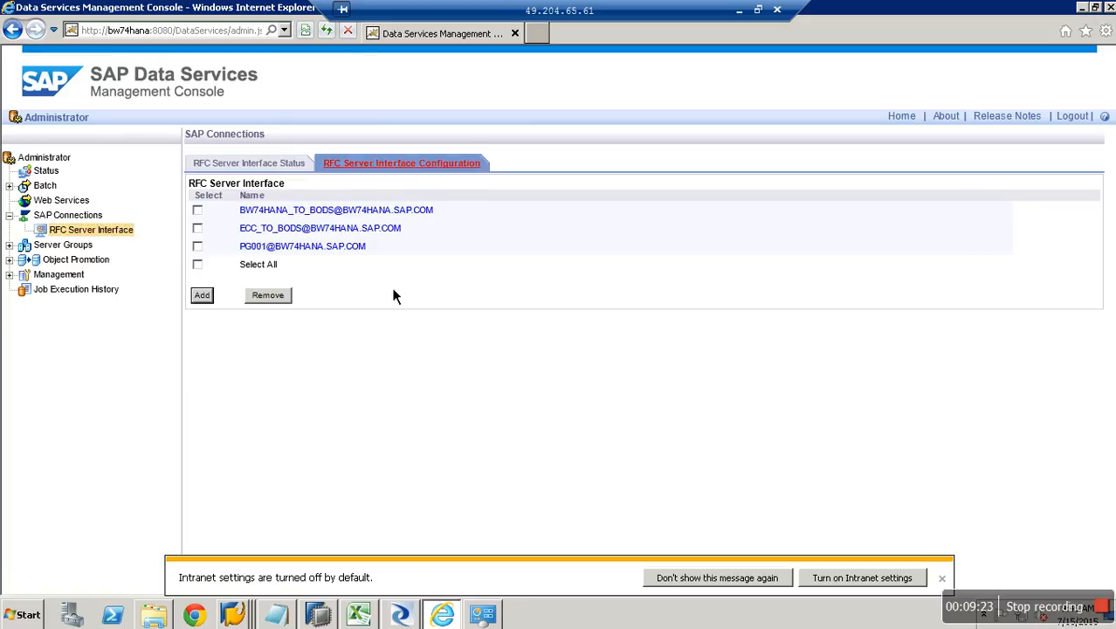
left_click(251, 171)
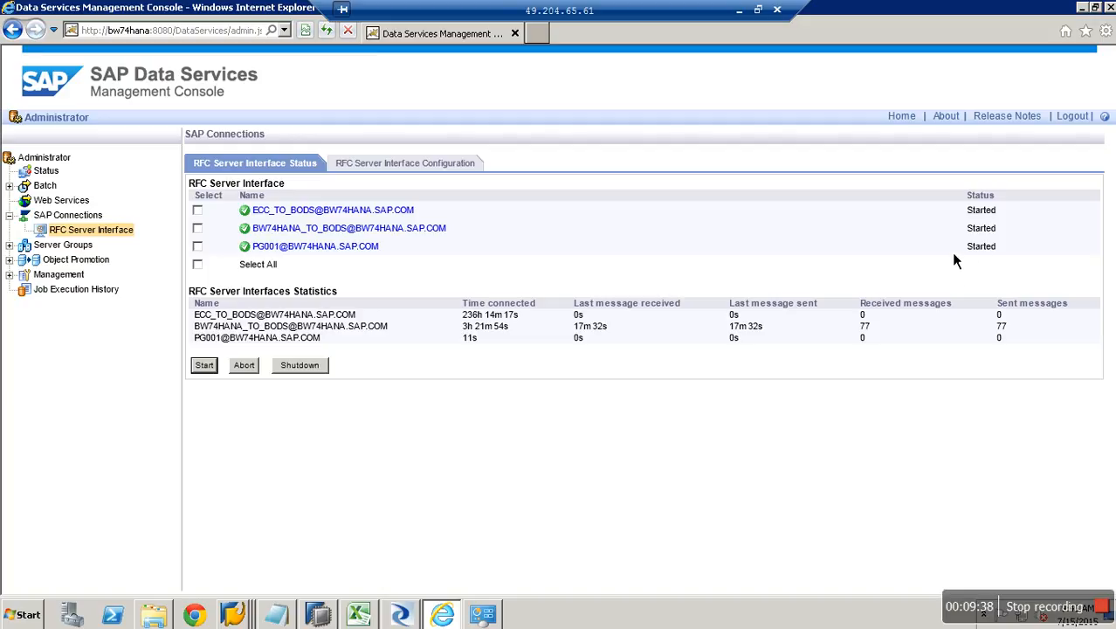
left_click(198, 247)
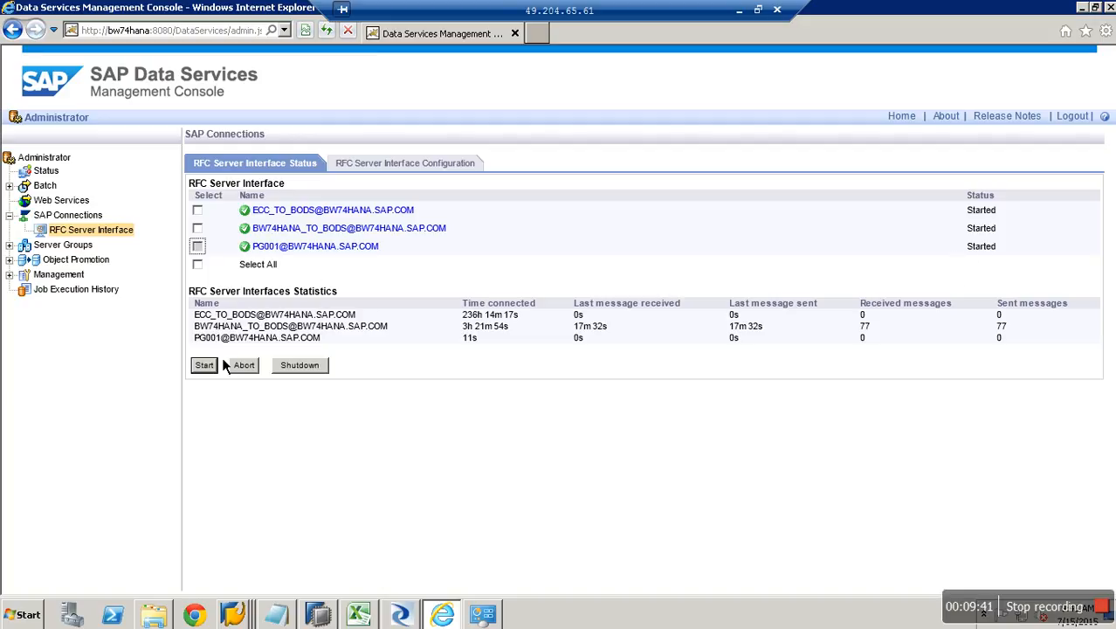
left_click(317, 373)
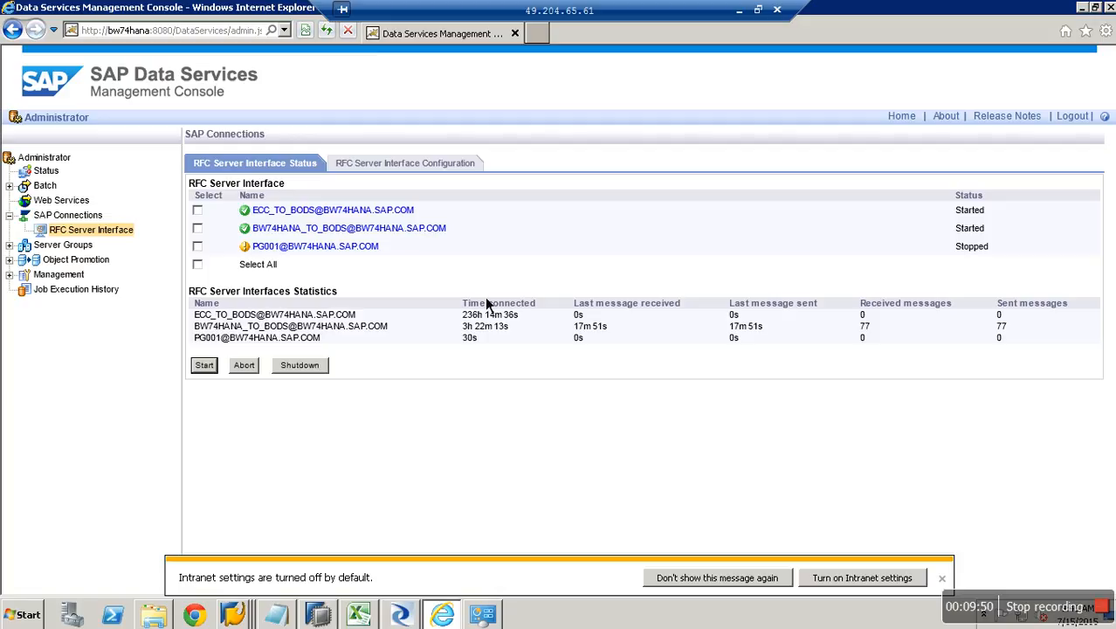
left_click(197, 247)
left_click(206, 366)
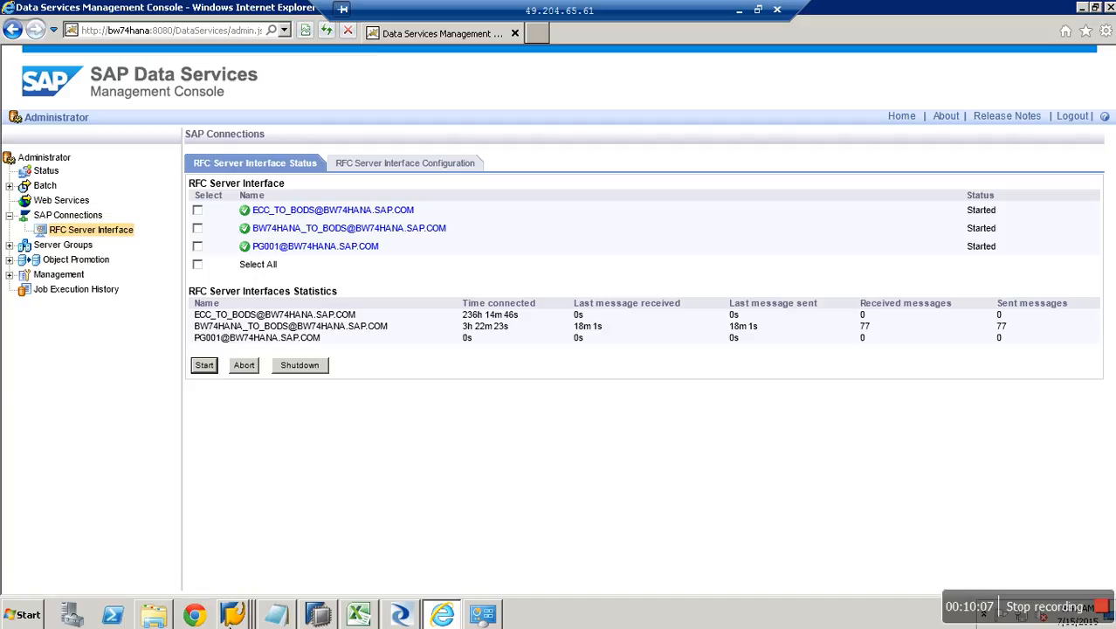
In the Data Warehousing Workbench, start creating a new External System source system.
left_click(234, 615)
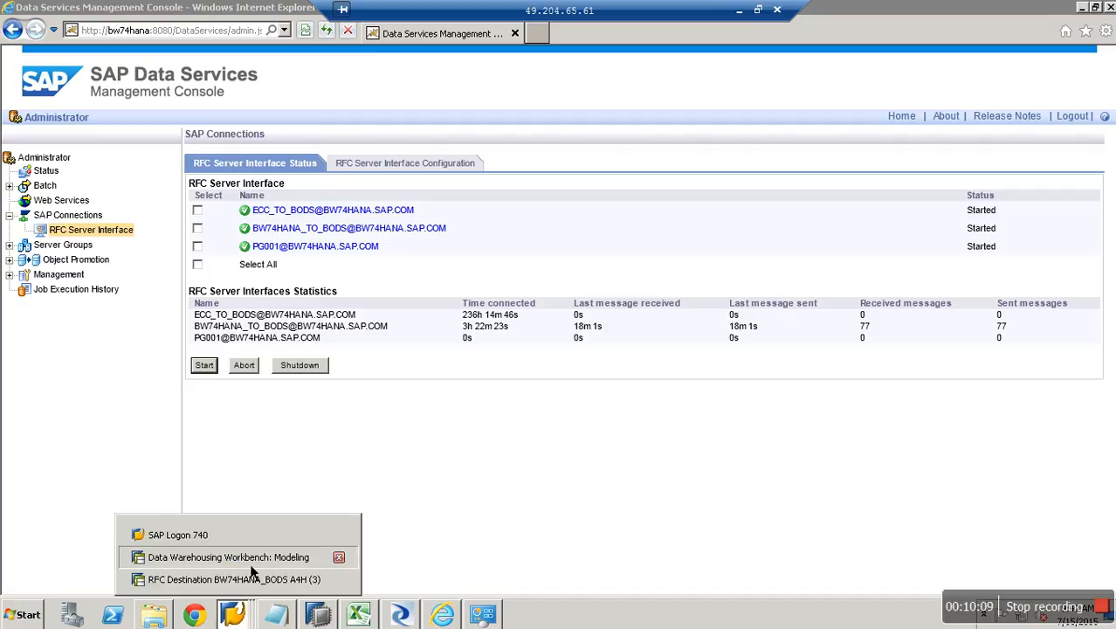
left_click(250, 561)
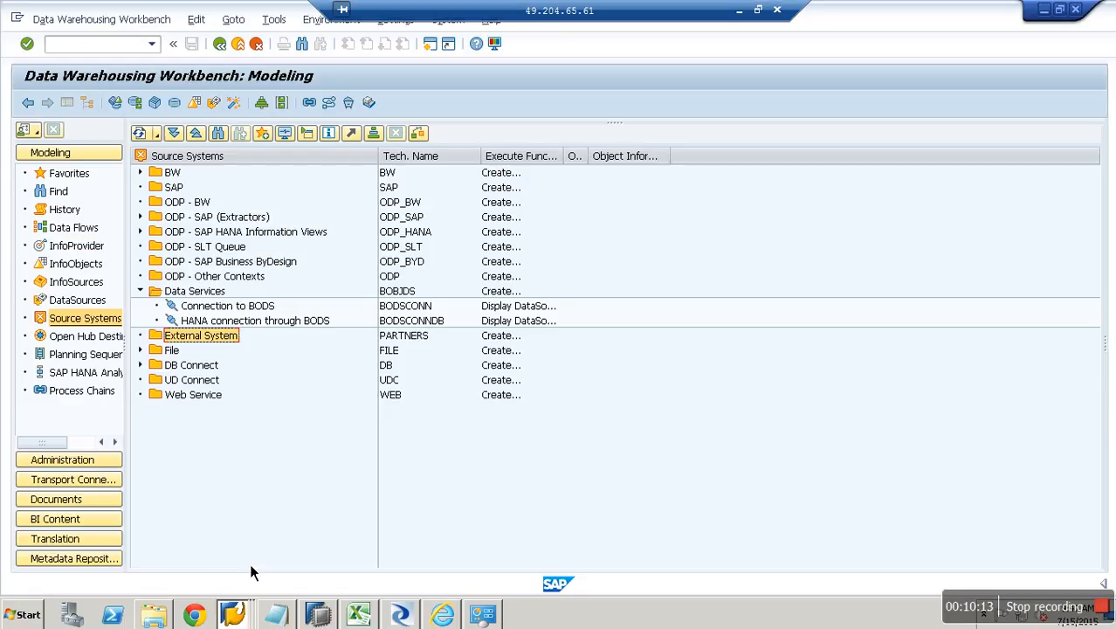
right_click(203, 339)
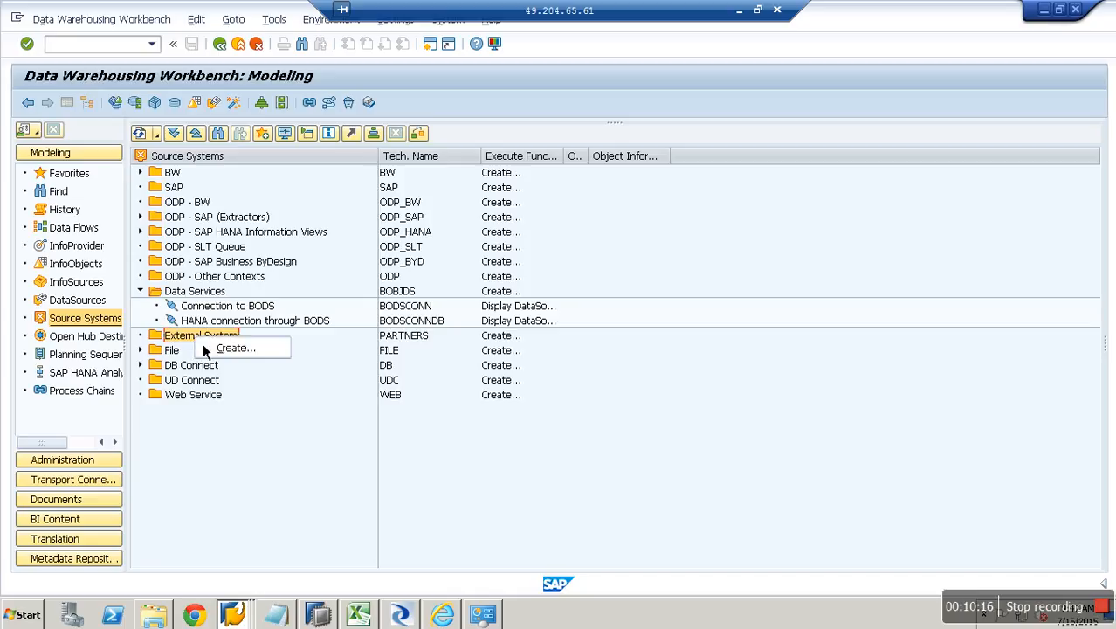
left_click(248, 354)
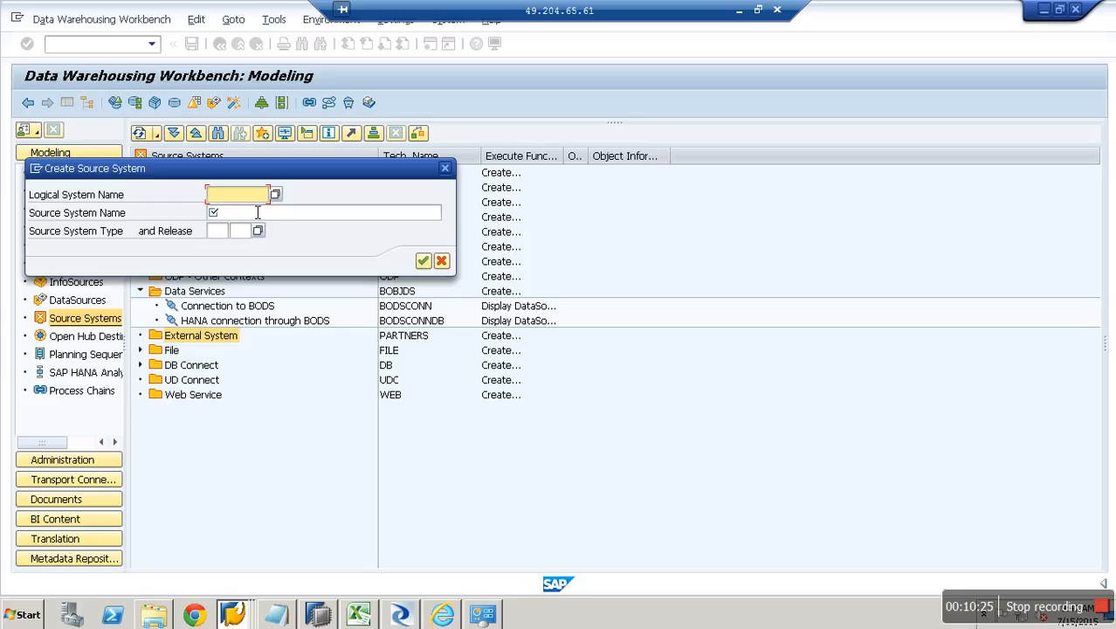
Enter logical system BODSBAPI with name 'BODS BAPI Connection' and confirm.
type("ZCONBODS")
key("BackSpace")
key("BackSpace")
key("BackSpace")
key("BackSpace")
key("BackSpace")
key("BackSpace")
key("BackSpace")
key("BackSpace")
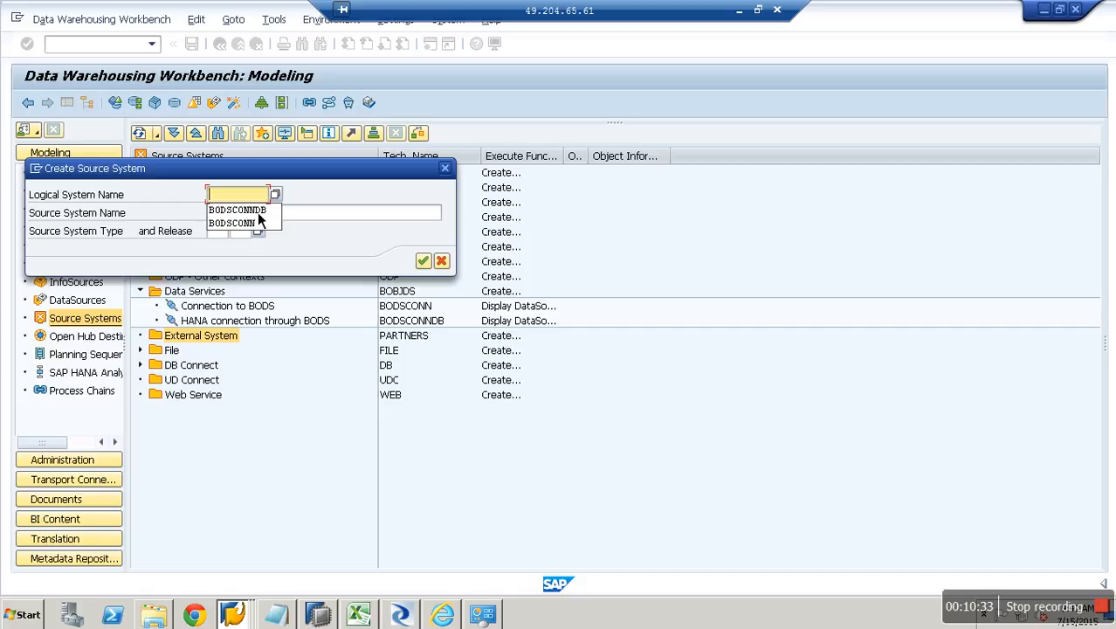
type("BODSBAPI")
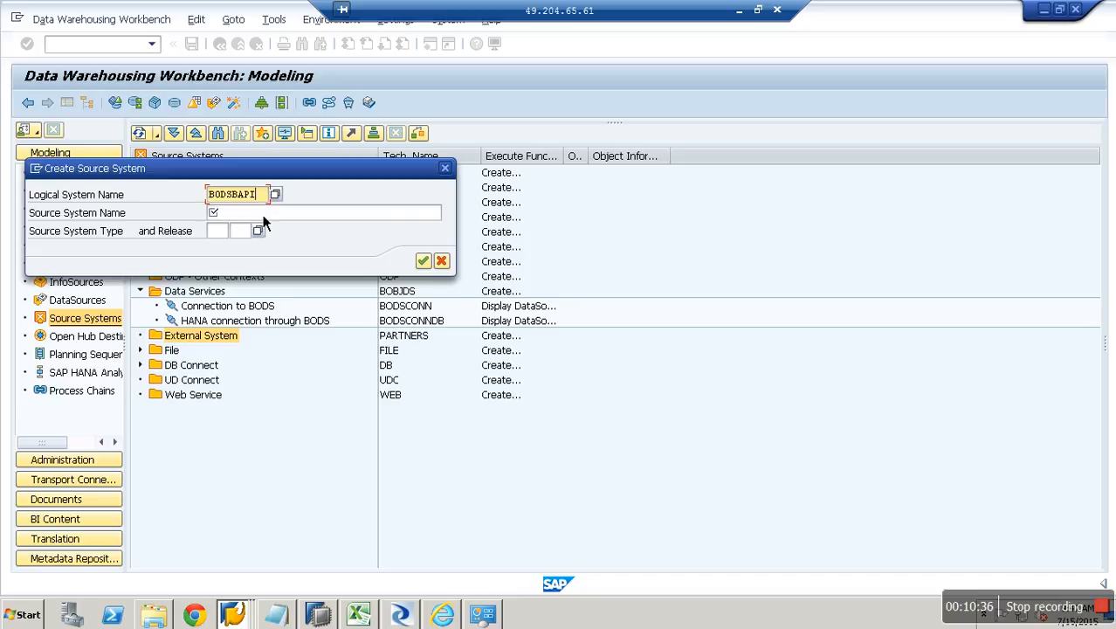
left_click(261, 213)
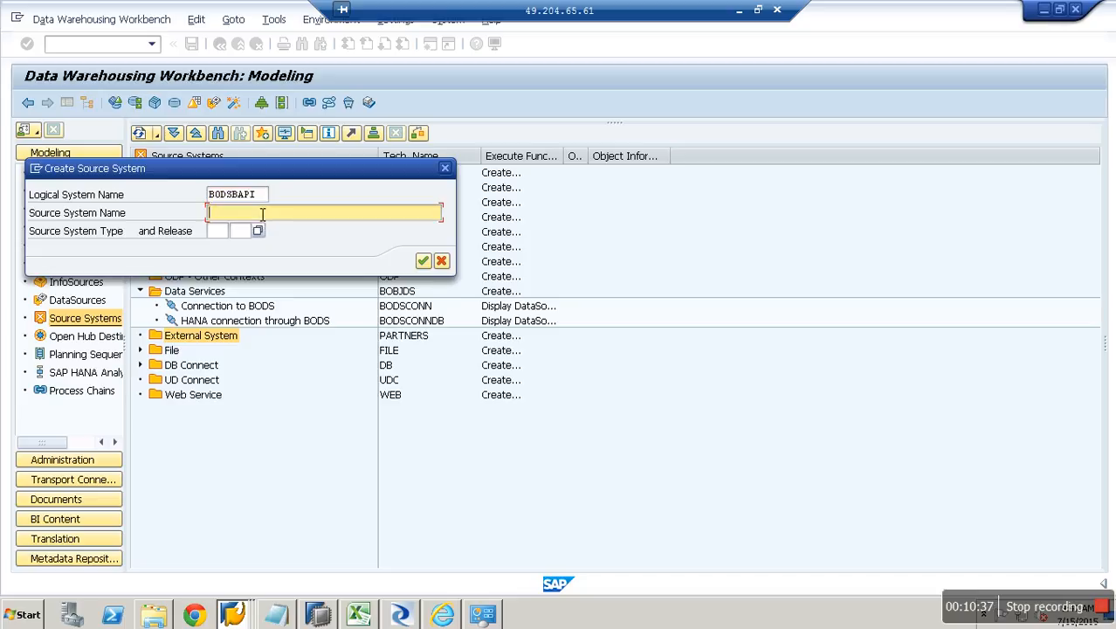
type("BODS BAPI Connection")
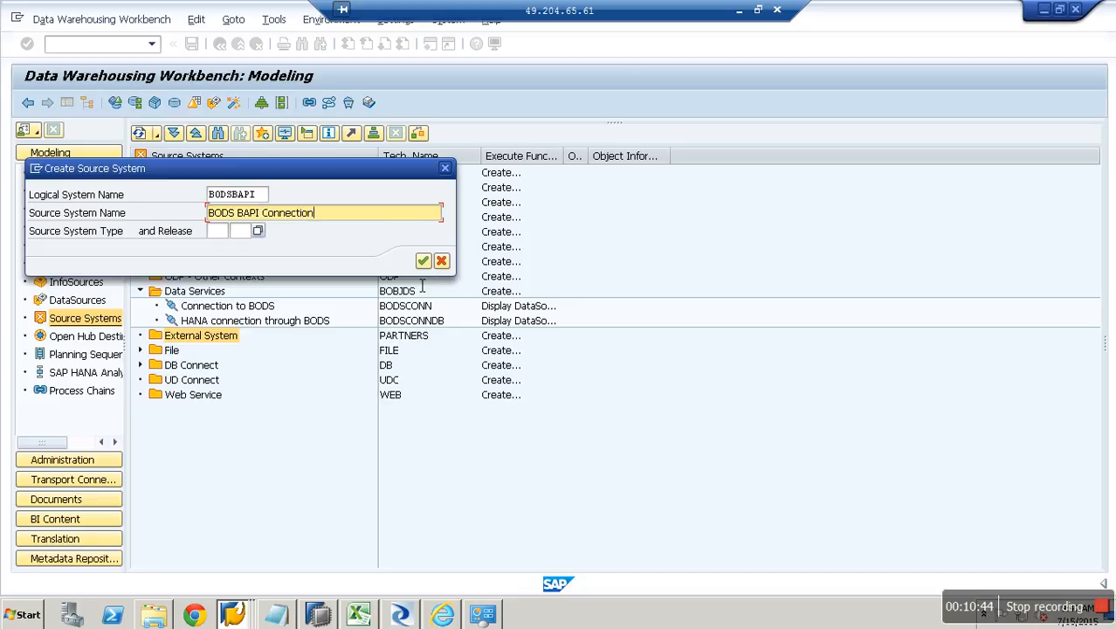
left_click(424, 262)
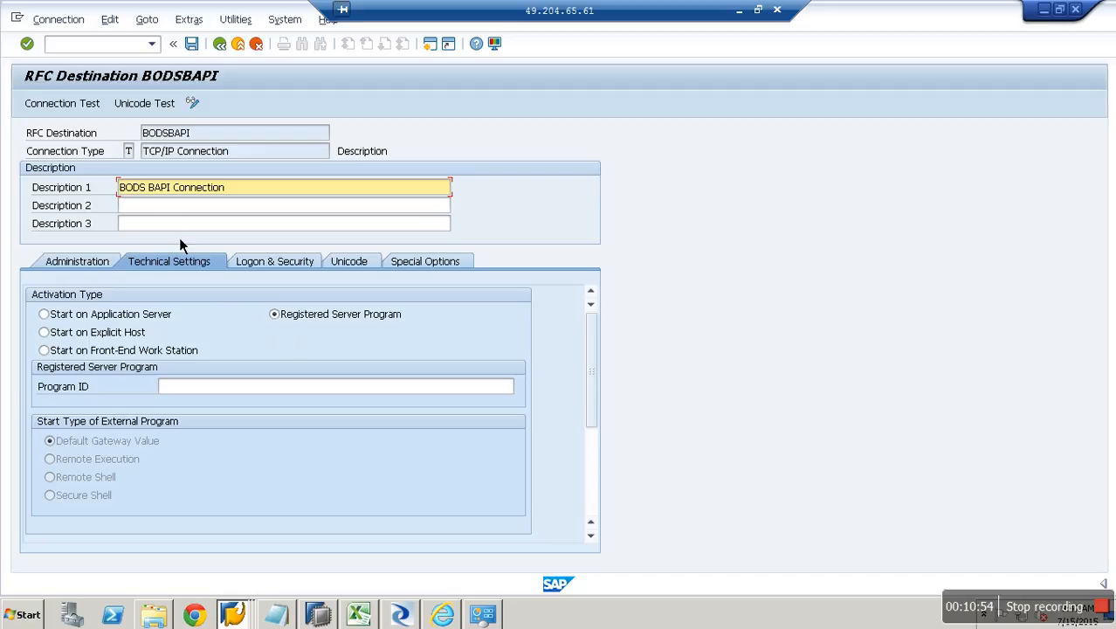
Enter program ID PG001, gateway host BW74HANA.SAP.COM and gateway service SAPGW20.
left_click(131, 153)
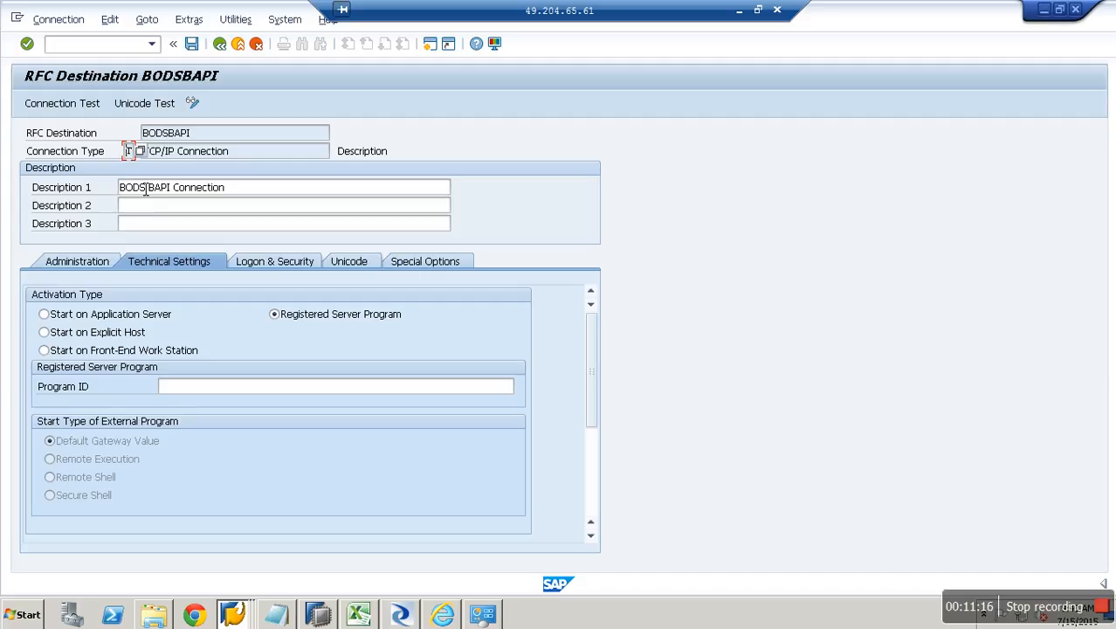
left_click(146, 186)
left_click(197, 396)
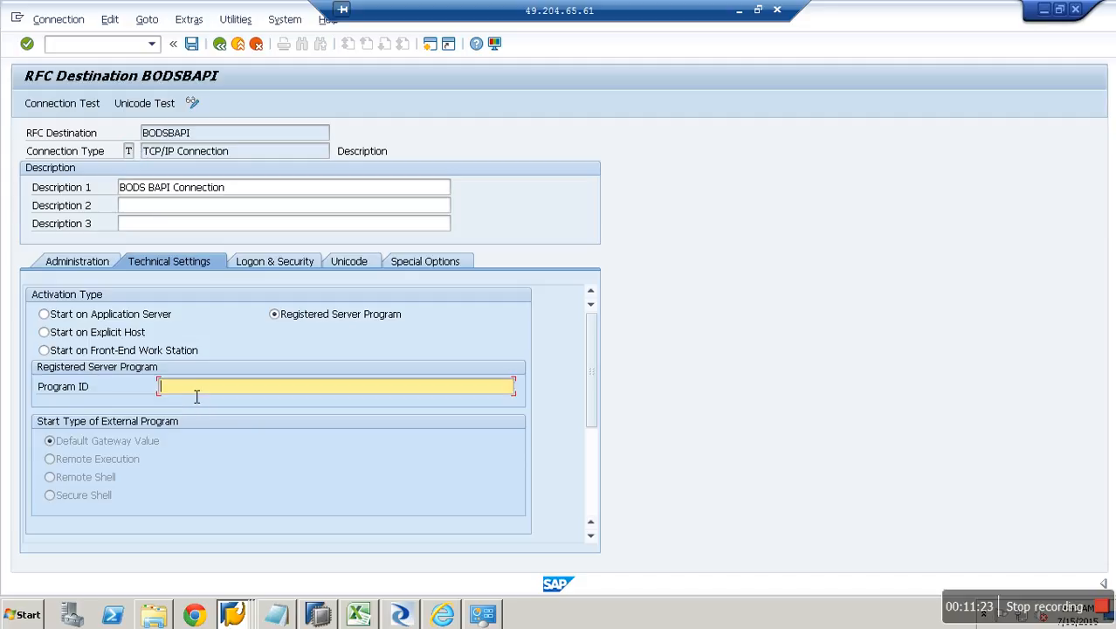
type("PG001")
left_click(590, 511)
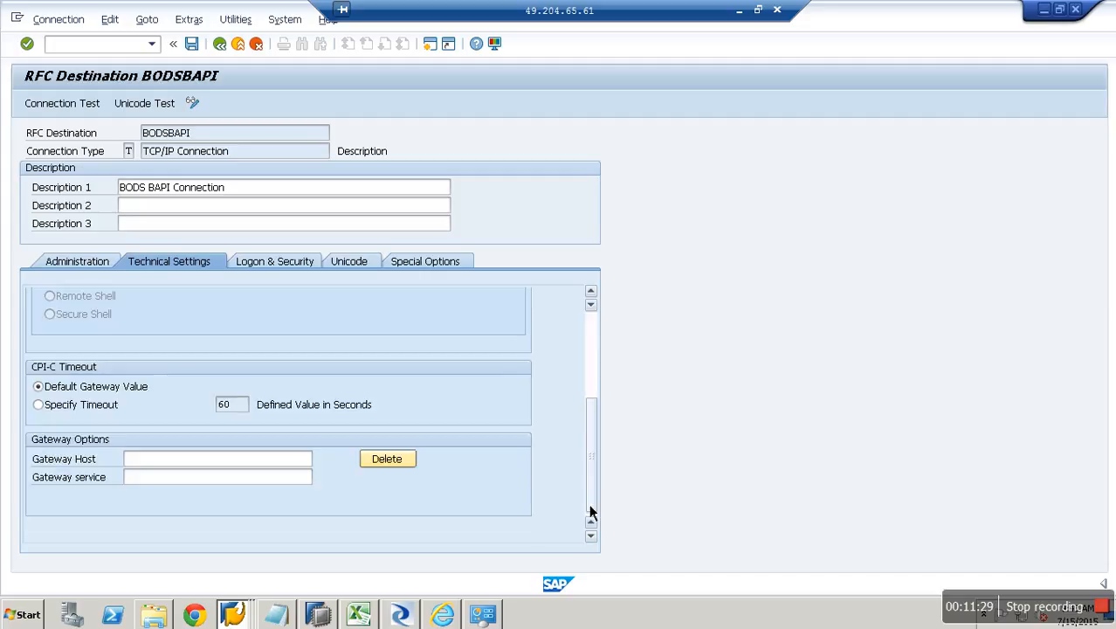
left_click(191, 459)
type("BW74HANA")
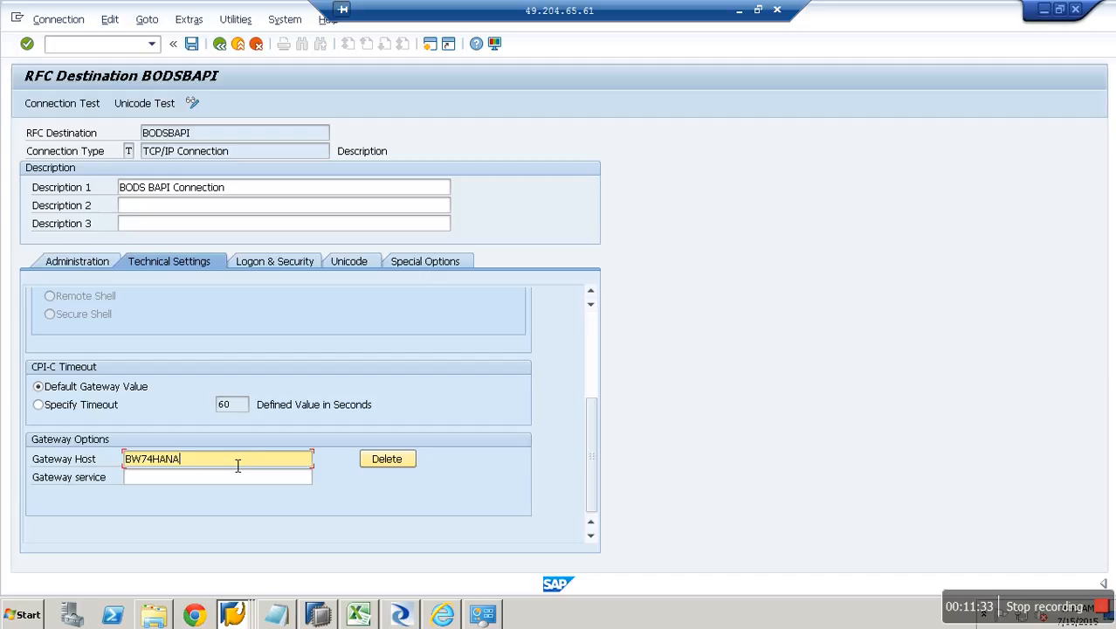
type(".SAP.COM")
key("Tab")
key("Tab")
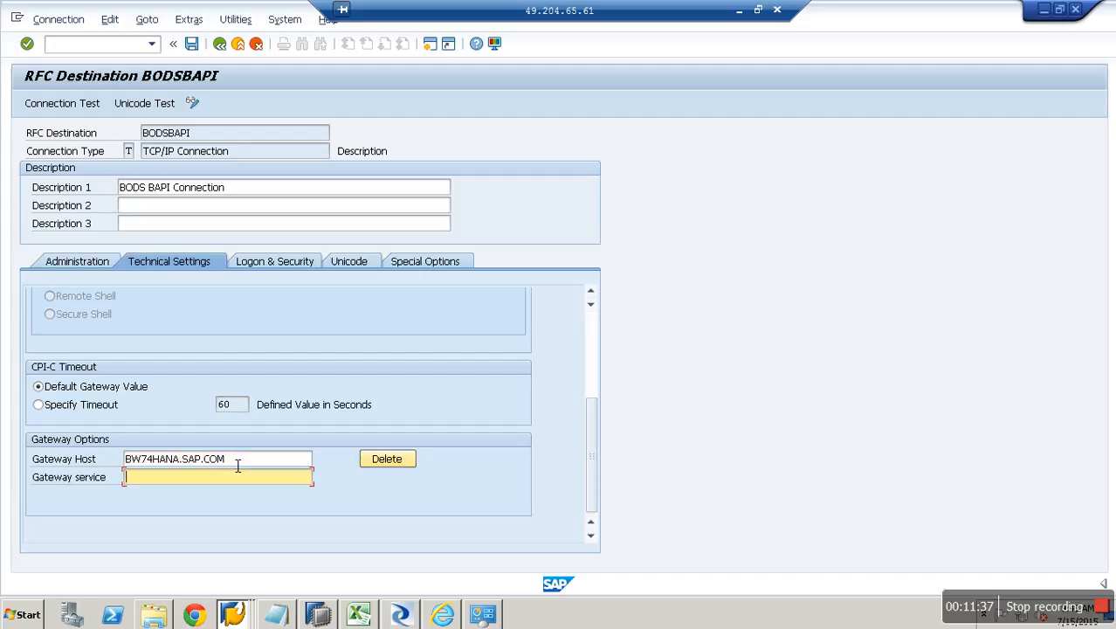
type("SAP")
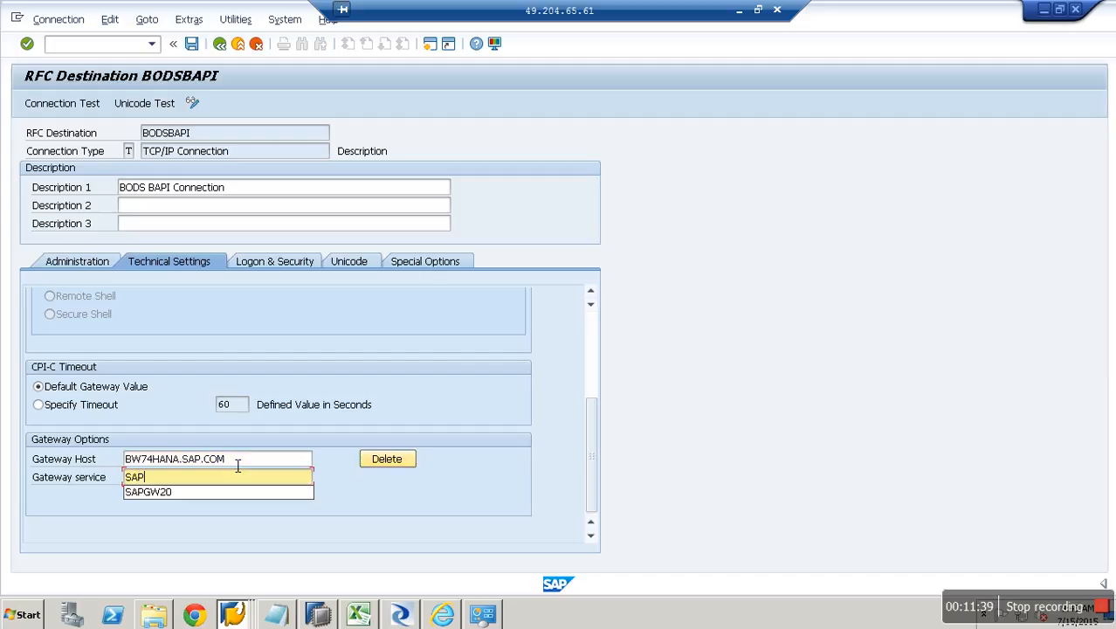
type("GW20")
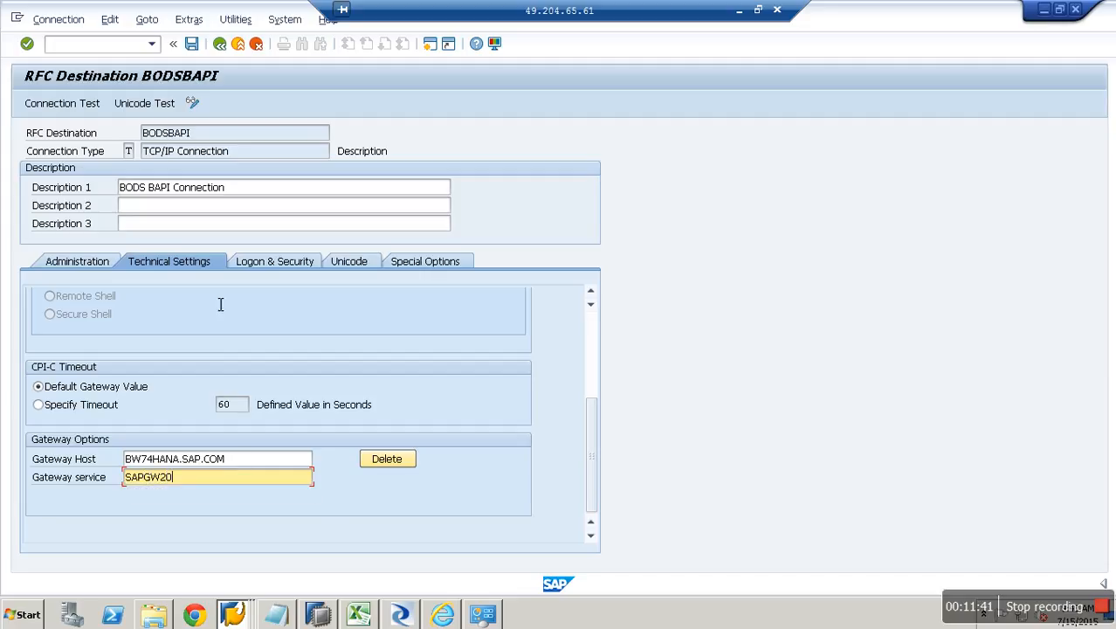
Save the BODSBAPI RFC destination and run a successful connection test.
left_click(191, 43)
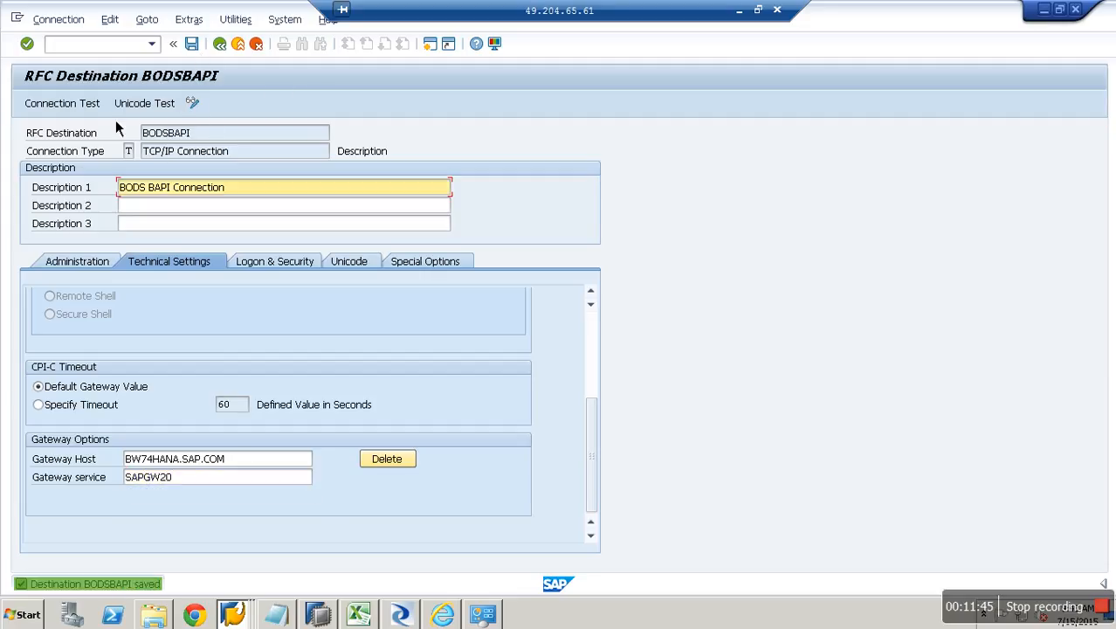
left_click(90, 105)
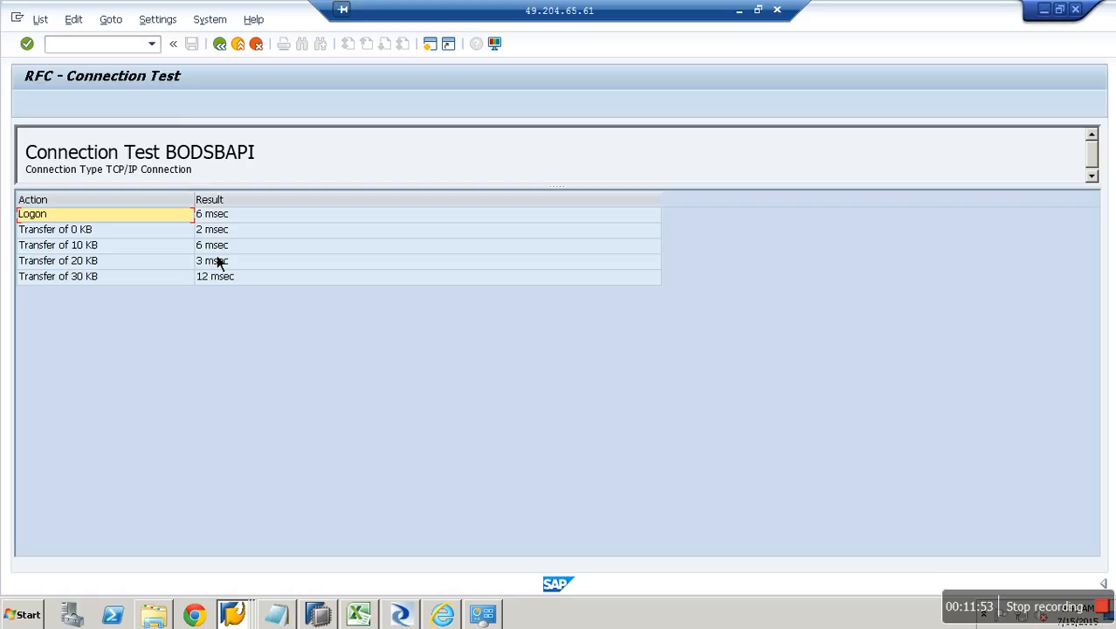
left_click(220, 44)
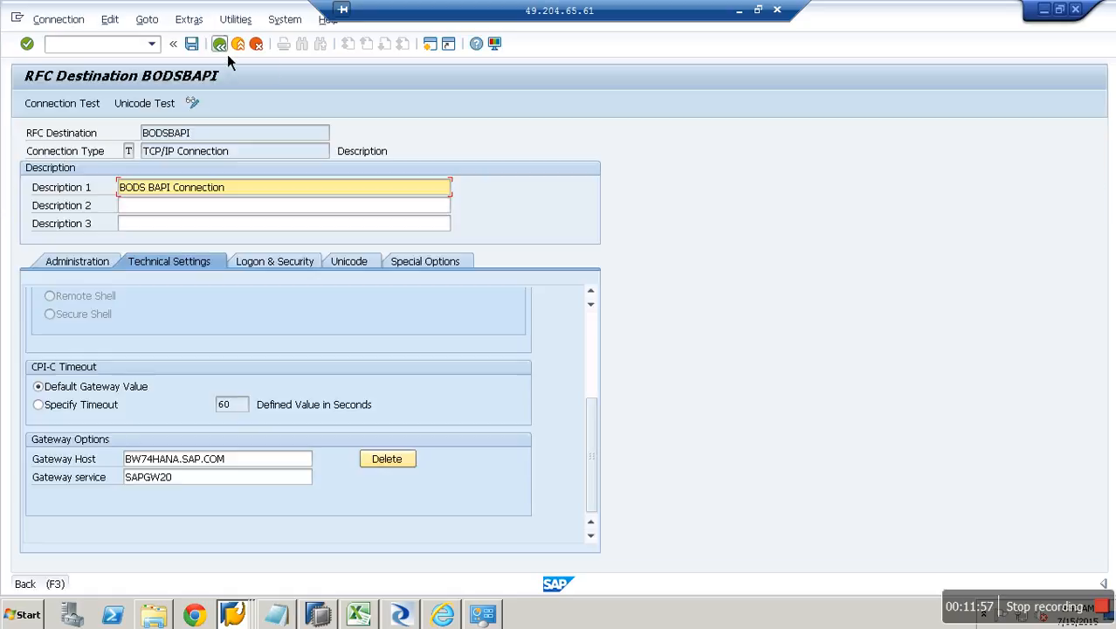
Return to the Workbench and locate BODS BAPI Connection (BODSBAPI) under the Data Services folder.
left_click(227, 54)
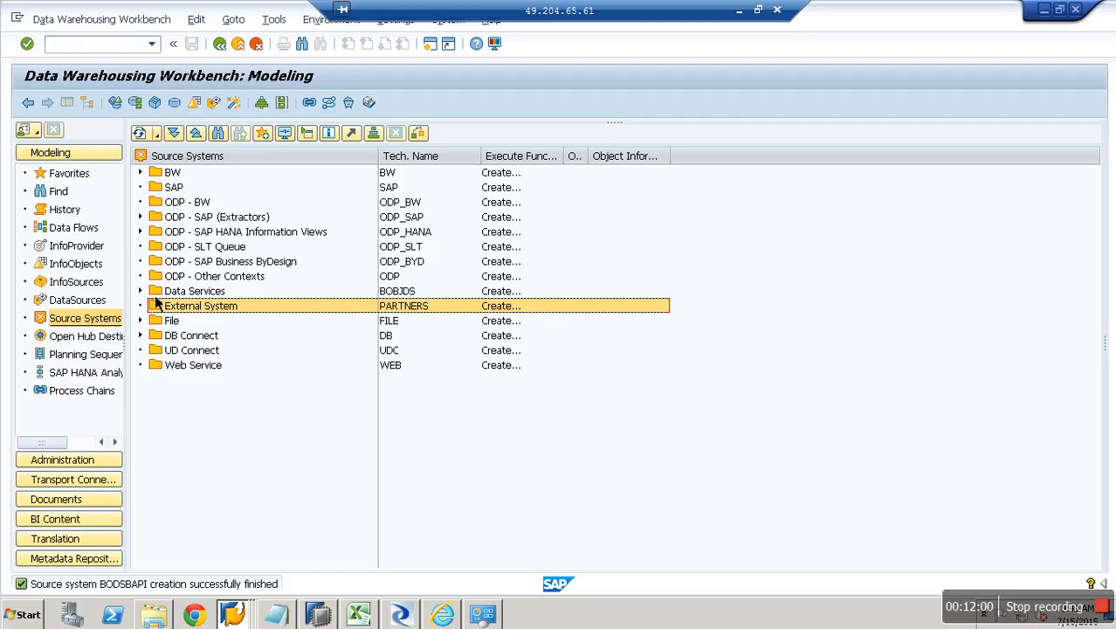
left_click(141, 291)
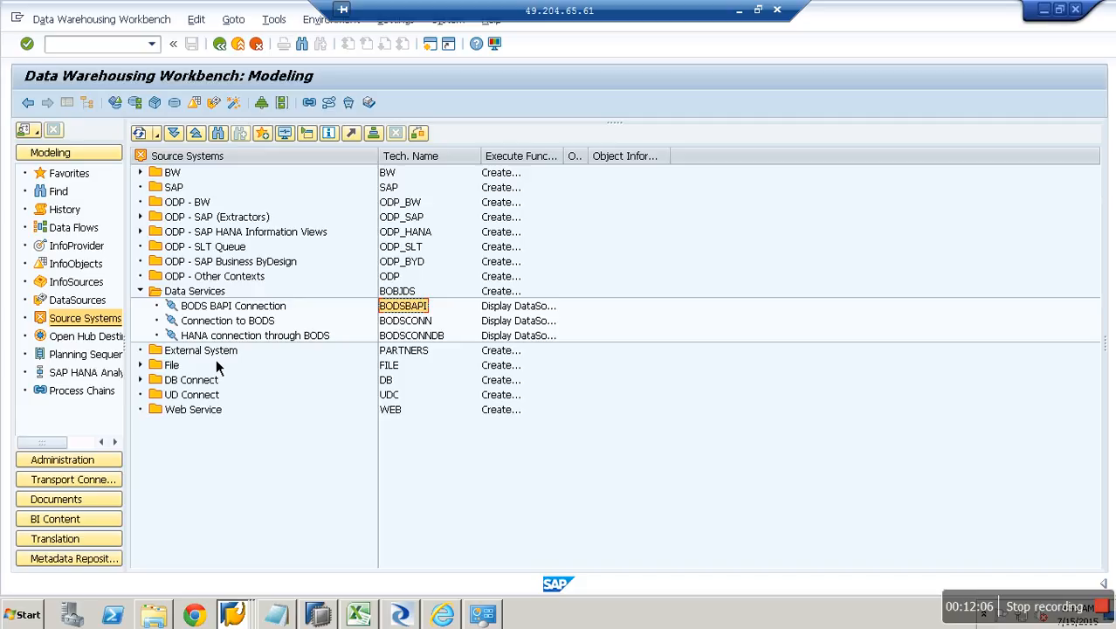
left_click(215, 295)
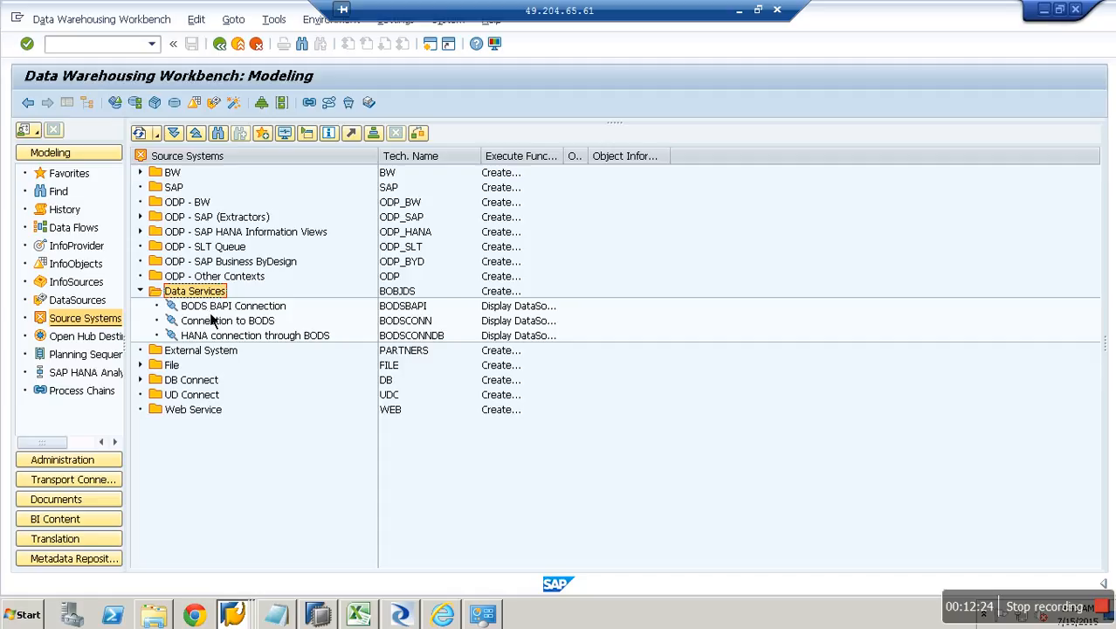
left_click(218, 356)
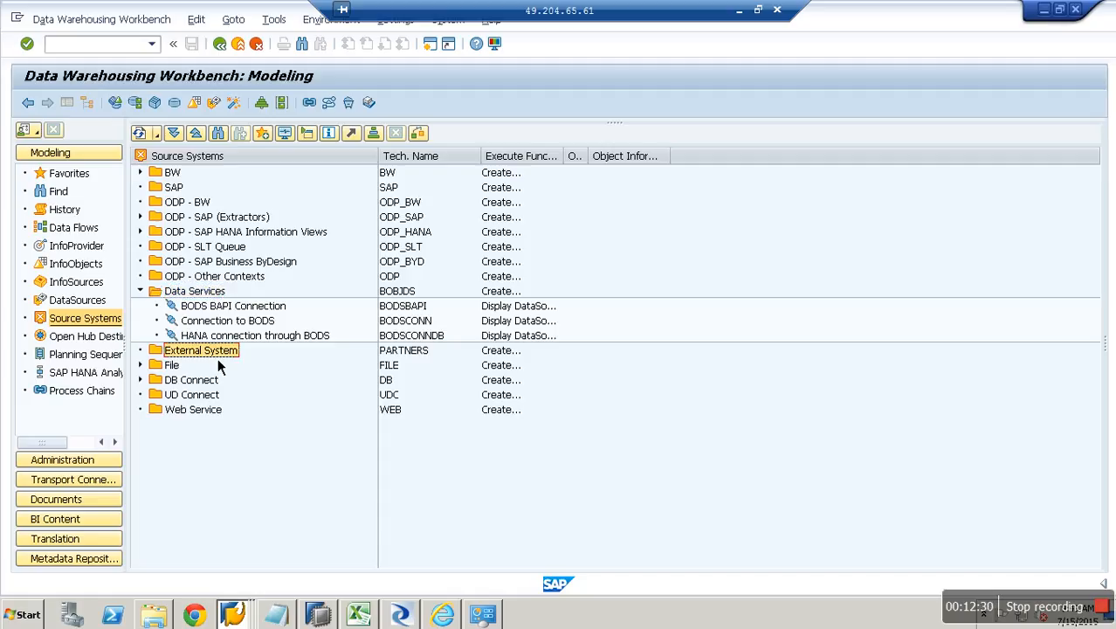
left_click(412, 309)
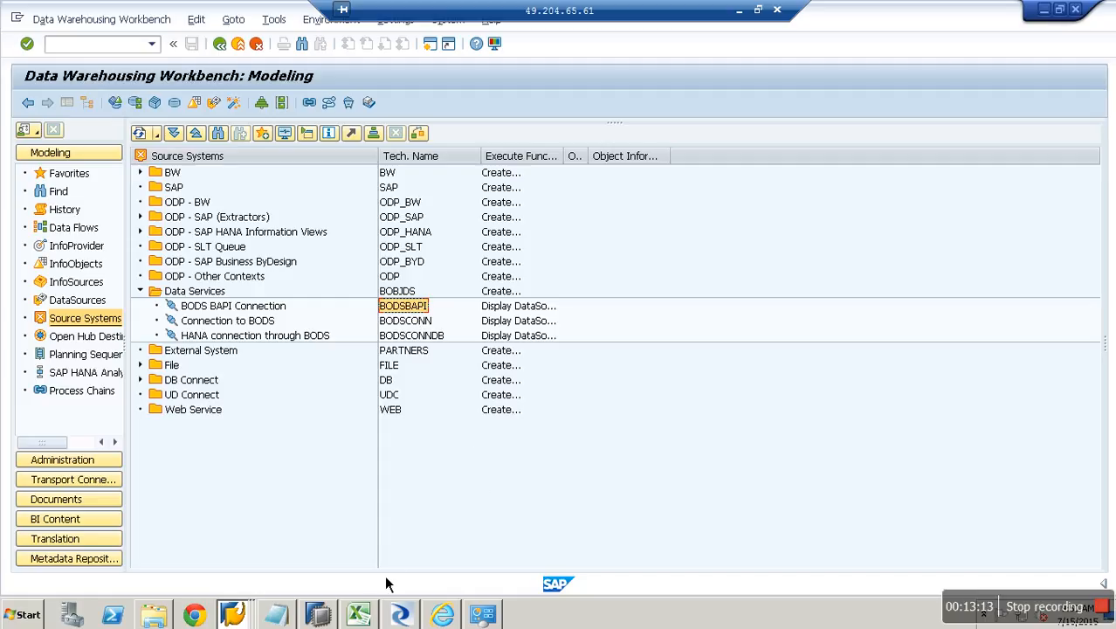
In SAP HANA Studio, open a new SQL console for the BWBODS schema.
left_click(323, 615)
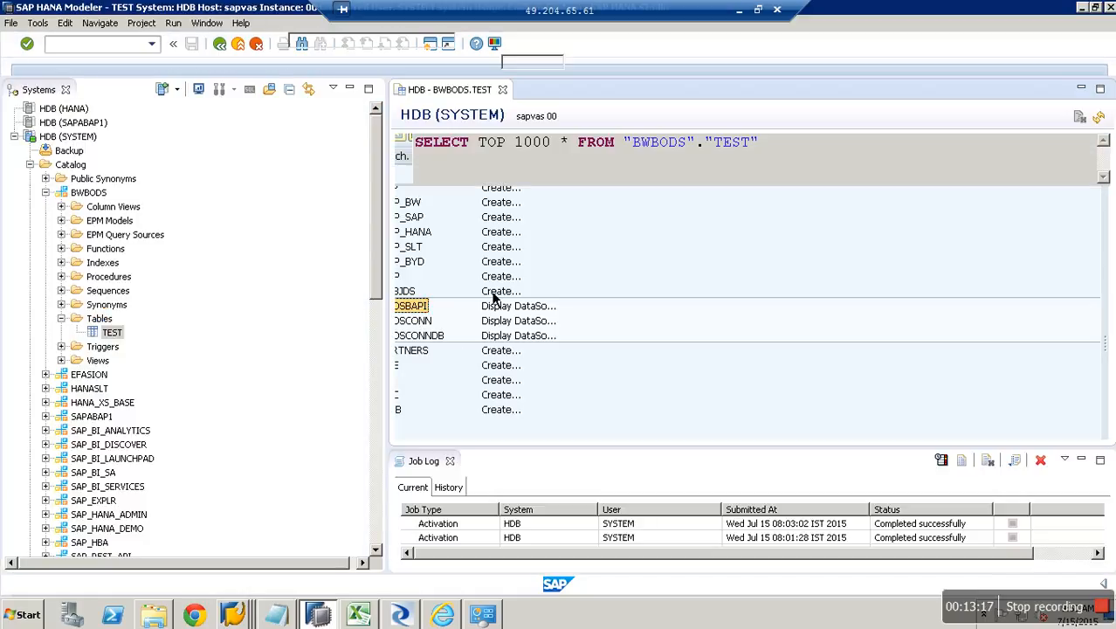
left_click(502, 89)
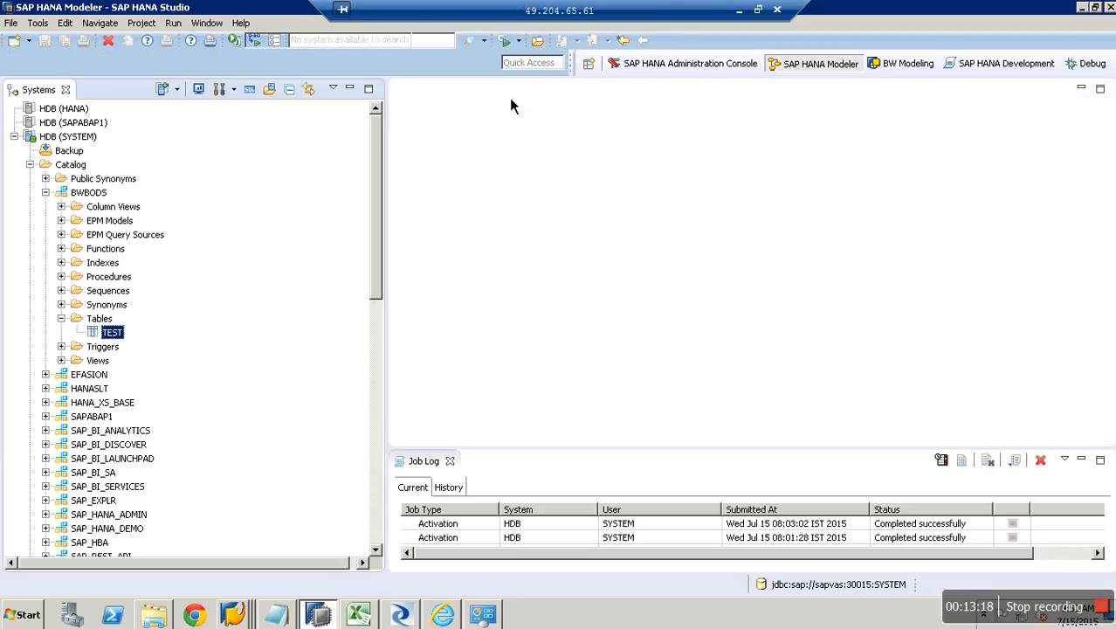
left_click(100, 194)
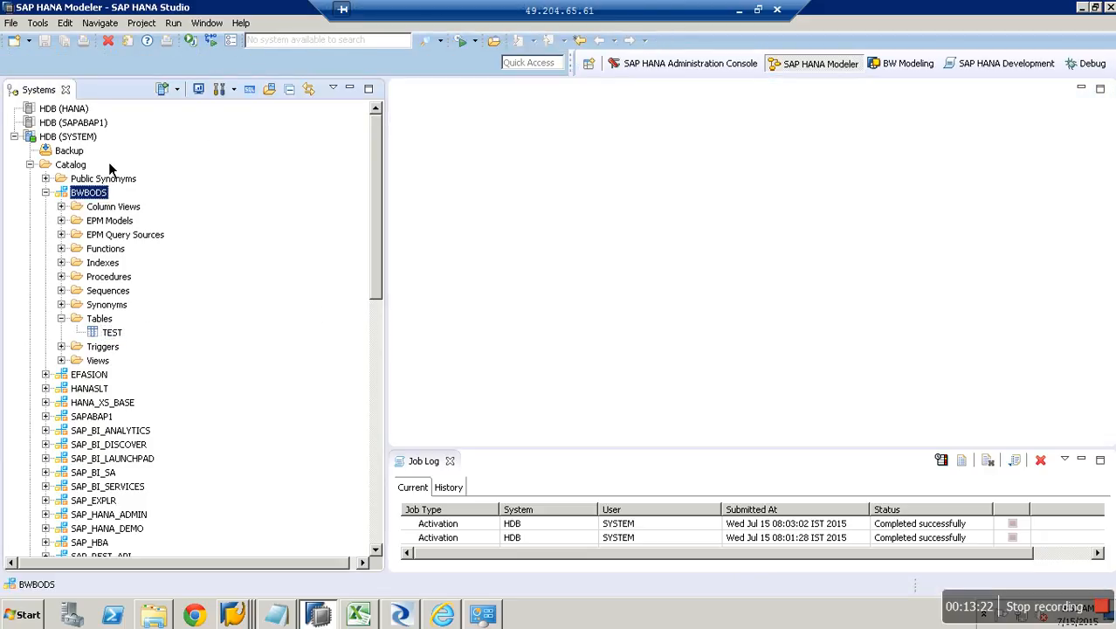
left_click(257, 95)
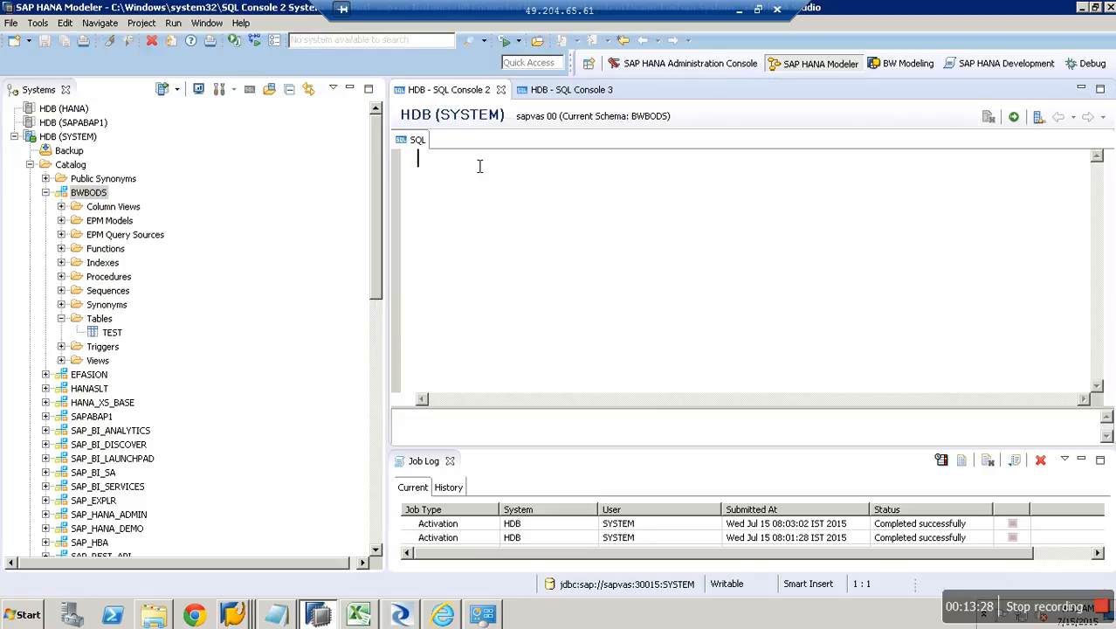
Write the statement CREATE COLUMN TABLE "BWBODS"."TEST2" AS (SELECT * FROM ).
key("Return")
key("Return")
type("CREATE COLUM")
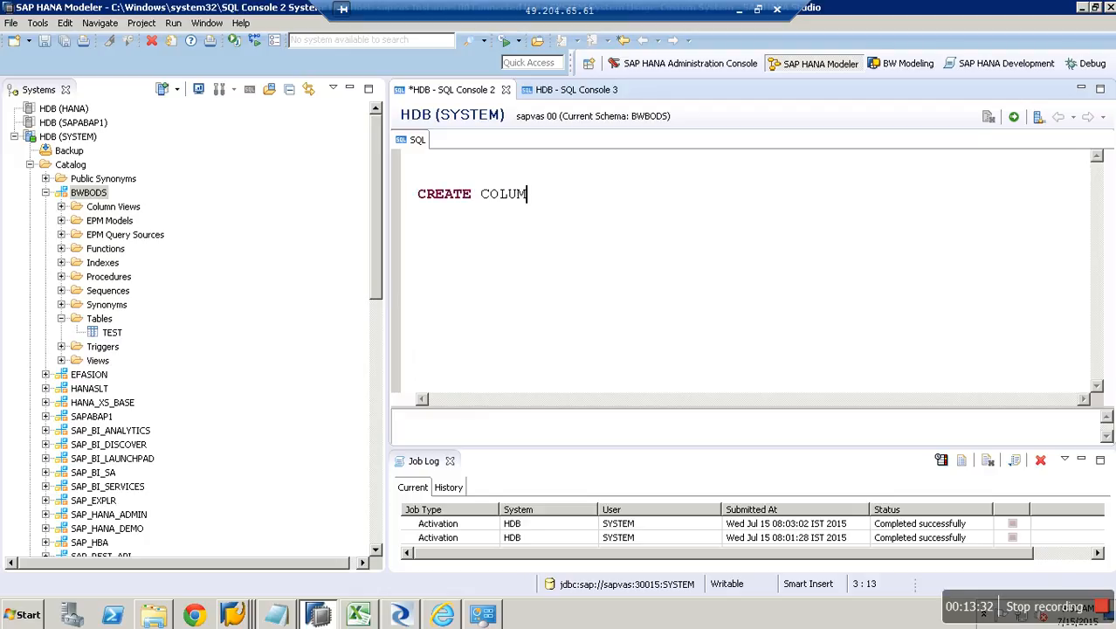
type("N TABLE ")
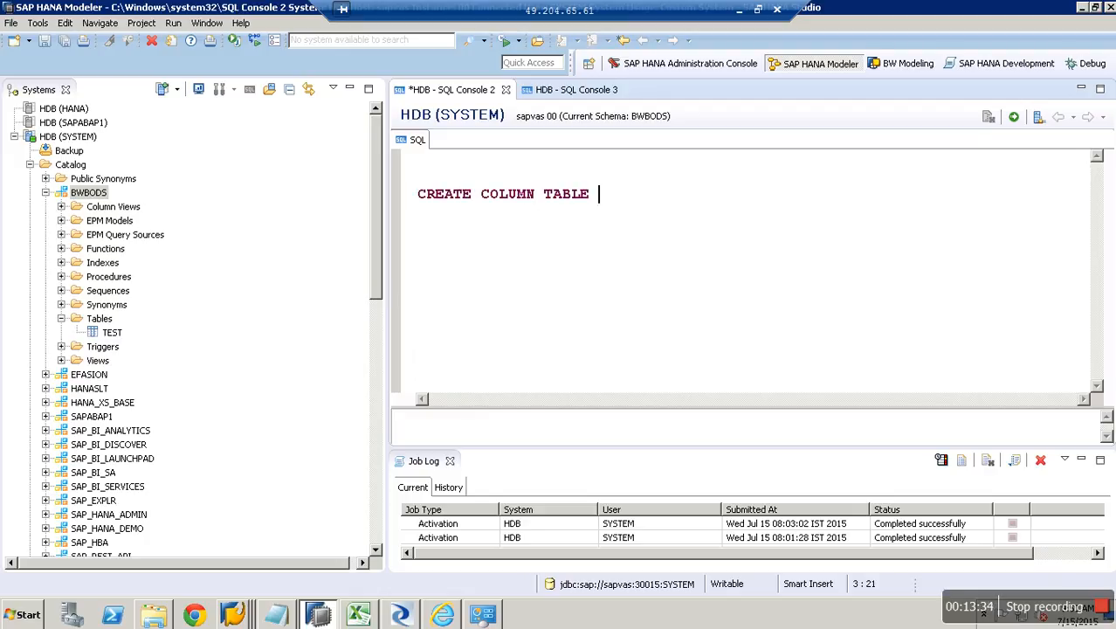
type("\"BWBODS\".\"")
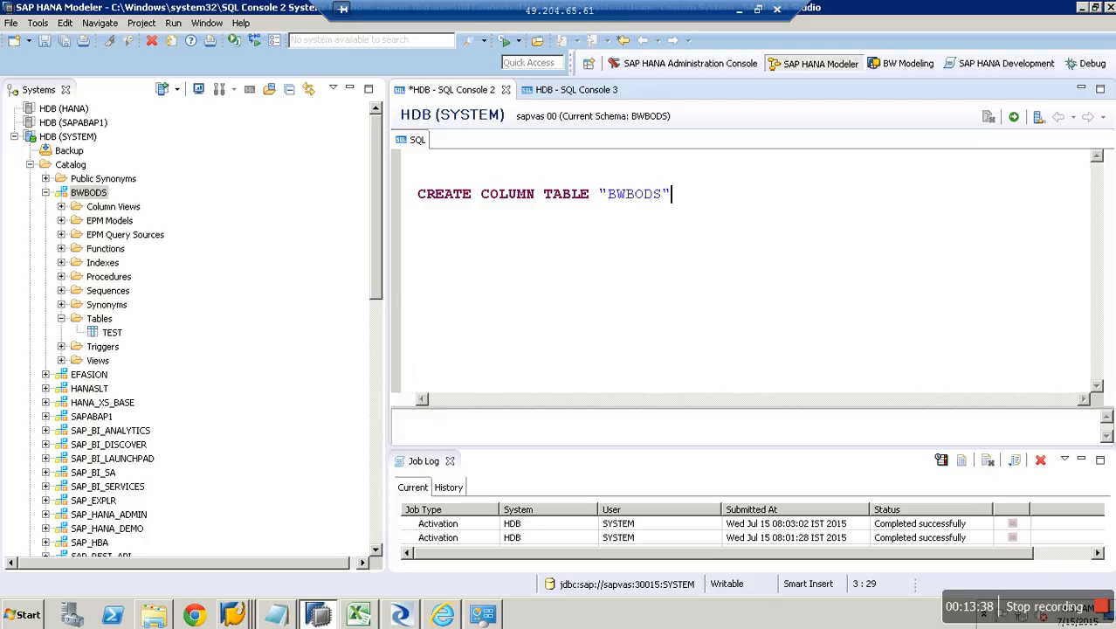
type("TEST2\"")
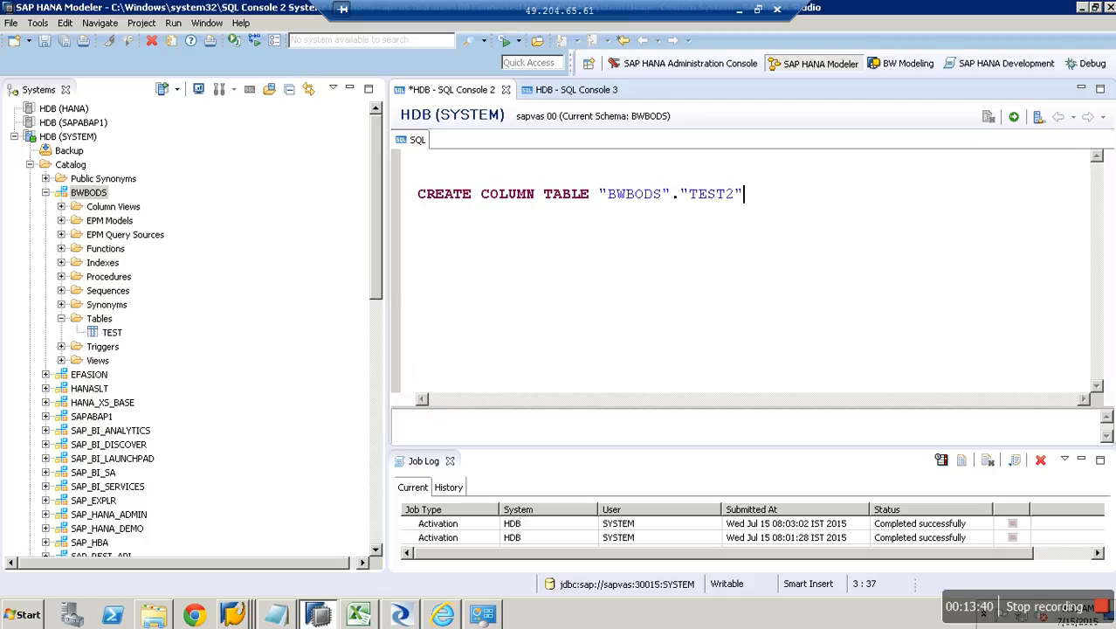
key("Return")
type("AS")
key("Return")
type("(")
key("Return")
key("Return")
type(")")
key("Up")
type("SELECT * FROM")
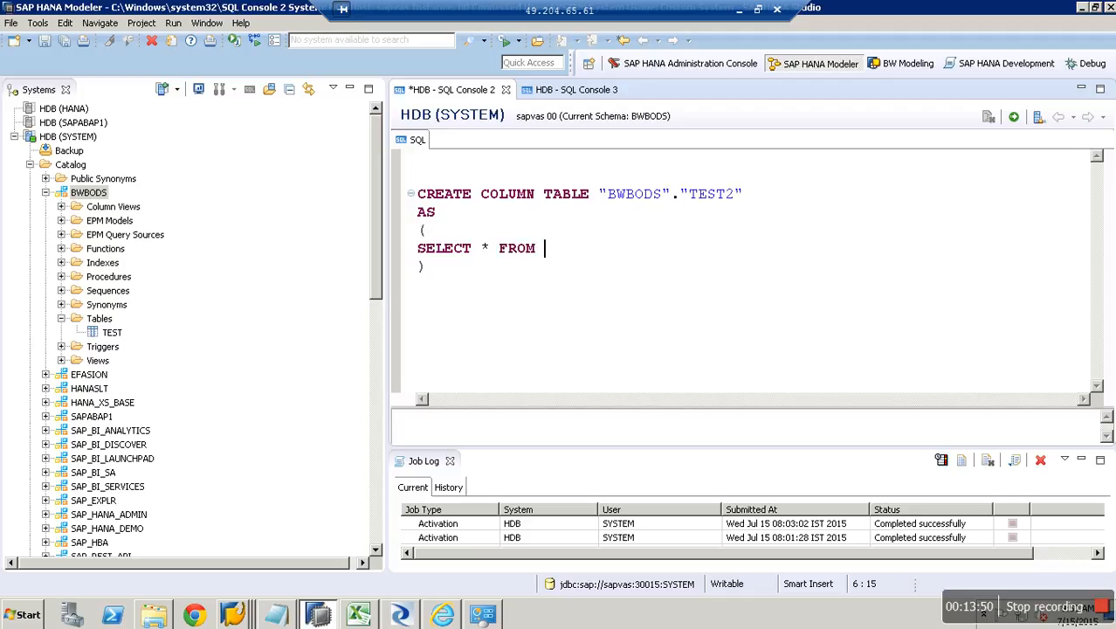
Insert table TEST into the query and execute it, creating TEST2 with 4 rows affected.
left_click_drag(122, 335, 416, 203)
left_click(590, 276)
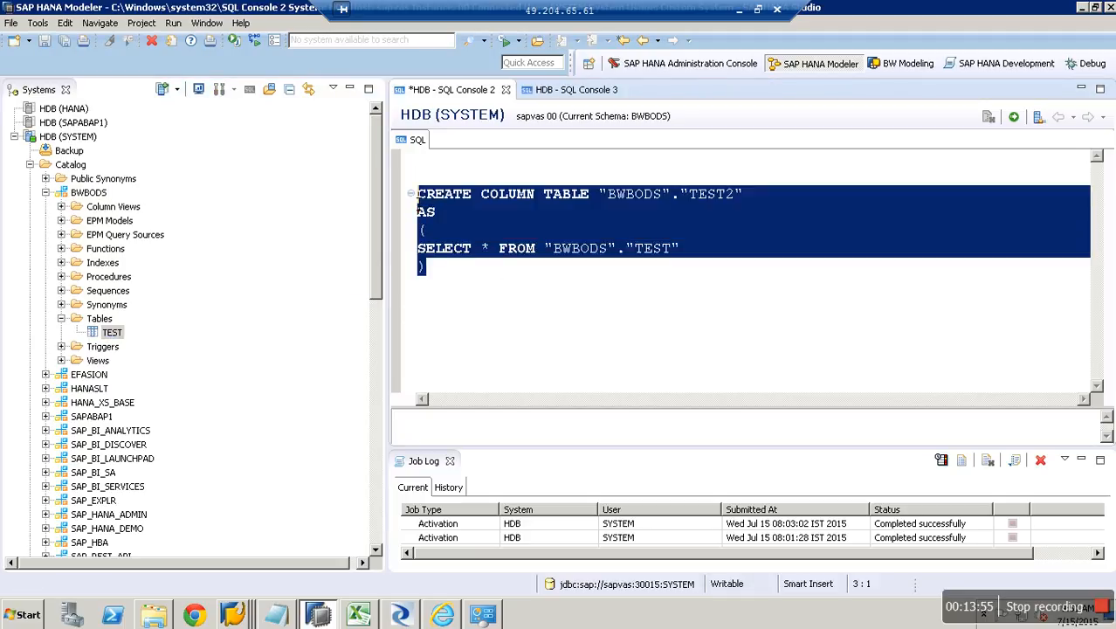
left_click(1012, 117)
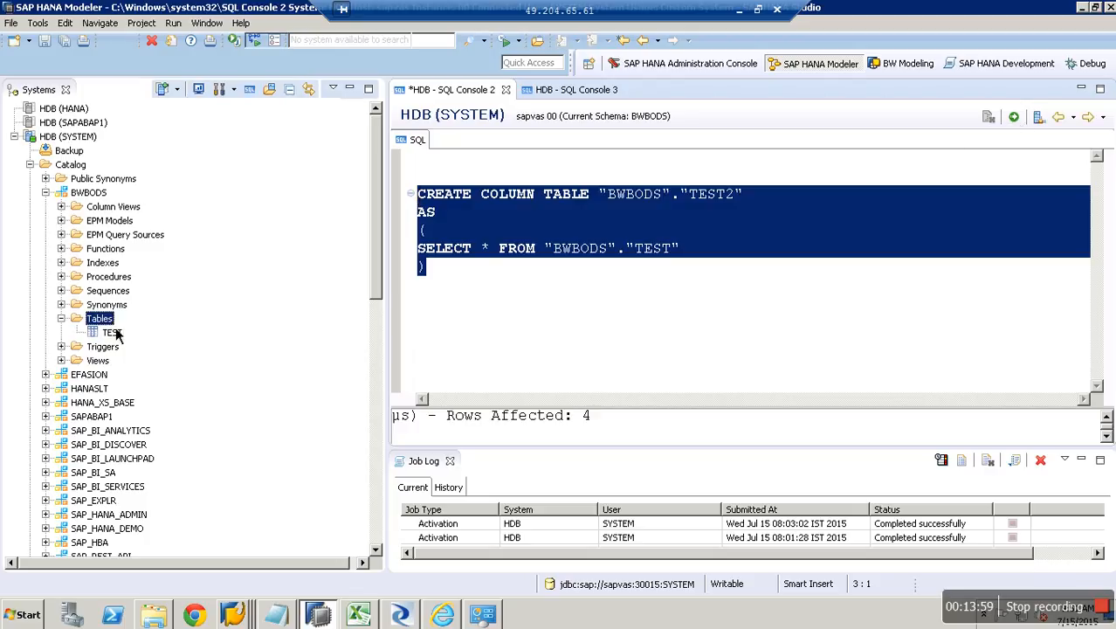
right_click(106, 320)
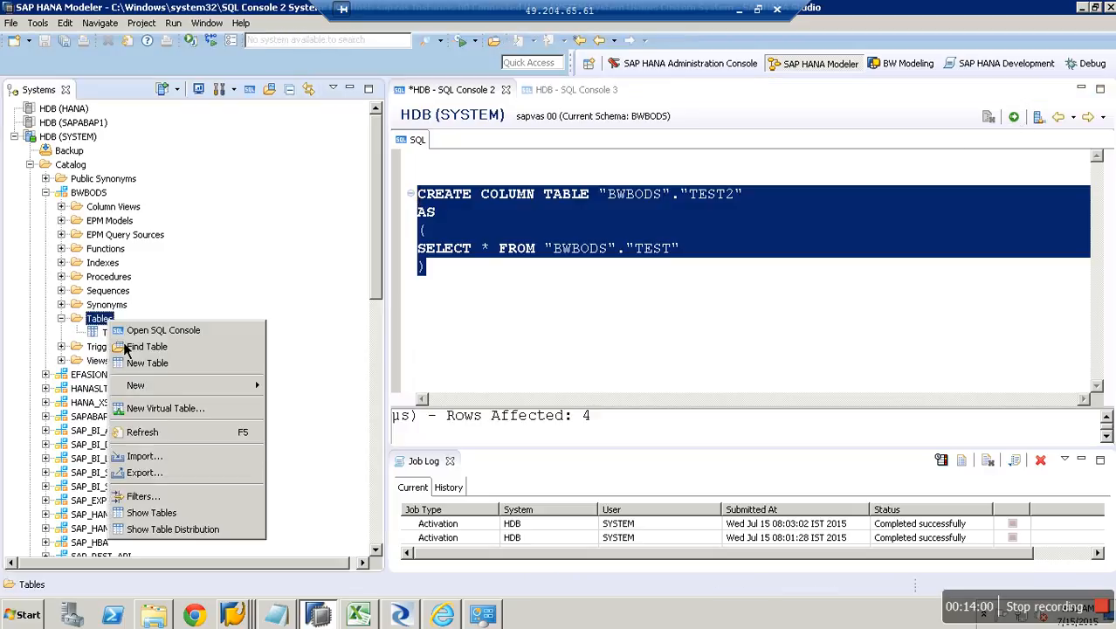
Refresh the Tables list and open TEST2's content, showing four yearly INR amount rows.
left_click(169, 433)
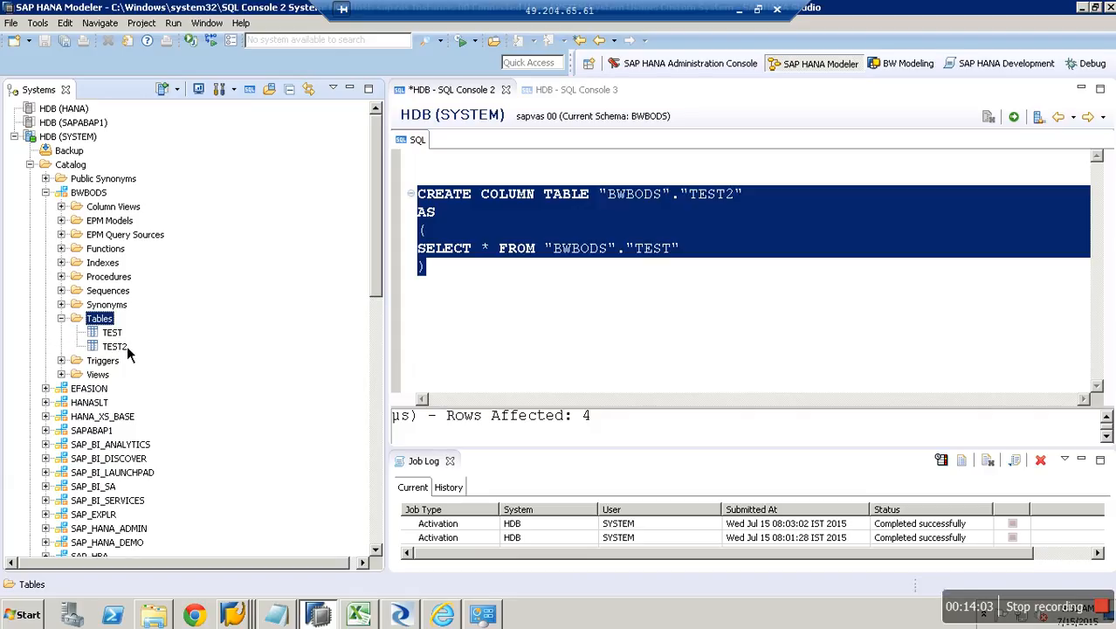
right_click(117, 337)
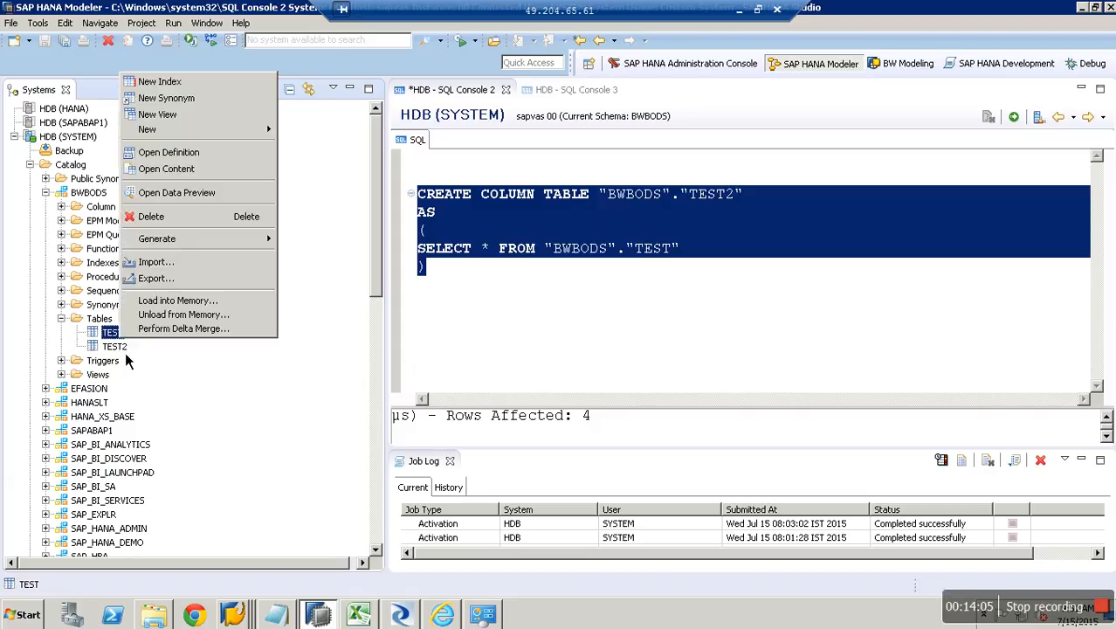
left_click(124, 352)
right_click(125, 352)
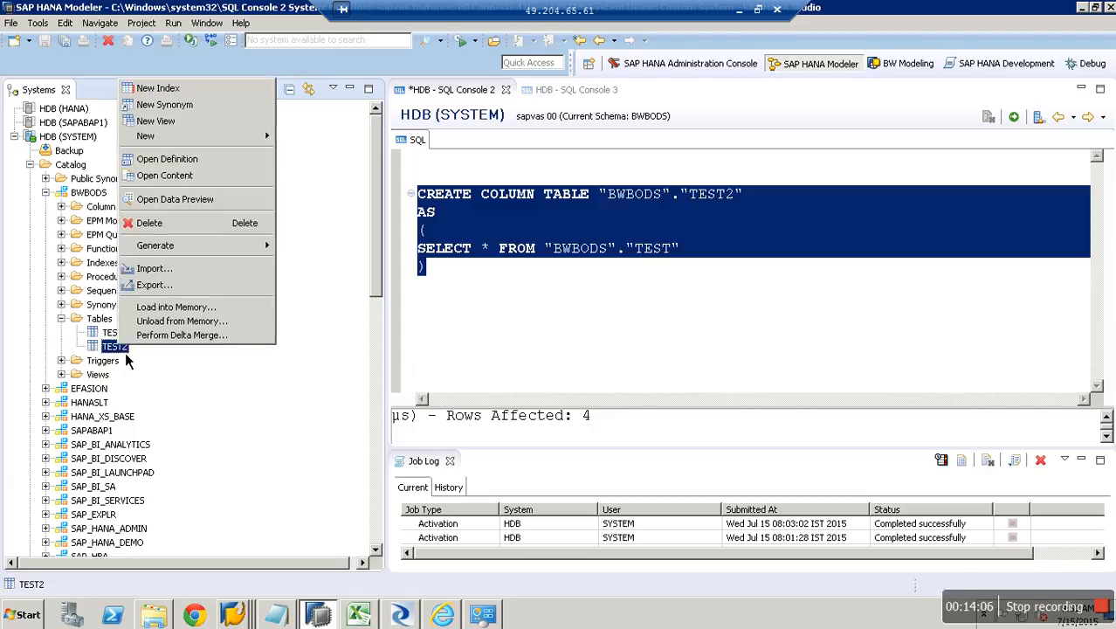
left_click(200, 180)
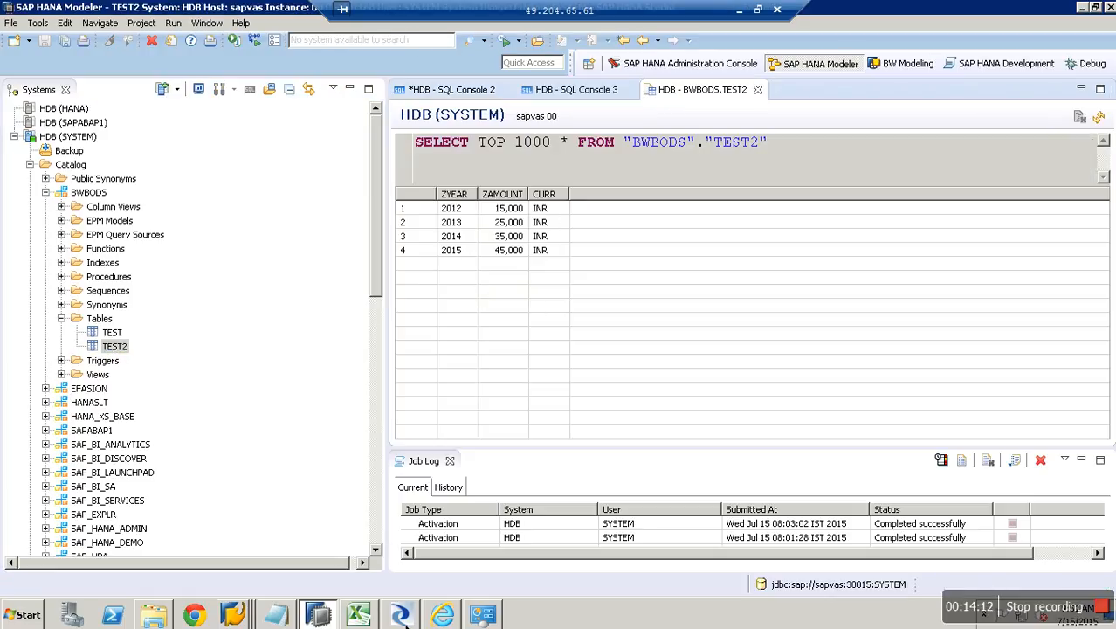
left_click(400, 615)
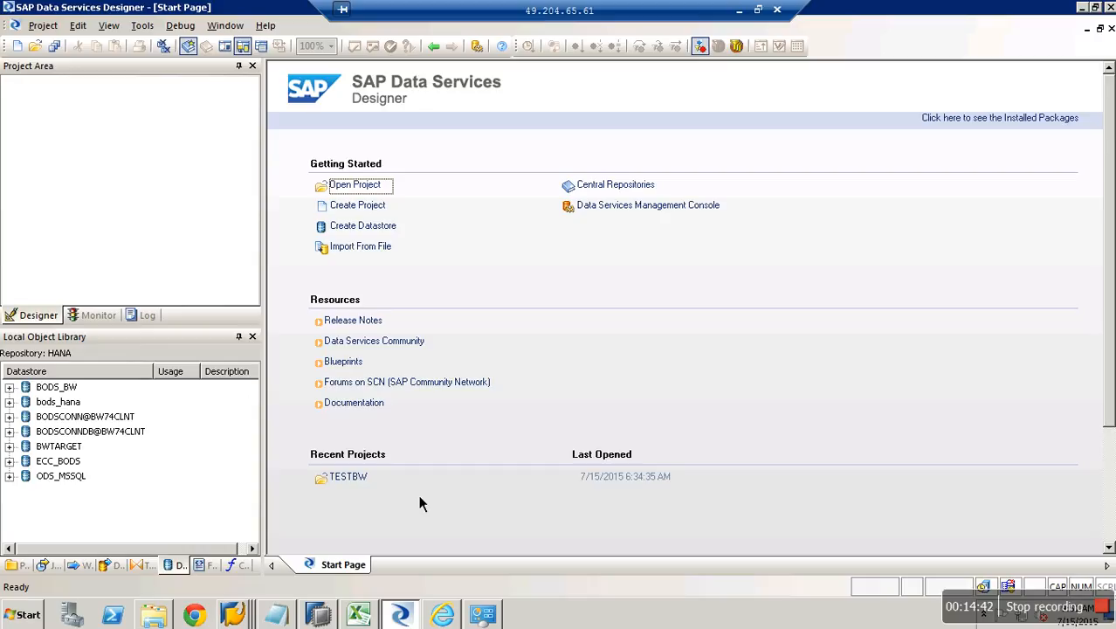
Bring the Data Warehousing Workbench: Modeling window to the front.
left_click(320, 616)
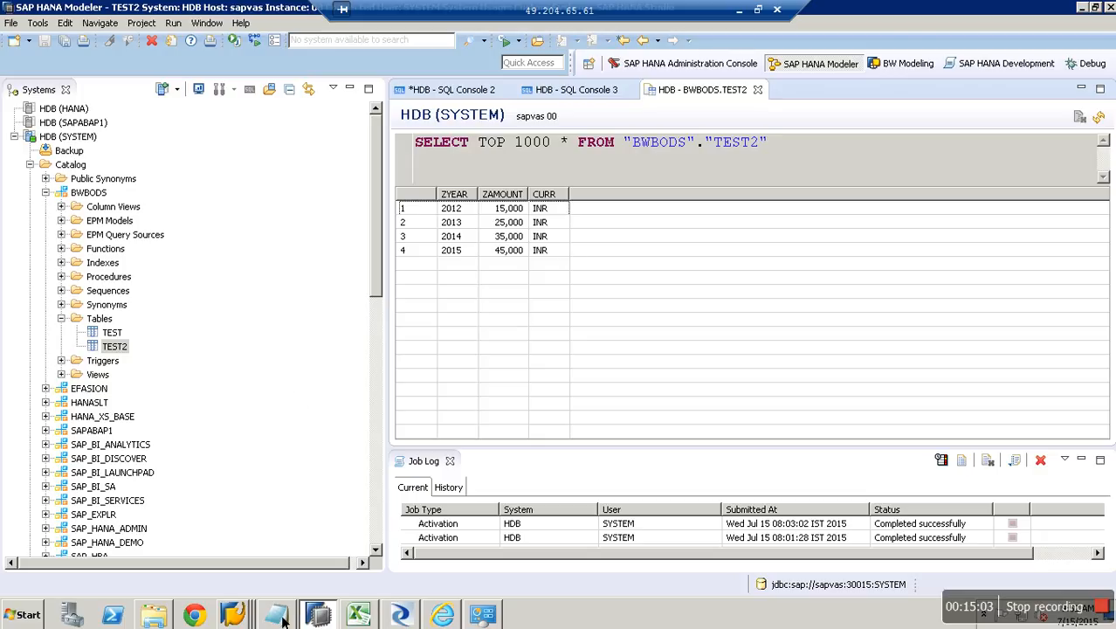
mouse_move(251, 618)
left_click(254, 563)
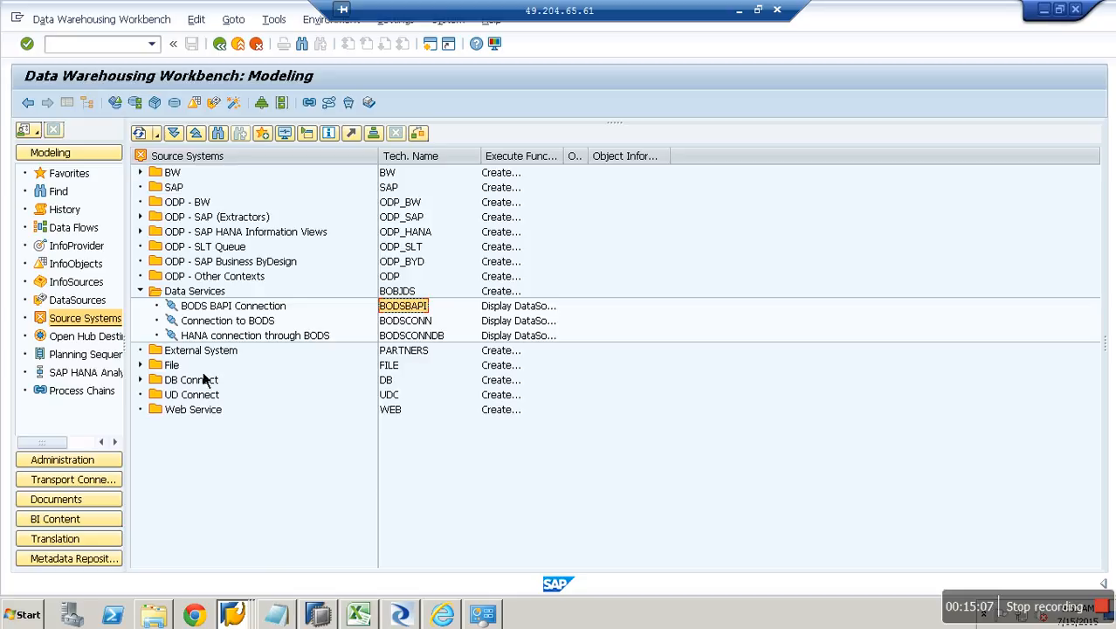
Display the DataSource tree of the BODS BAPI Connection source system.
left_click(236, 312)
right_click(236, 320)
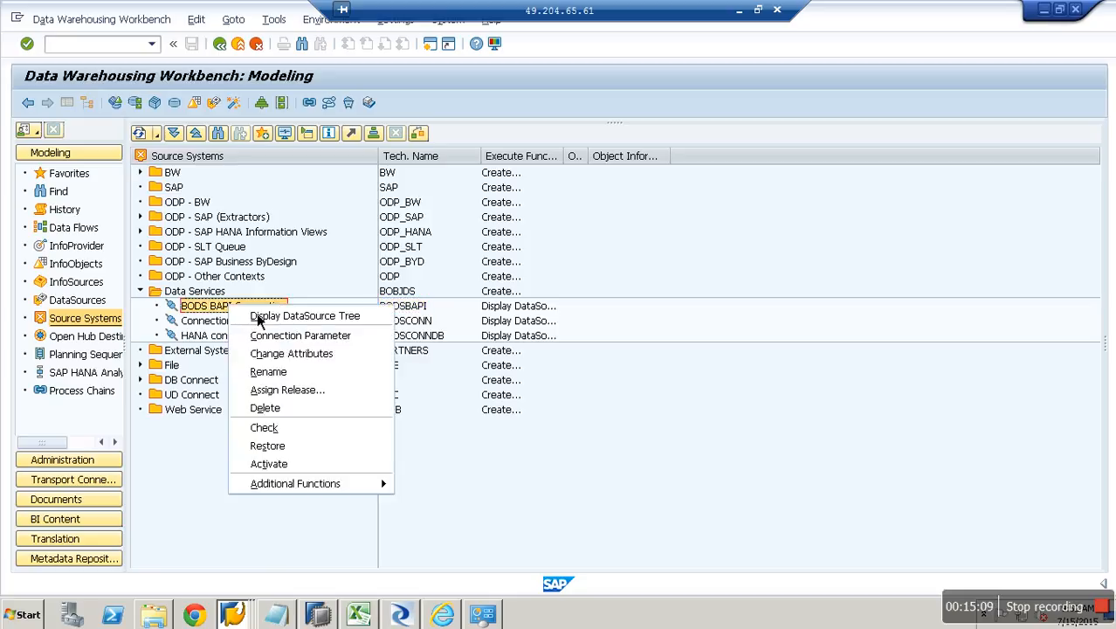
left_click(295, 317)
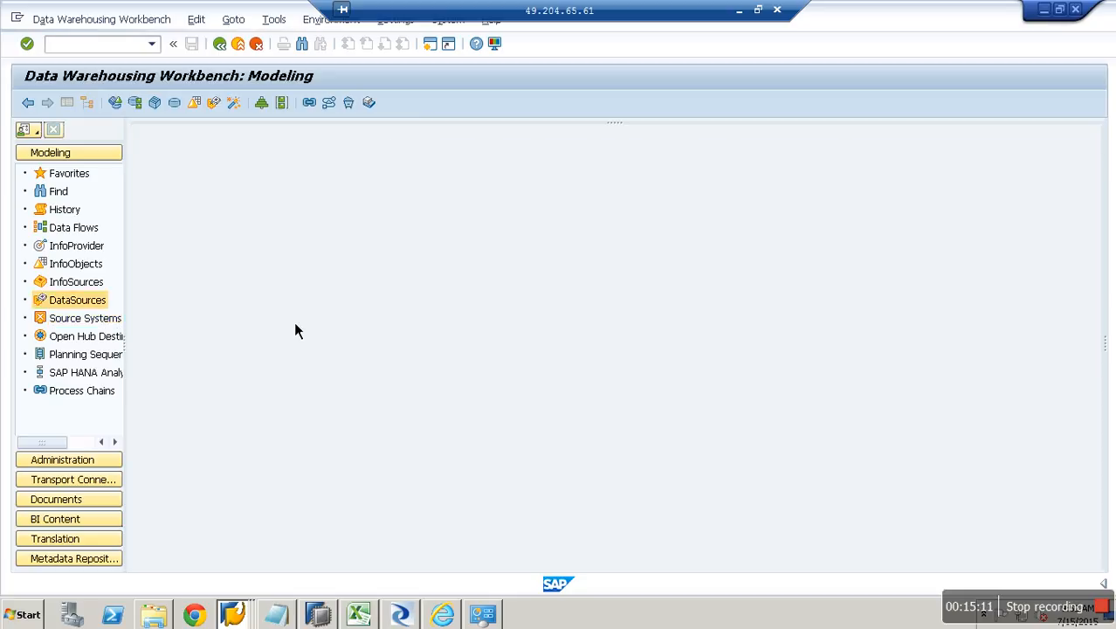
Create transaction-data DataSource ZDS_TEST2 under the Sales Tran application component.
right_click(203, 360)
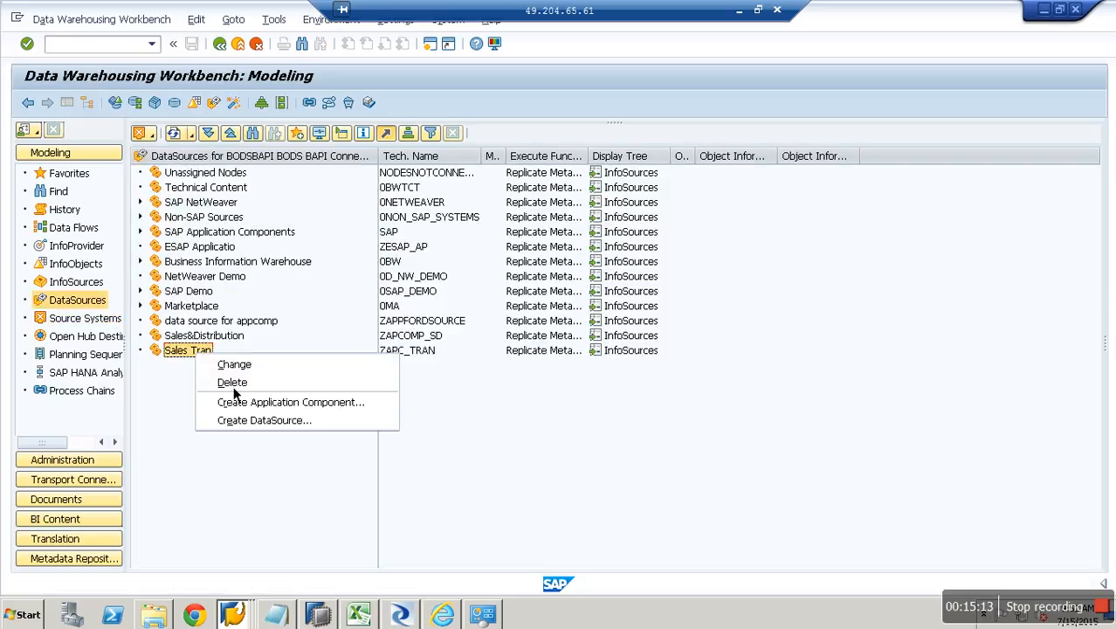
left_click(276, 419)
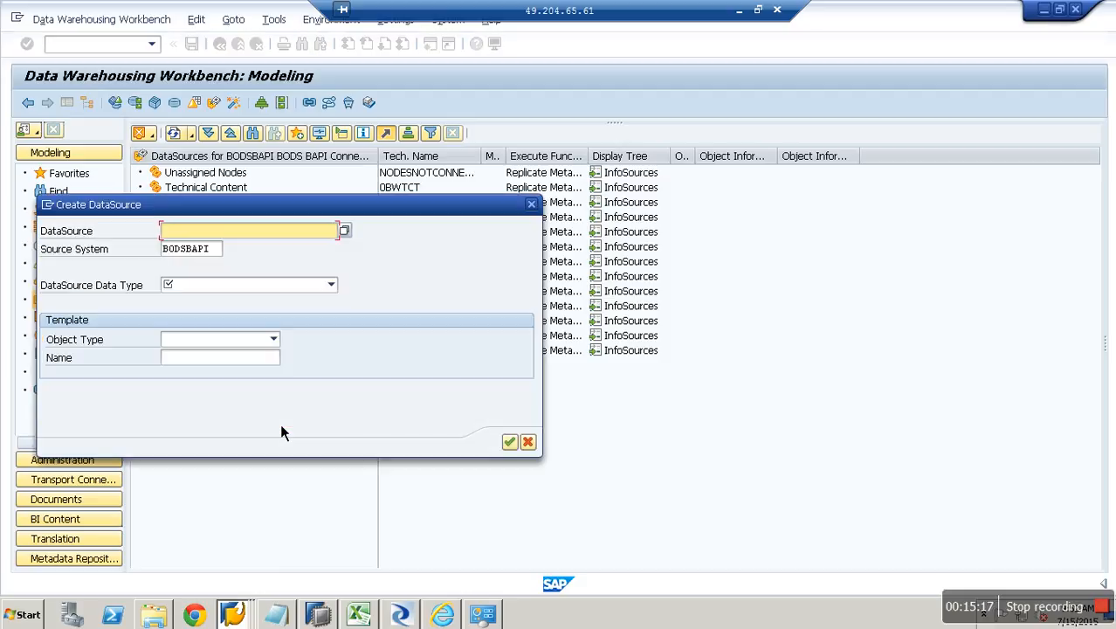
type("ZDS_TEST2")
left_click(331, 284)
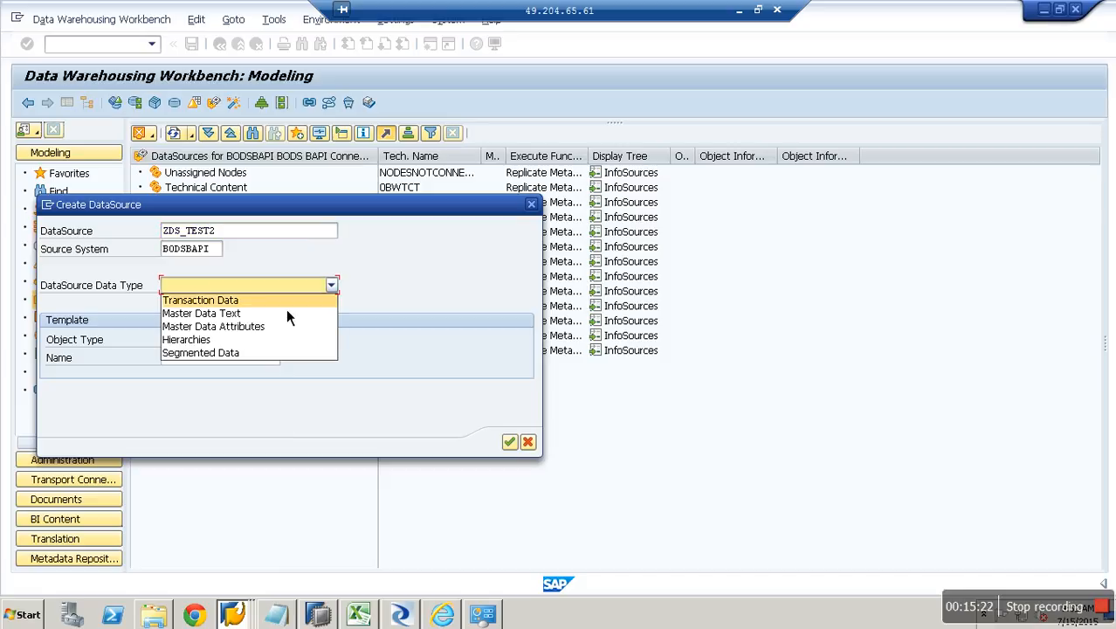
left_click(286, 309)
left_click(509, 443)
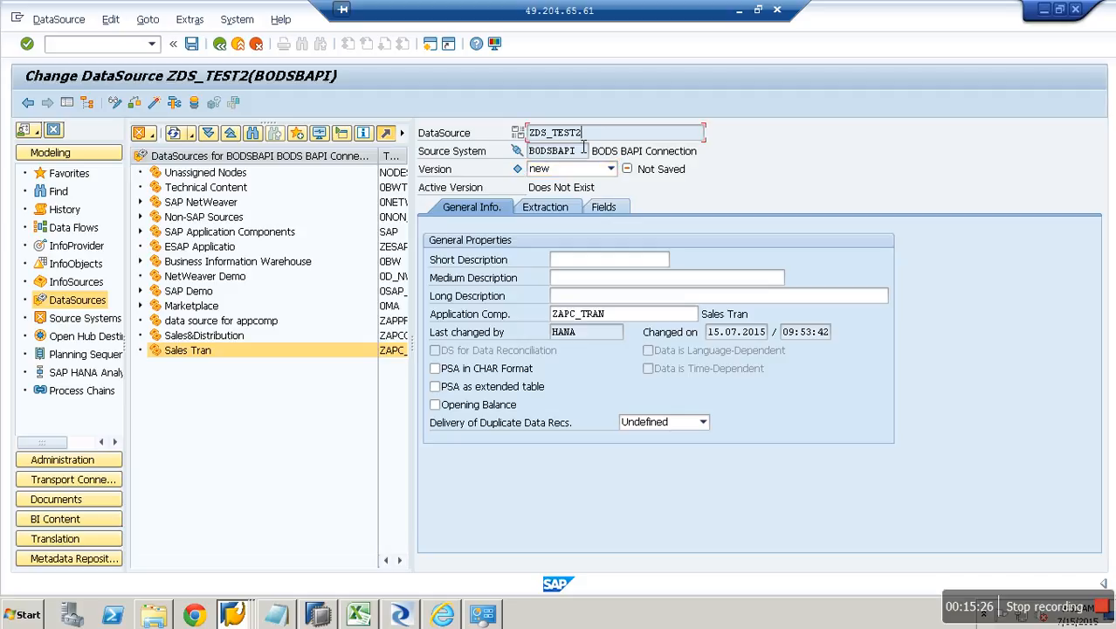
Set ZDS_TEST2's short, medium and long descriptions to ZDS_TEST2 and review its extraction settings.
double_click(550, 134)
key("ctrl+c")
left_click(584, 262)
key("ctrl+v")
key("Tab")
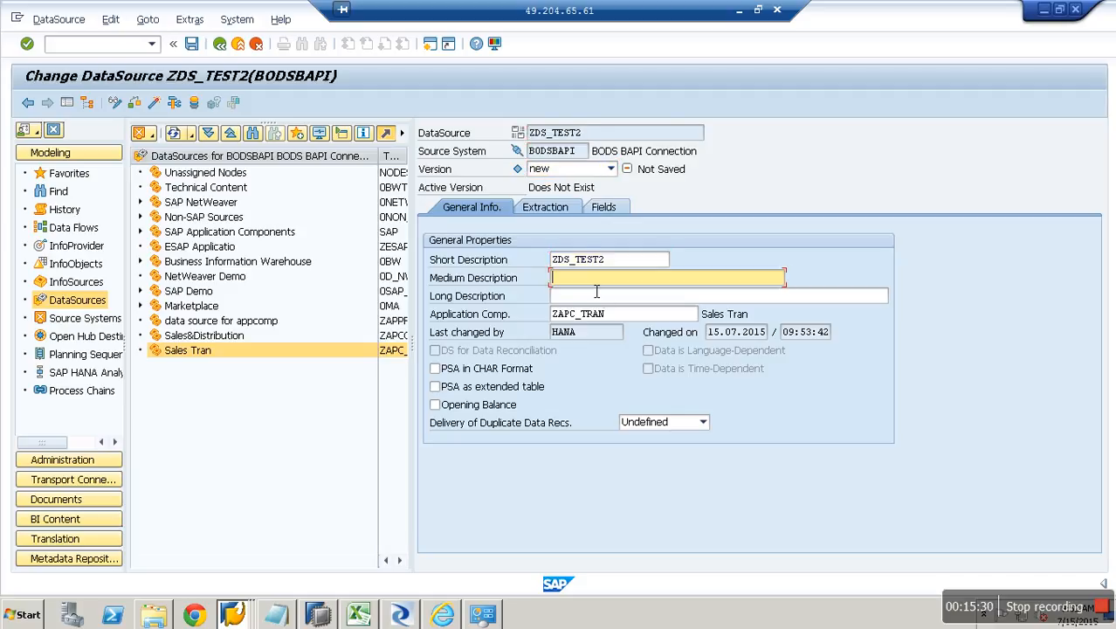
key("ctrl+v")
key("Tab")
key("ctrl+v")
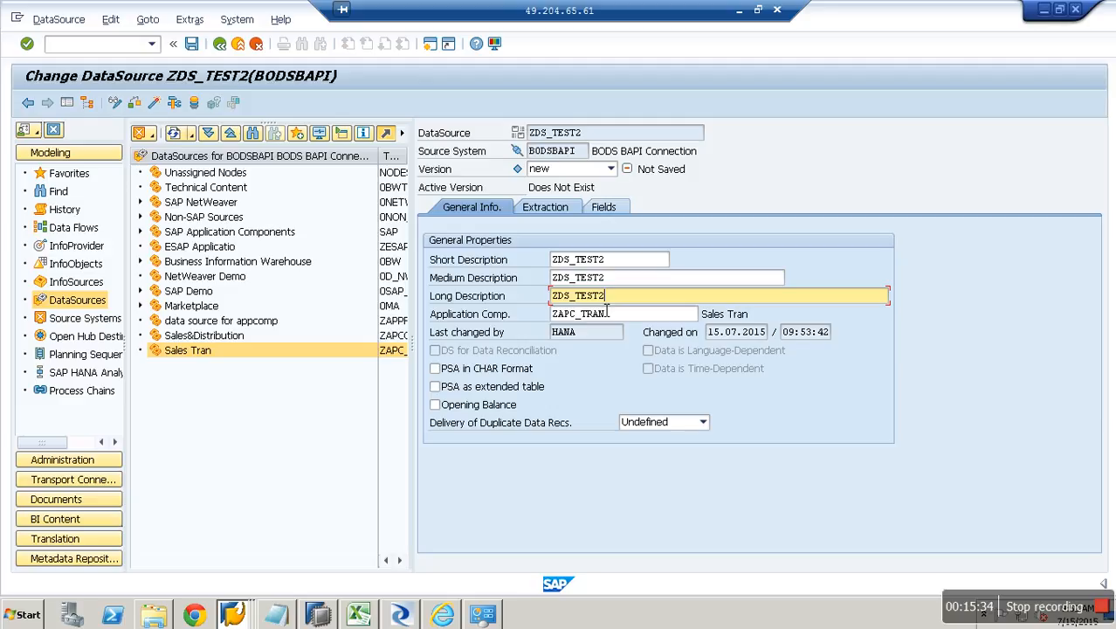
left_click(561, 214)
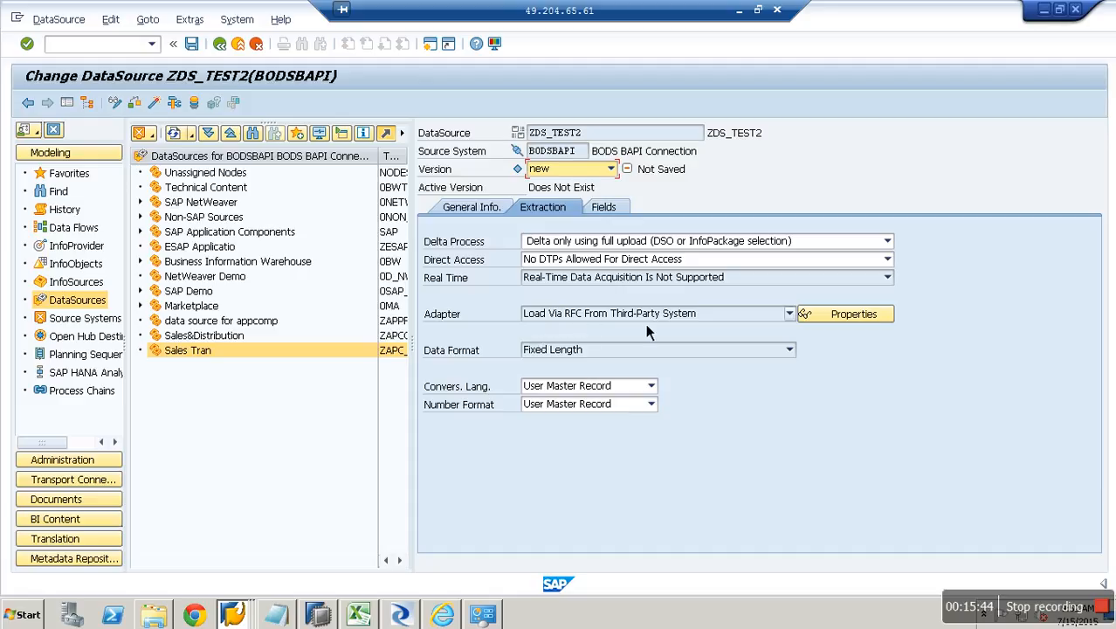
left_click(616, 212)
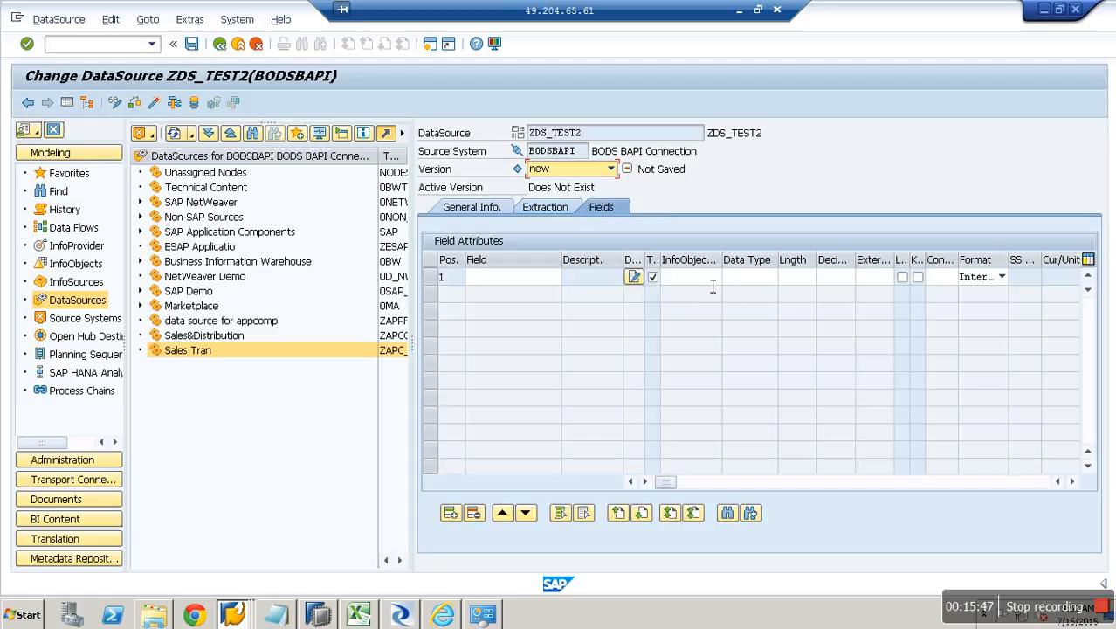
Add the first field from InfoObject 0CALYEAR, copying its properties.
left_click(712, 279)
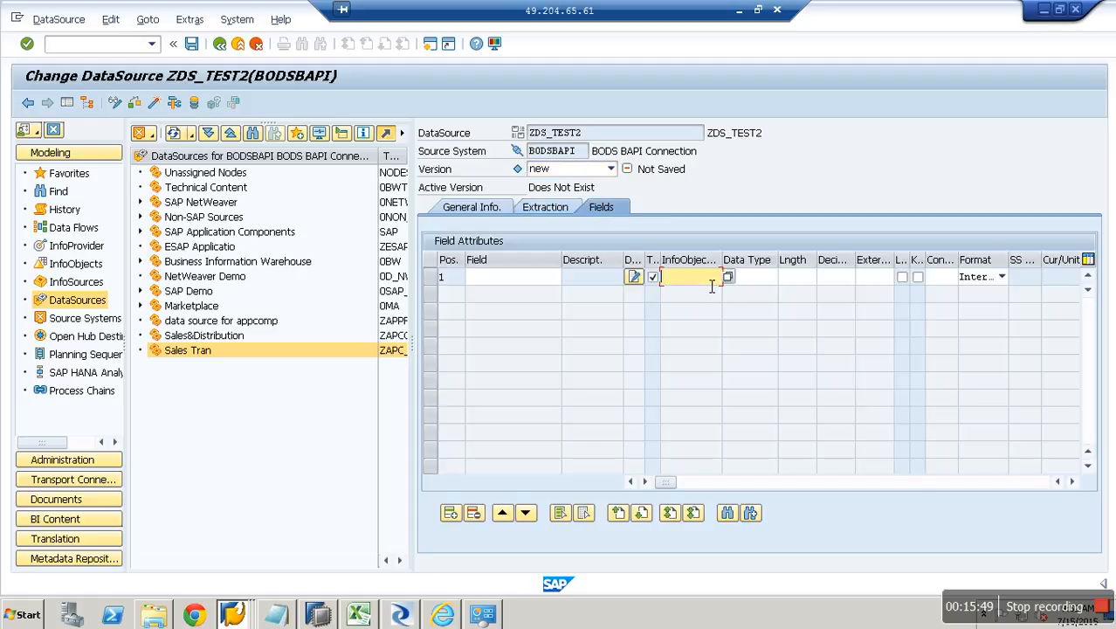
type("0CALYEAR")
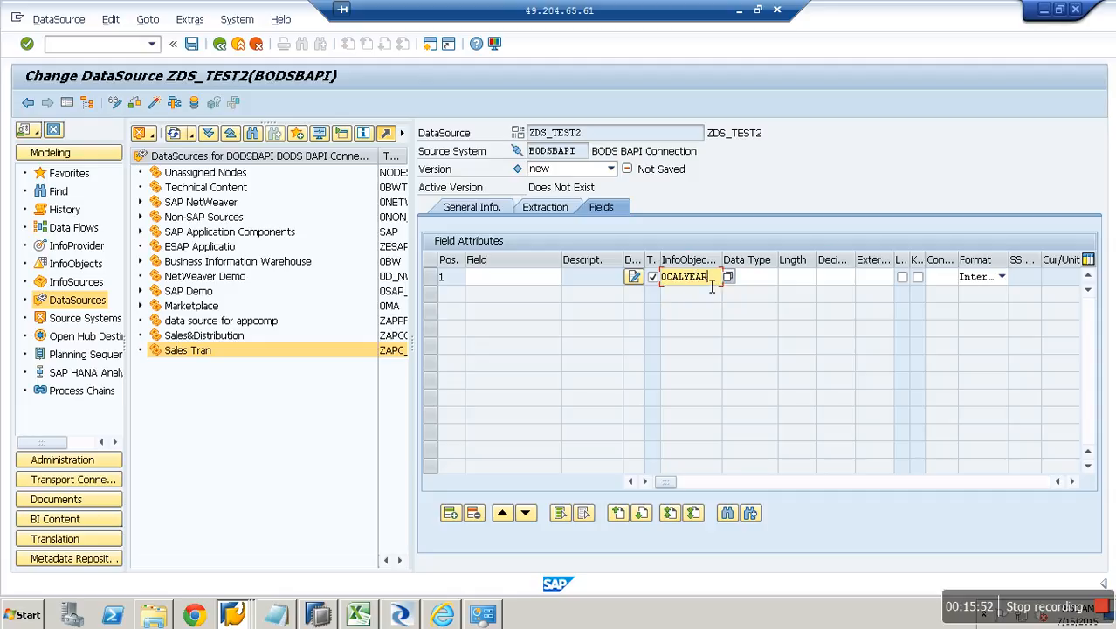
key("Return")
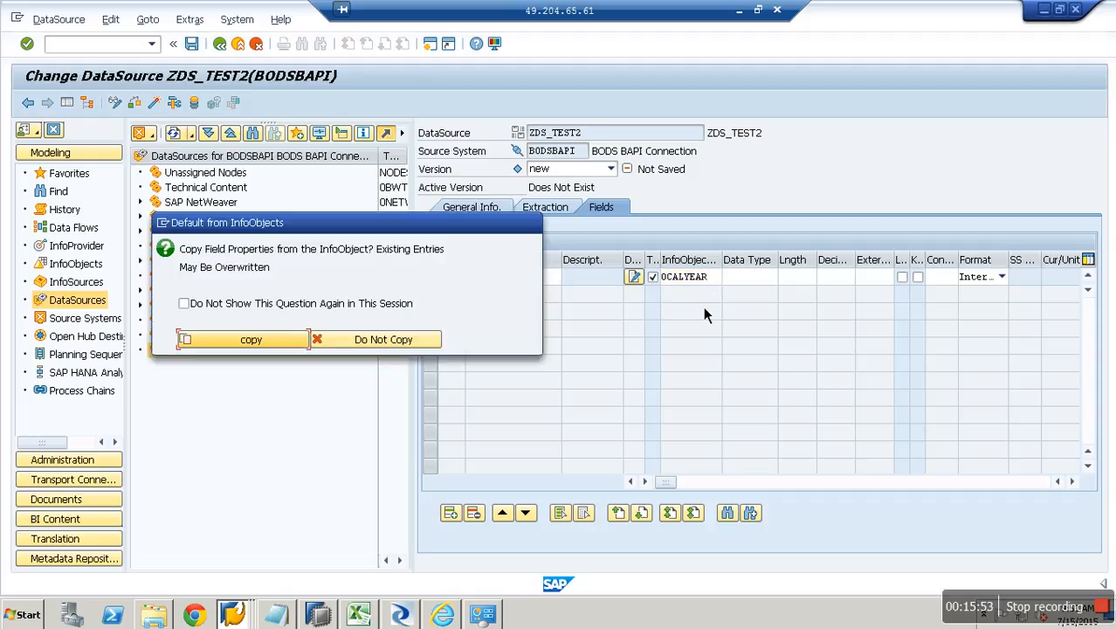
left_click(254, 340)
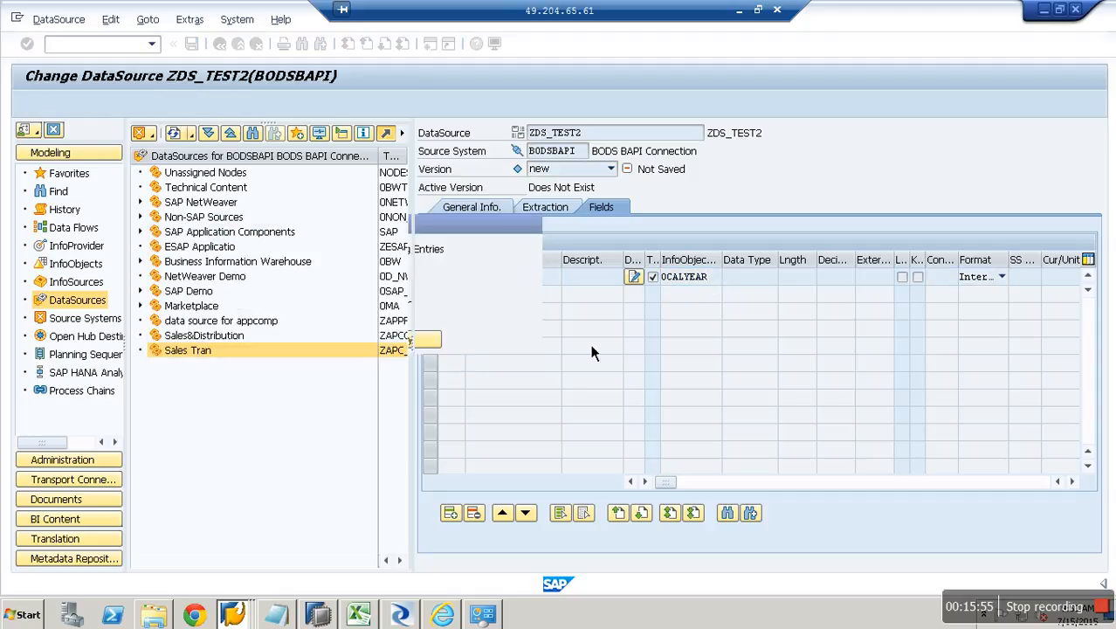
left_click(449, 512)
Add a 0AMOUNT field with its auto-added CURRENCY field, then activate ZDS_TEST2.
left_click(687, 295)
type("0AM")
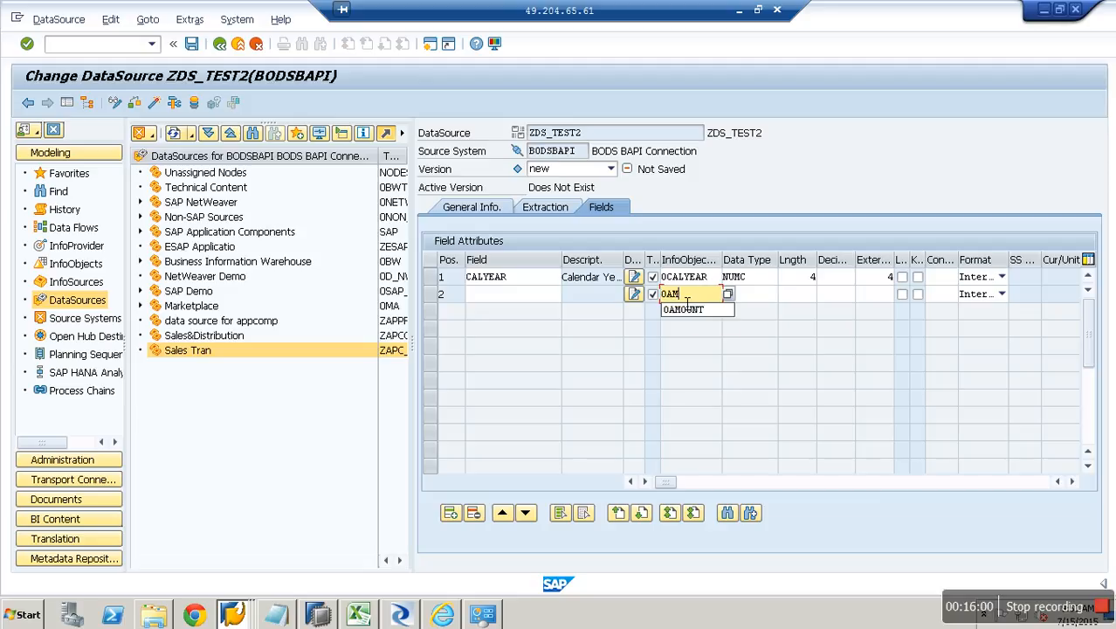
key("Down")
key("Return")
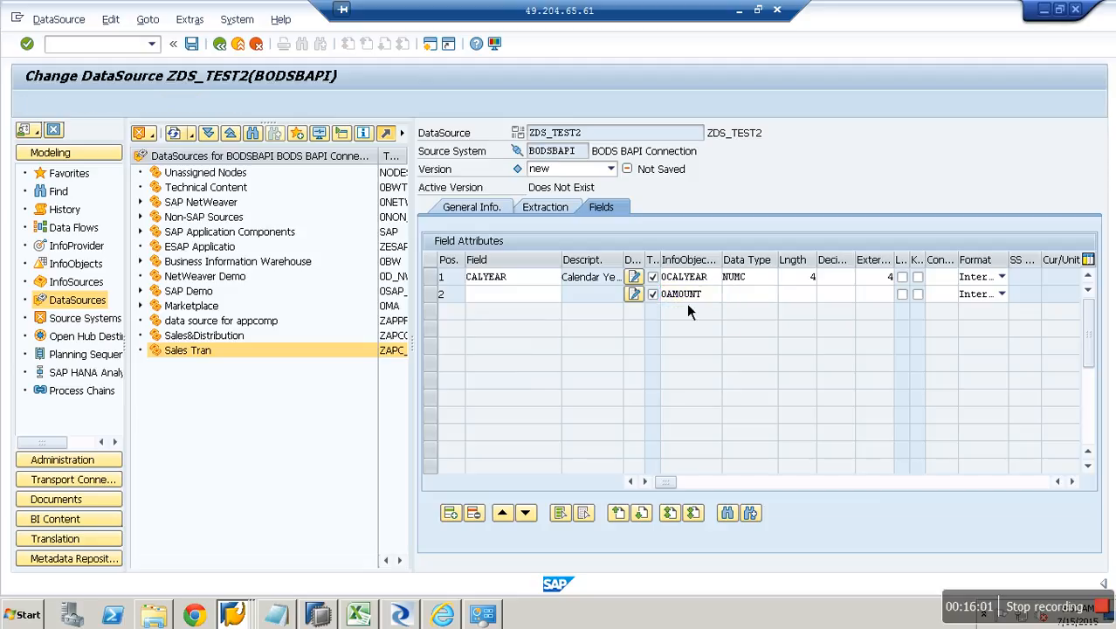
left_click(265, 343)
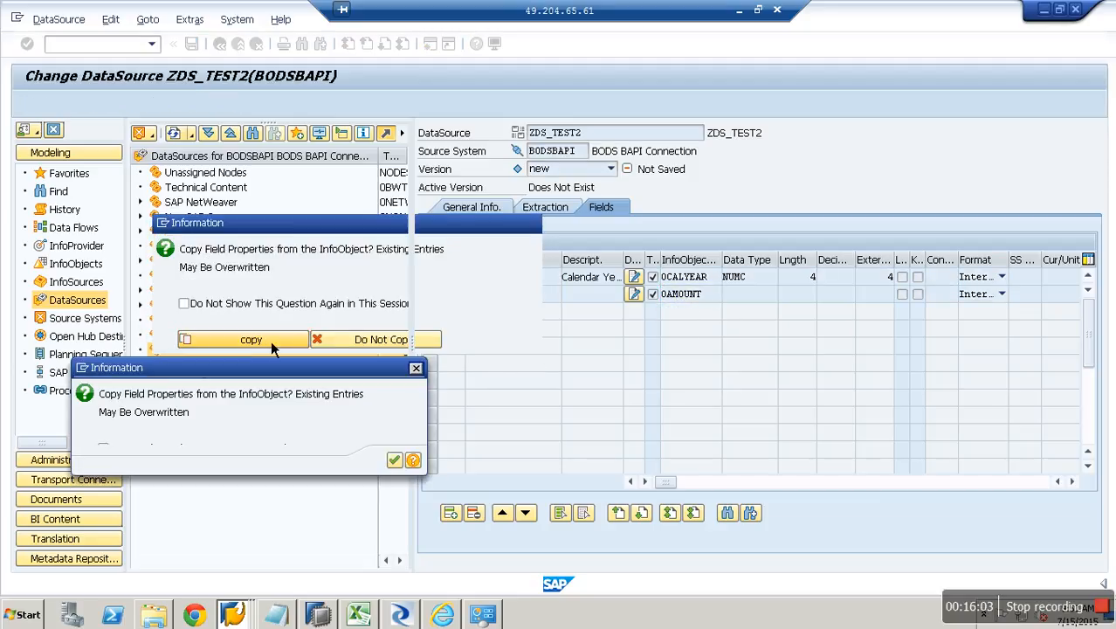
left_click(394, 460)
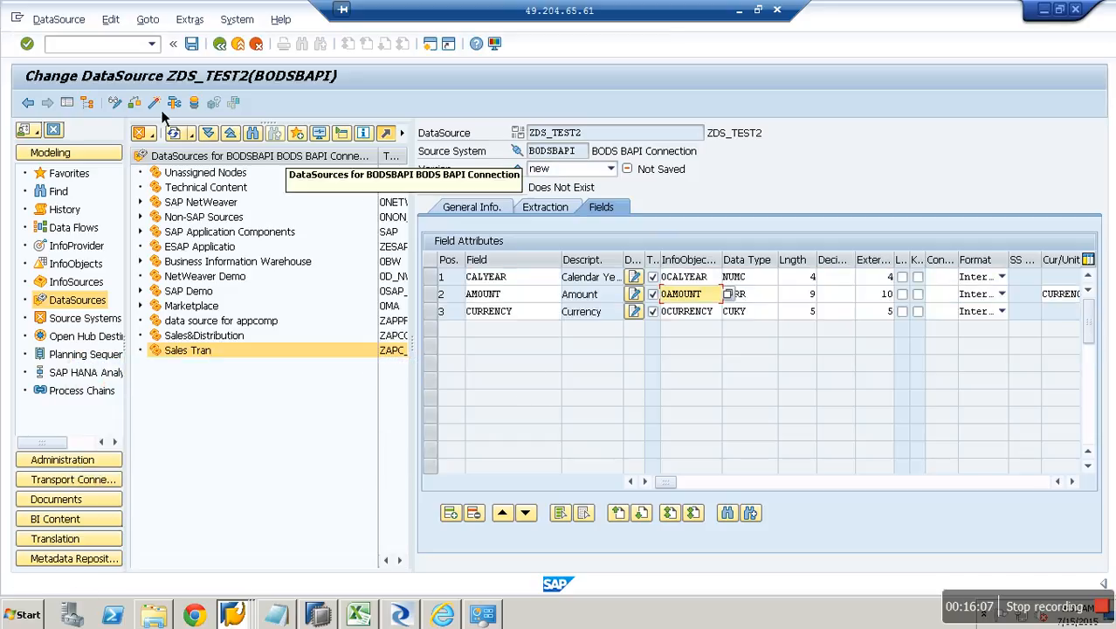
left_click(154, 102)
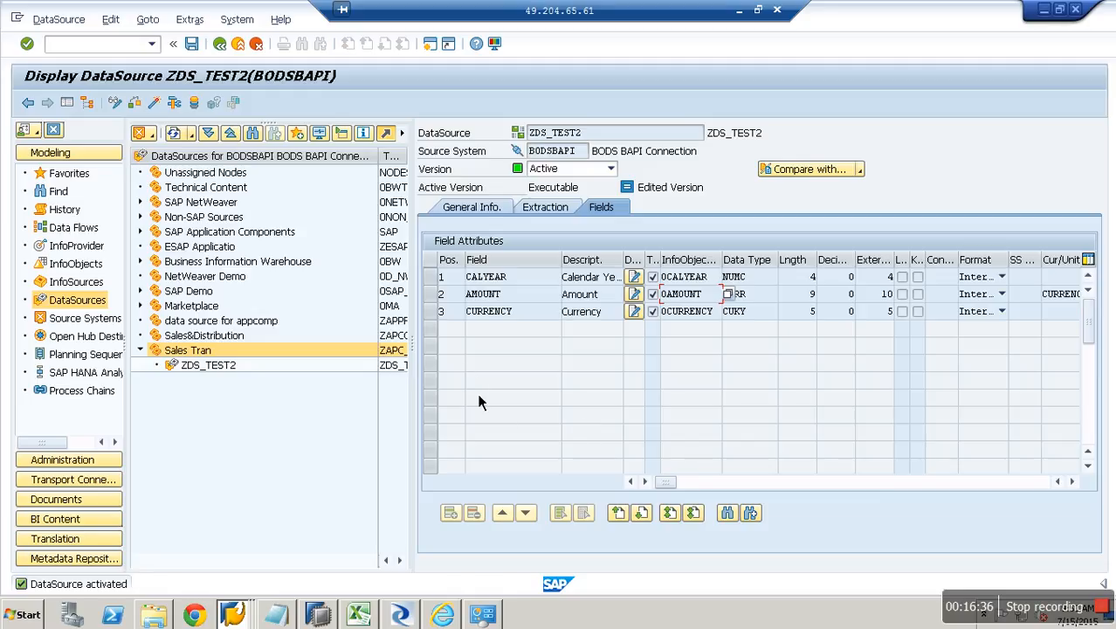
Bring SAP Data Services Designer's Start Page to the front.
left_click(417, 620)
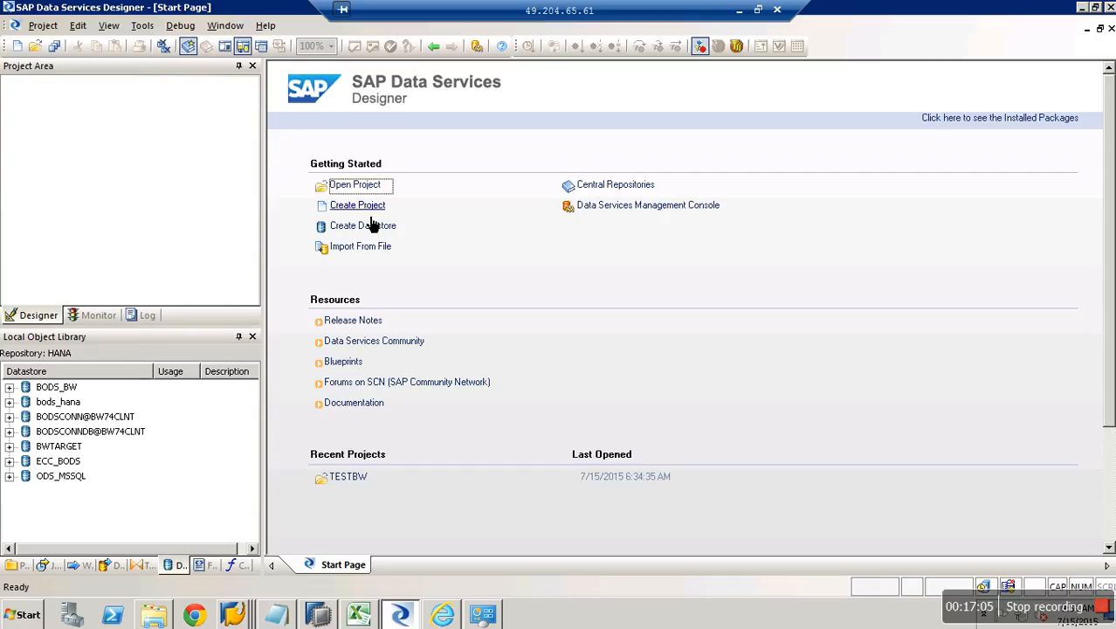
Create a new project named Test2bw.
left_click(370, 218)
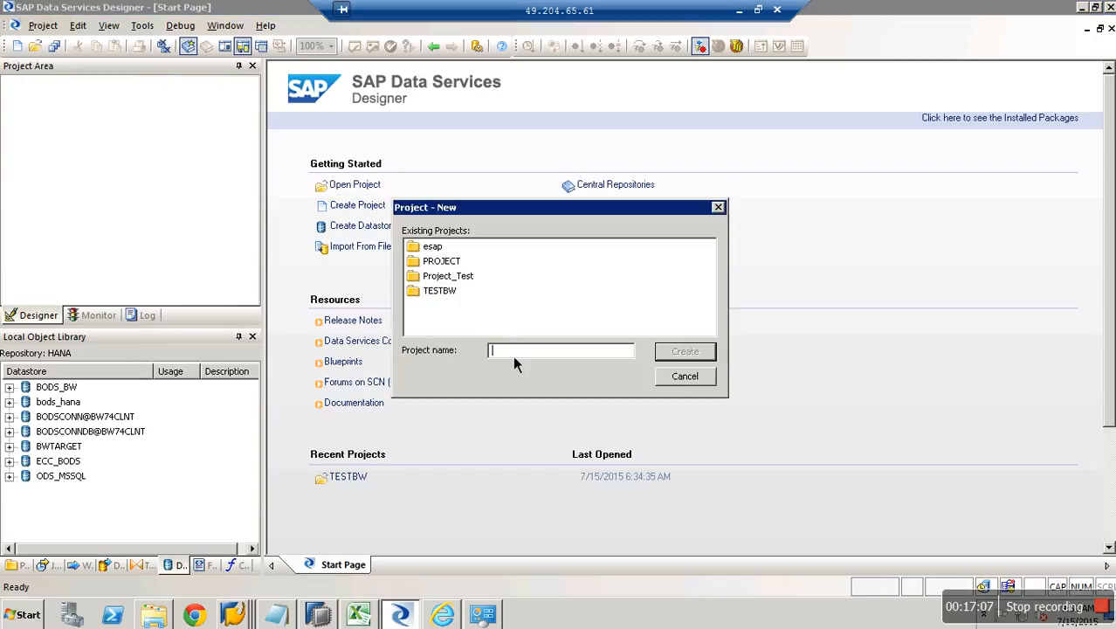
type("Test2bw")
left_click(696, 353)
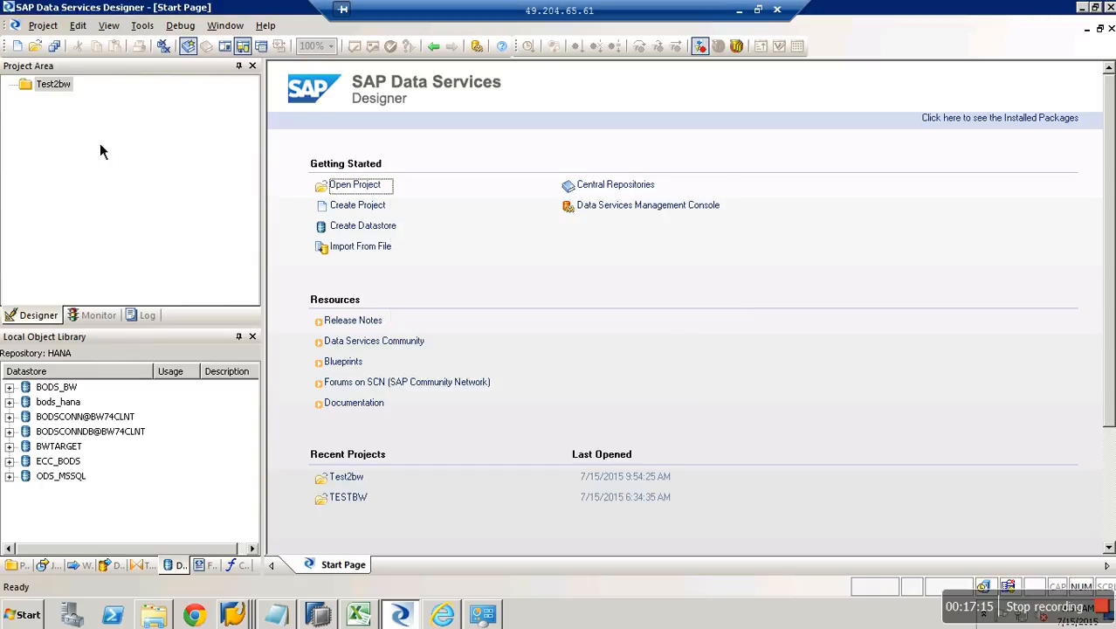
Add a new batch job to Test2bw and start naming it myFirstJob.
left_click(63, 90)
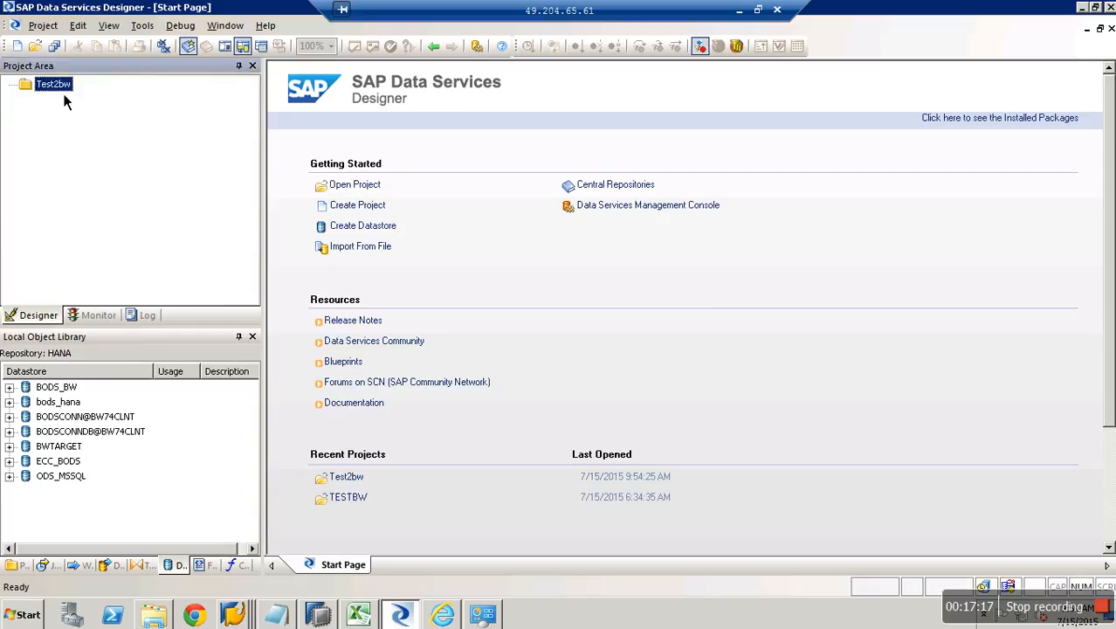
right_click(56, 86)
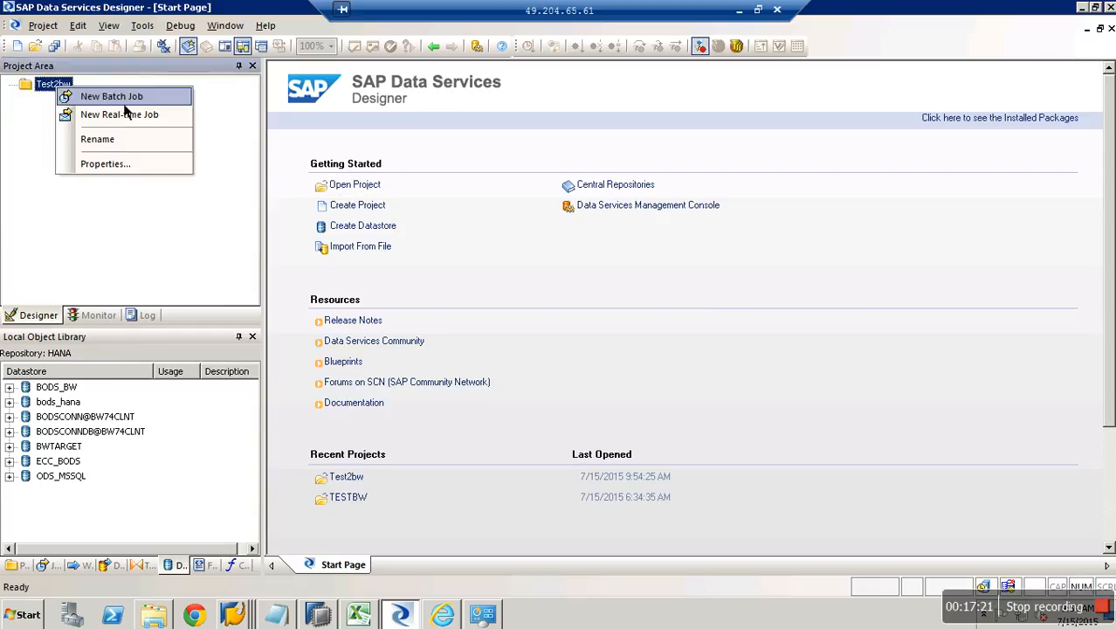
left_click(122, 96)
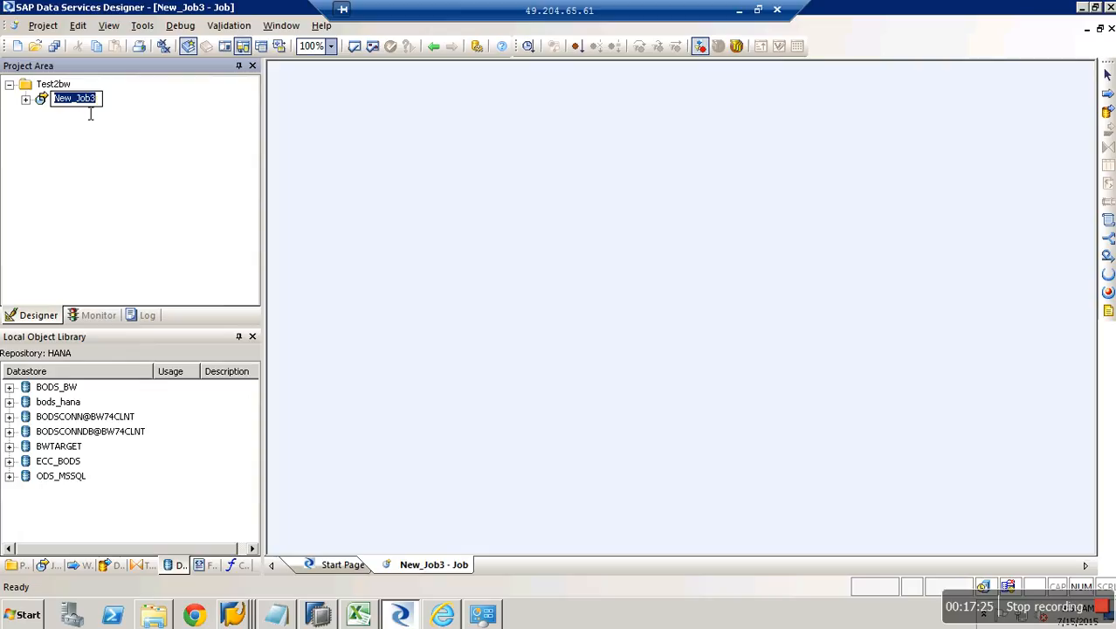
type("myFilrst")
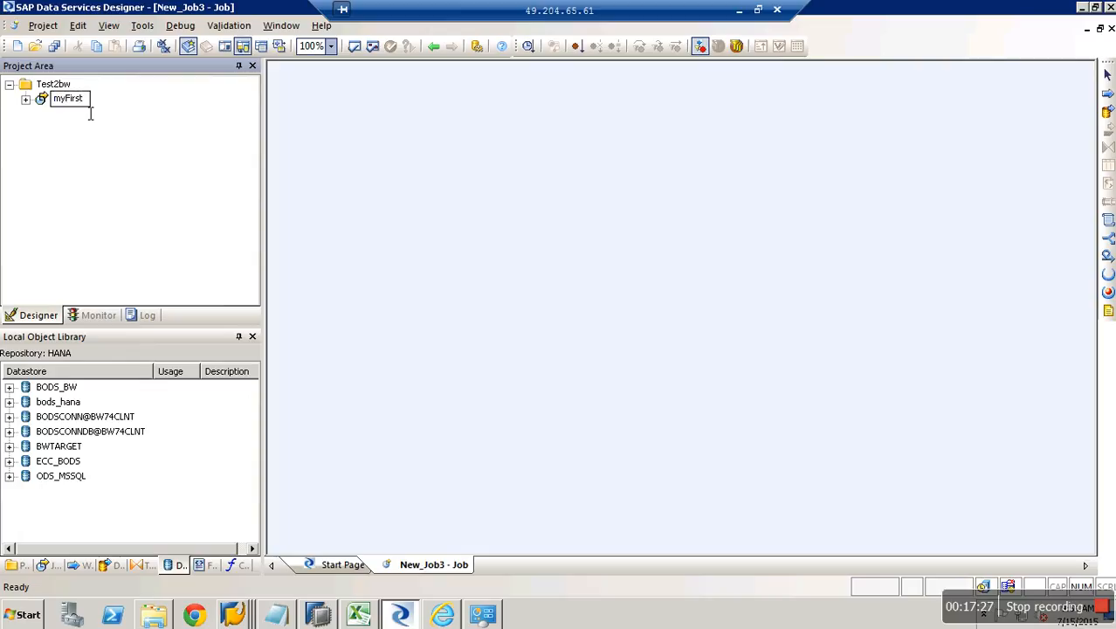
type("Job")
Commit the job name myFirstJob and place data flow New_DataFlow4 in its workspace.
key("Return")
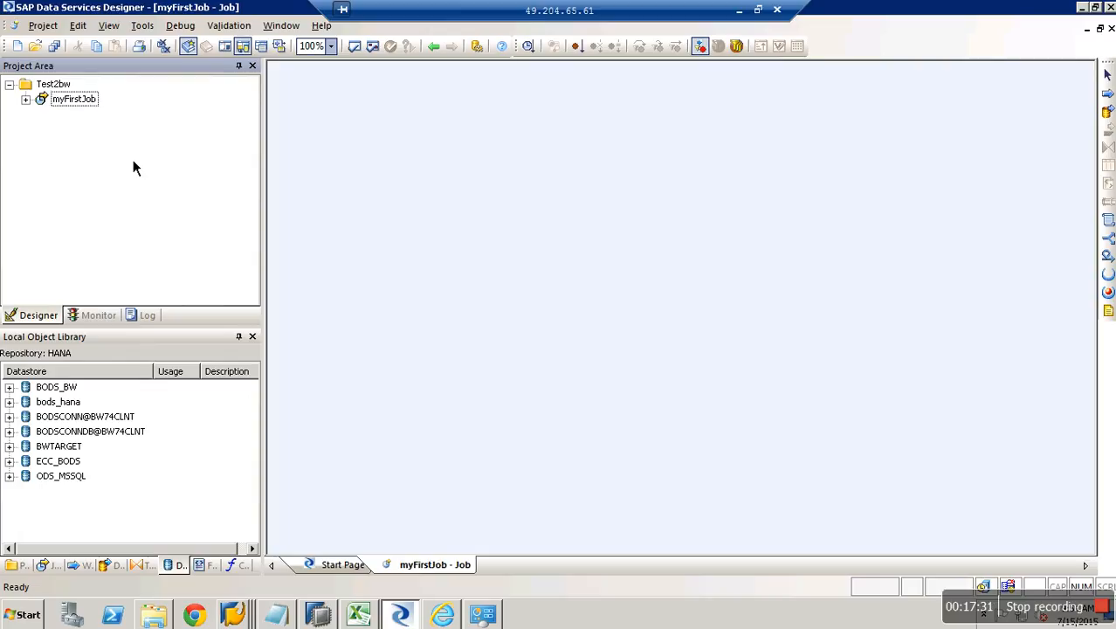
left_click(88, 100)
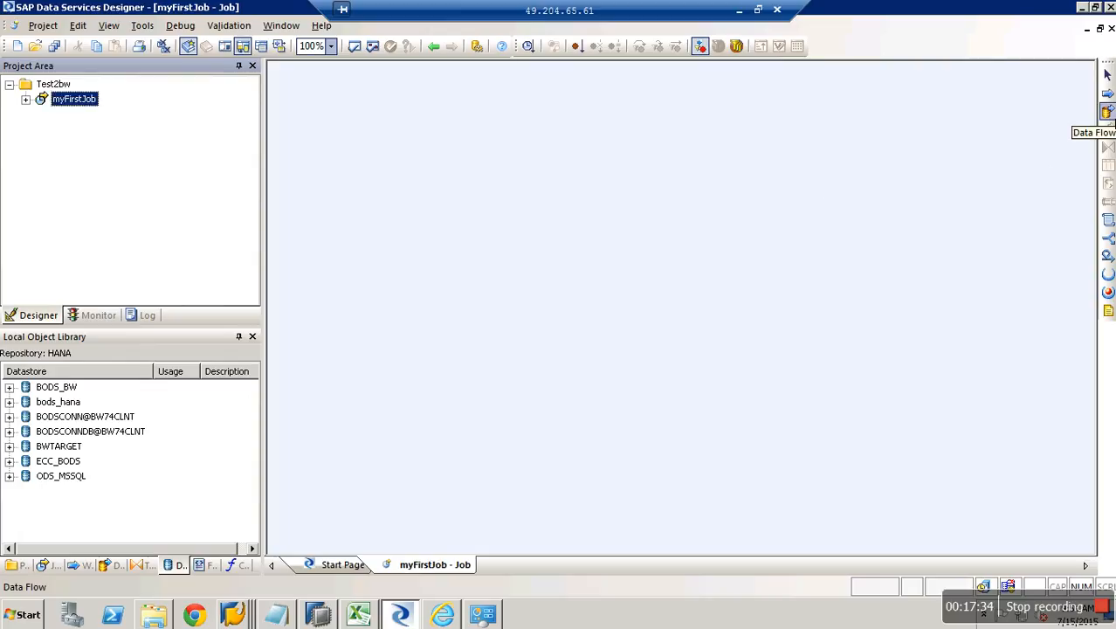
left_click(1107, 112)
left_click(637, 232)
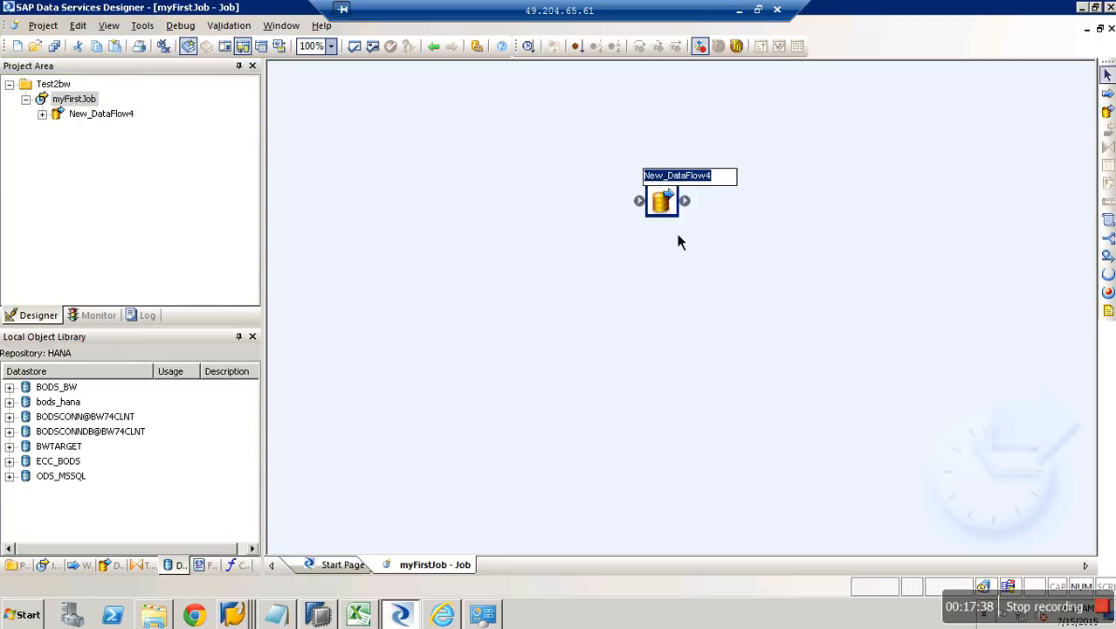
left_click(668, 273)
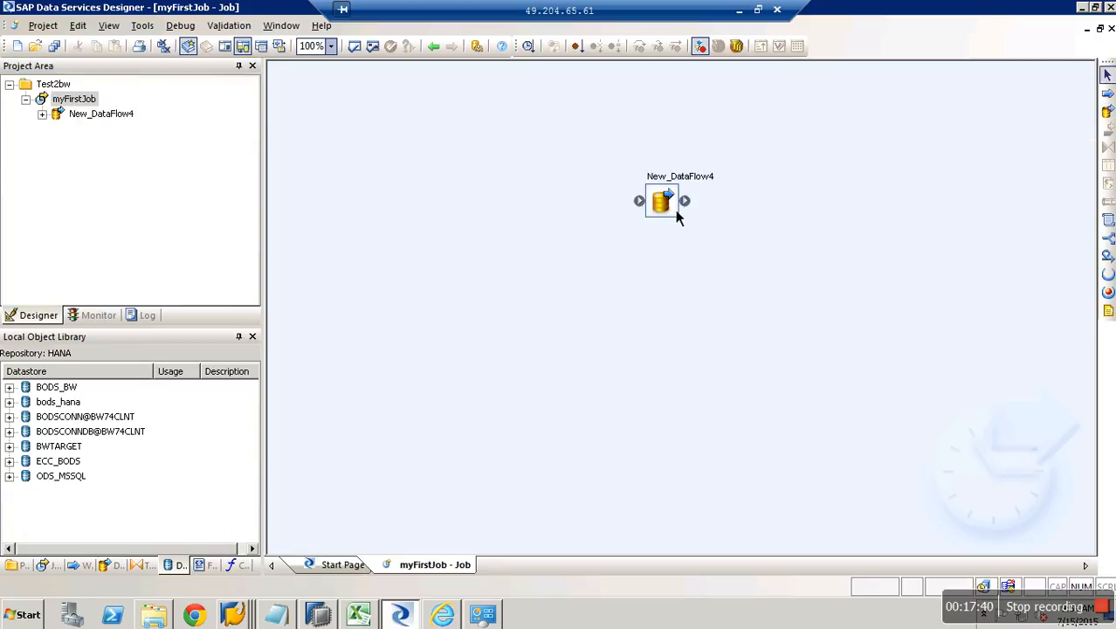
Open New_DataFlow4's workspace and browse the object library tabs, ending on Datastores.
double_click(675, 208)
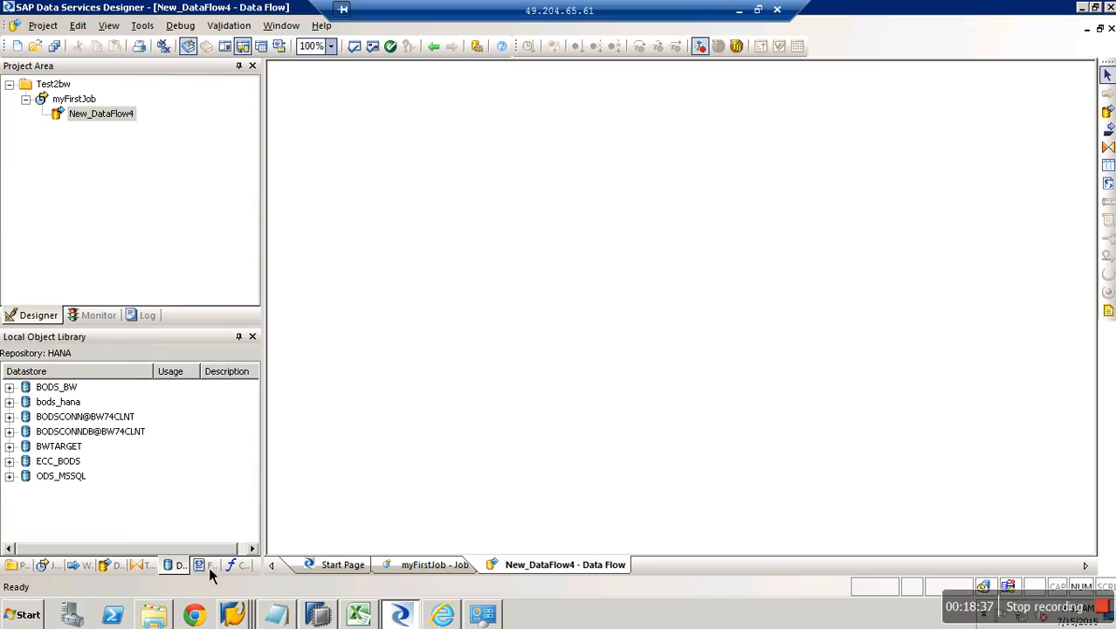
left_click(243, 565)
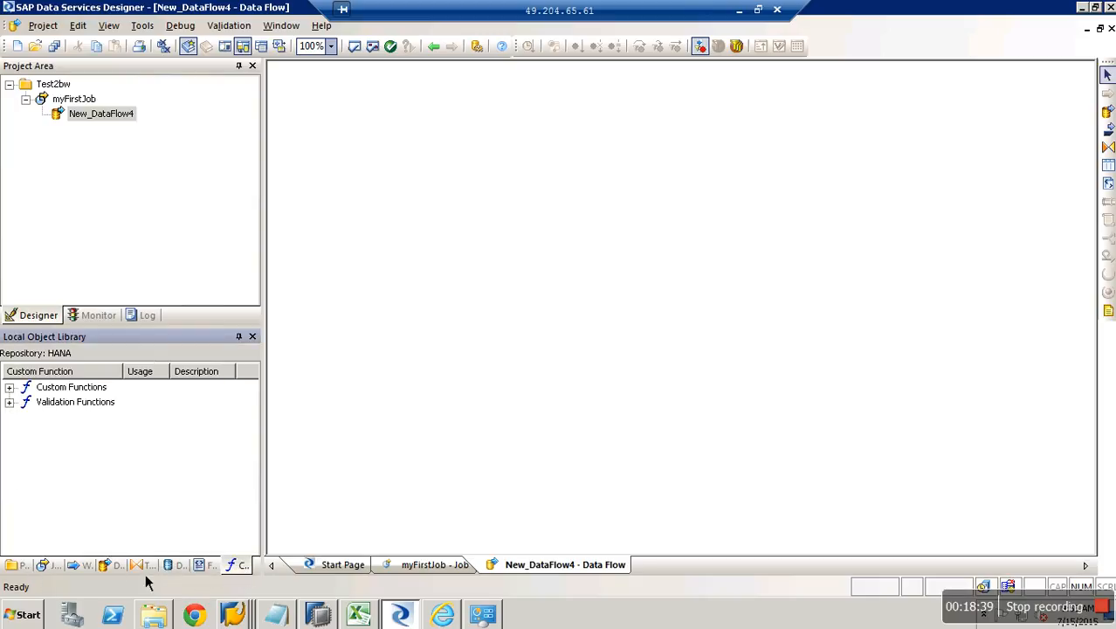
left_click(113, 565)
left_click(82, 565)
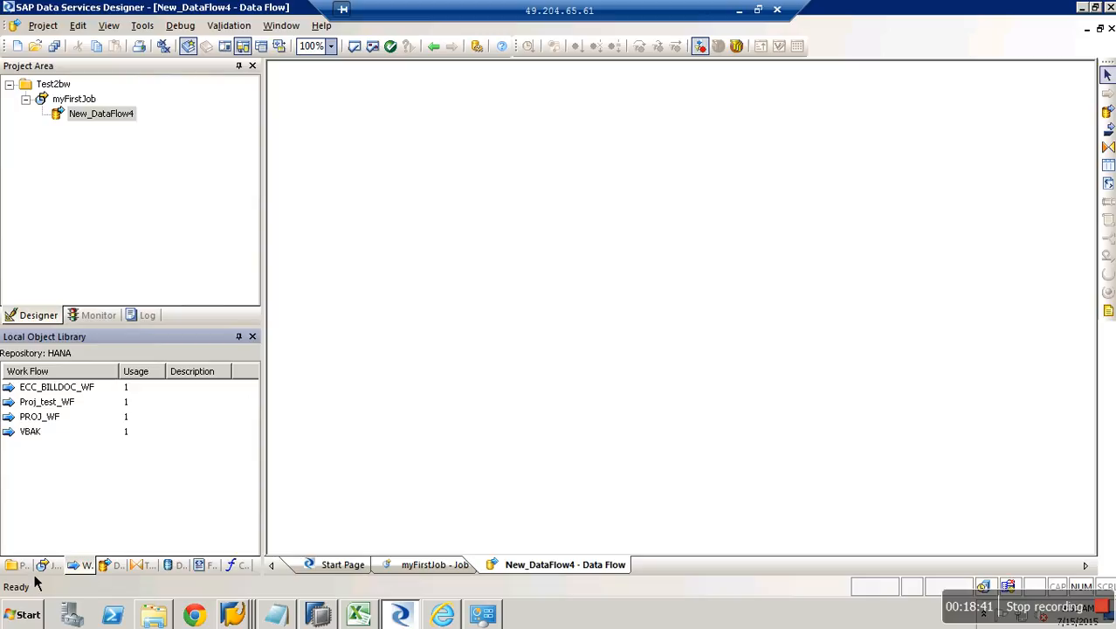
left_click(50, 565)
left_click(18, 566)
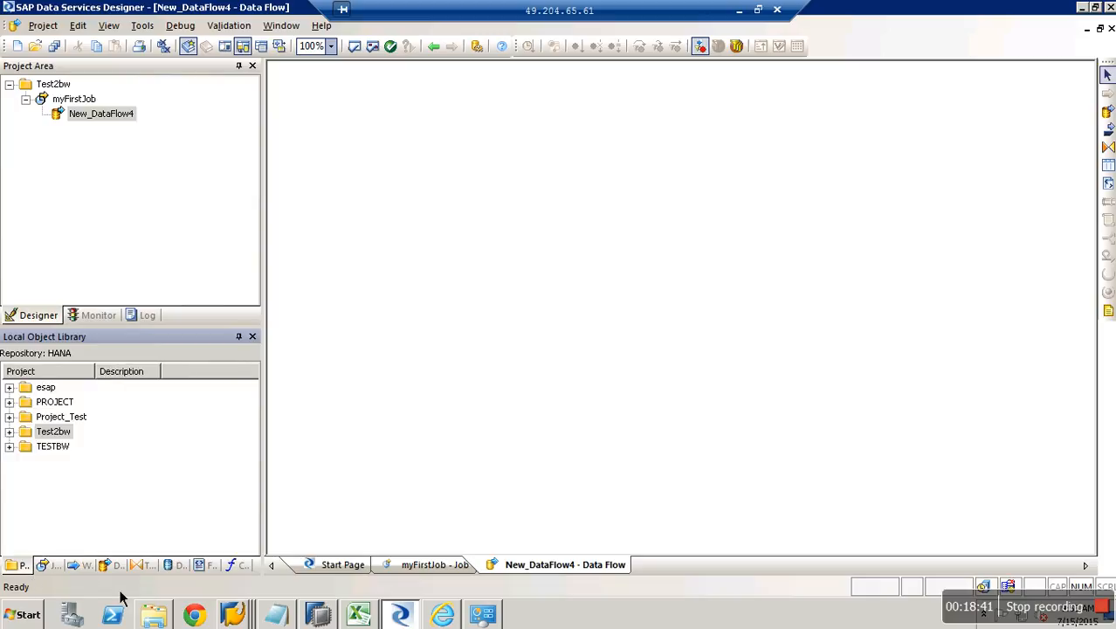
left_click(182, 566)
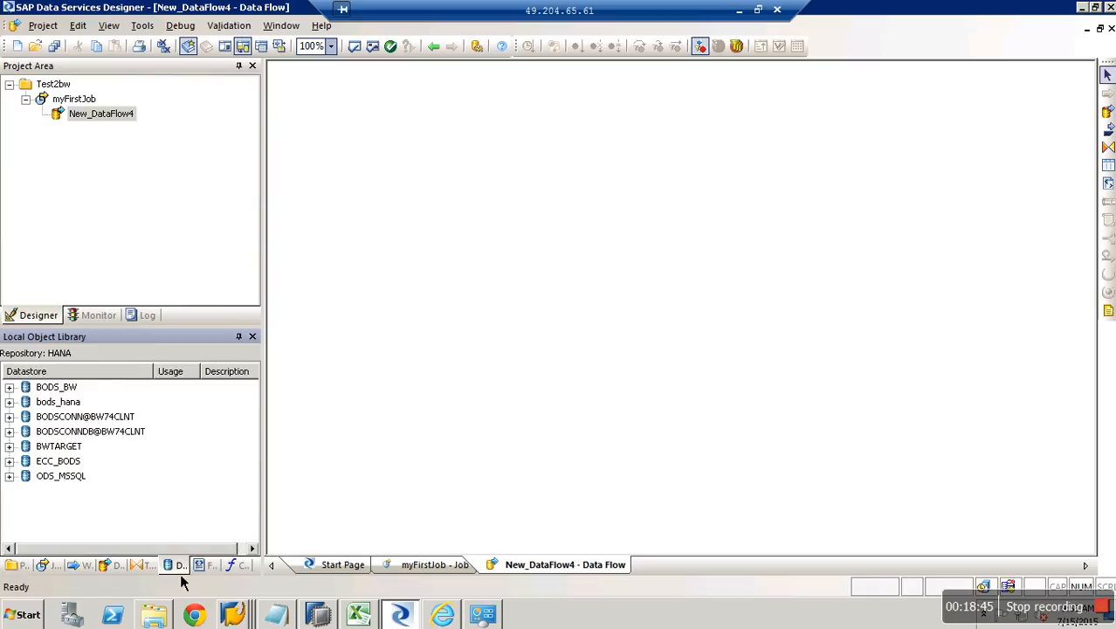
Start a new Database-type datastore named QBEX_DS_HANA.
right_click(175, 512)
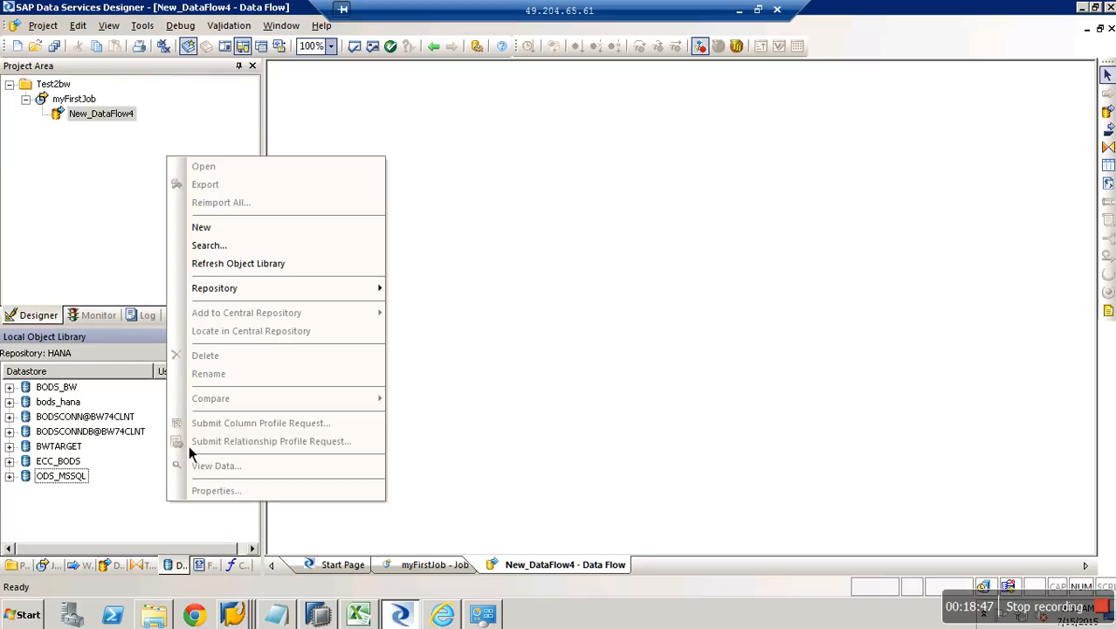
left_click(229, 231)
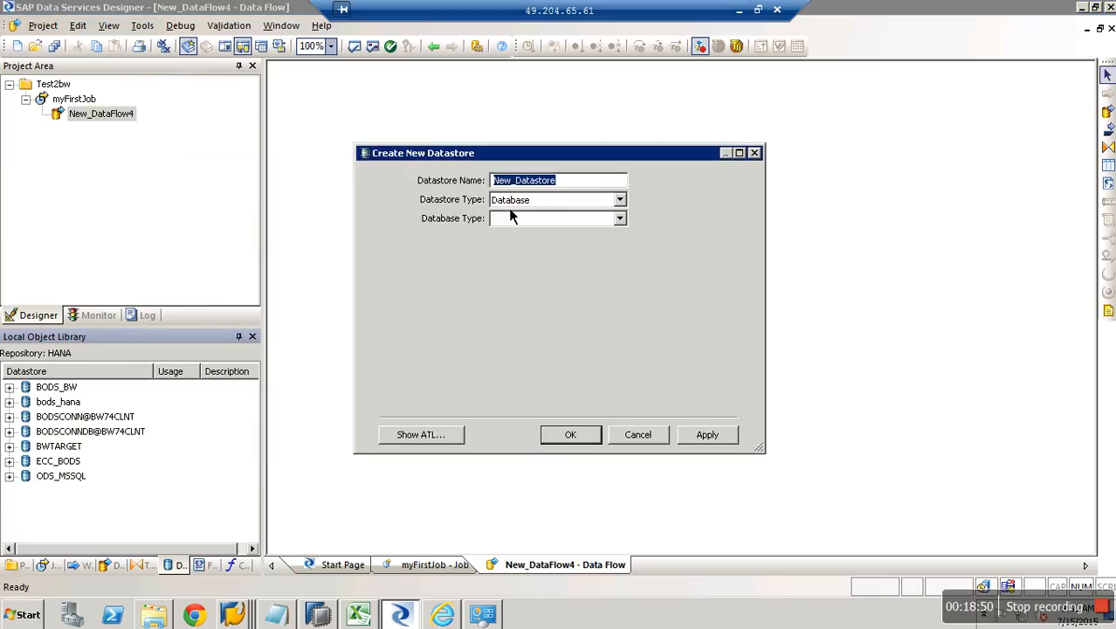
type("QBE")
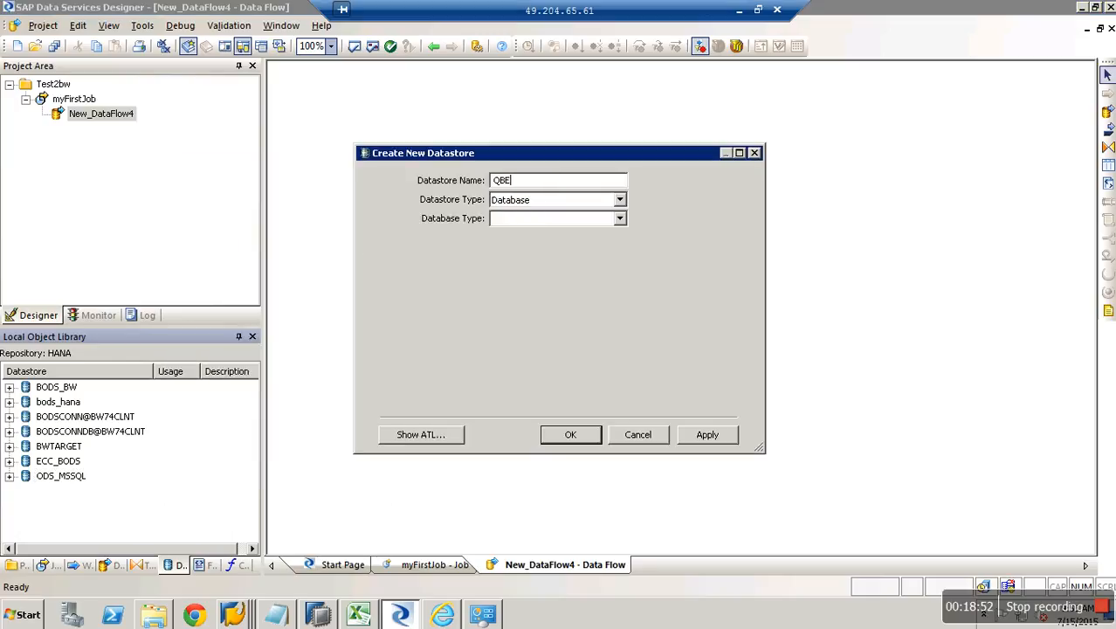
type("X_DS_HANA")
left_click(622, 202)
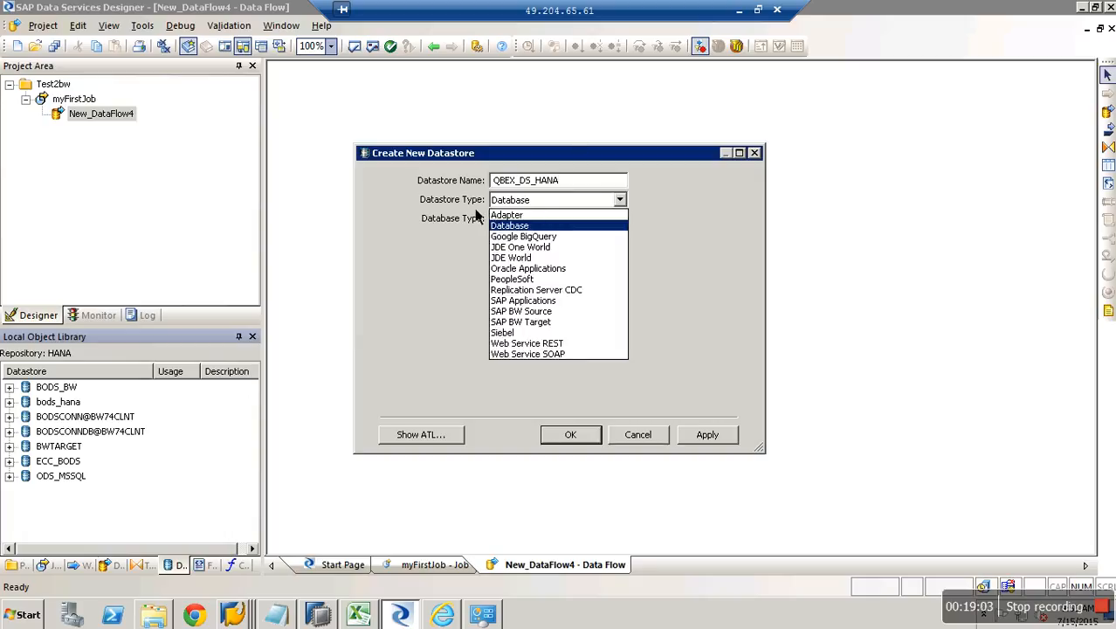
left_click(528, 226)
Set database type SAP HANA, version HANA 1.x, then check the server in SAP HANA Modeler.
left_click(620, 219)
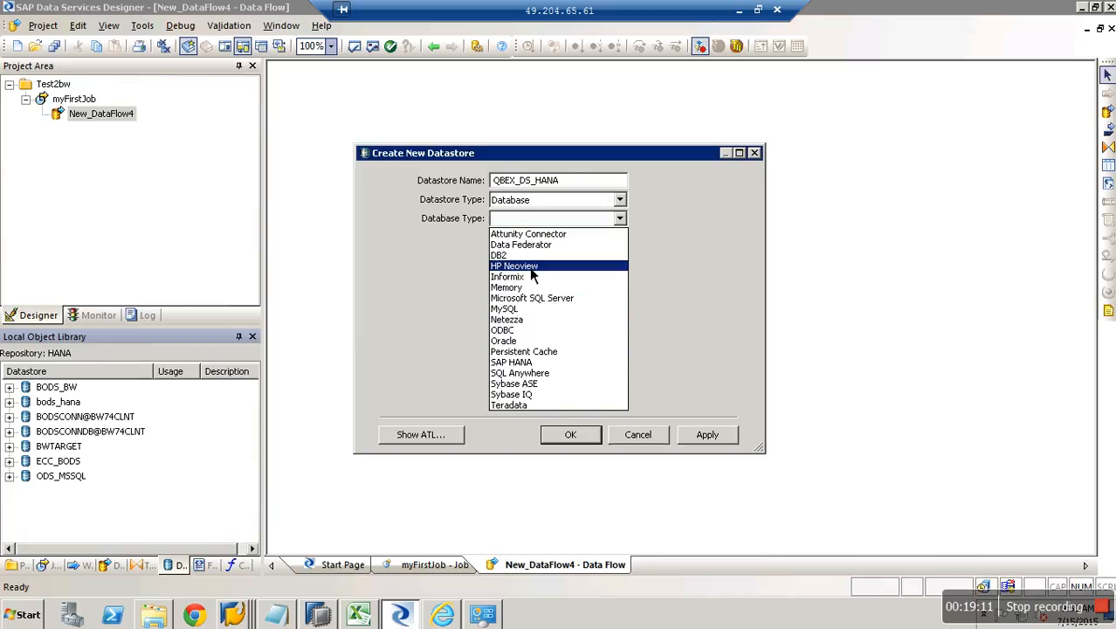
left_click(529, 361)
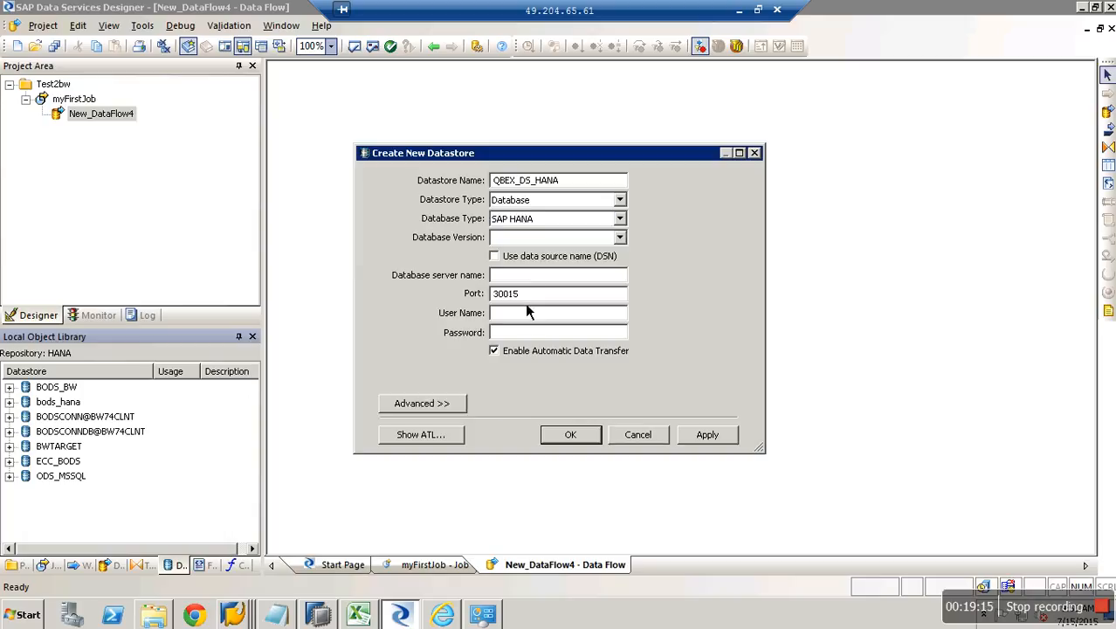
left_click(621, 240)
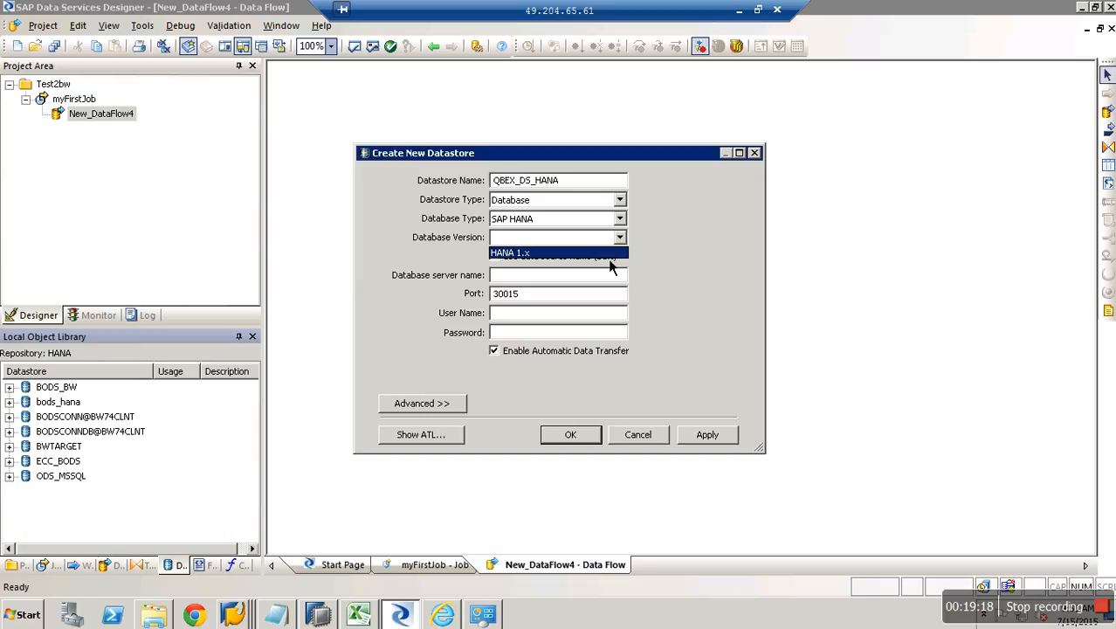
left_click(608, 260)
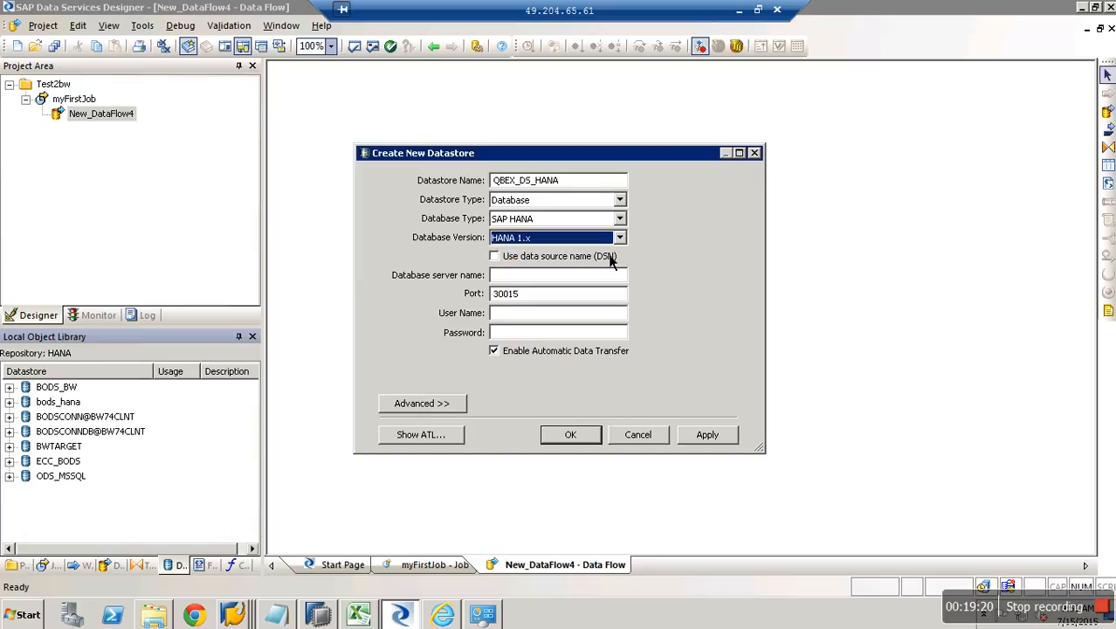
left_click(564, 275)
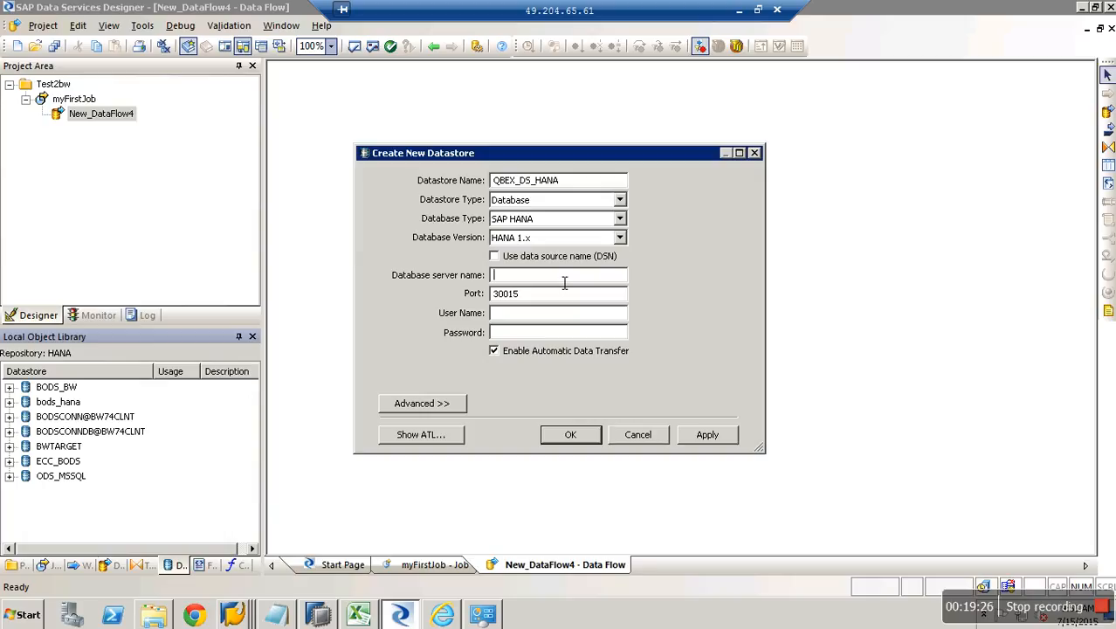
left_click(321, 615)
left_click(324, 578)
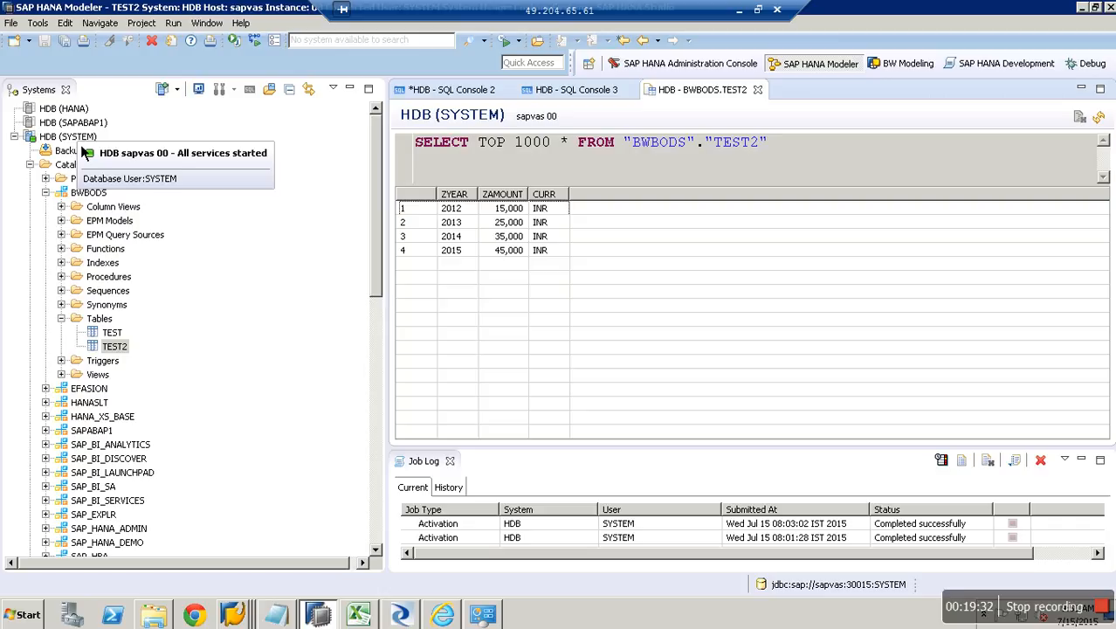
Confirm the HANA host and enter SAPVAS as QBEX_DS_HANA's database server name.
left_click(738, 10)
left_click(379, 616)
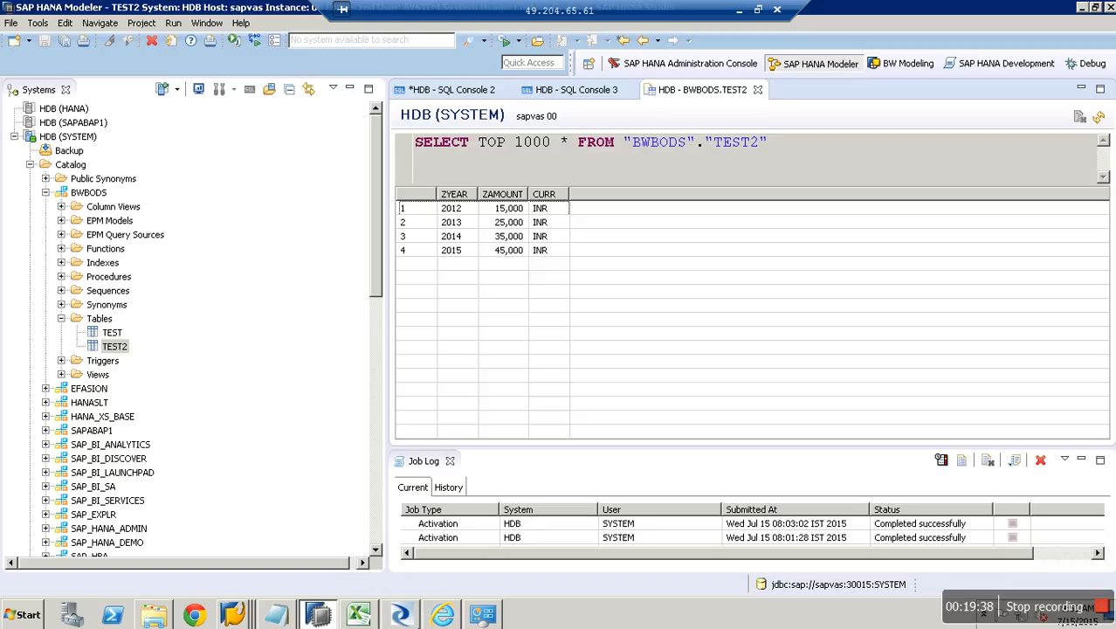
left_click(402, 614)
type("SAPVAS")
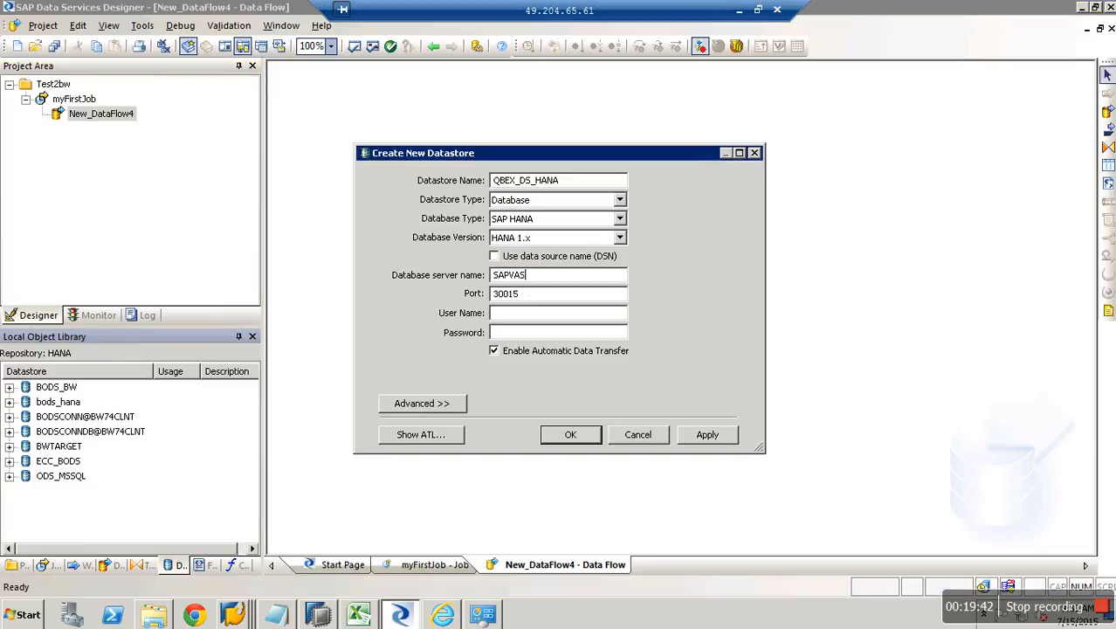
Check QBEX_DS_HANA's port and connection details in SAP HANA Modeler.
left_click(532, 298)
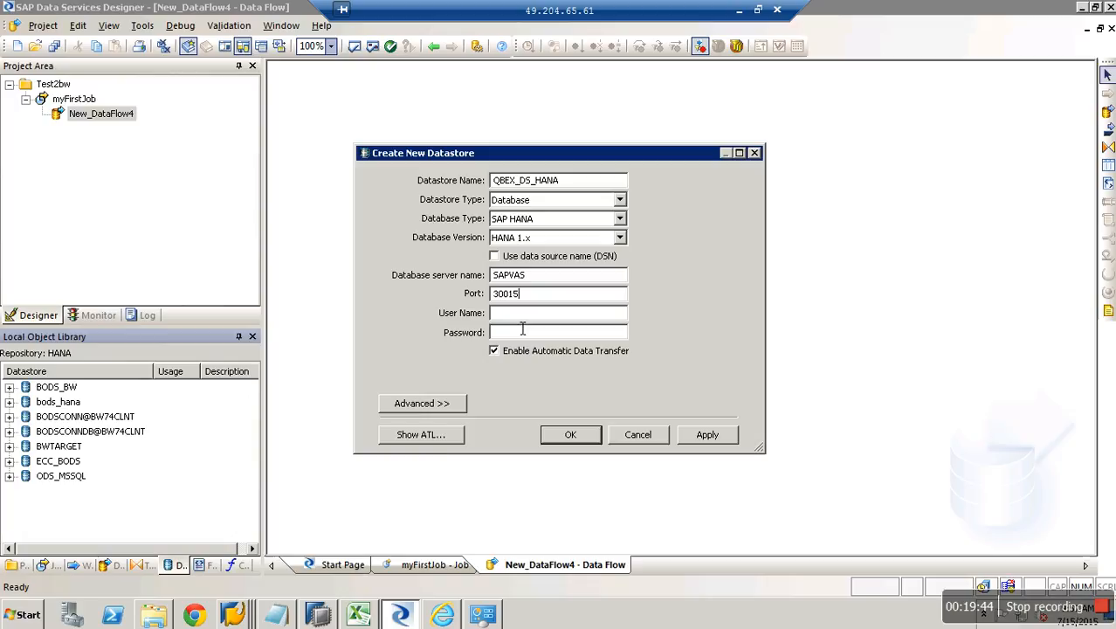
left_click(335, 615)
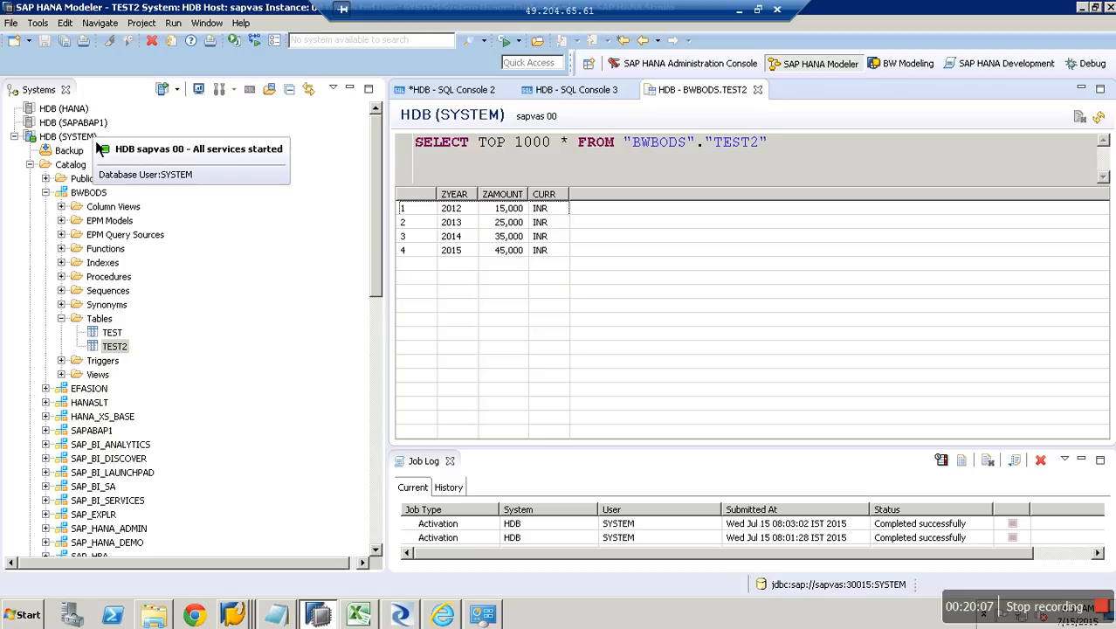
key("alt+Tab")
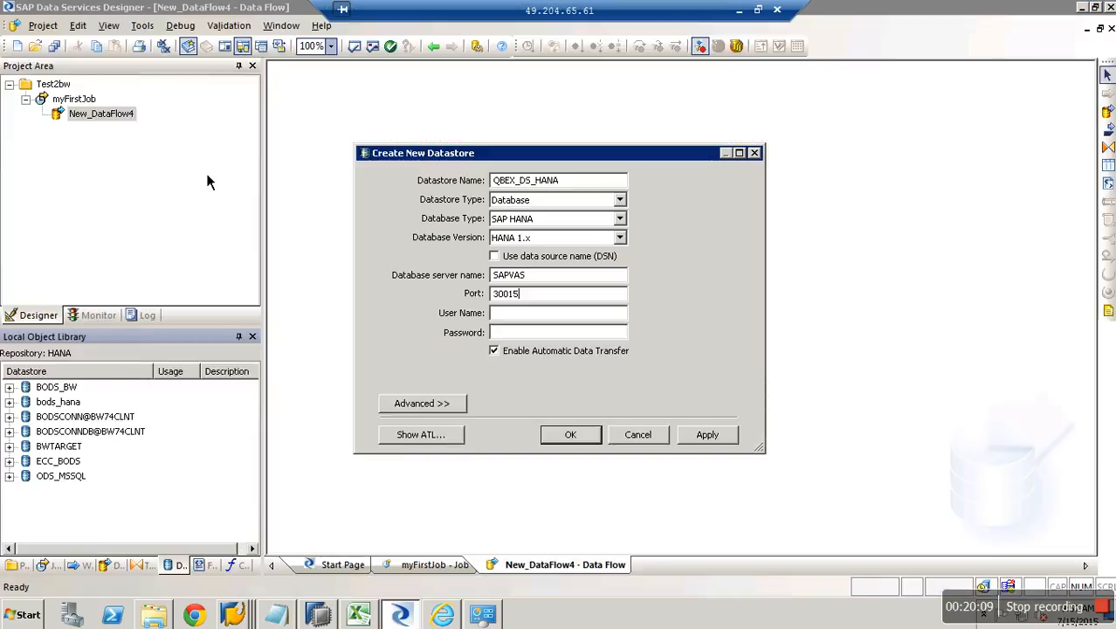
Enter the database user name and password, then apply and create QBEX_DS_HANA.
left_click(531, 315)
key("Tab")
left_click(718, 435)
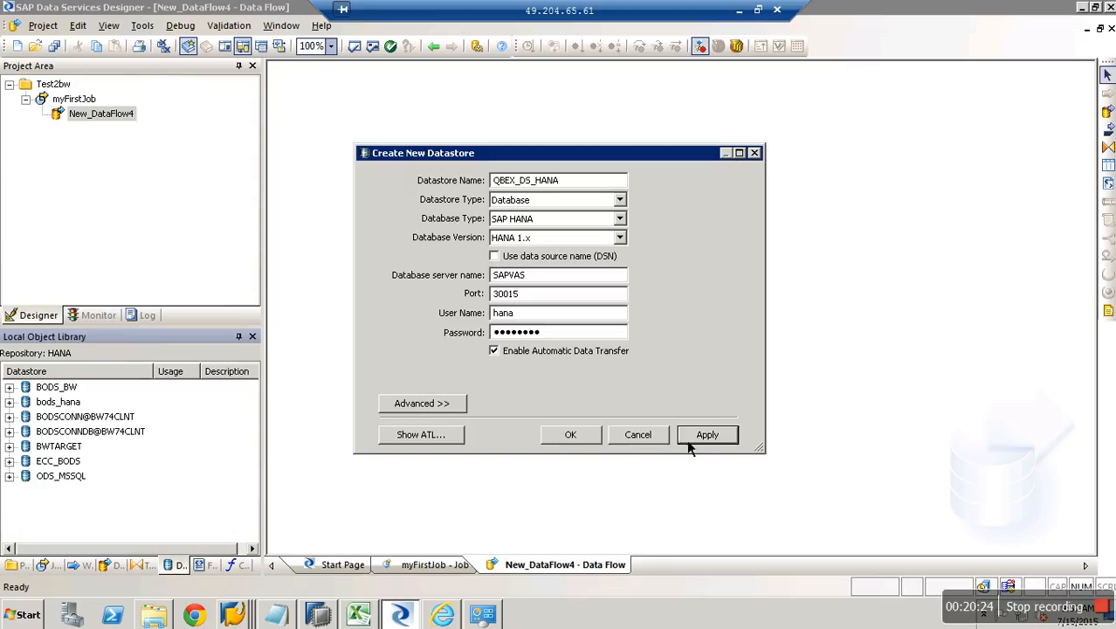
left_click(583, 437)
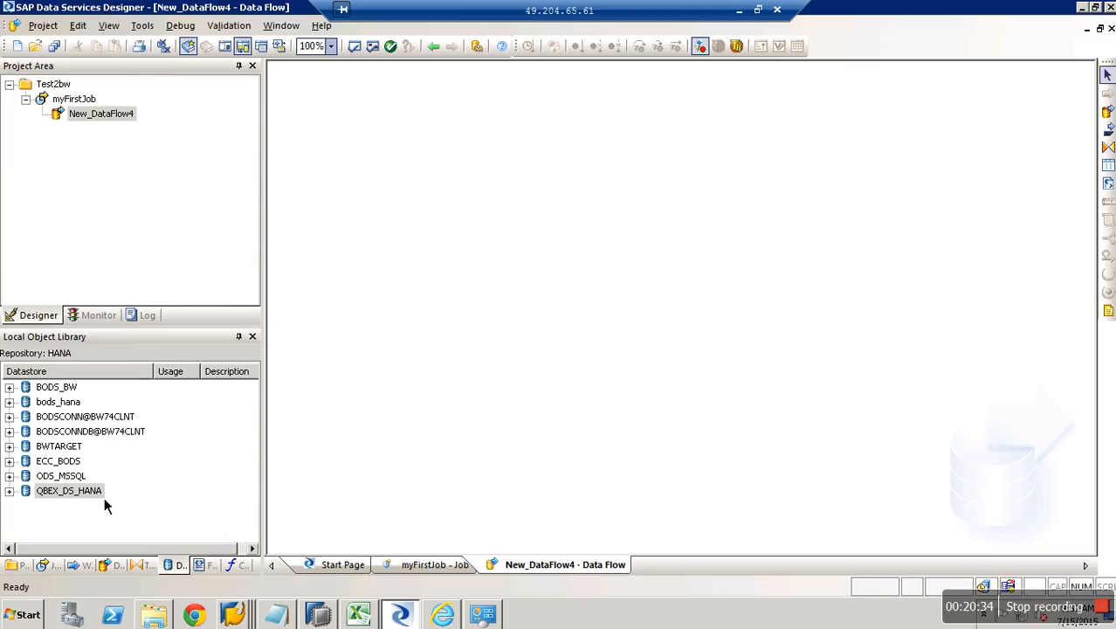
Start a new SAP BW Target datastore named QBEX_BW_TARGET.
left_click(144, 523)
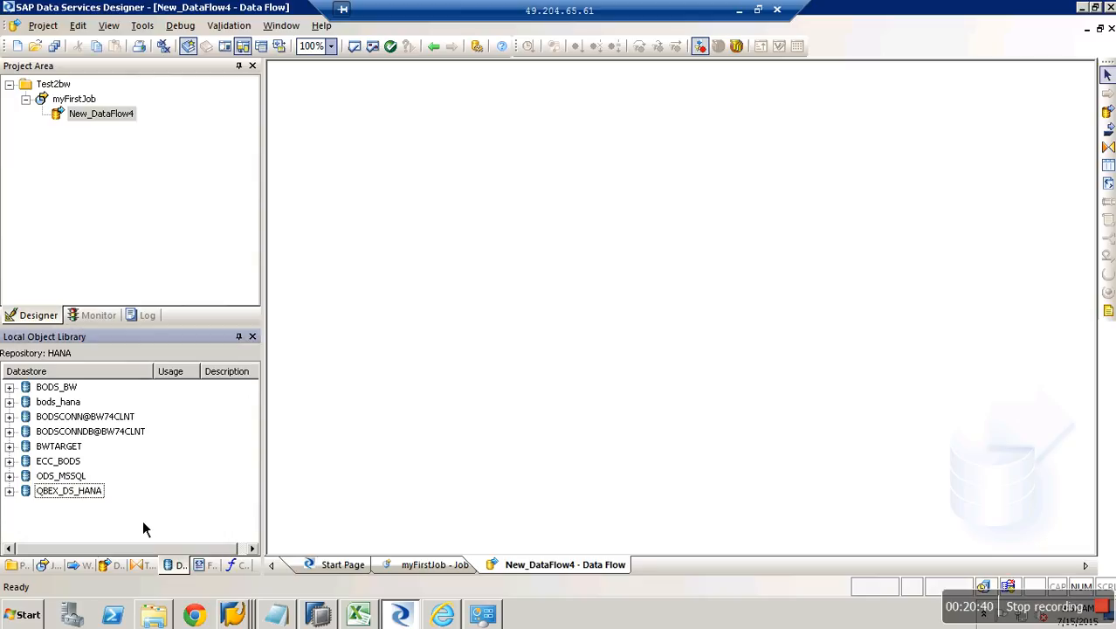
right_click(179, 511)
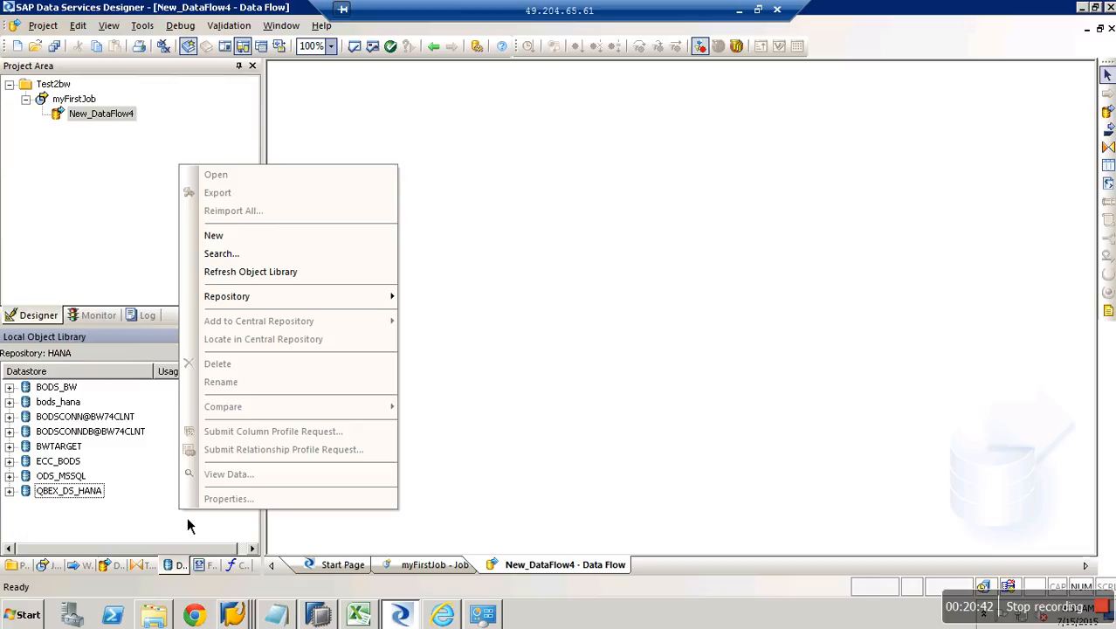
left_click(244, 244)
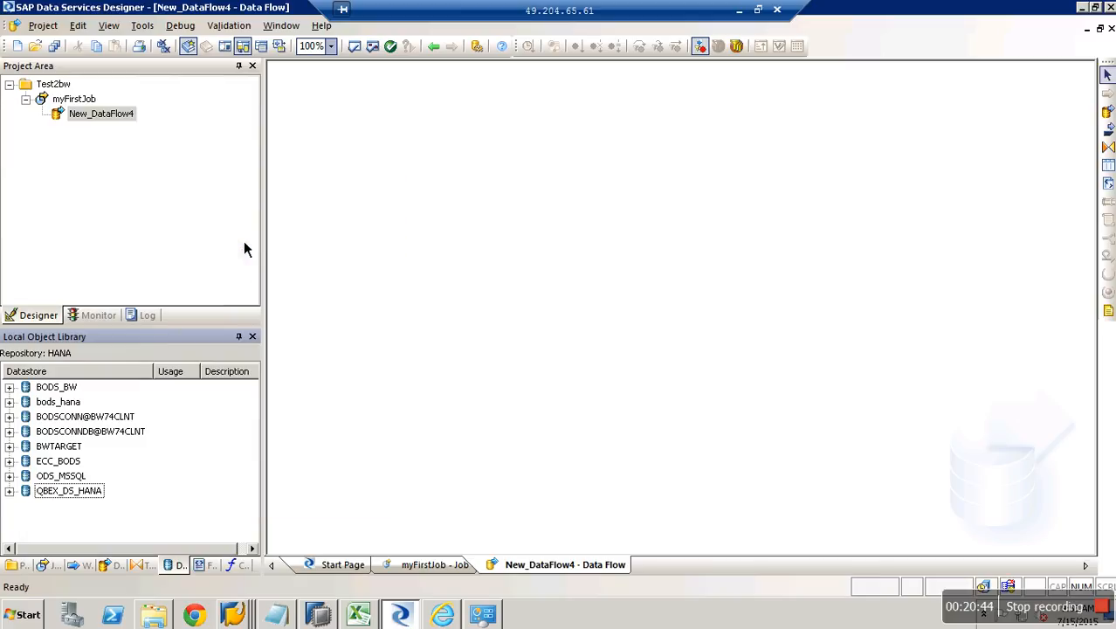
type("QB")
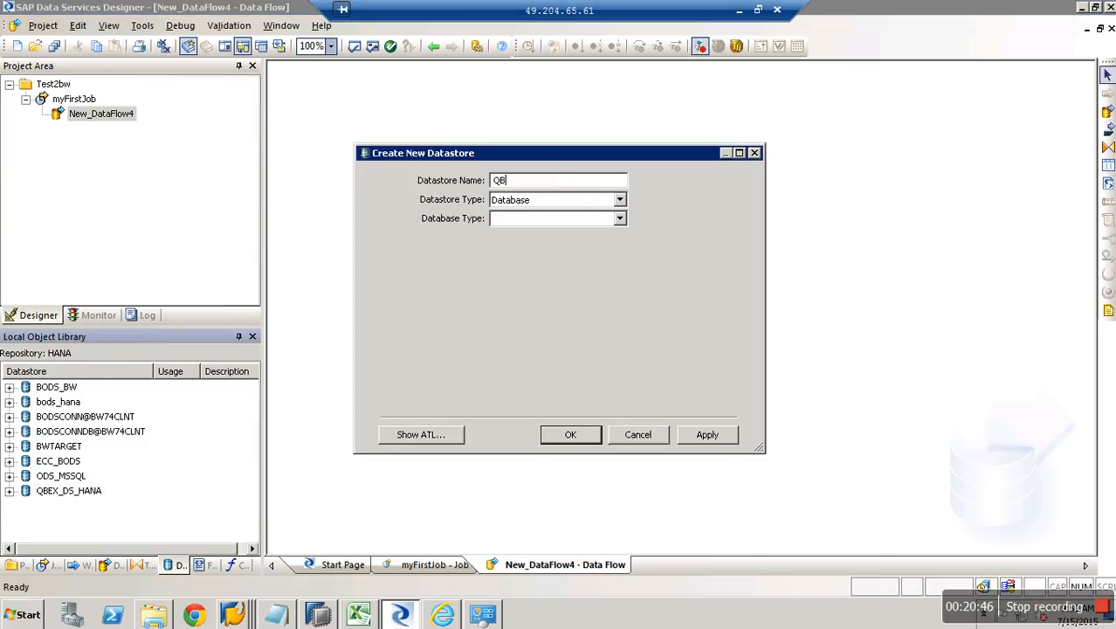
type("EX_BW_TARGET")
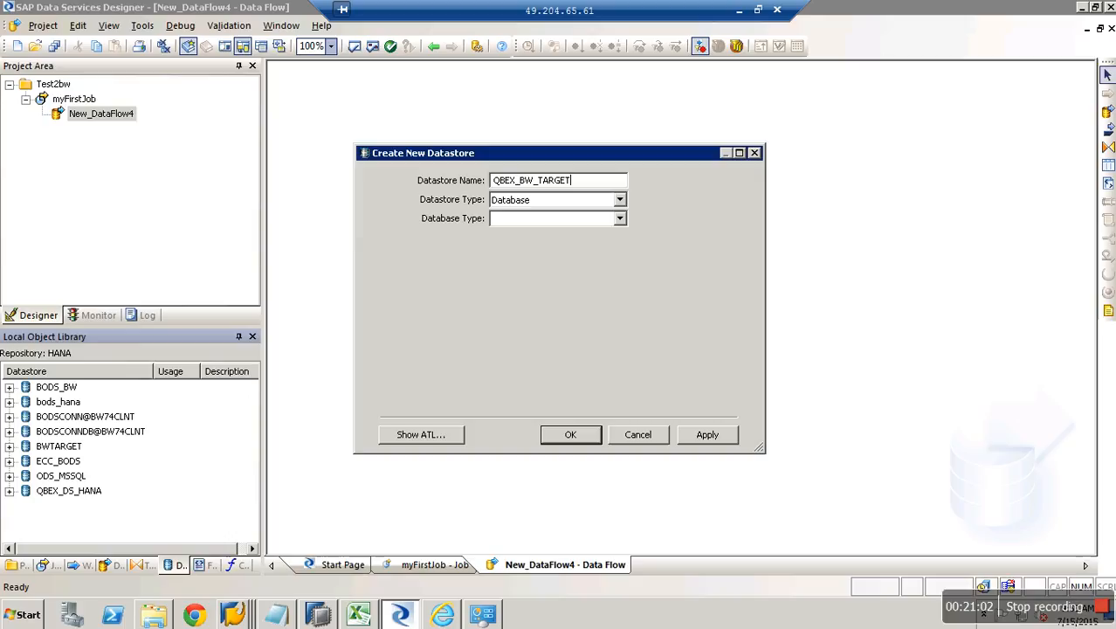
left_click(619, 200)
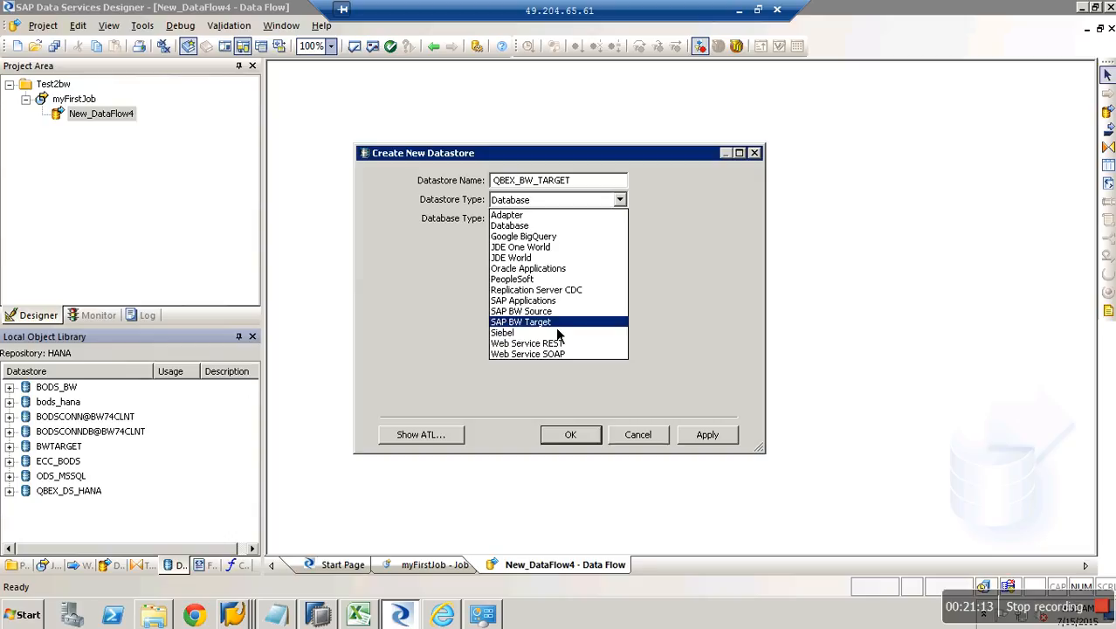
left_click(555, 327)
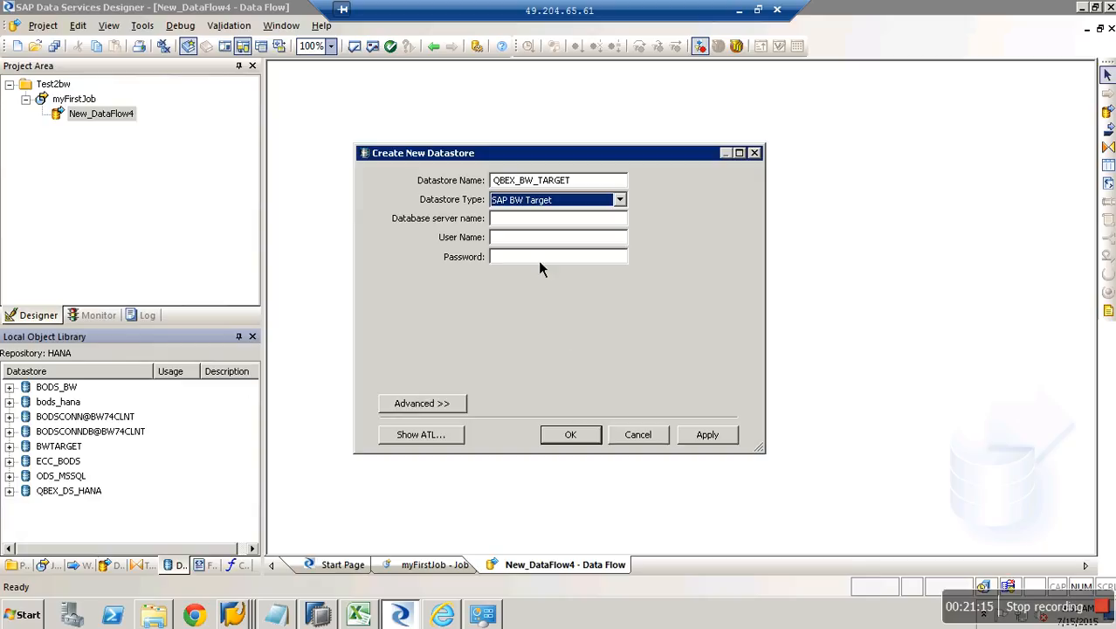
Fill the server name with BW74HANA copied from SAP Logon, followed by .SAP.HANA.
key("Tab")
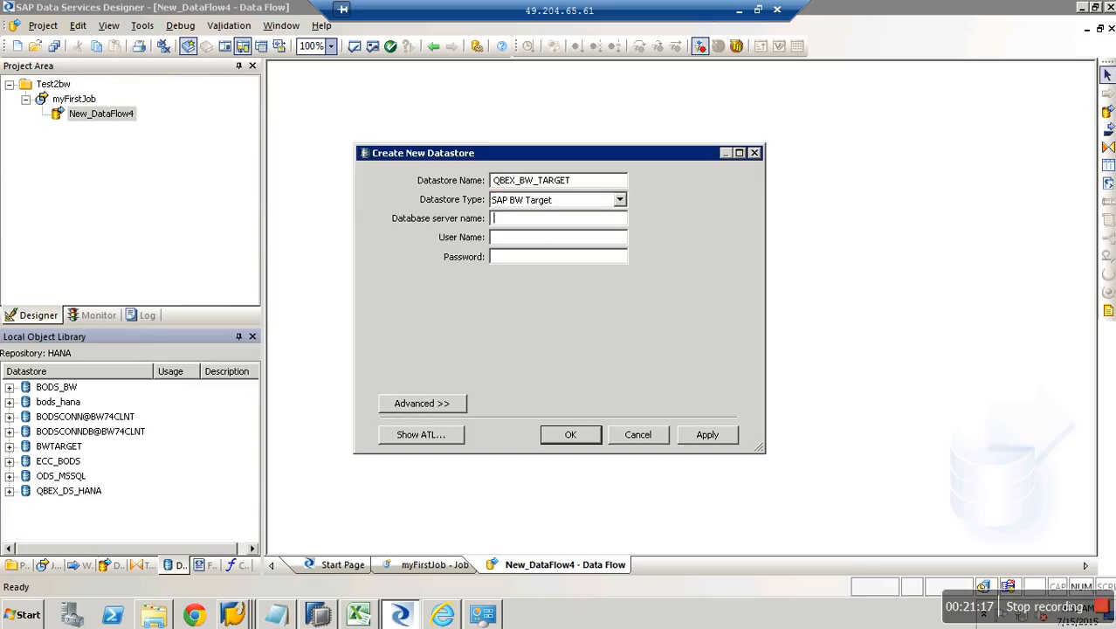
left_click(238, 616)
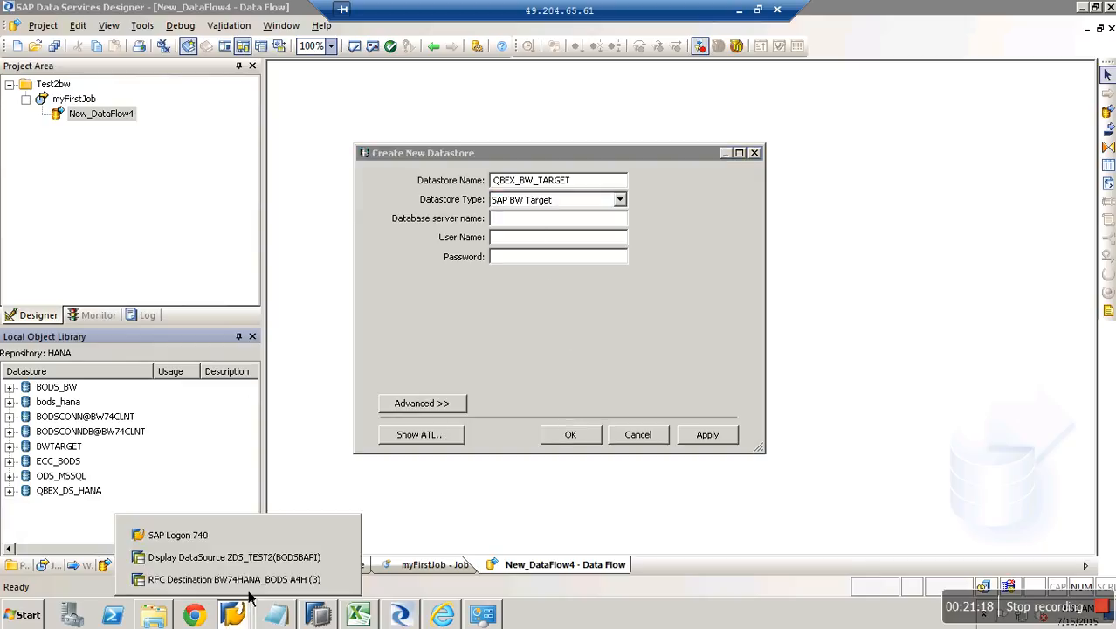
left_click(250, 536)
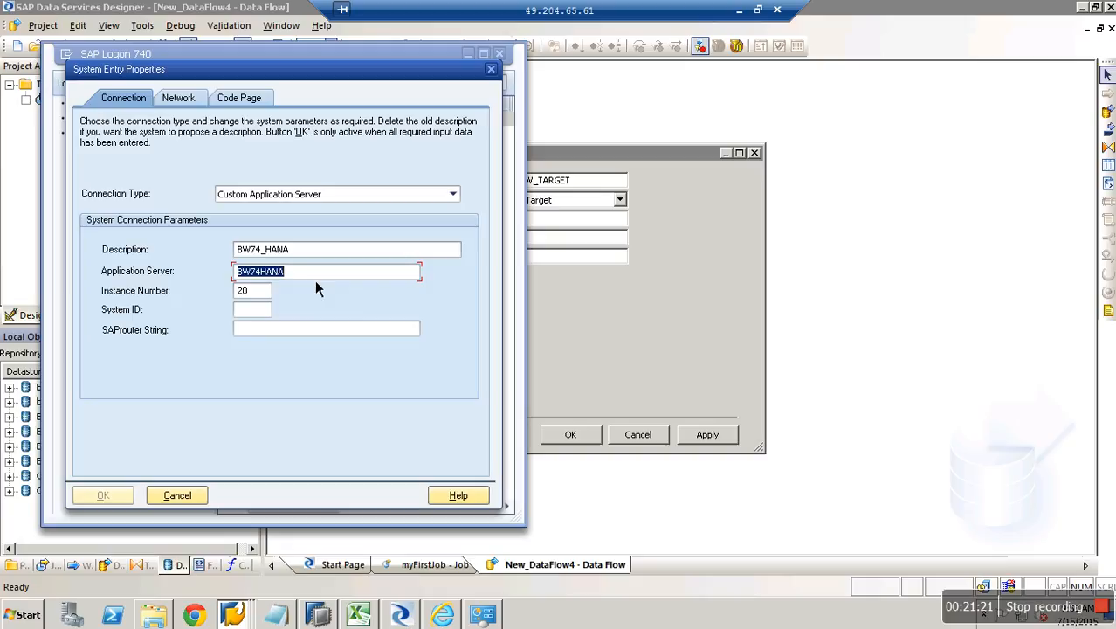
left_click(315, 274)
left_click_drag(314, 274, 234, 274)
key("ctrl+c")
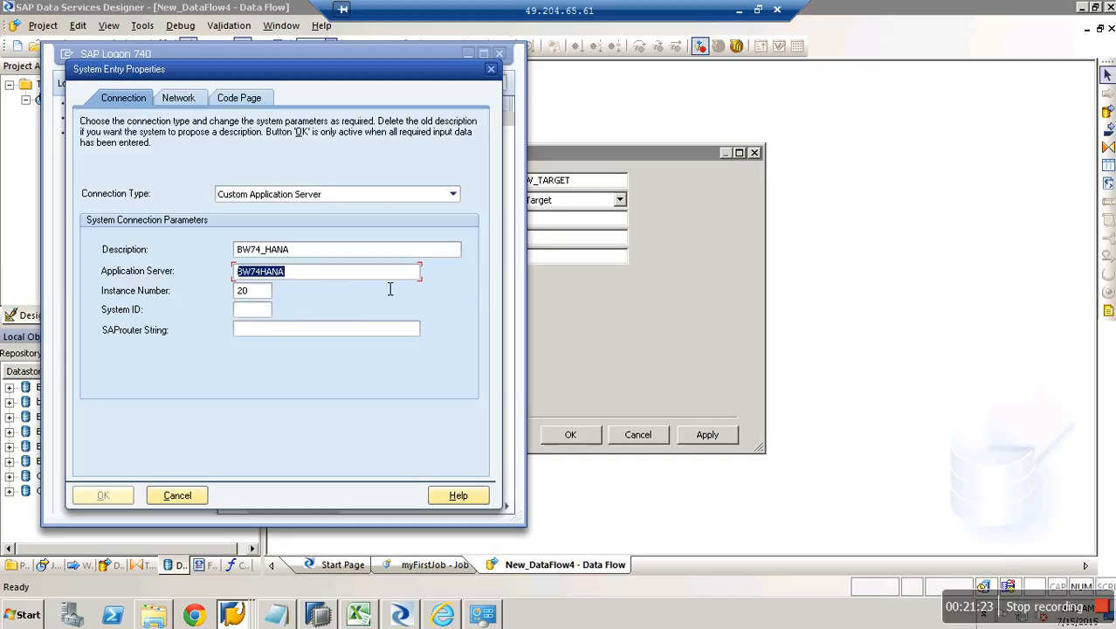
left_click(554, 226)
key("ctrl+v")
type(".SAP.HANA")
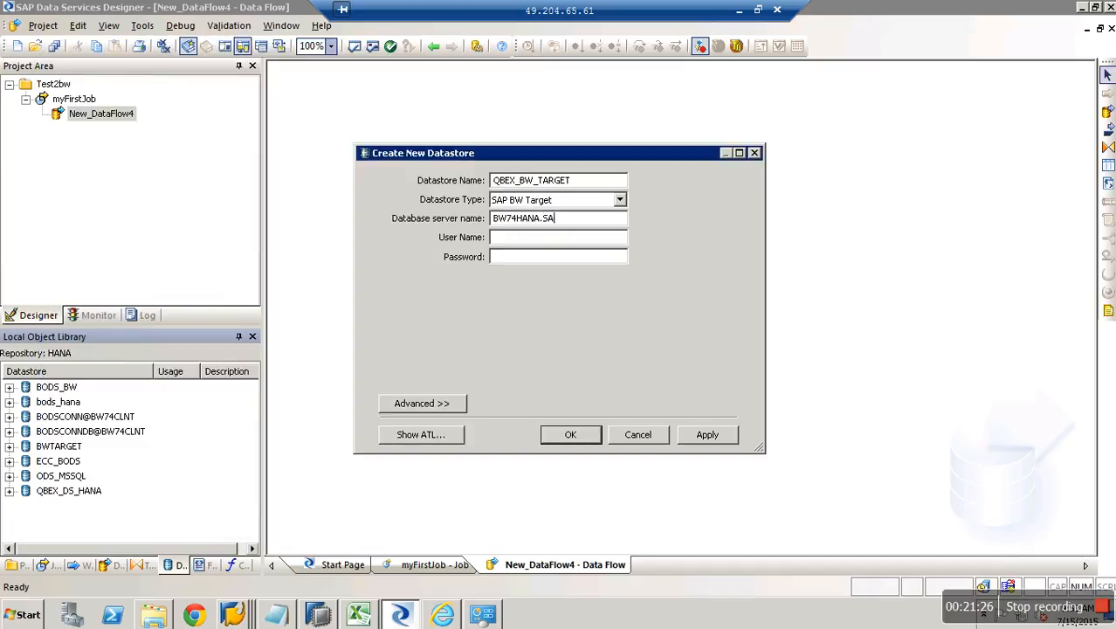
Correct the server name to BW74HANA.SAP.COM and enter the BW user and password.
key("BackSpace")
key("BackSpace")
key("BackSpace")
key("BackSpace")
type("C")
type("OM")
type("hana")
key("Tab")
type("*******")
key("BackSpace")
key("BackSpace")
key("BackSpace")
key("BackSpace")
key("BackSpace")
key("BackSpace")
key("BackSpace")
type("*********")
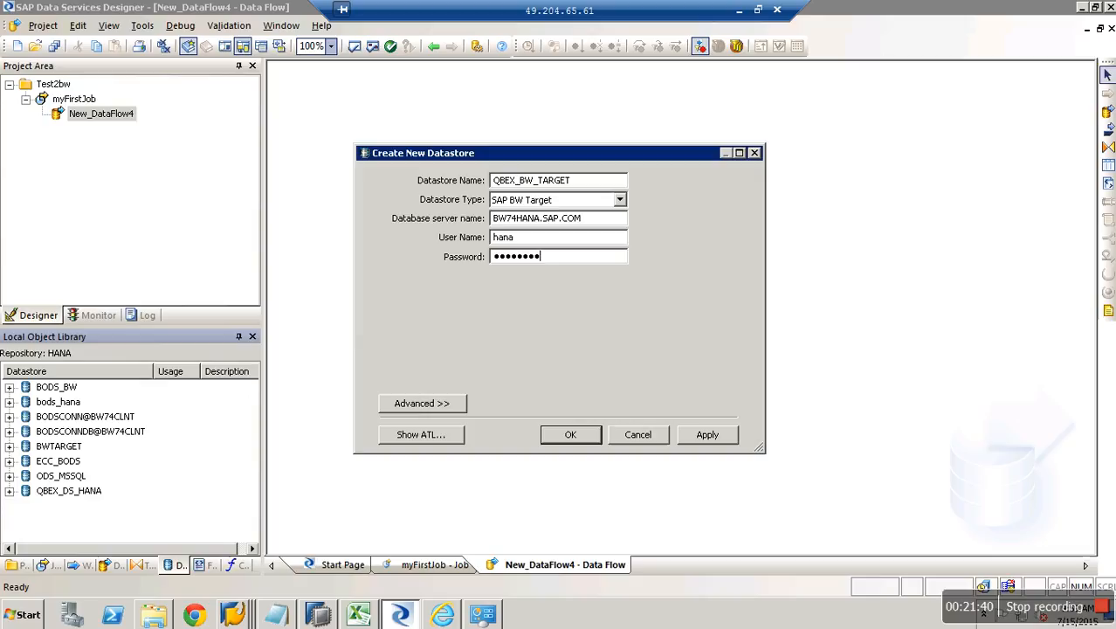
Set client number 001 and system number 20 in the advanced settings, then apply and create the datastore.
left_click(434, 407)
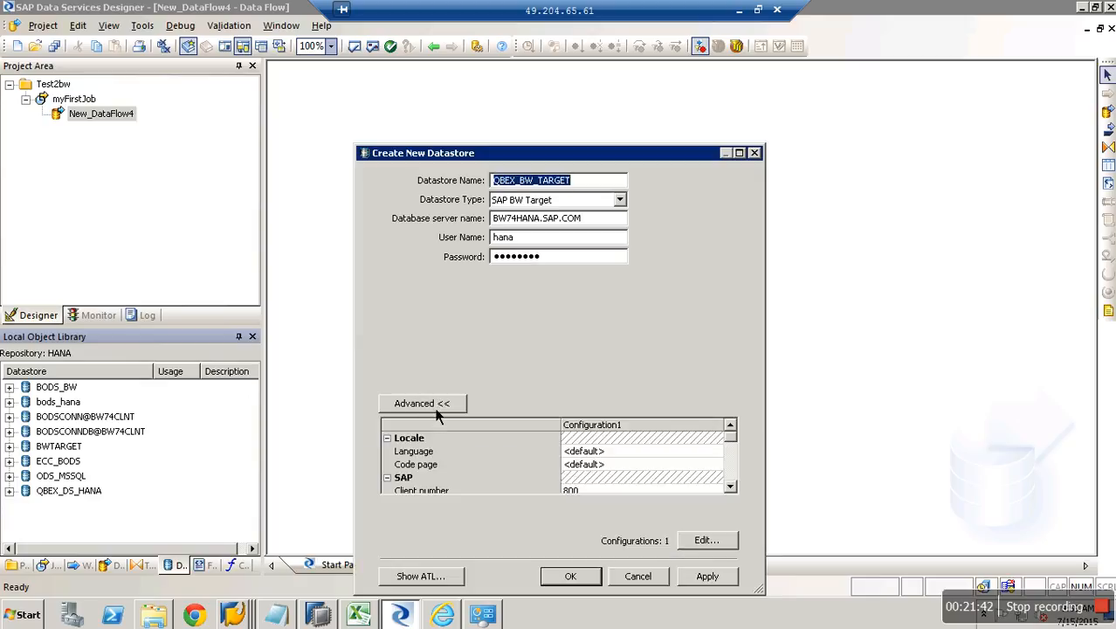
scroll(738, 487, "down", 4)
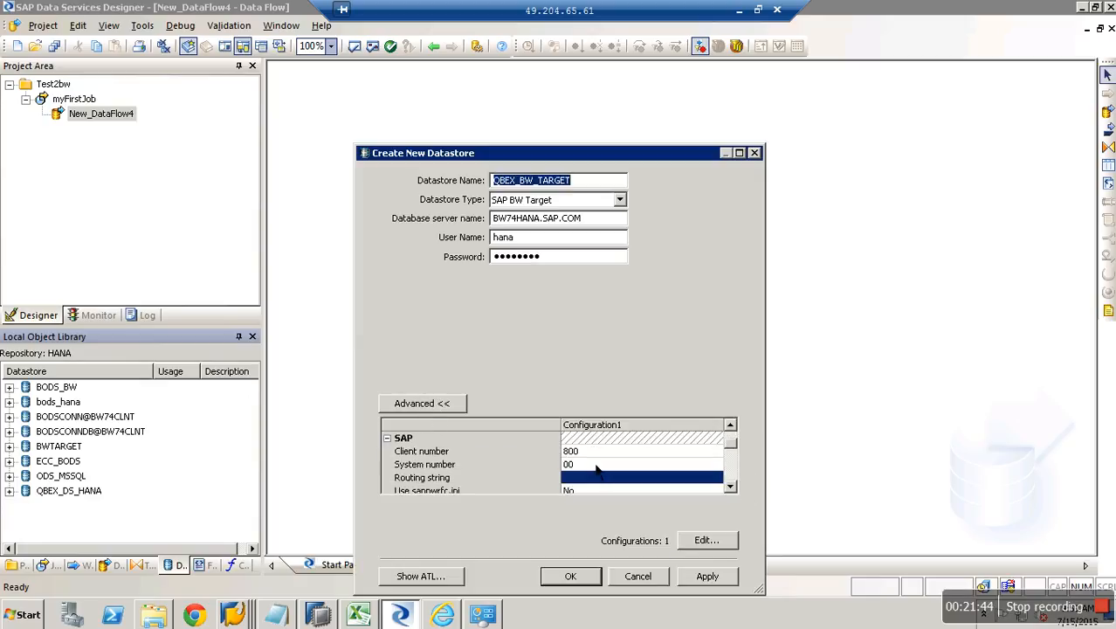
left_click(599, 454)
left_click(599, 455)
key("BackSpace")
key("BackSpace")
key("BackSpace")
type("001")
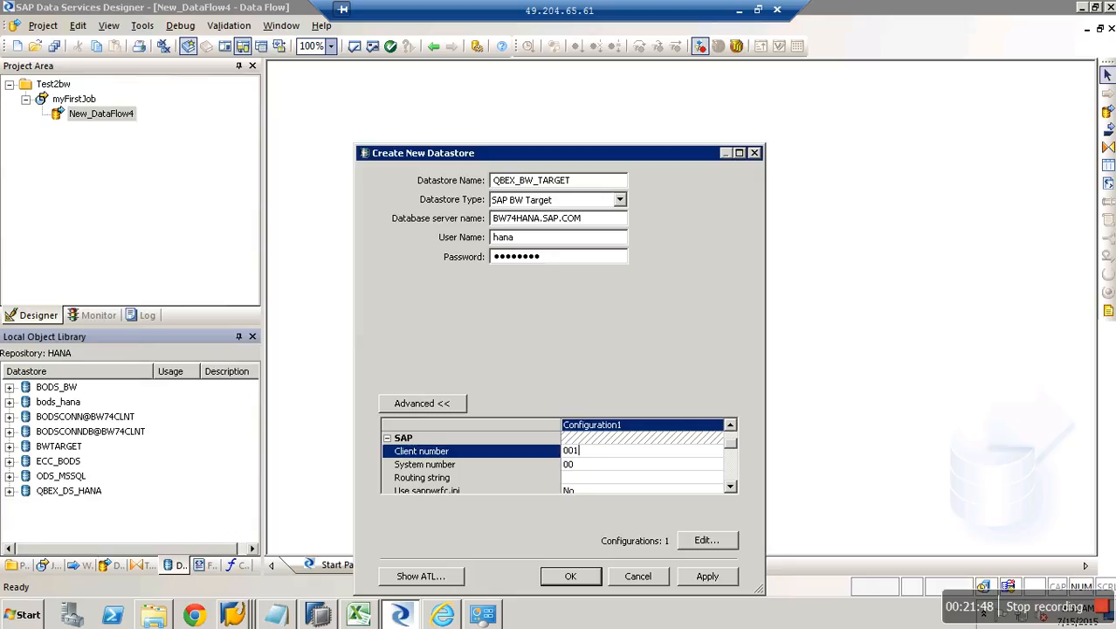
left_click(620, 472)
type("20")
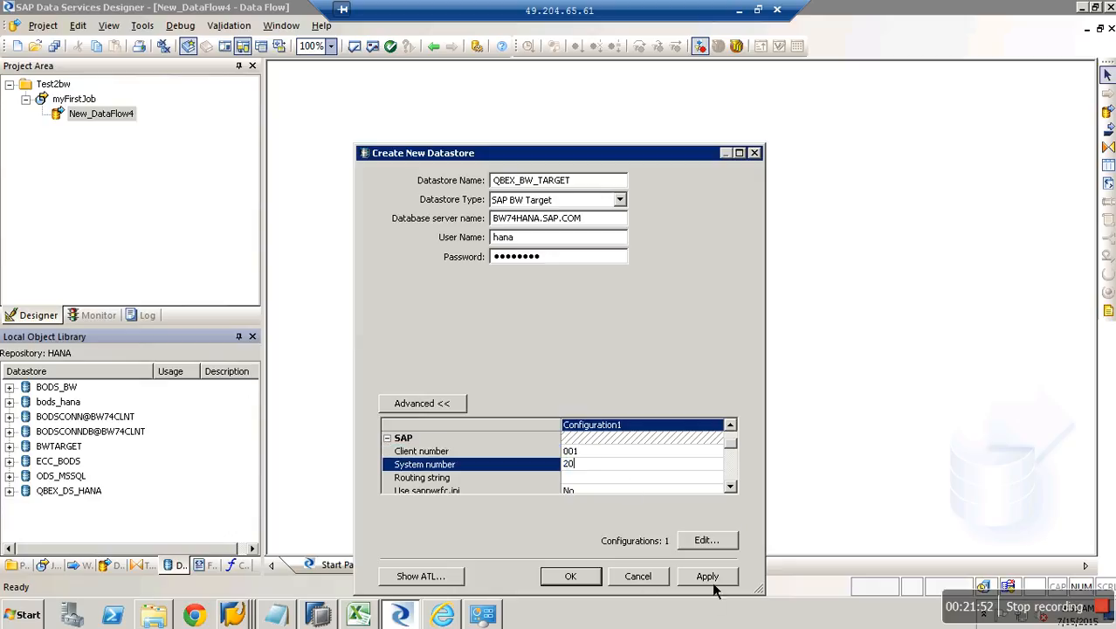
left_click(708, 578)
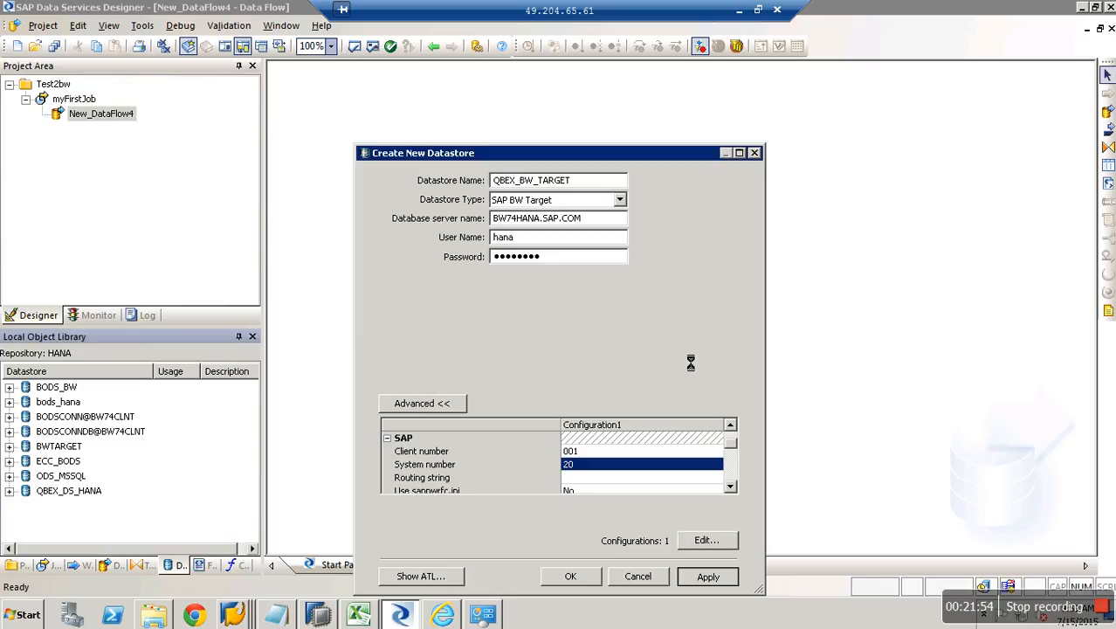
left_click(580, 581)
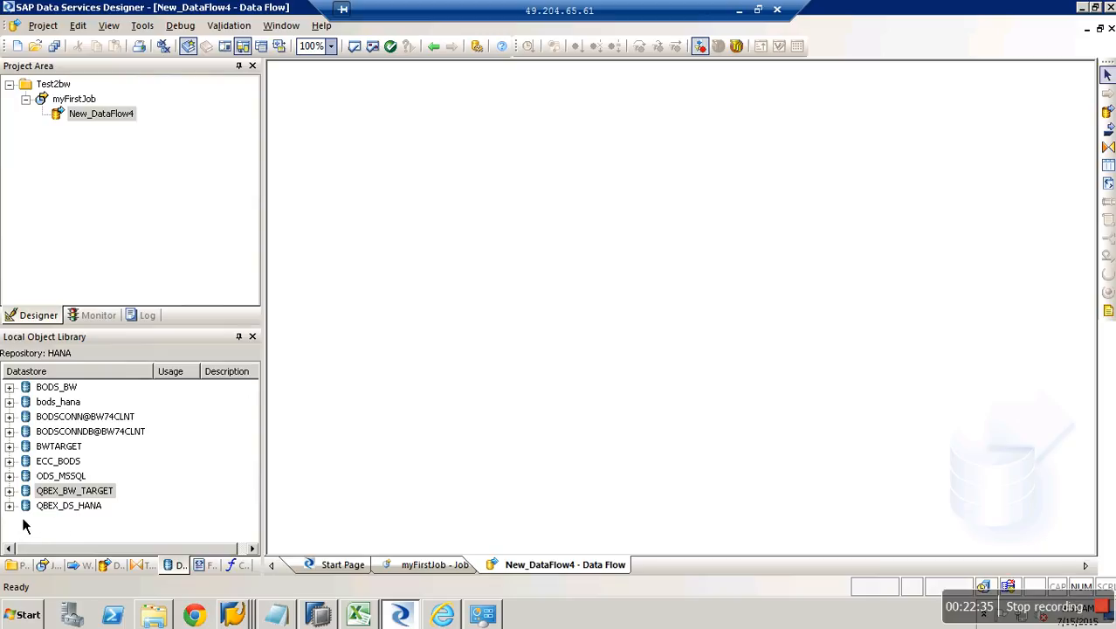
Expand QBEX_DS_HANA and fill Import By Name with table TEST2 and owner BWBODS.
left_click(26, 524)
double_click(28, 508)
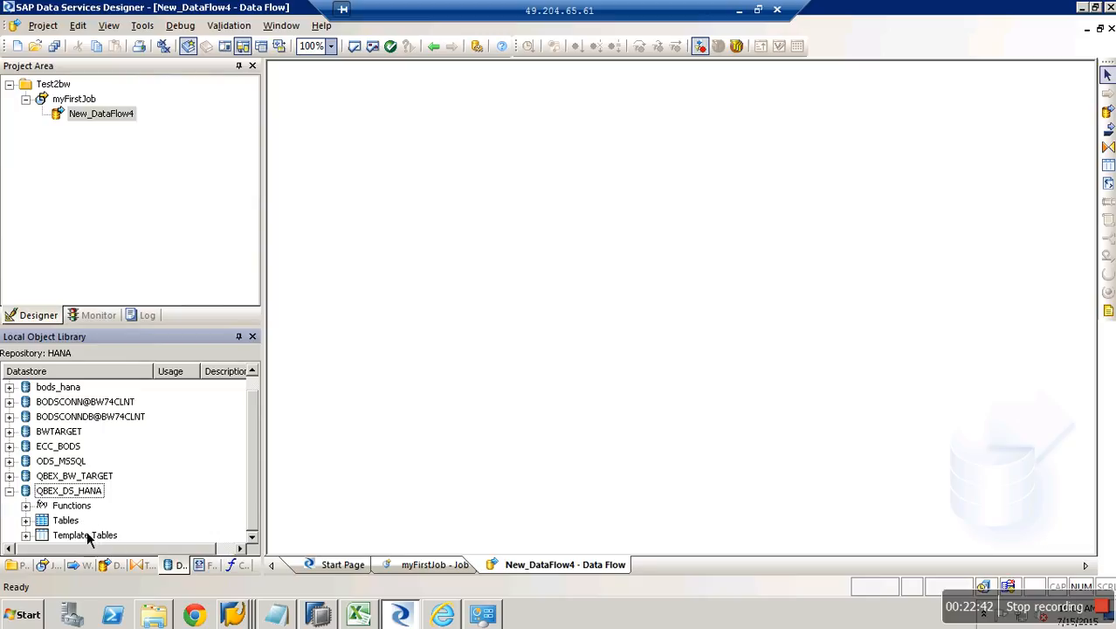
right_click(68, 520)
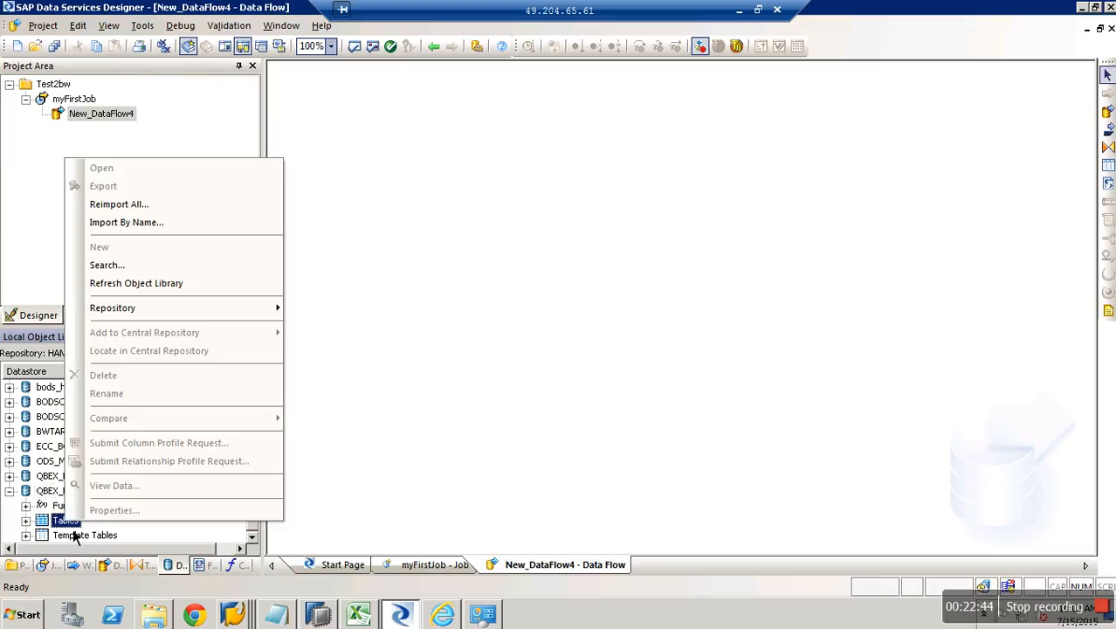
left_click(170, 228)
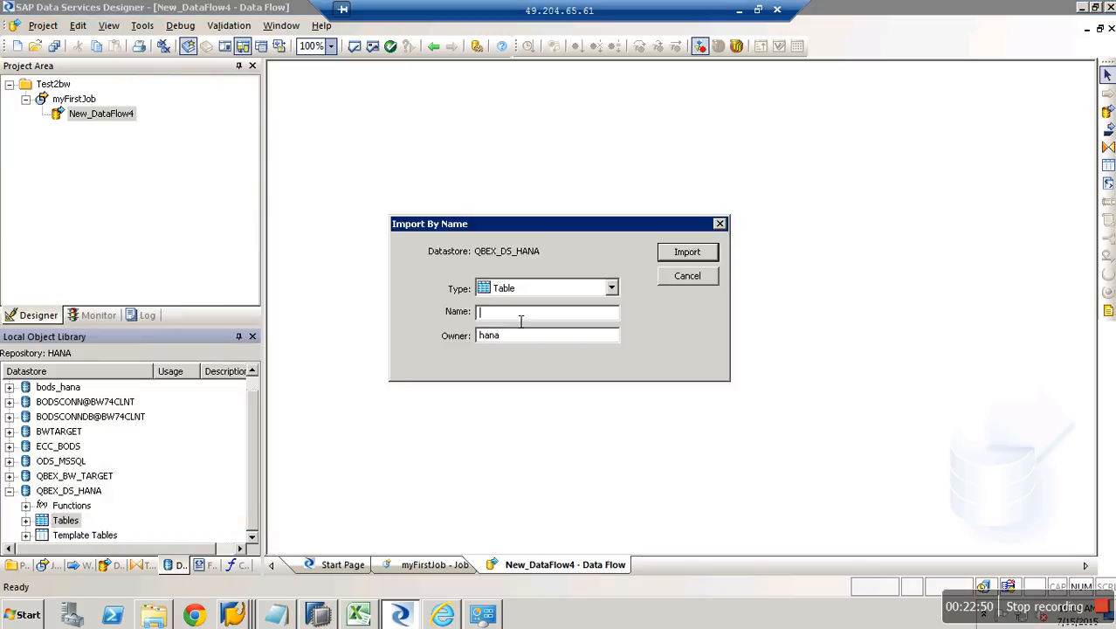
type("T")
type("2")
key("Tab")
key("BackSpace")
type("BWBODS")
left_click(318, 614)
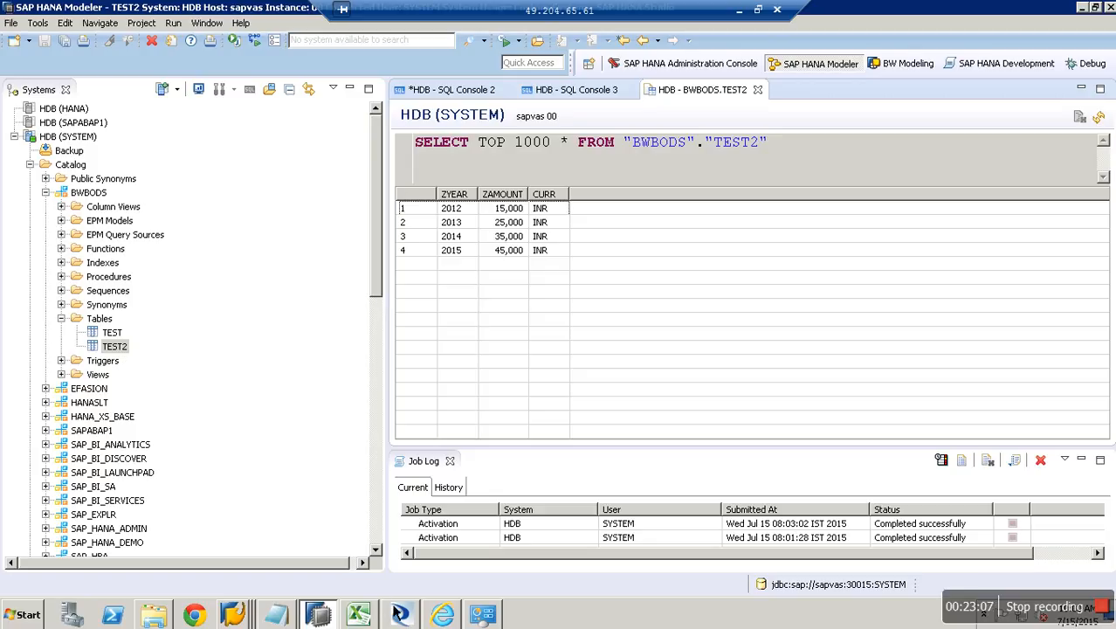
After confirming BWBODS.TEST2 in SAP HANA Studio, return to the Data Services Import By Name dialog.
left_click(400, 615)
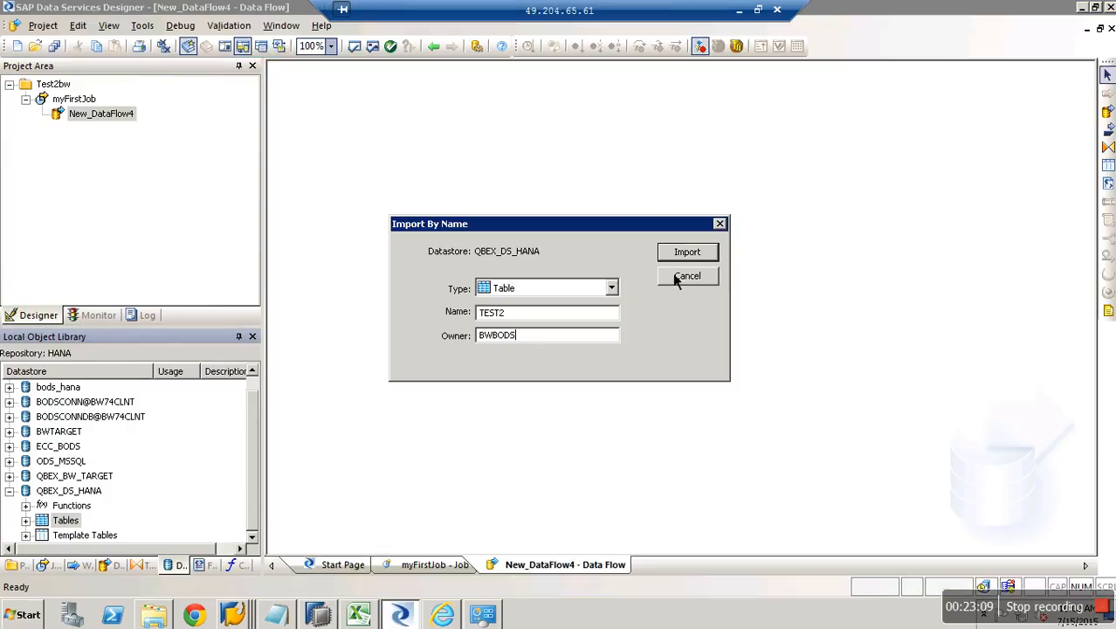
Import TEST2, confirm it is listed under QBEX_DS_HANA's Tables, and collapse the datastore.
left_click(674, 254)
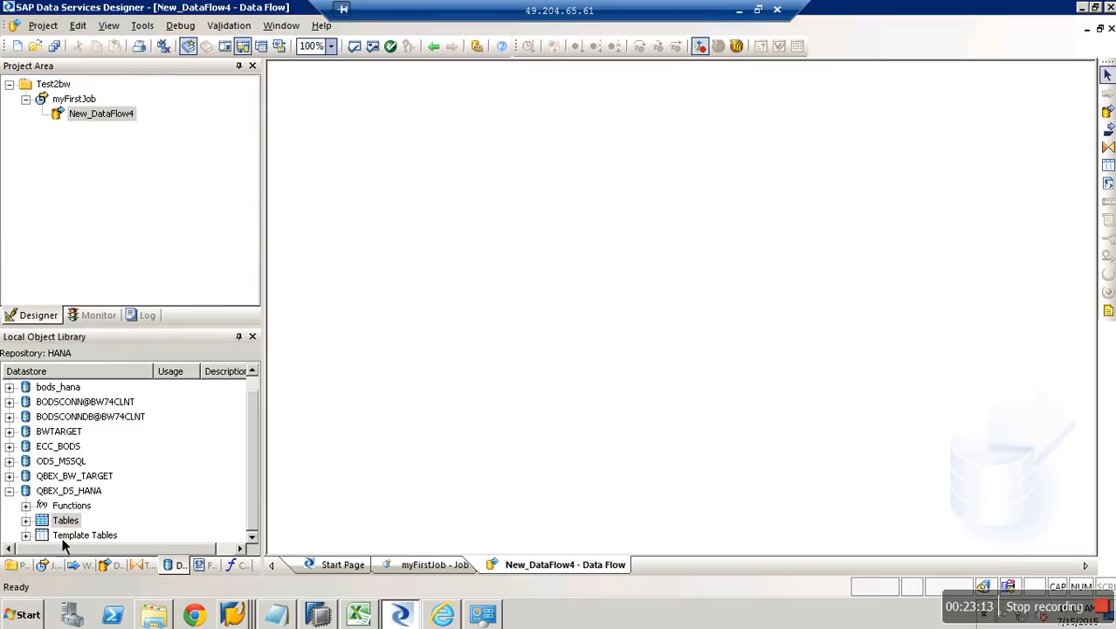
left_click(26, 519)
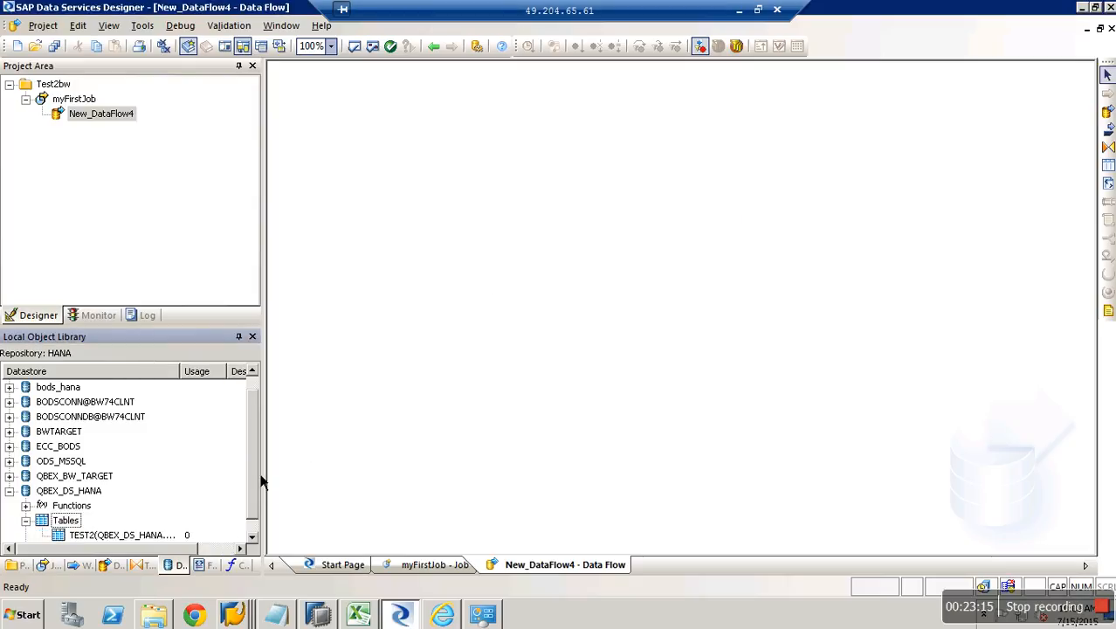
left_click(254, 537)
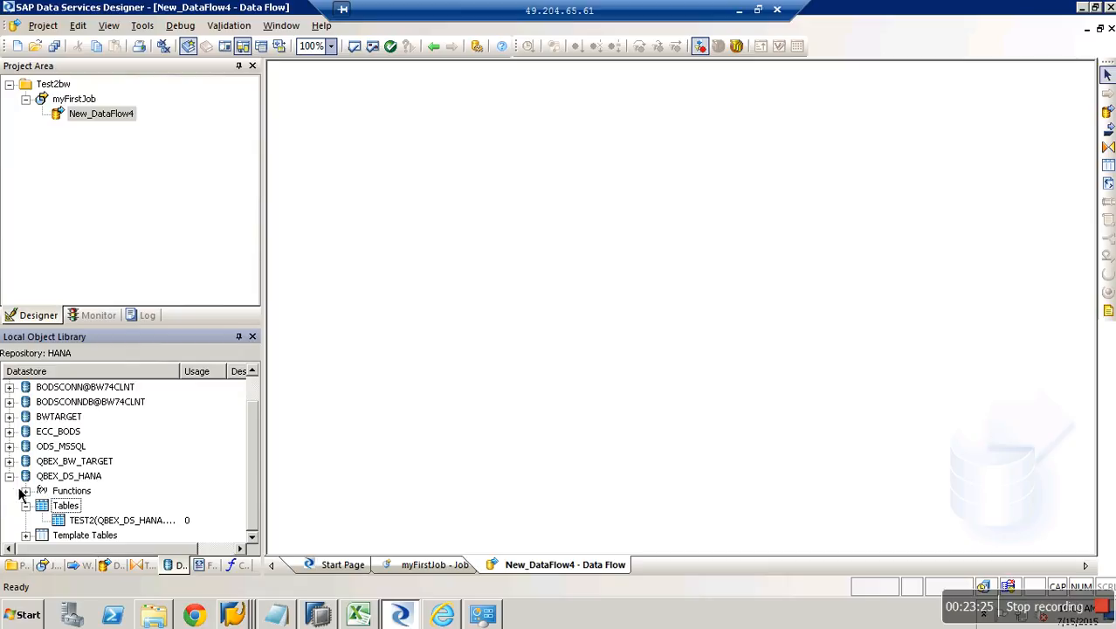
left_click(10, 476)
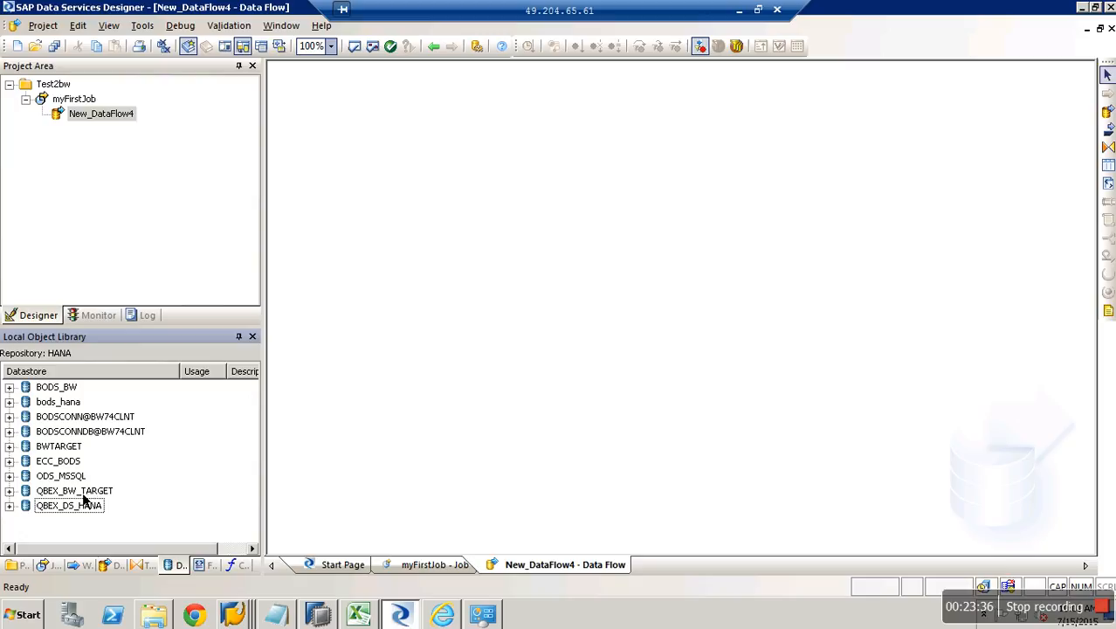
Browse QBEX_BW_TARGET, import ZDS_TEST2@BODSBAPI from BODSBAPI, and close the Datastore Explorer.
double_click(25, 491)
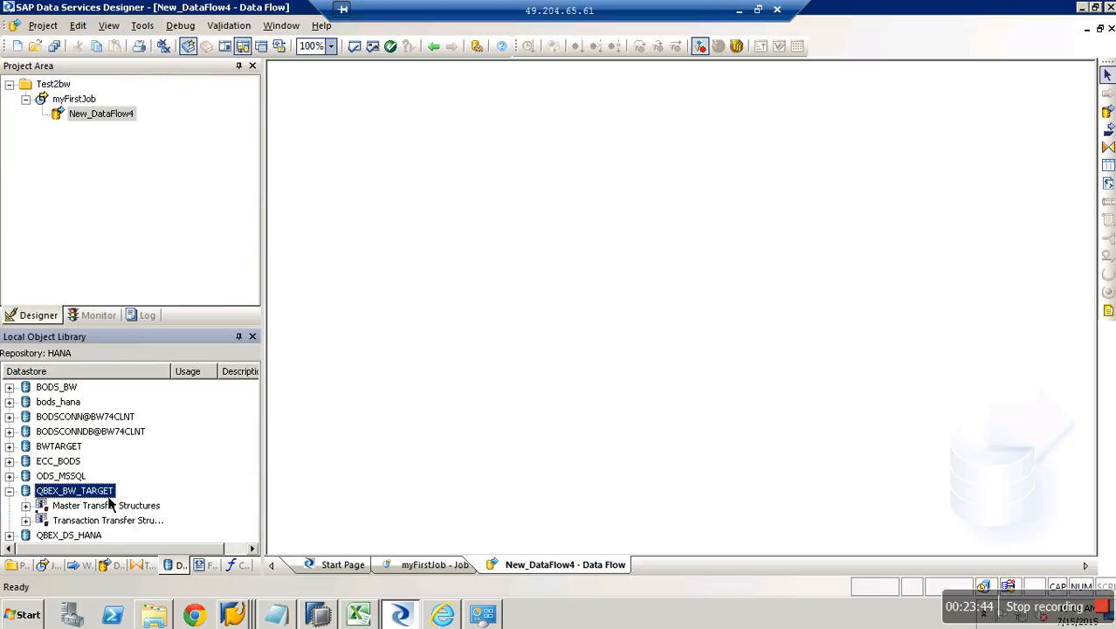
double_click(79, 491)
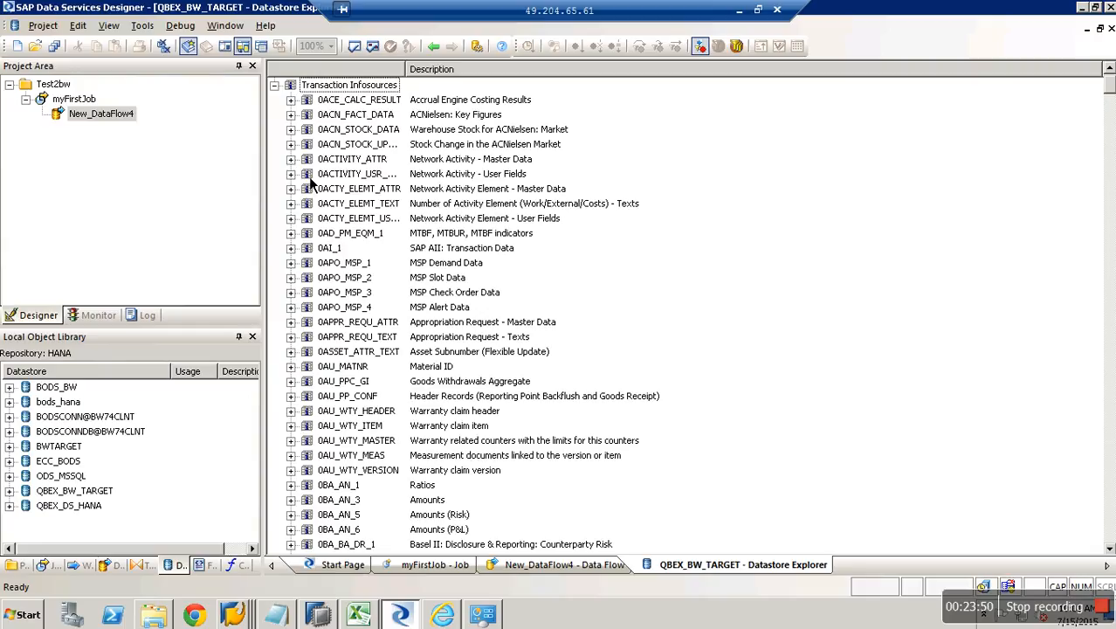
left_click_drag(1109, 85, 1109, 538)
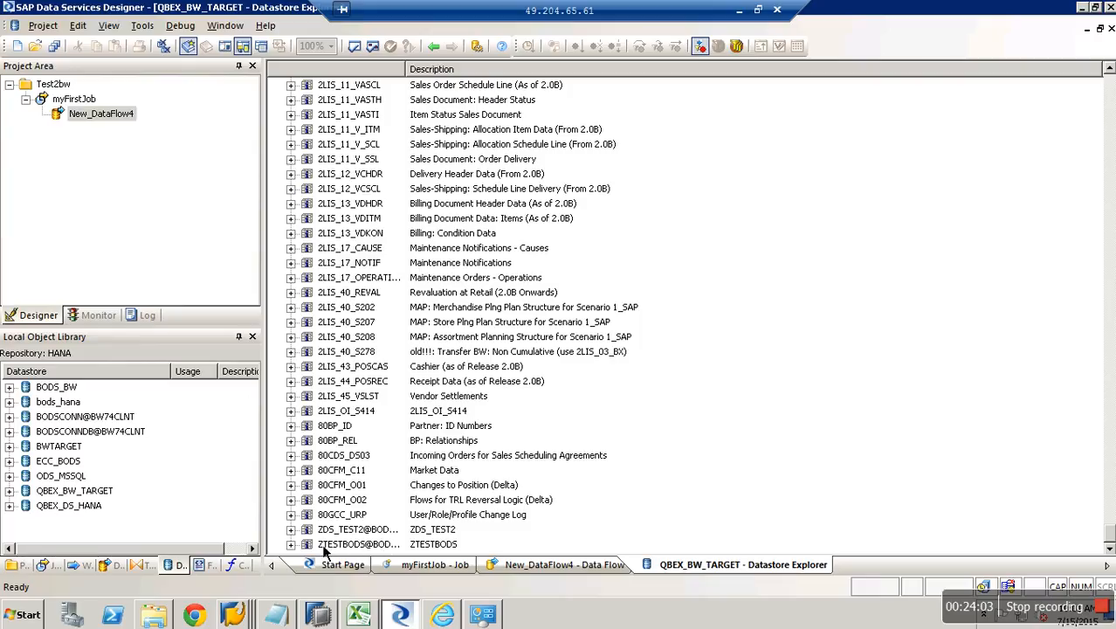
left_click(291, 529)
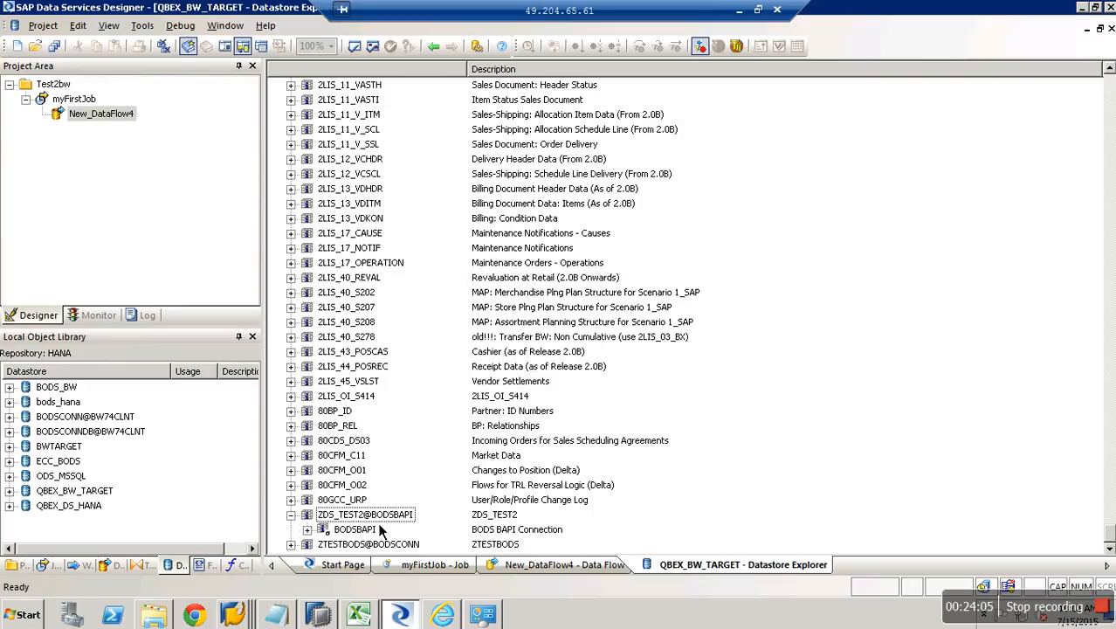
right_click(366, 530)
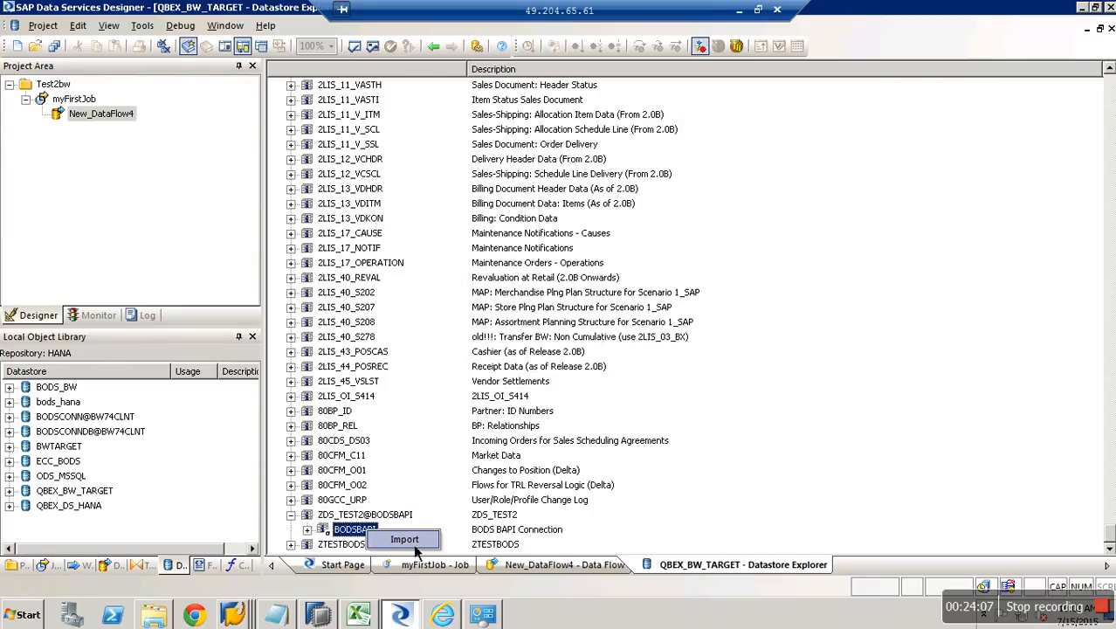
left_click(414, 542)
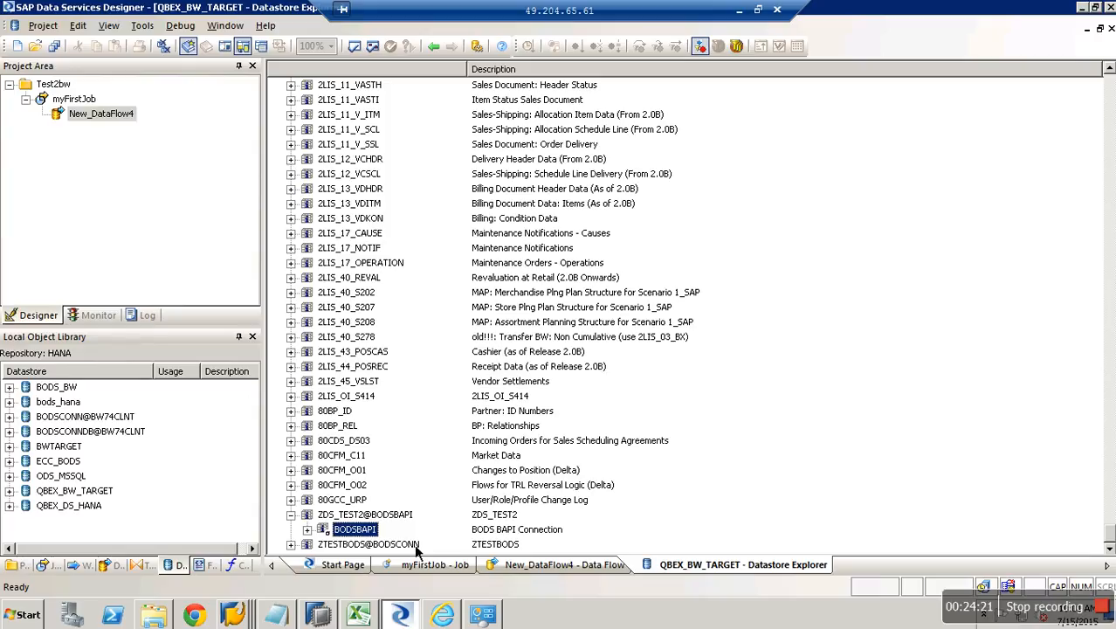
left_click(1109, 28)
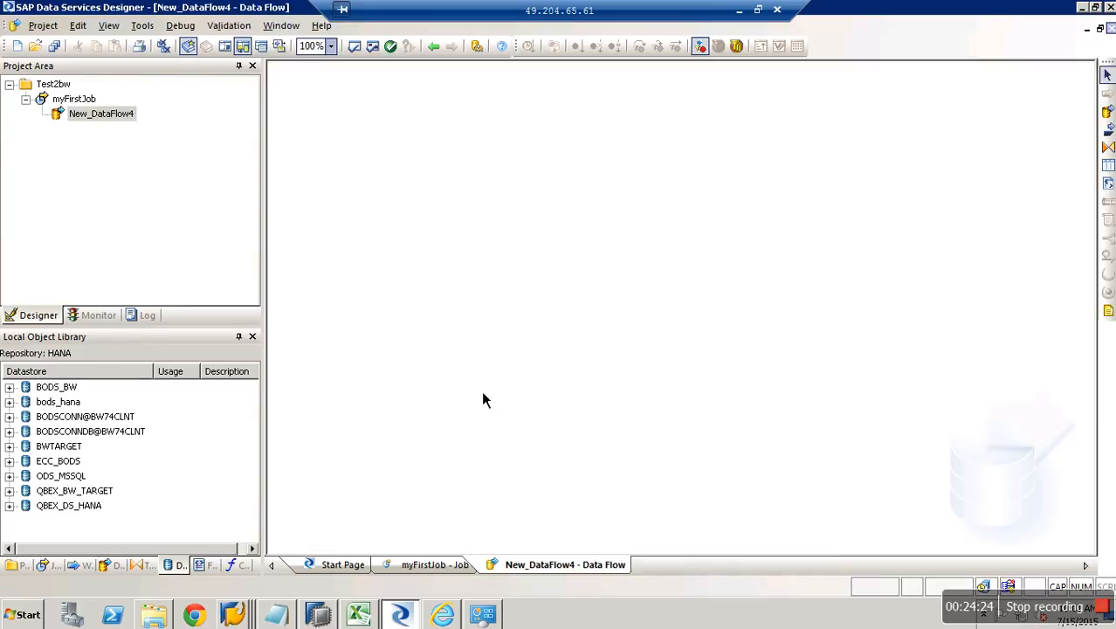
Expand the library to show TEST2 under QBEX_DS_HANA and ZDS_TEST2_TRAN under QBEX_BW_TARGET.
left_click(10, 505)
left_click(27, 521)
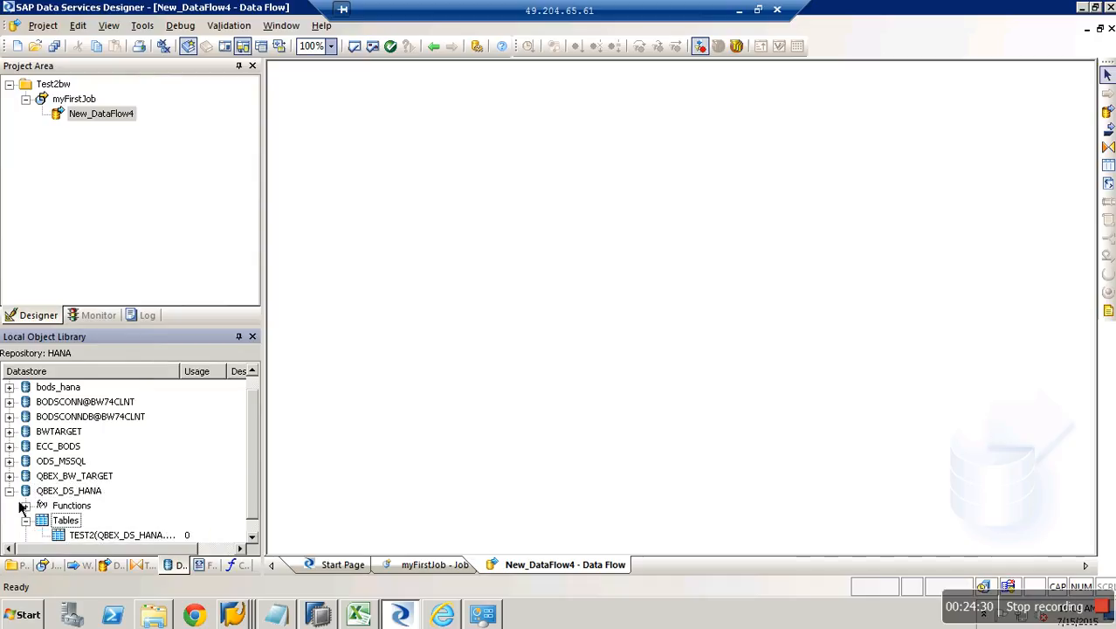
left_click(10, 476)
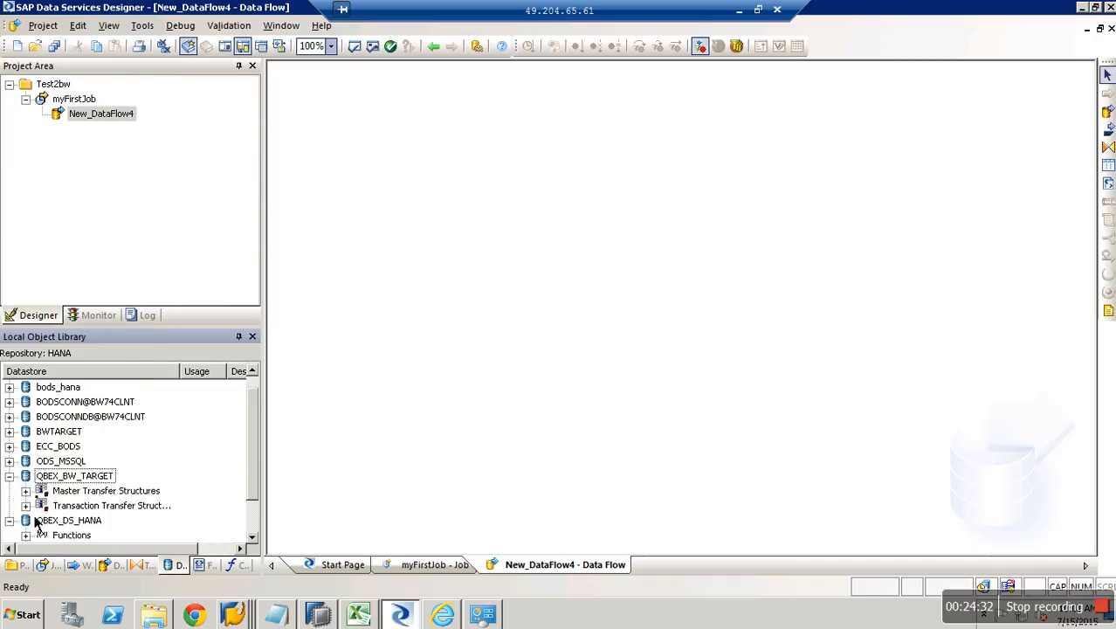
left_click(26, 506)
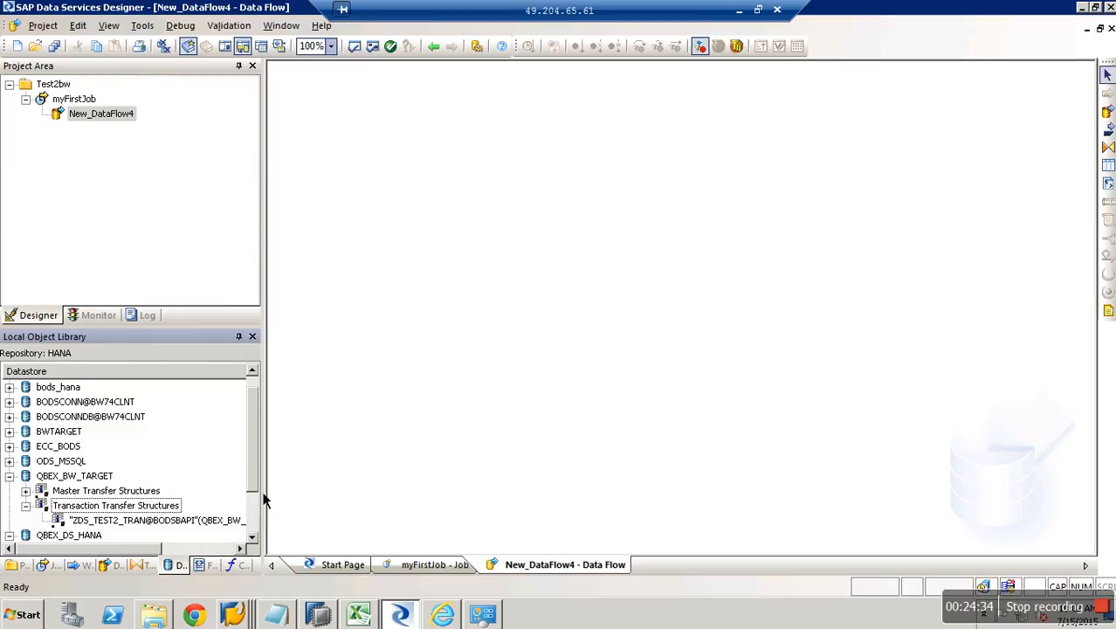
scroll(264, 533, "down", 2)
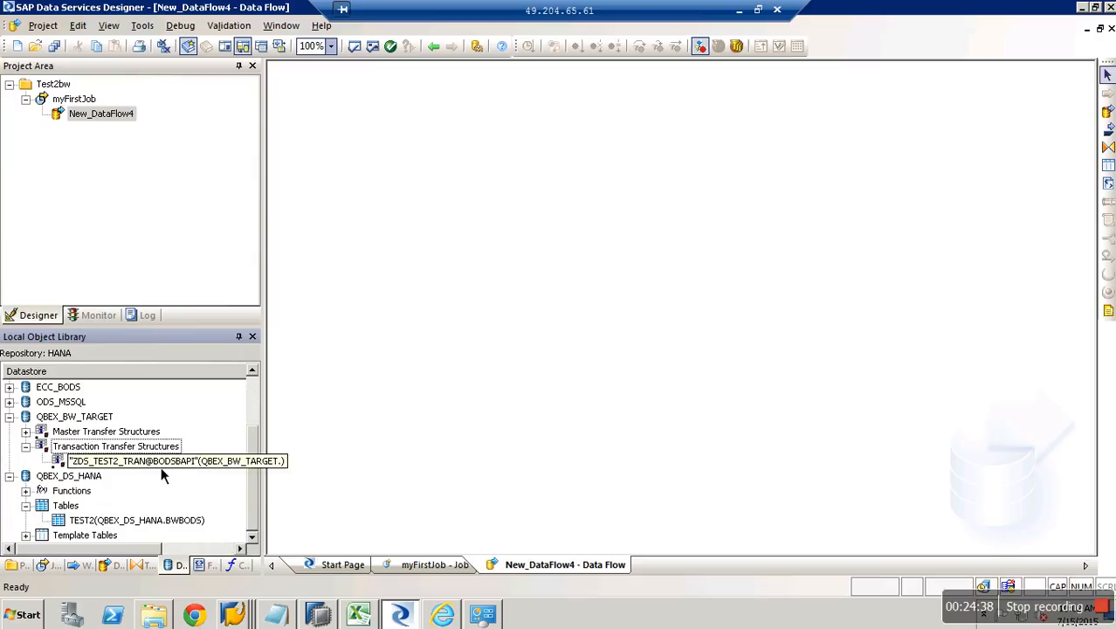
Close the New_DataFlow4 and myFirstJob tabs, then reopen New_DataFlow4 from the Project Area.
left_click(115, 122)
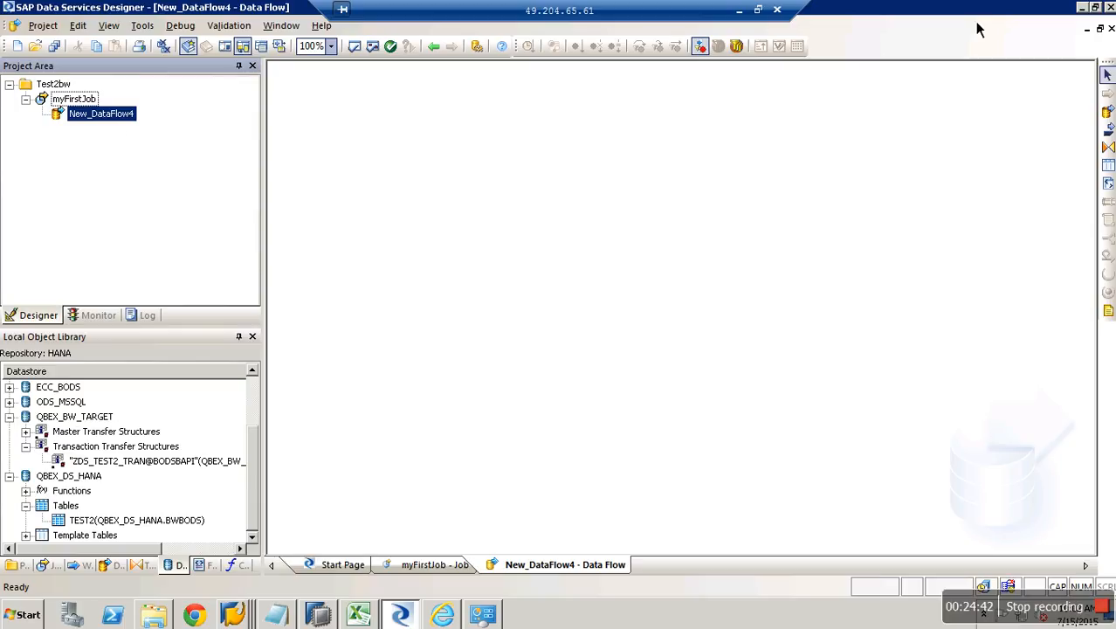
left_click(1111, 29)
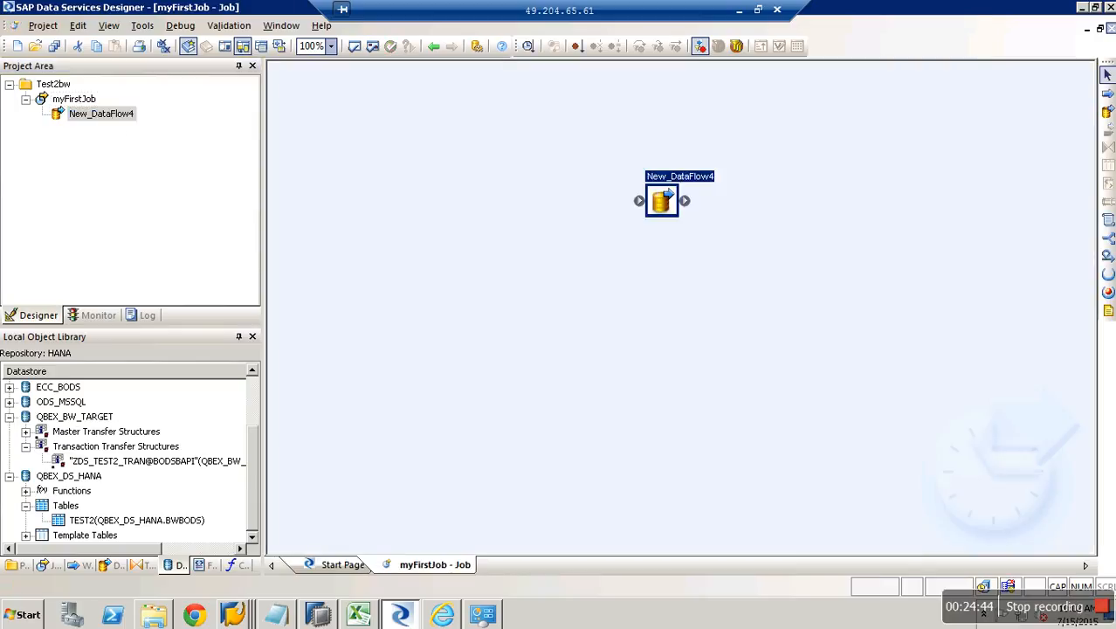
left_click(1111, 29)
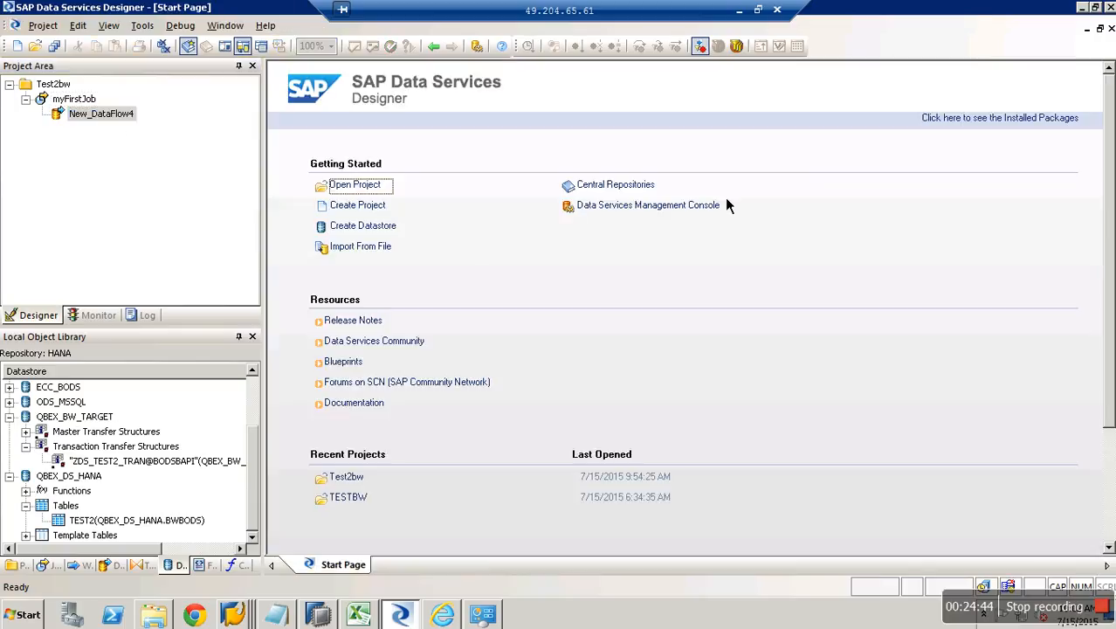
double_click(105, 120)
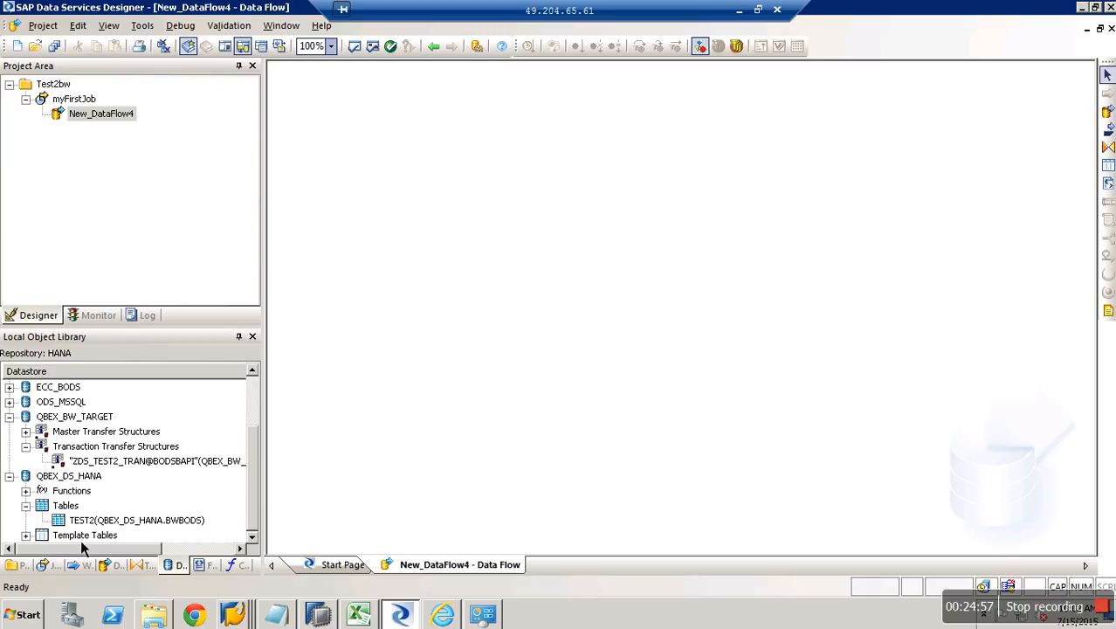
Place TEST2 as source and ZDS_TEST2_TRAN as target, add a Query, and link TEST2→Query→ZDS_TEST2_TRAN.
left_click(151, 520)
left_click_drag(150, 520, 344, 219)
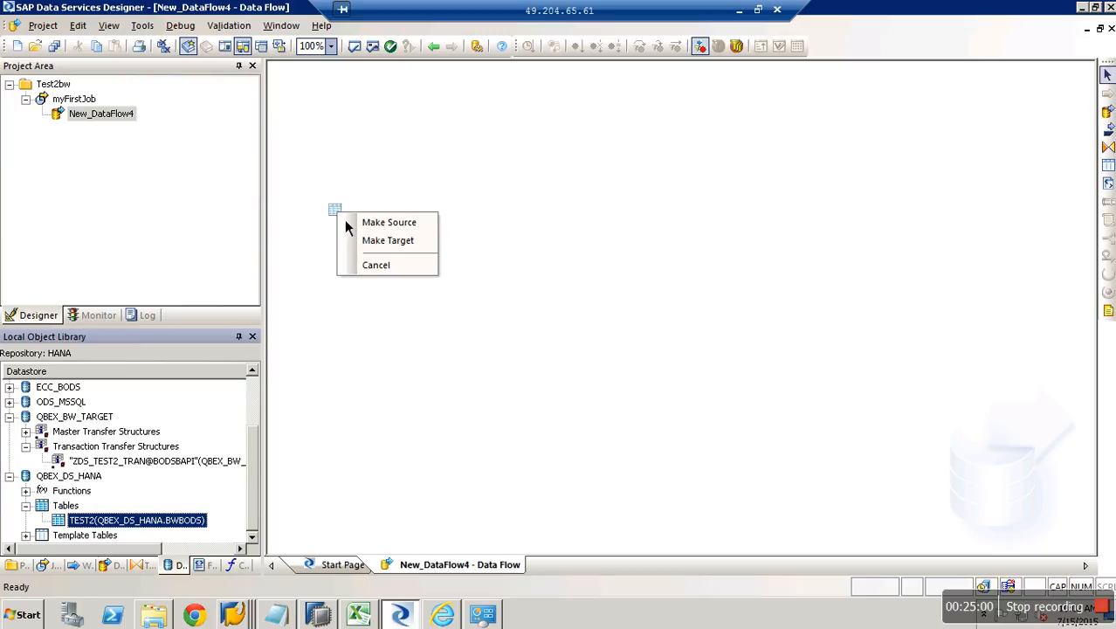
left_click(404, 242)
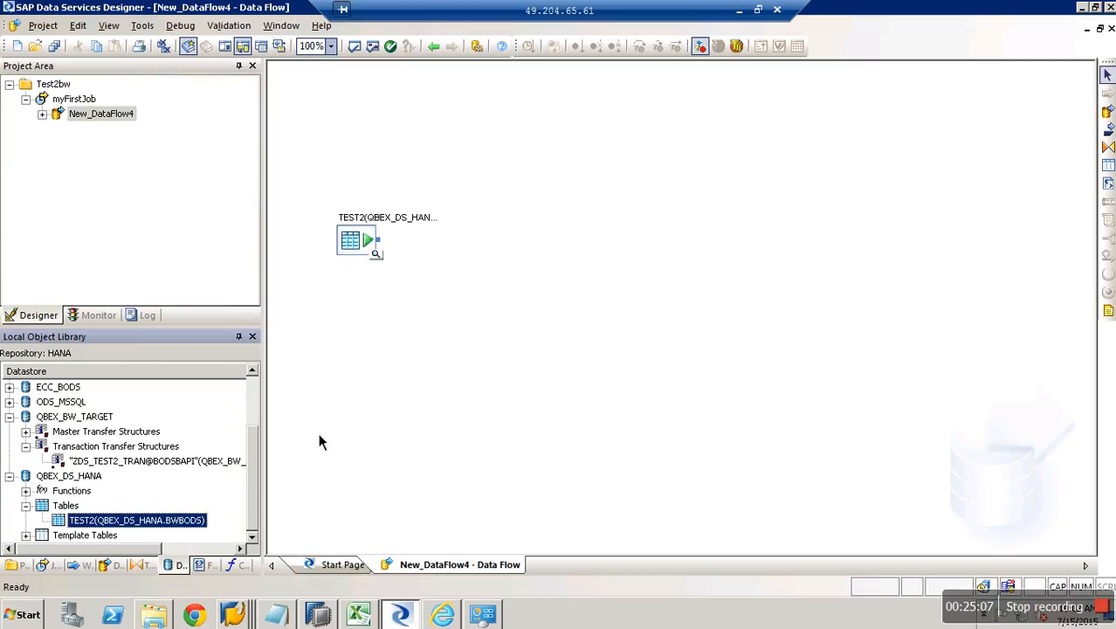
left_click_drag(116, 468, 772, 253)
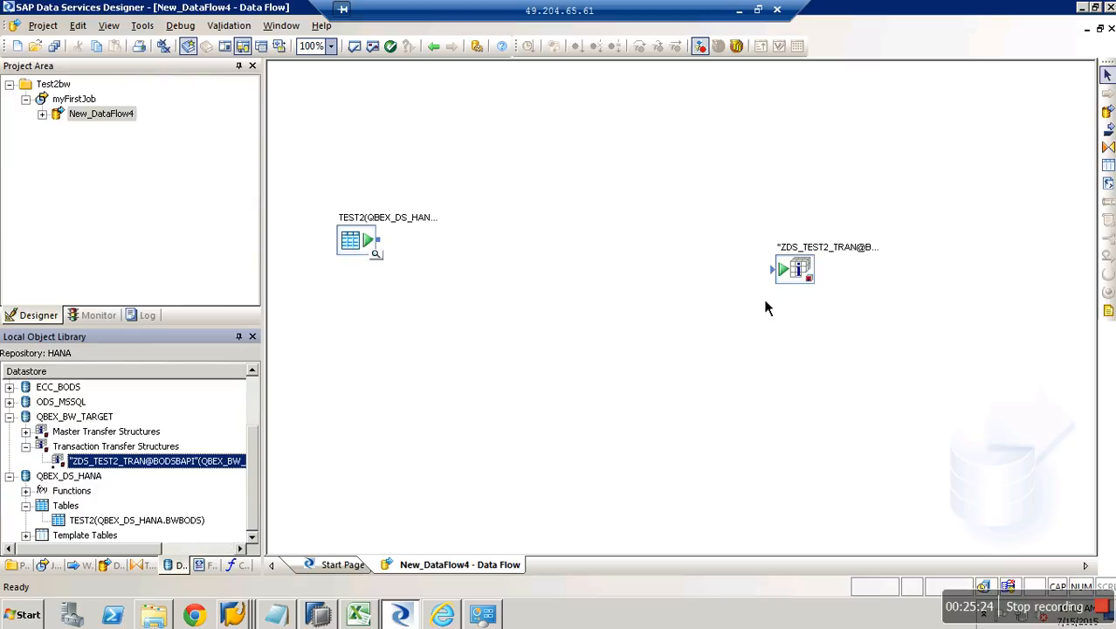
left_click(1107, 149)
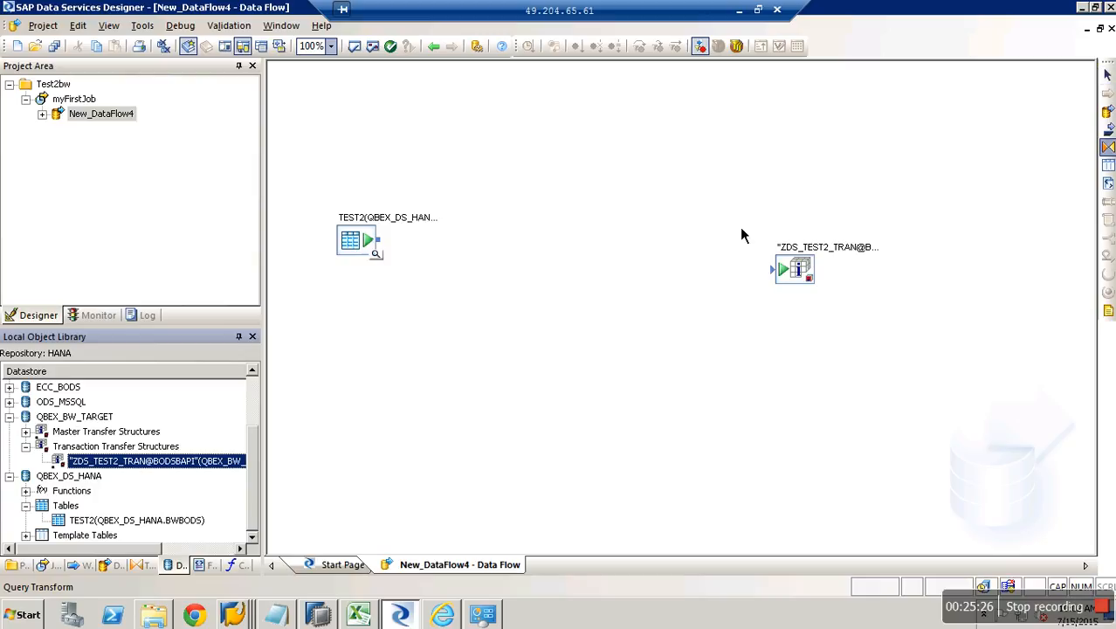
left_click(568, 266)
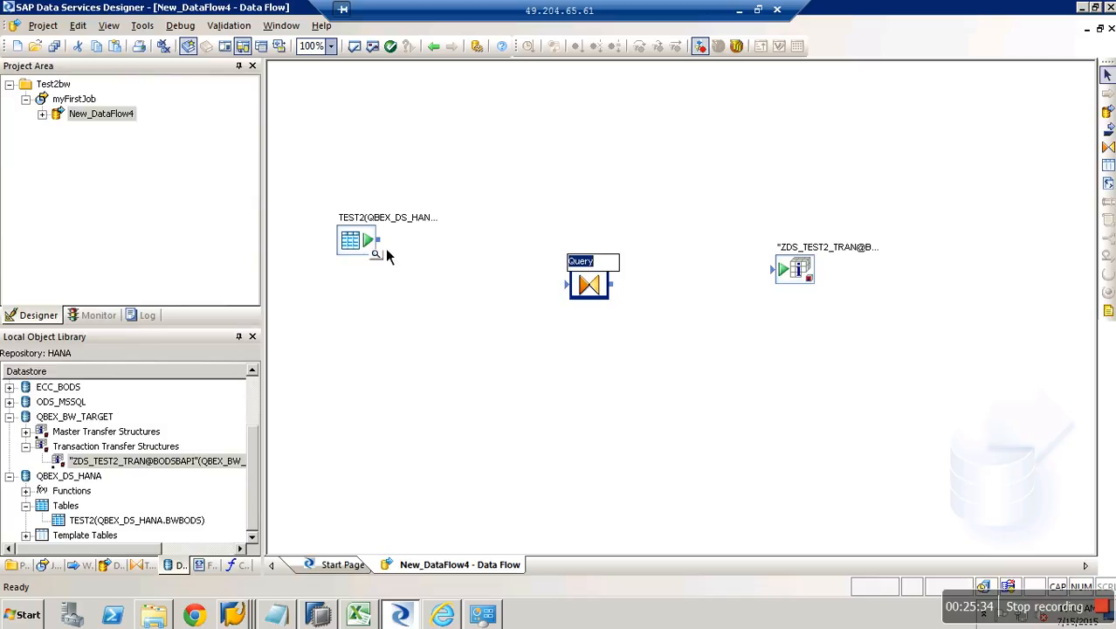
left_click_drag(378, 239, 577, 287)
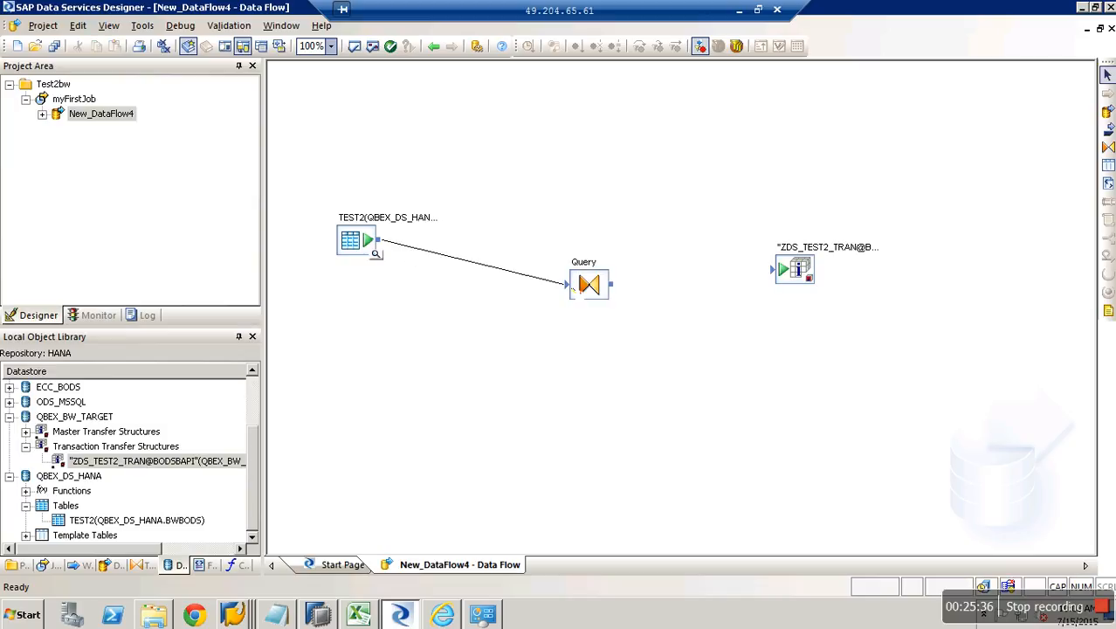
left_click_drag(762, 279, 771, 271)
In the Query Editor, map ZYEAR to CALYEAR, ZAMOUNT to AMOUNT and CURR to CURRENCY.
double_click(591, 285)
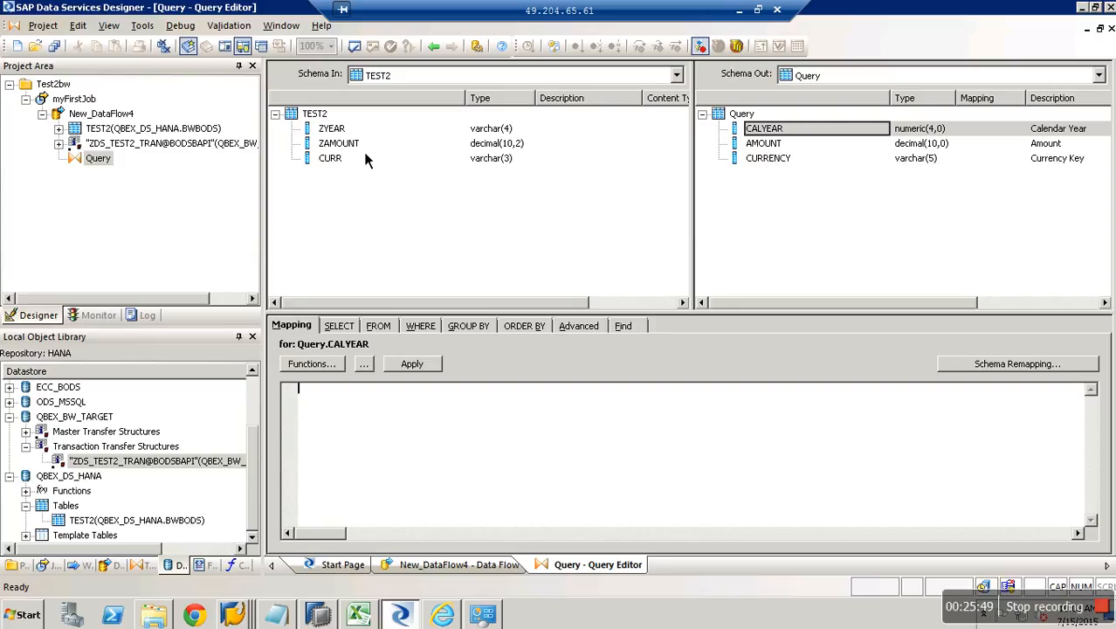
left_click_drag(334, 131, 761, 131)
left_click_drag(343, 147, 759, 144)
left_click_drag(341, 161, 774, 172)
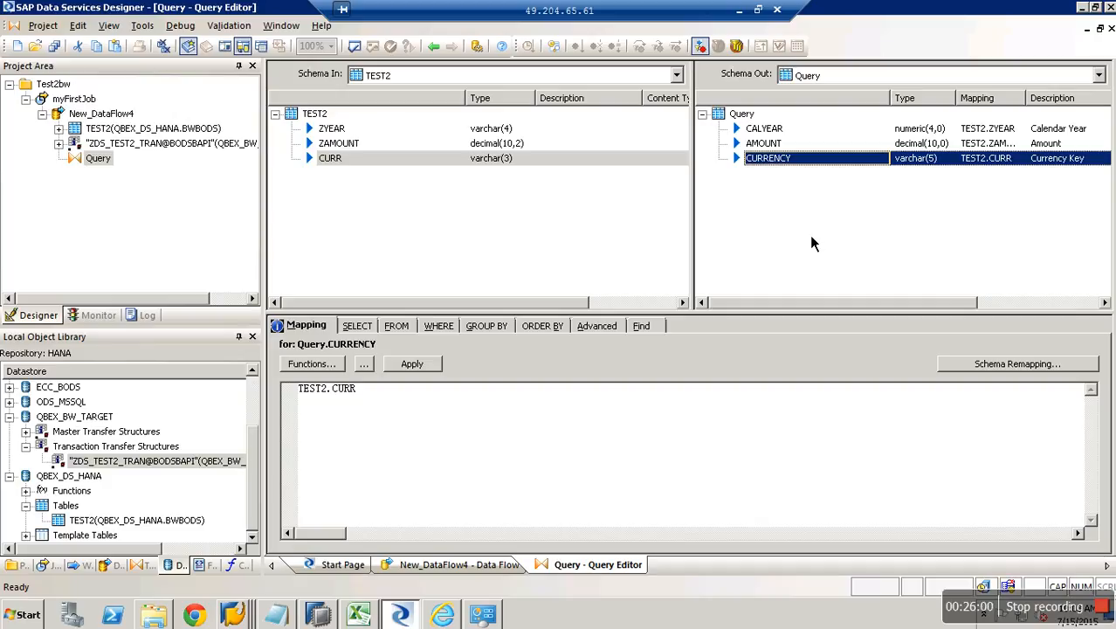
Run Validate All, dismiss the two data-type conversion warnings, and go to the myFirstJob workspace.
left_click(1110, 29)
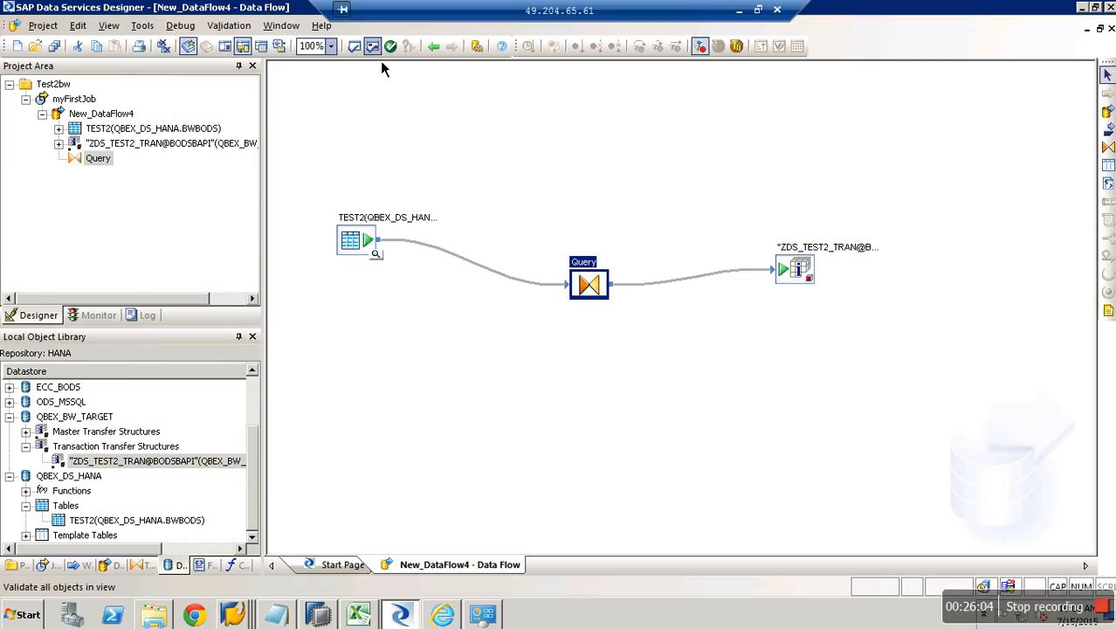
left_click(372, 46)
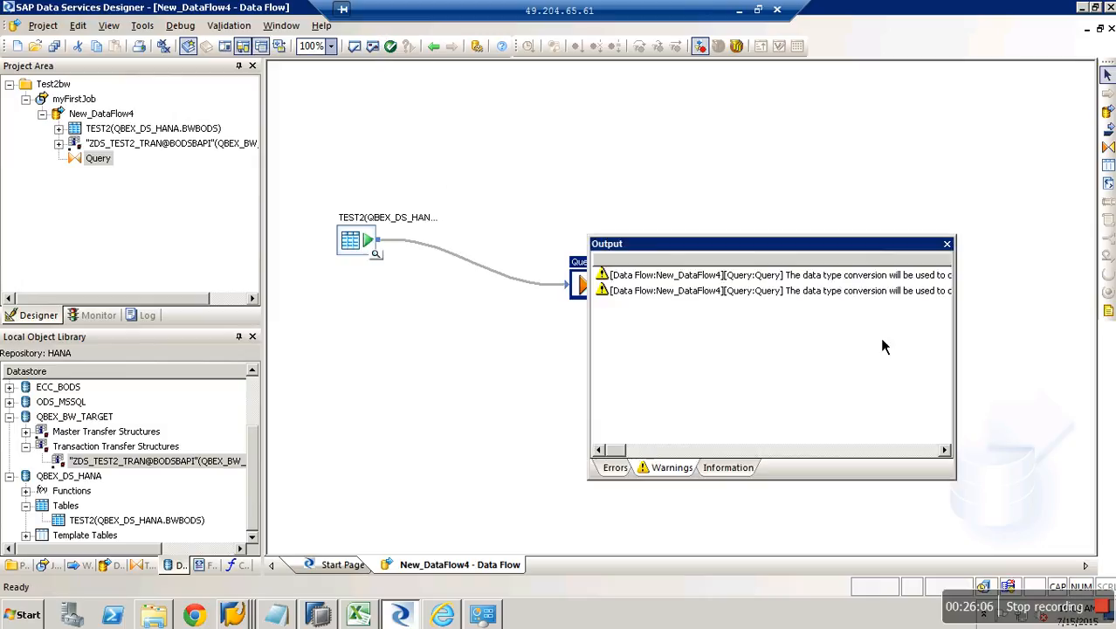
left_click(946, 243)
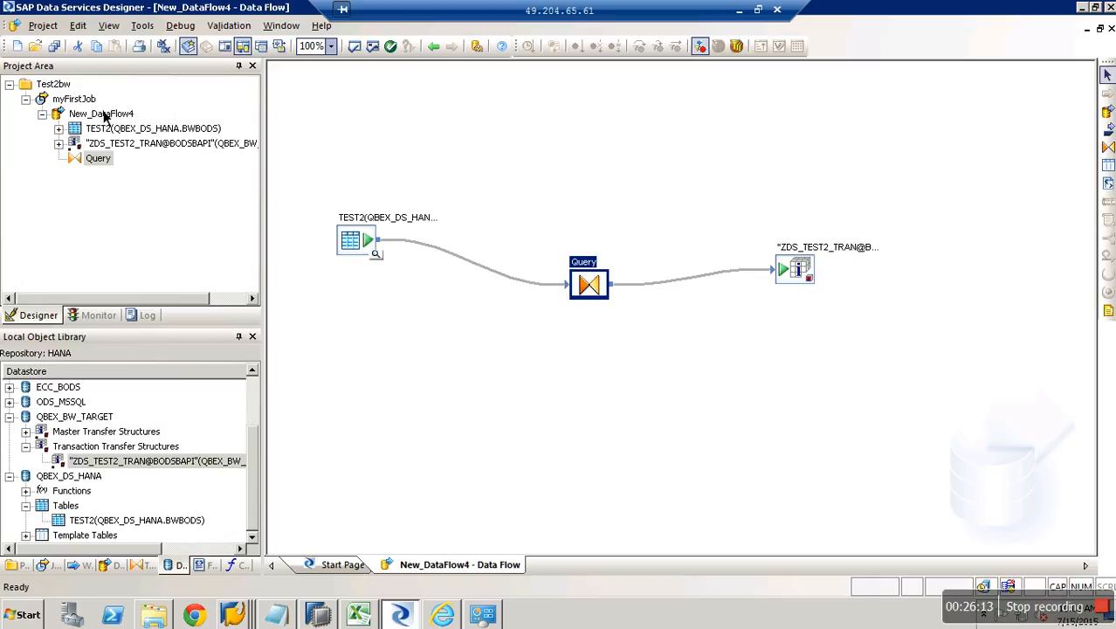
left_click(87, 99)
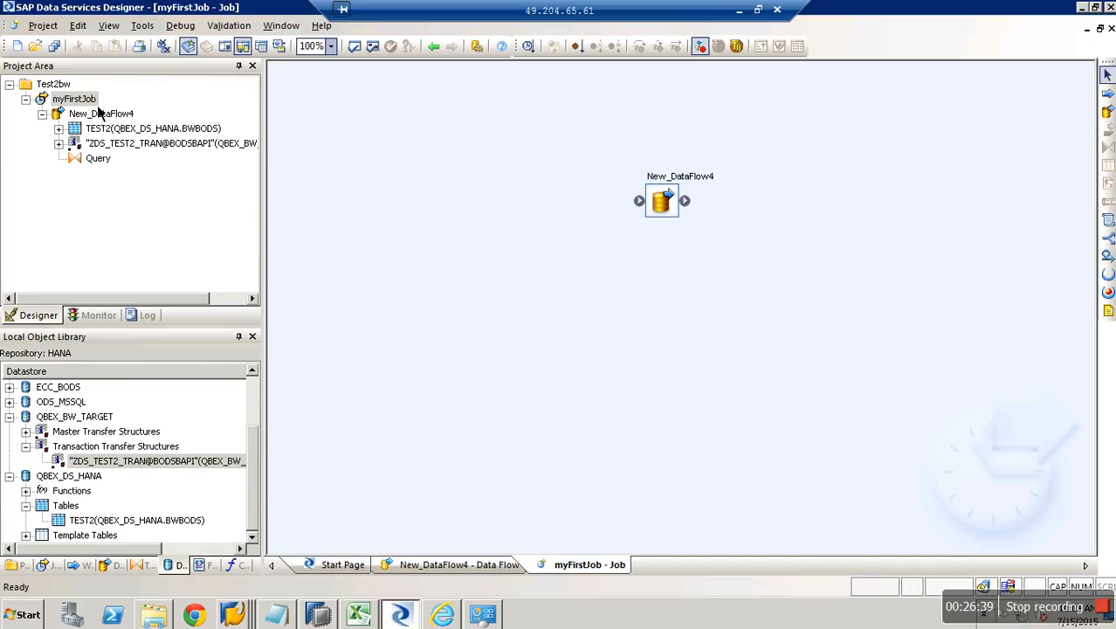
Dismiss myFirstJob's context menu and show the SAP GUI taskbar window list.
right_click(92, 99)
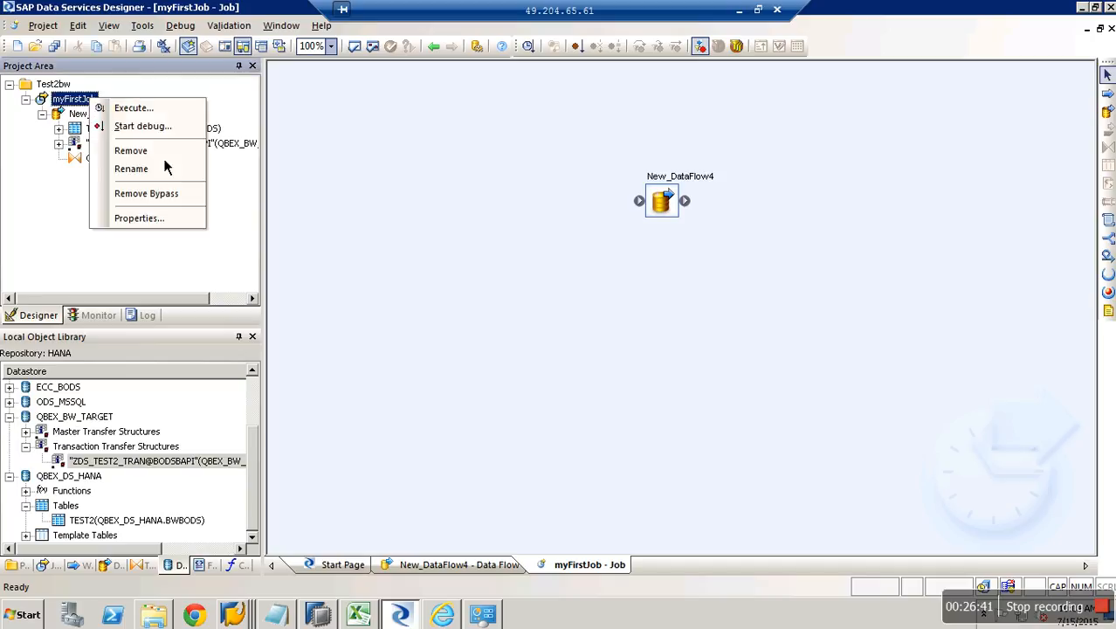
left_click(505, 433)
left_click(241, 616)
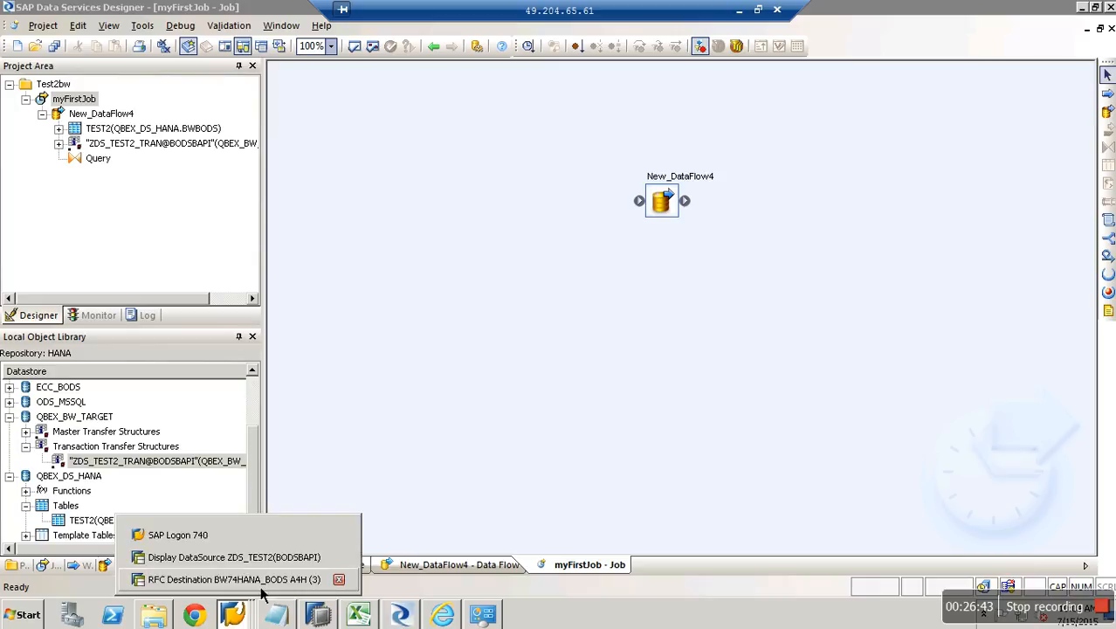
Check that the PSA of DataSource ZDS_TEST2 lists no requests, then return to Designer.
left_click(323, 553)
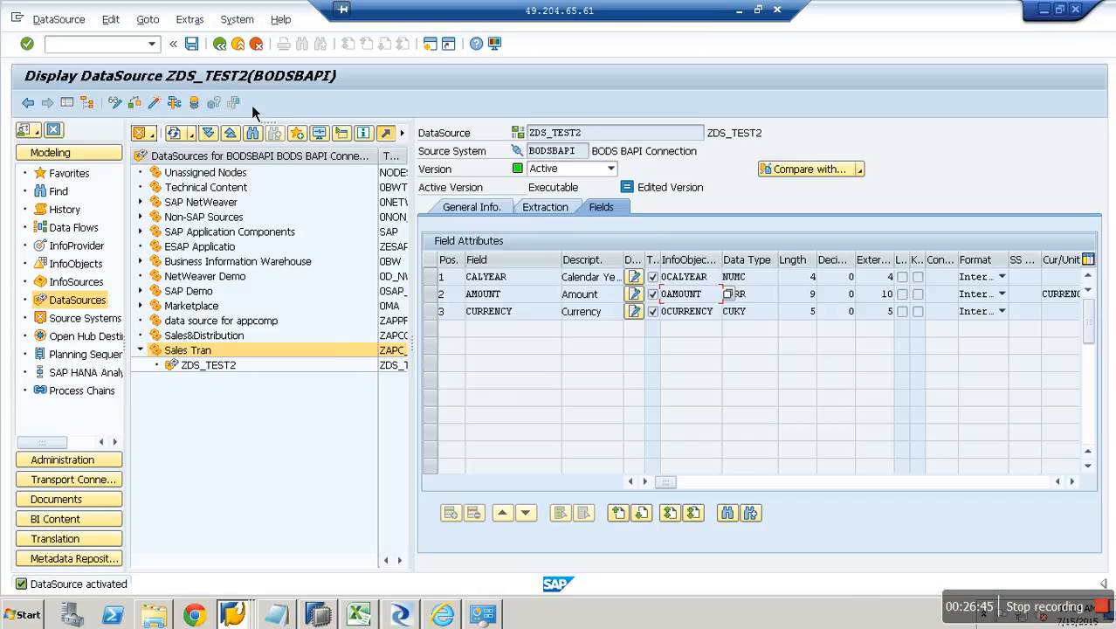
left_click(200, 107)
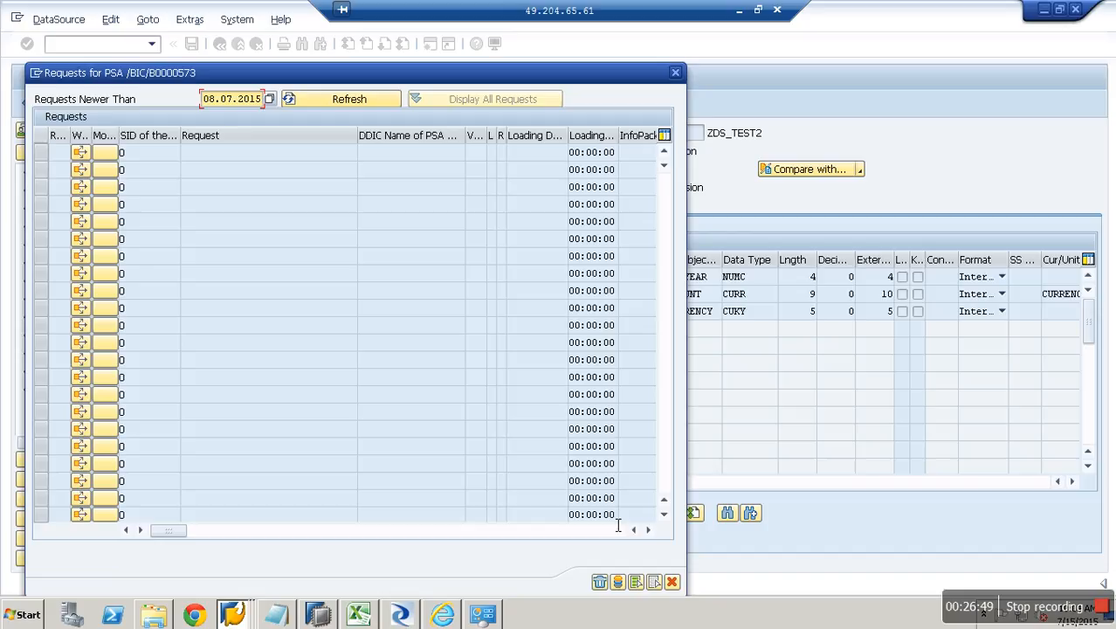
left_click(672, 582)
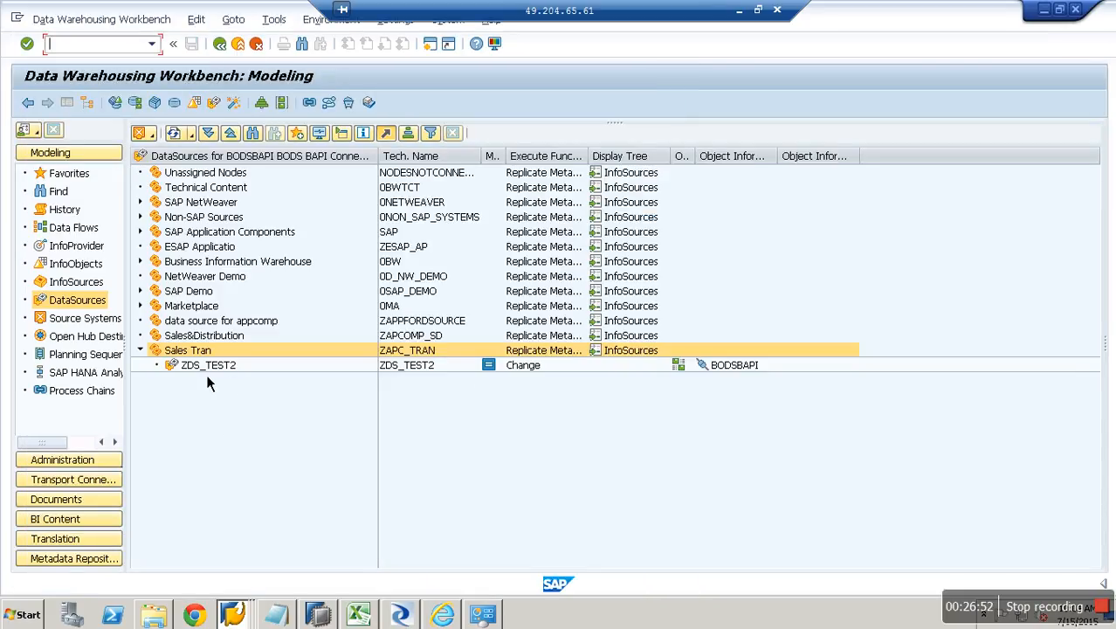
key("alt+Tab")
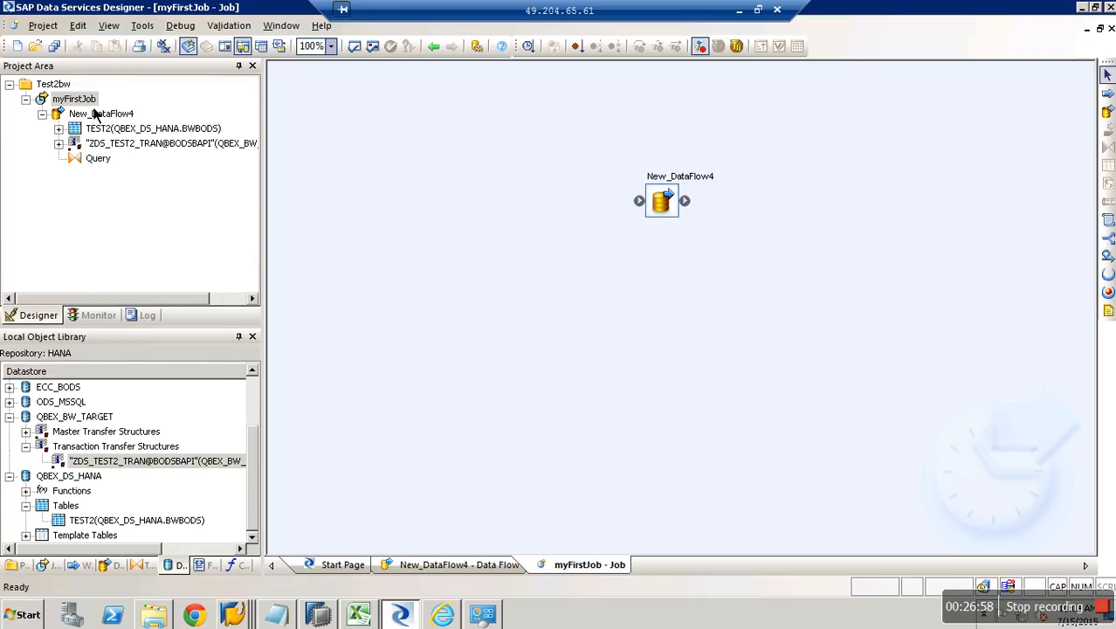
Execute myFirstJob, saving all changes and accepting the default execution properties.
right_click(84, 99)
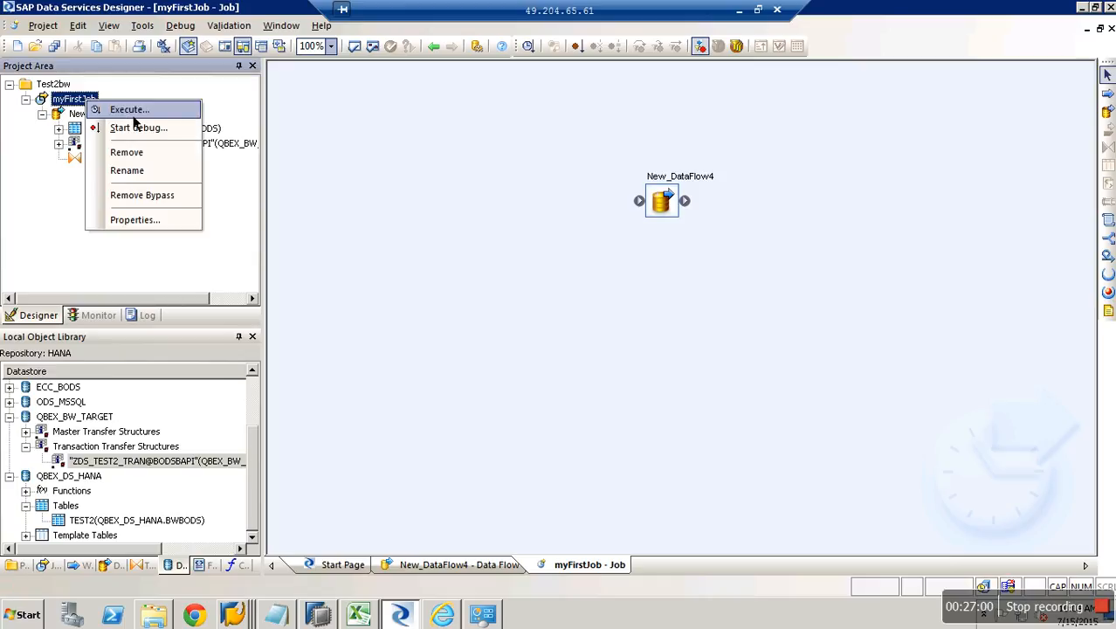
left_click(131, 112)
left_click(462, 395)
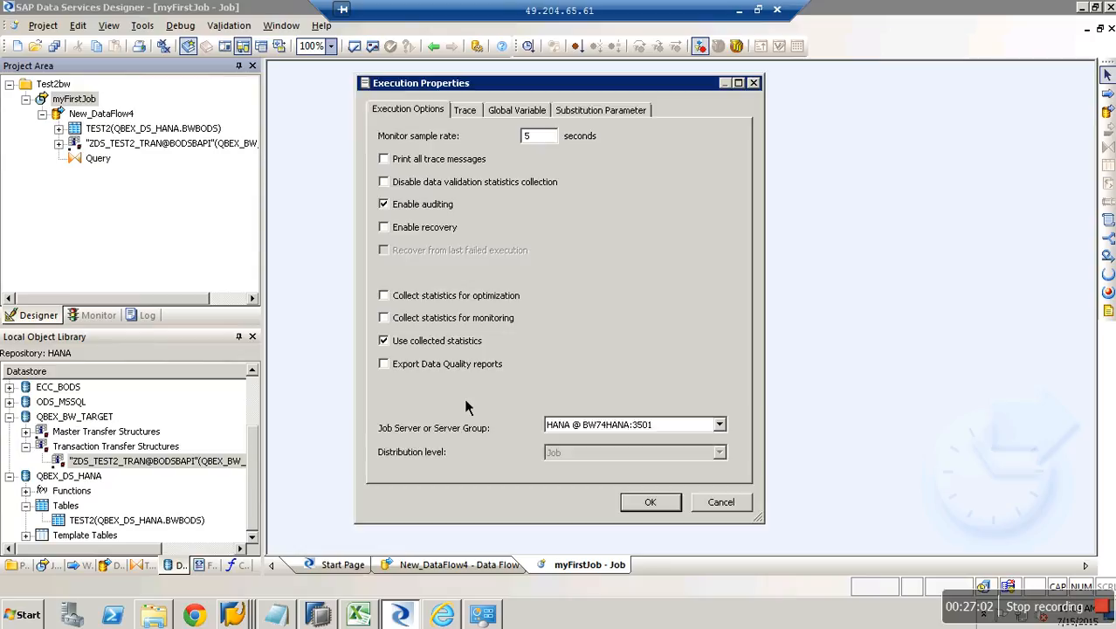
left_click(651, 502)
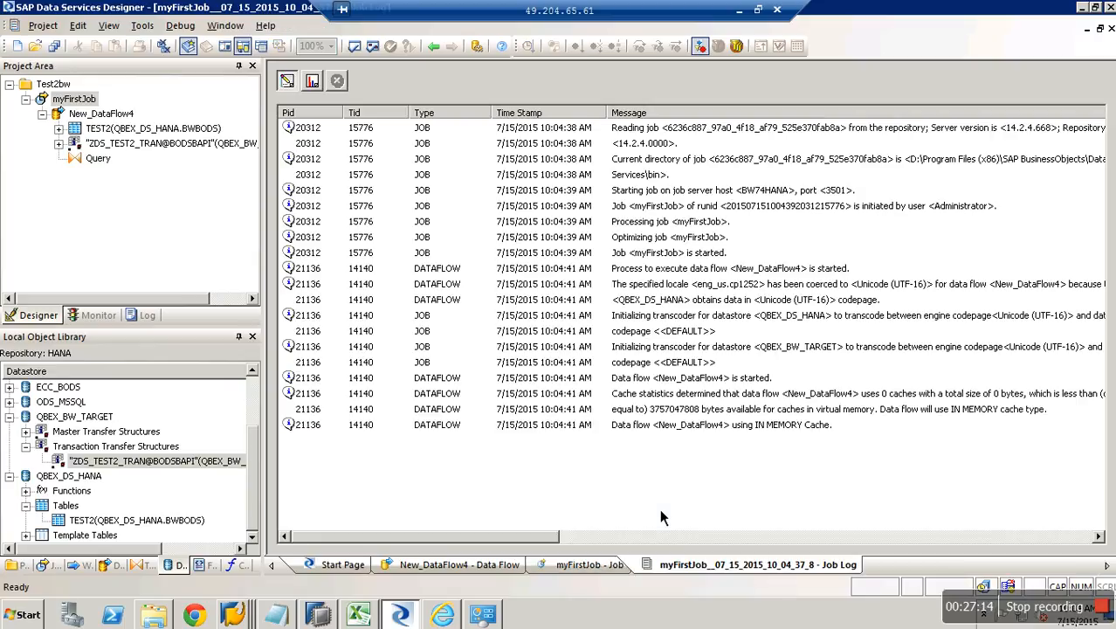
Review the Monitor and Trace logs confirming myFirstJob completed successfully with 4 rows.
left_click(312, 81)
left_click(292, 86)
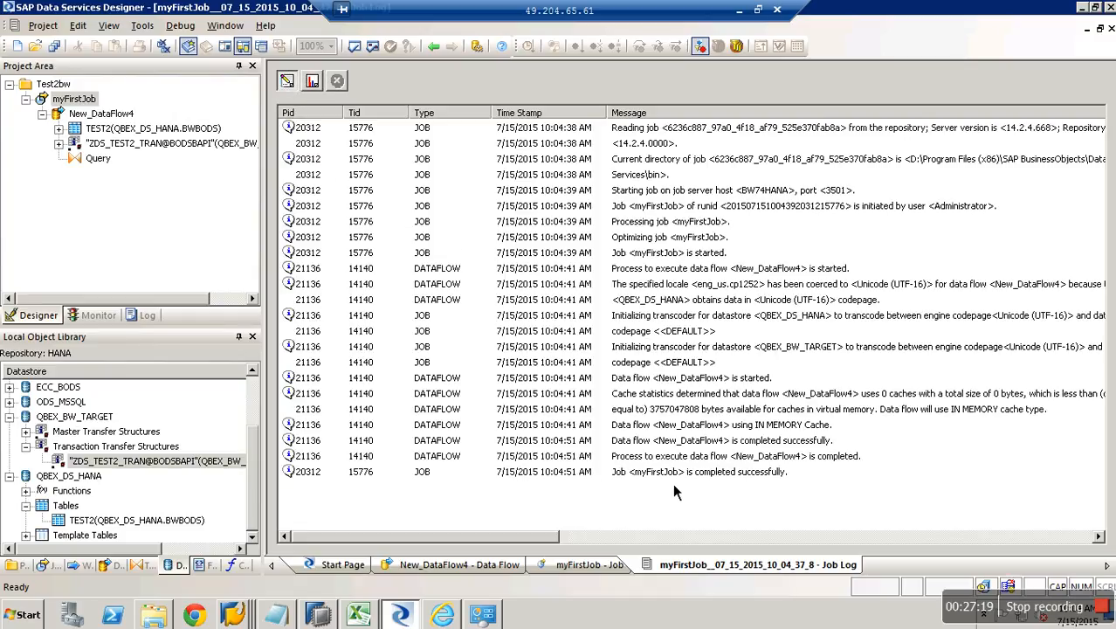
left_click(720, 476)
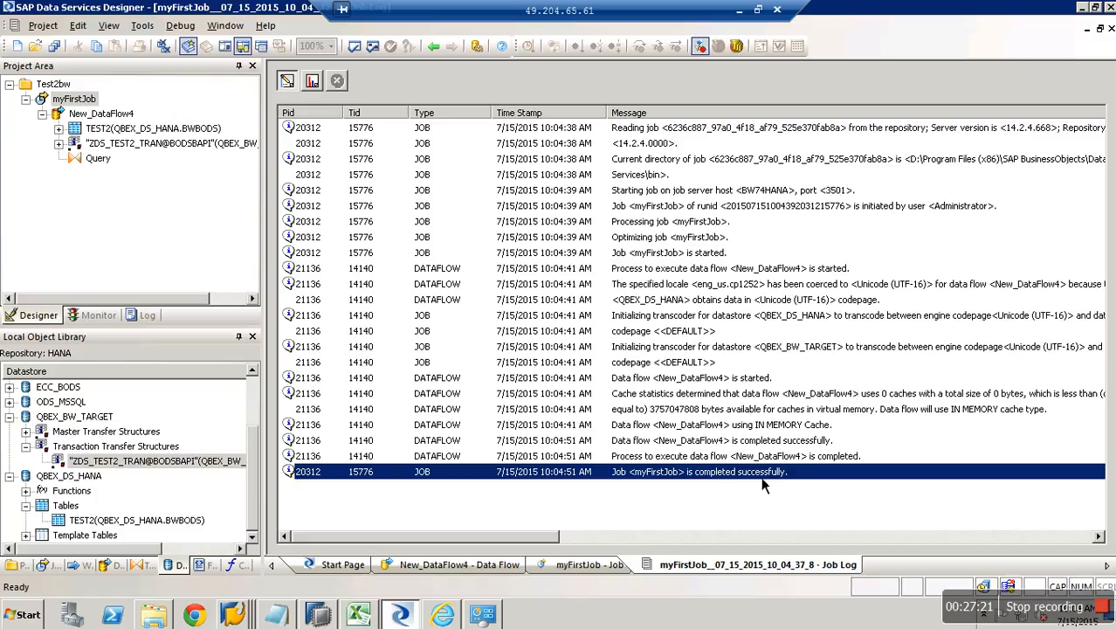
left_click(248, 620)
left_click(244, 573)
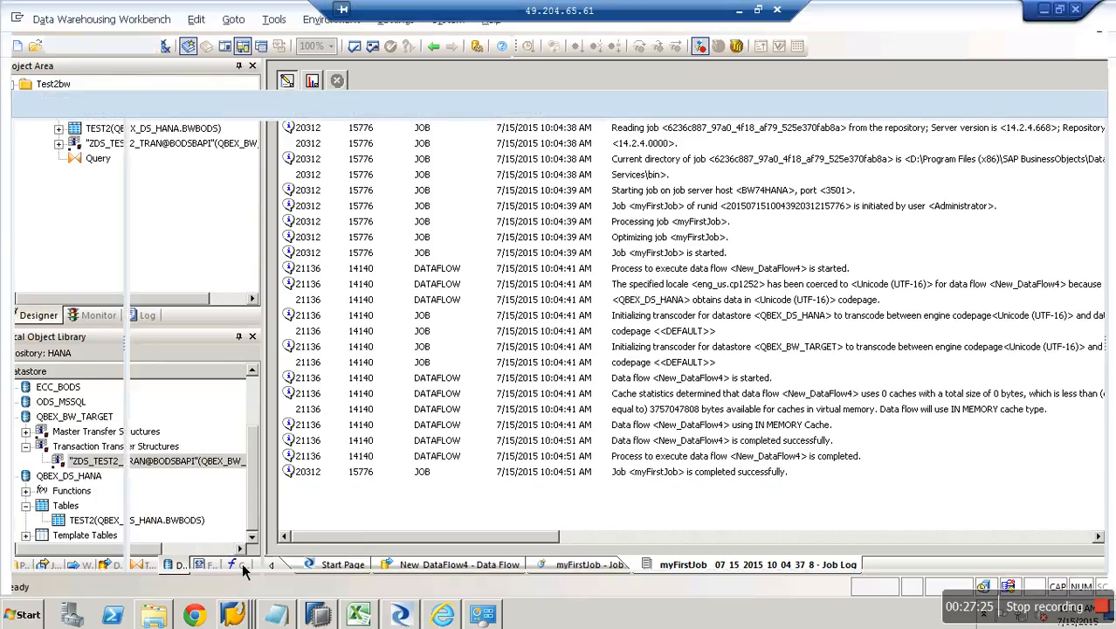
right_click(219, 366)
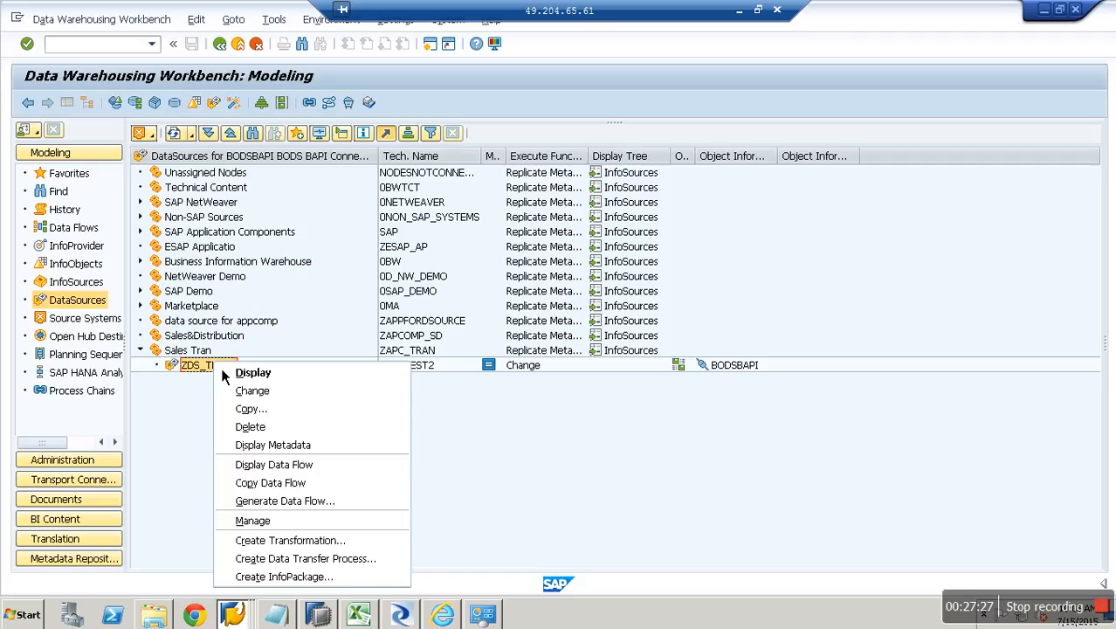
left_click(297, 524)
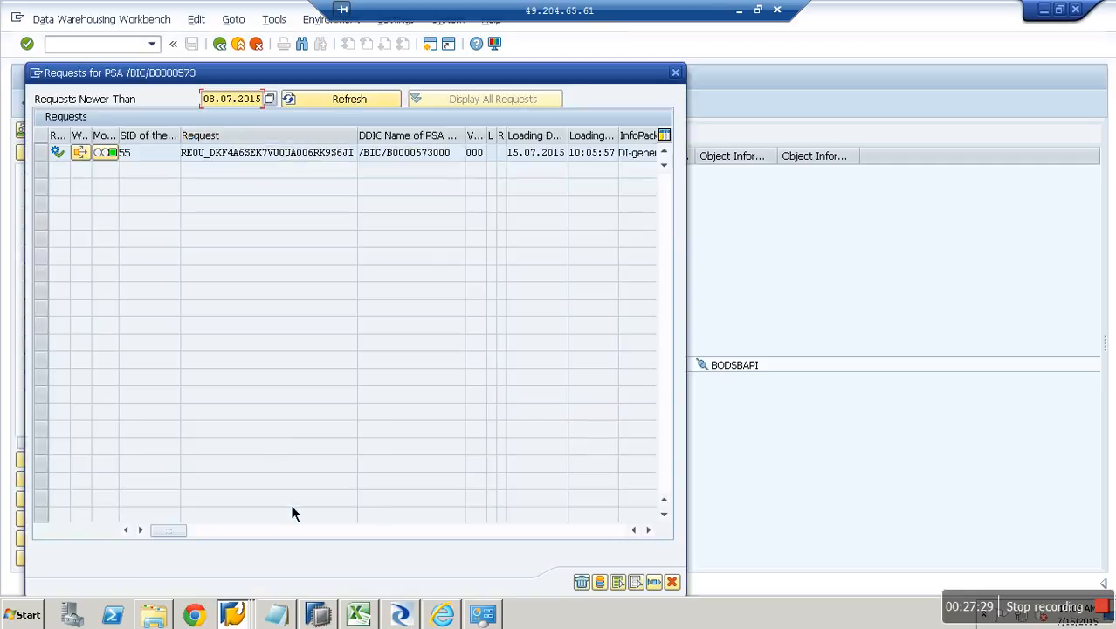
left_click(140, 154)
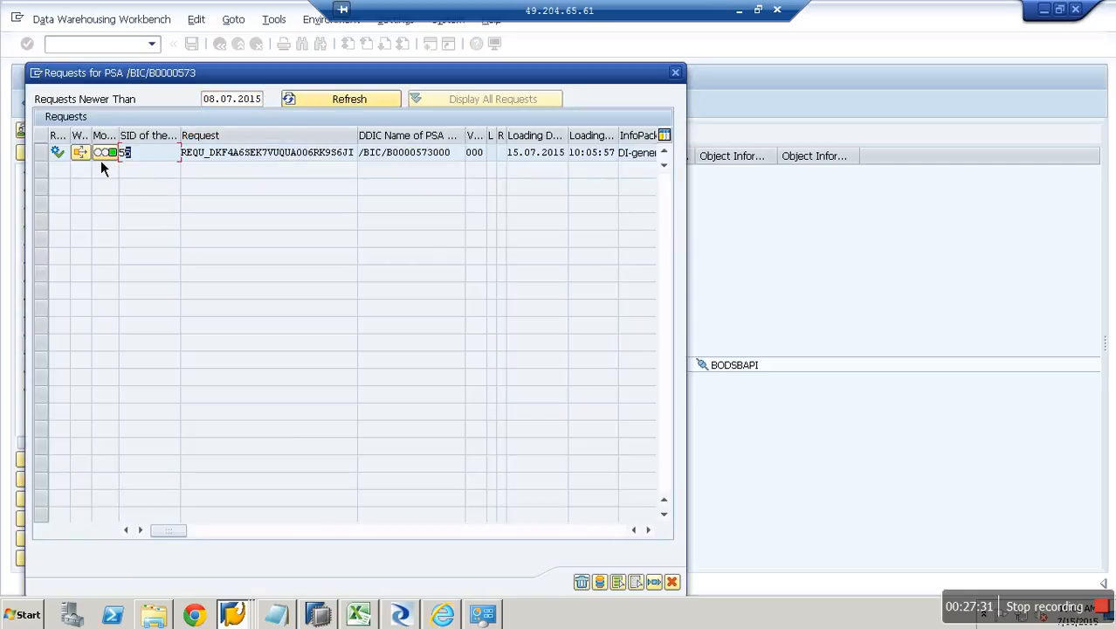
left_click(55, 157)
left_click(600, 581)
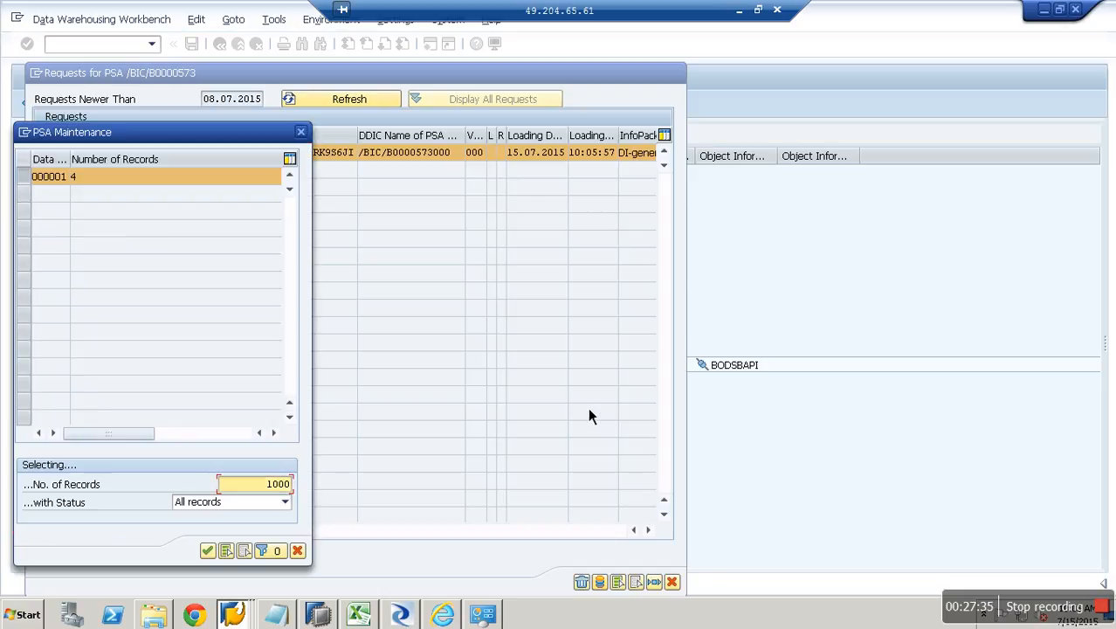
left_click(208, 552)
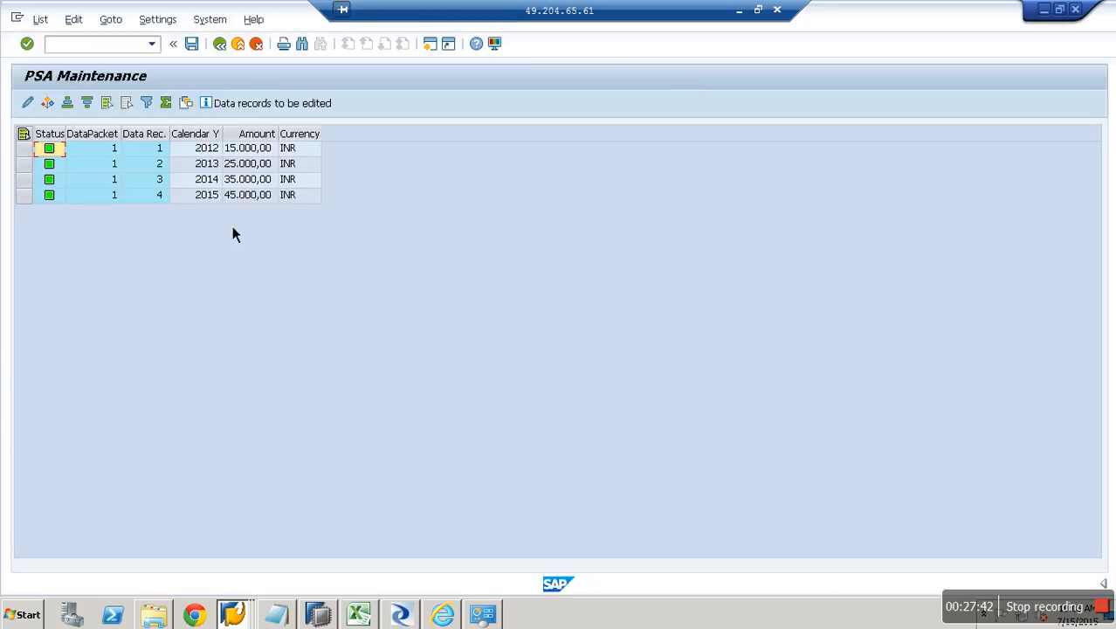
left_click(237, 45)
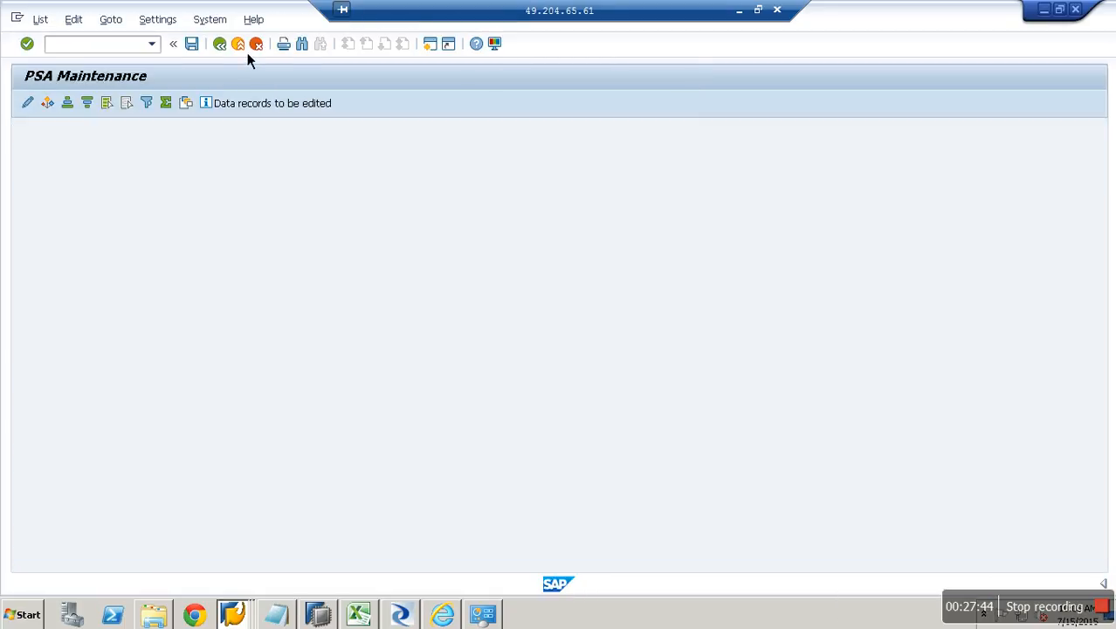
left_click(672, 582)
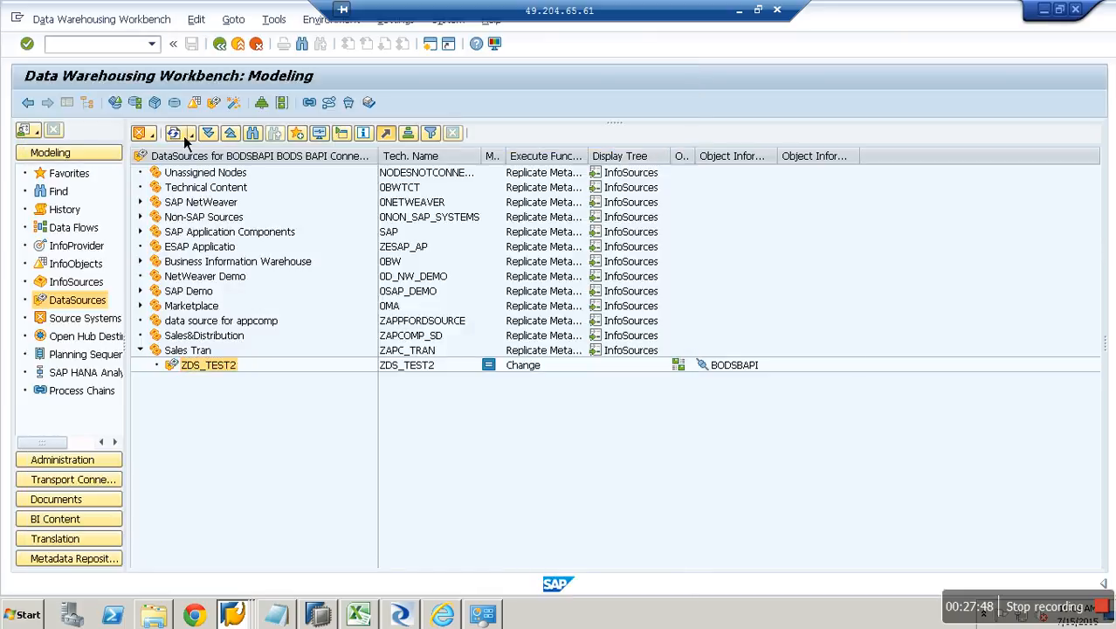
Refresh the DataSource tree and select ZDS_TEST2's DI-generated InfoPackage.
left_click(184, 136)
left_click(158, 366)
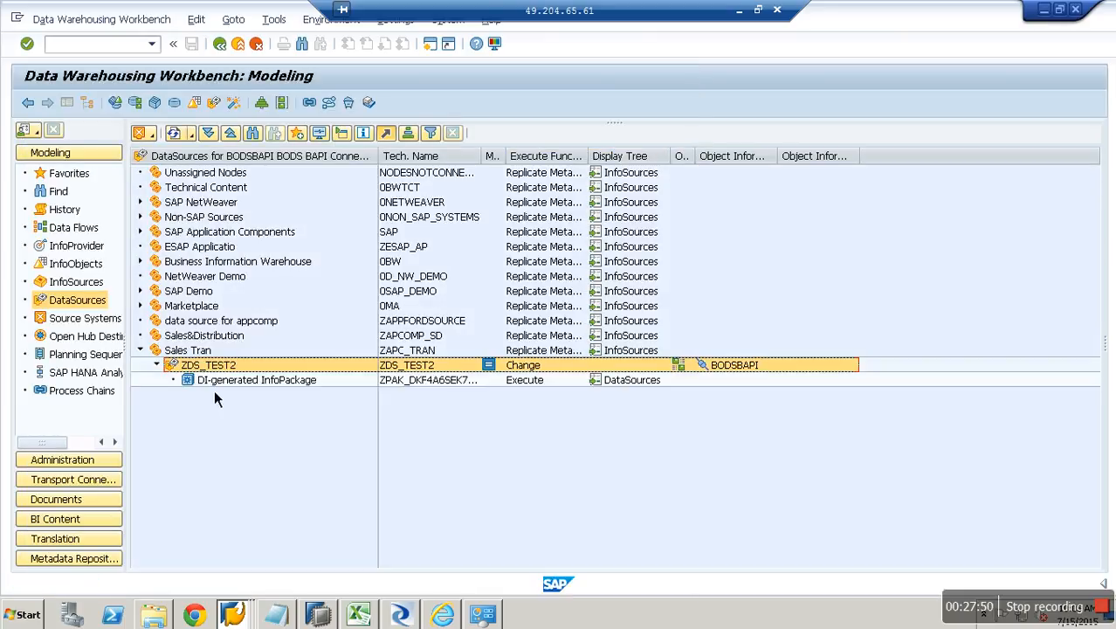
left_click(278, 387)
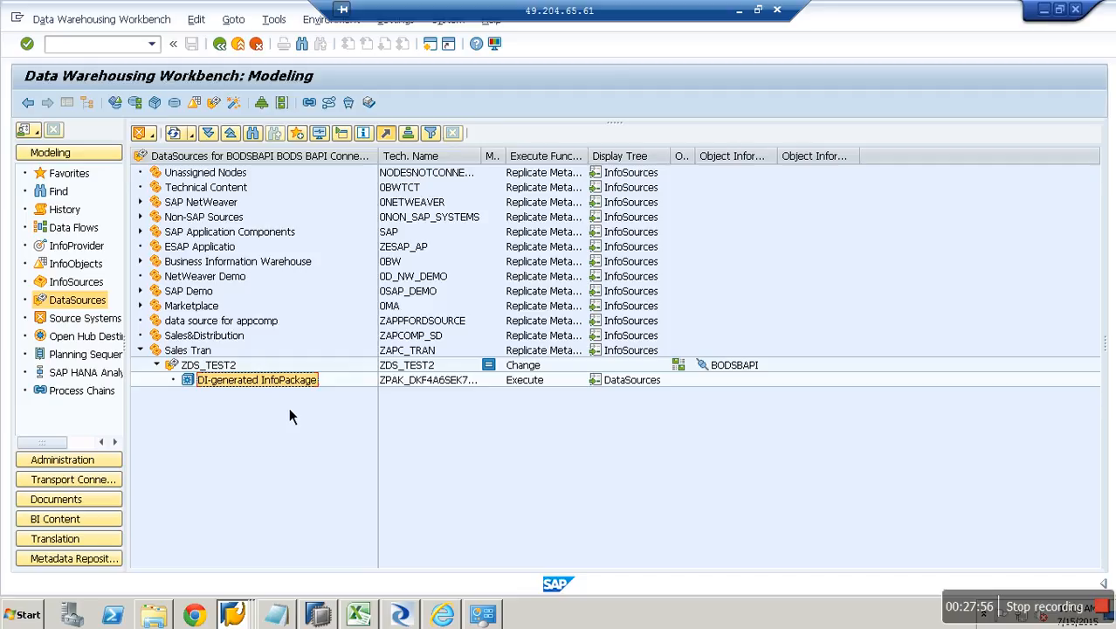
Delete the loaded request from ZDS_TEST2's PSA through Manage.
right_click(215, 366)
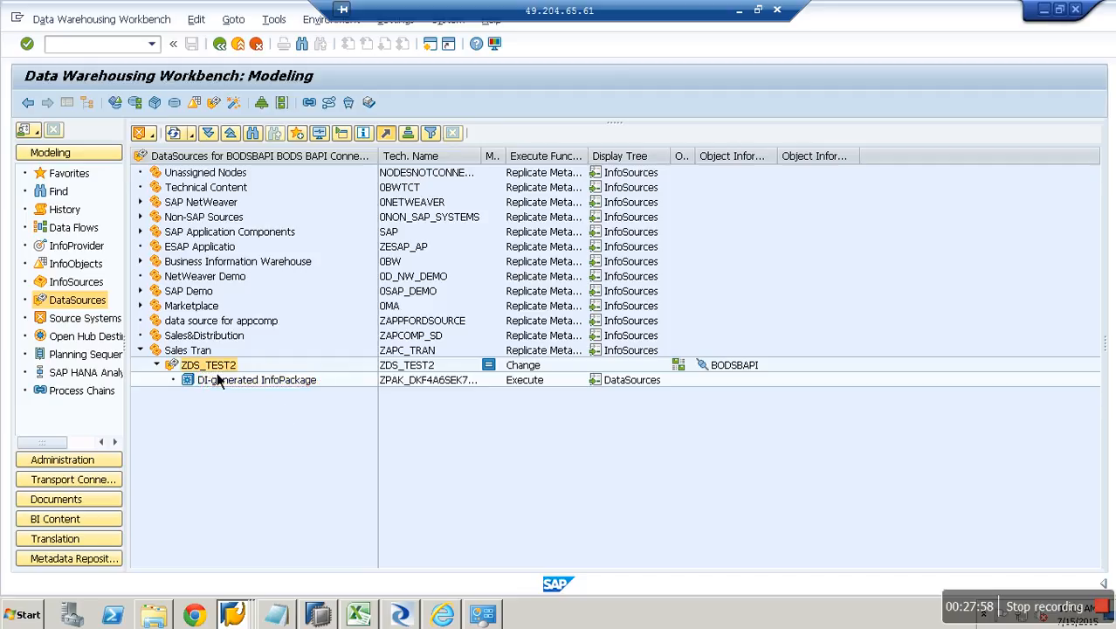
left_click(266, 524)
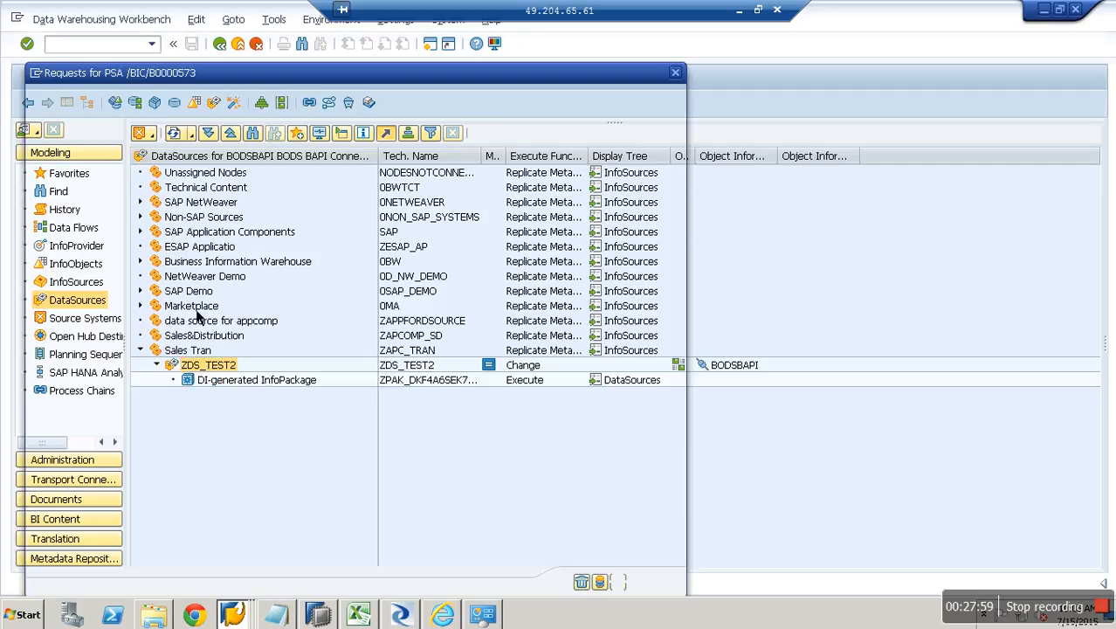
left_click(50, 158)
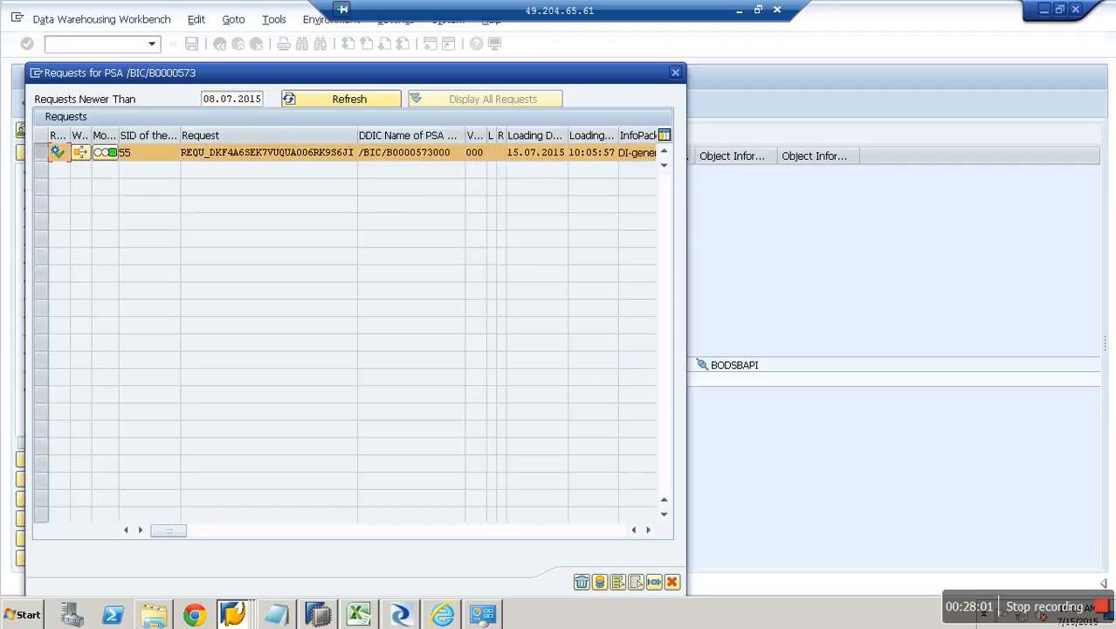
left_click(584, 584)
left_click(267, 327)
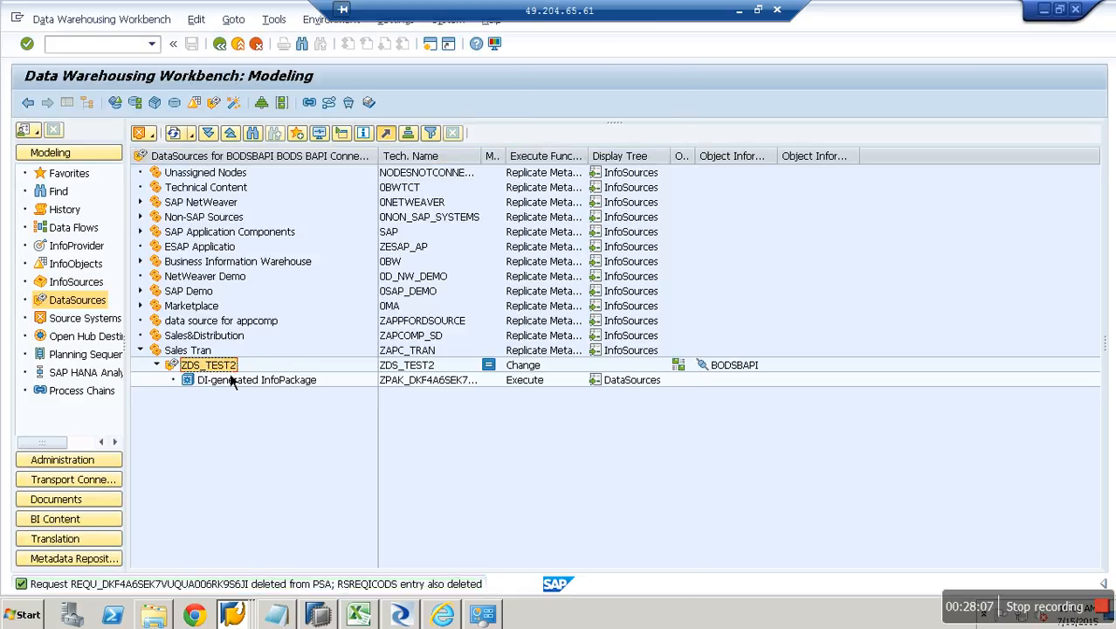
Create an InfoPackage for ZDS_TEST2 with the description 'LOAD FROM BODS'.
right_click(230, 372)
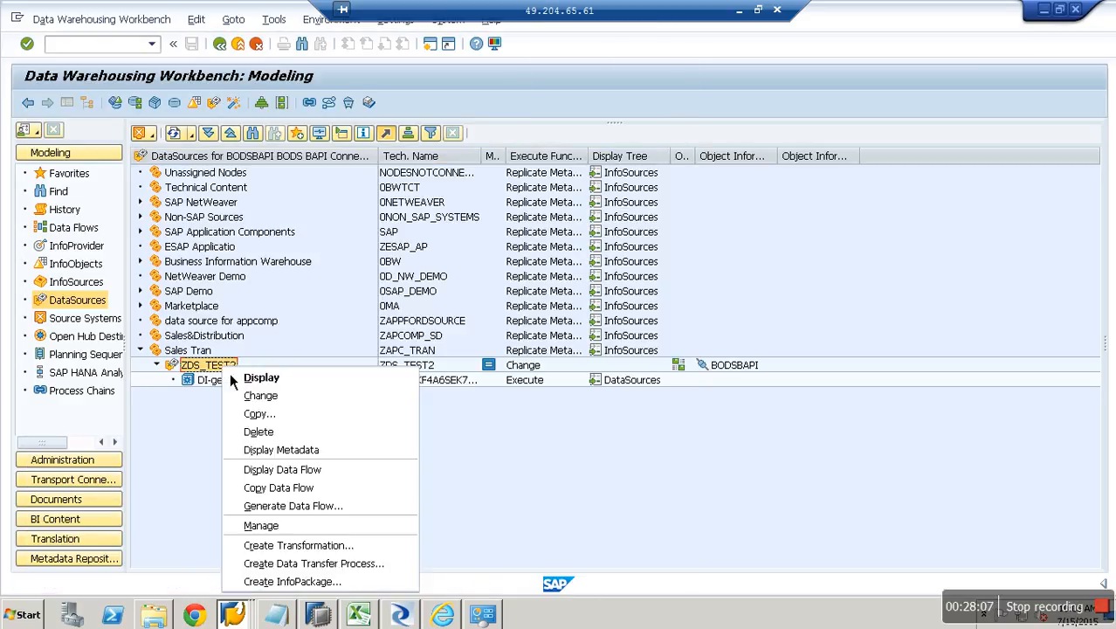
left_click(349, 581)
type("LOAD FROM BODS")
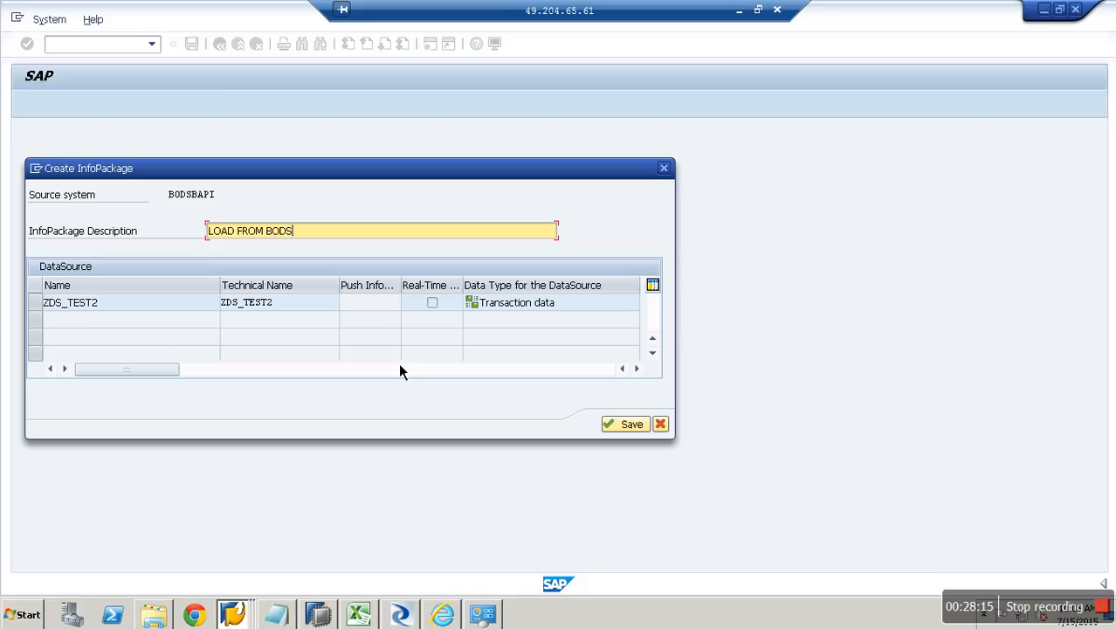
key("Return")
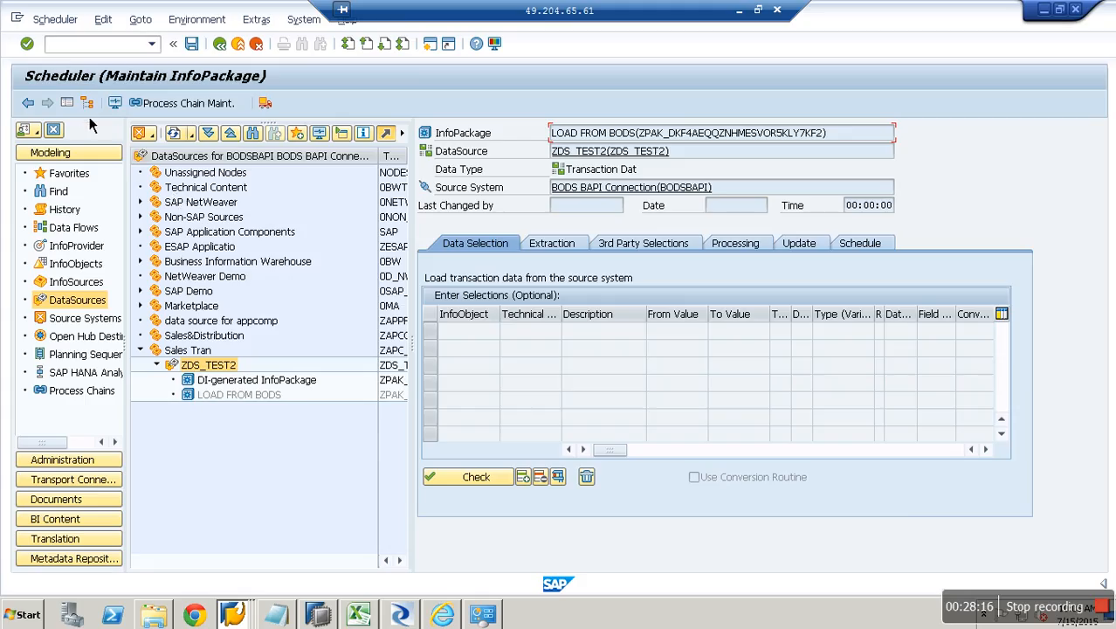
Hide the navigation tree and view the Extraction and 3rd Party Selections tabs.
left_click(87, 103)
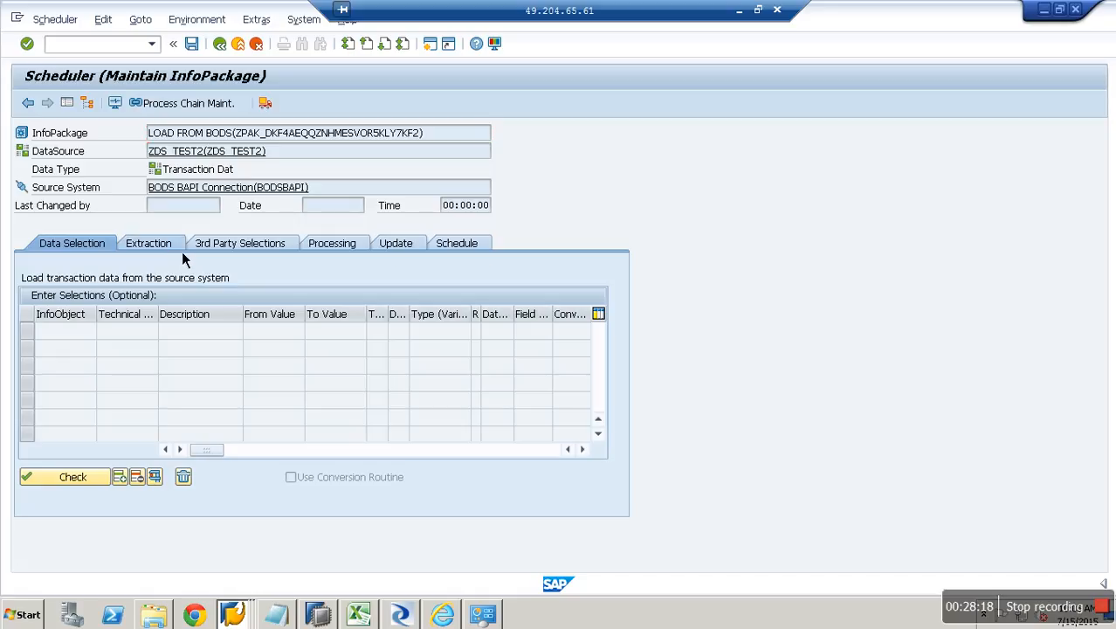
left_click(166, 245)
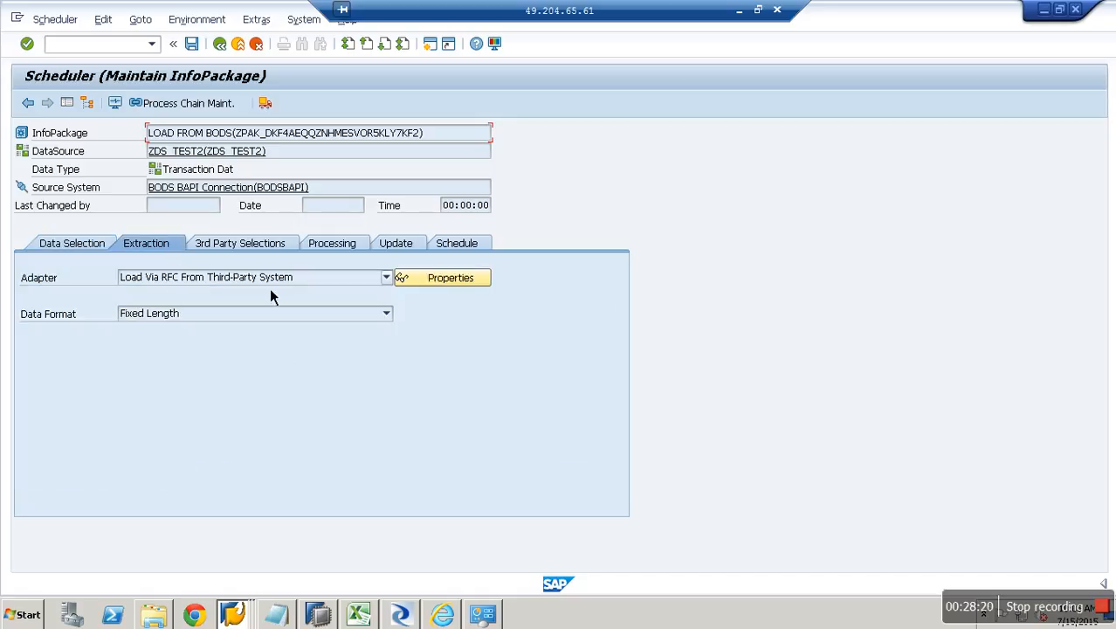
left_click(249, 247)
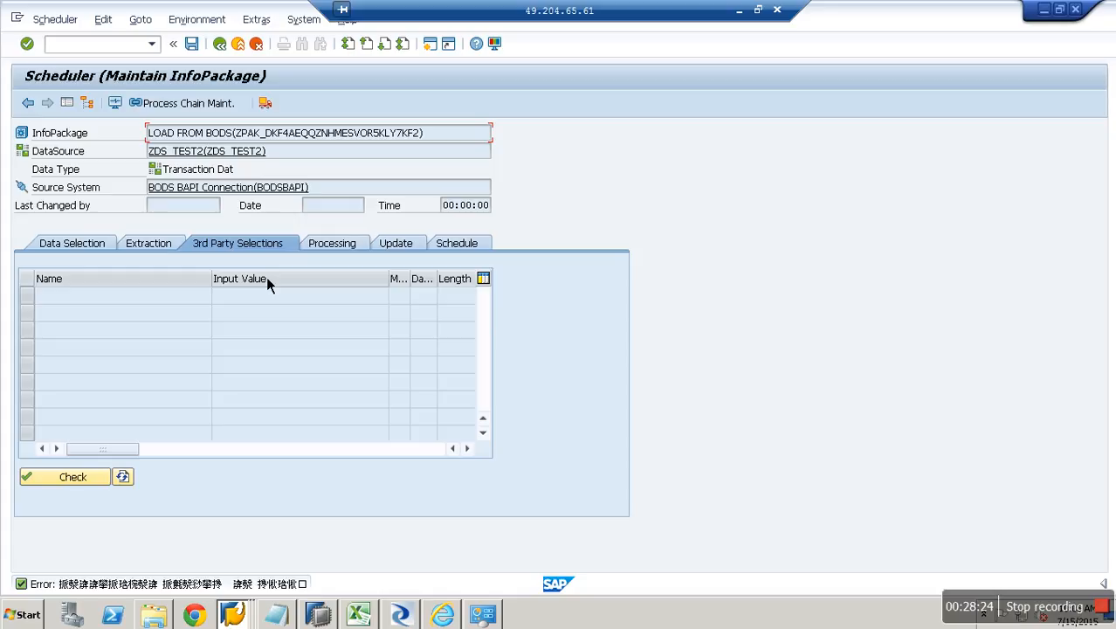
Set Repository HANA, JobServer HANA and Jobname myFirstJob, then run Check.
left_click(126, 480)
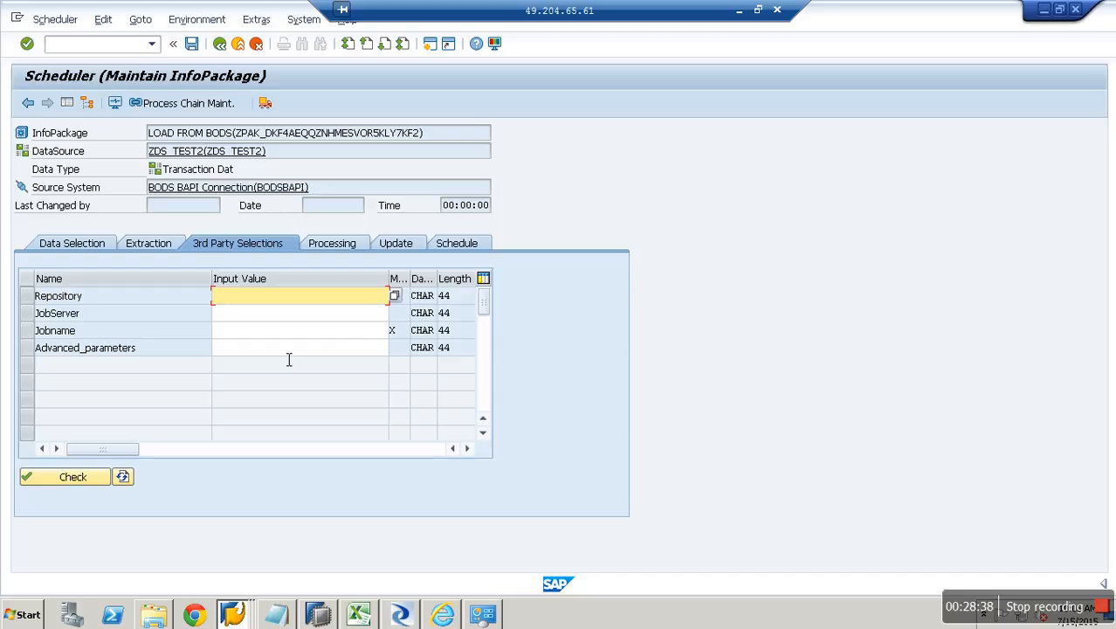
left_click(392, 296)
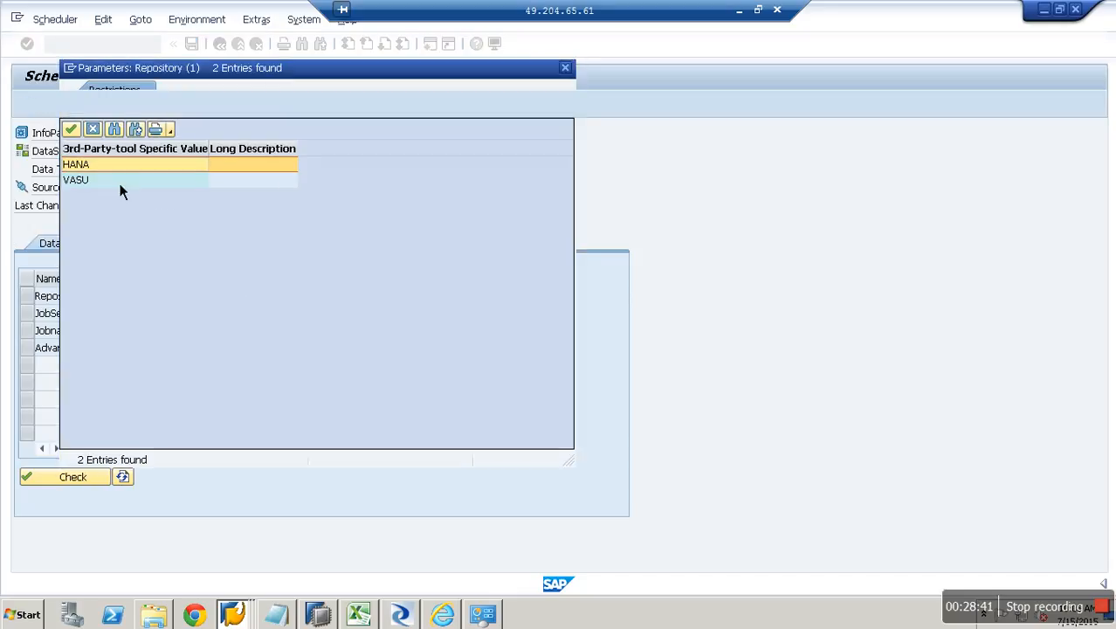
double_click(109, 166)
left_click(381, 315)
left_click(395, 312)
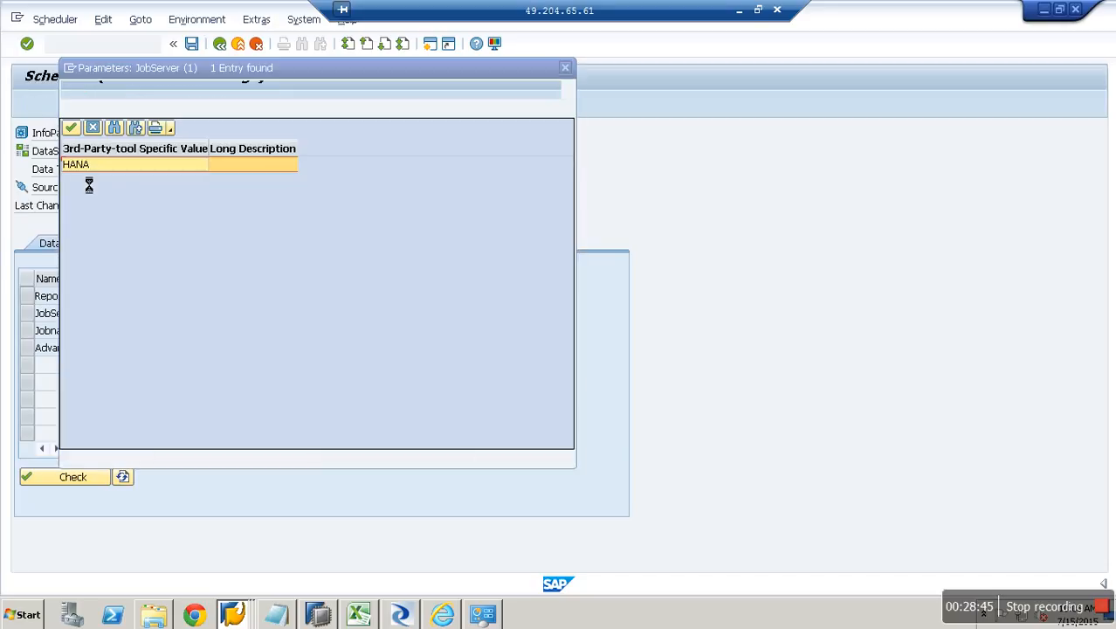
double_click(96, 166)
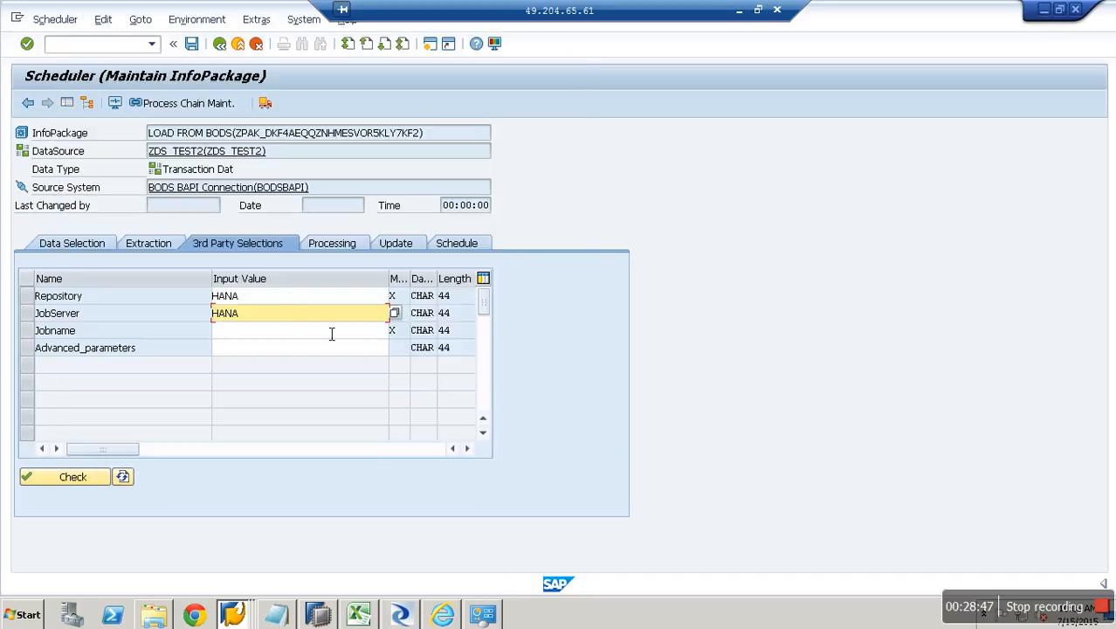
left_click(350, 332)
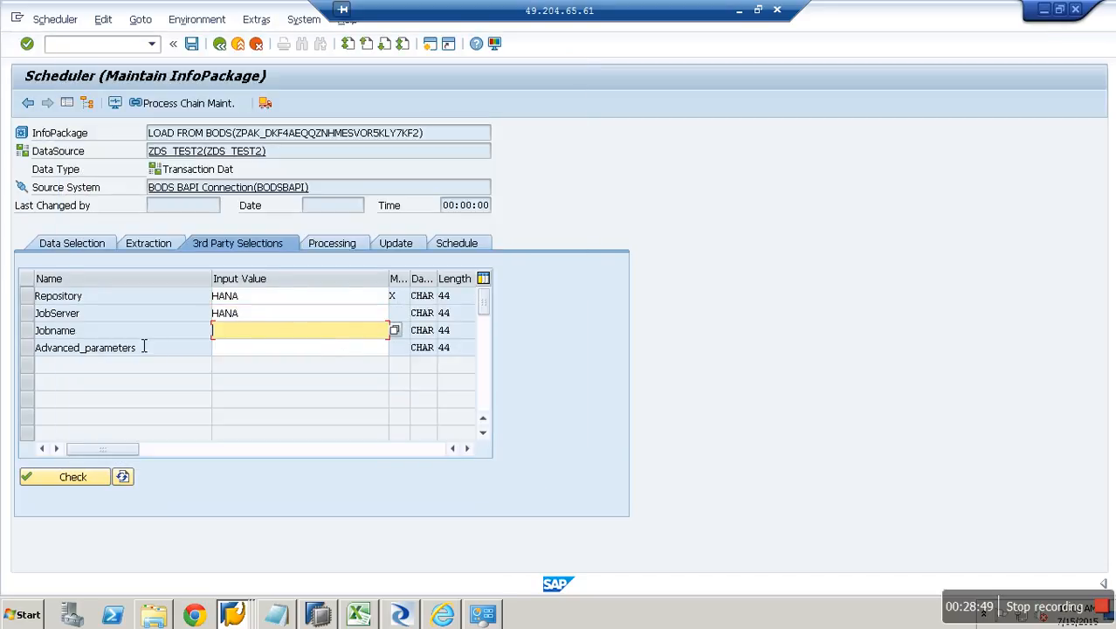
left_click(403, 335)
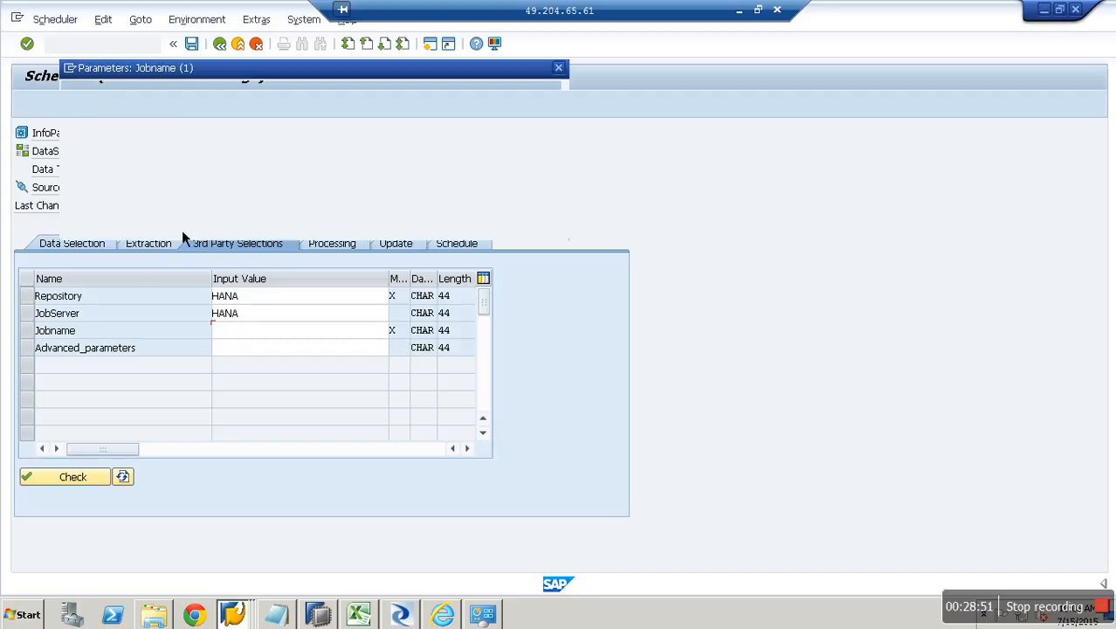
double_click(91, 338)
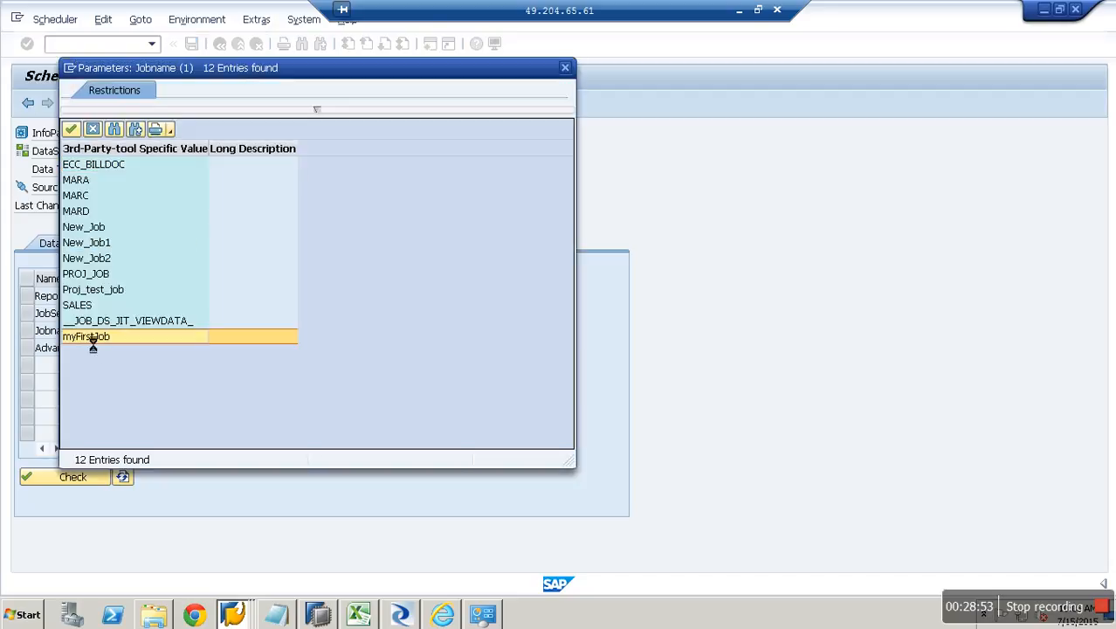
left_click(77, 478)
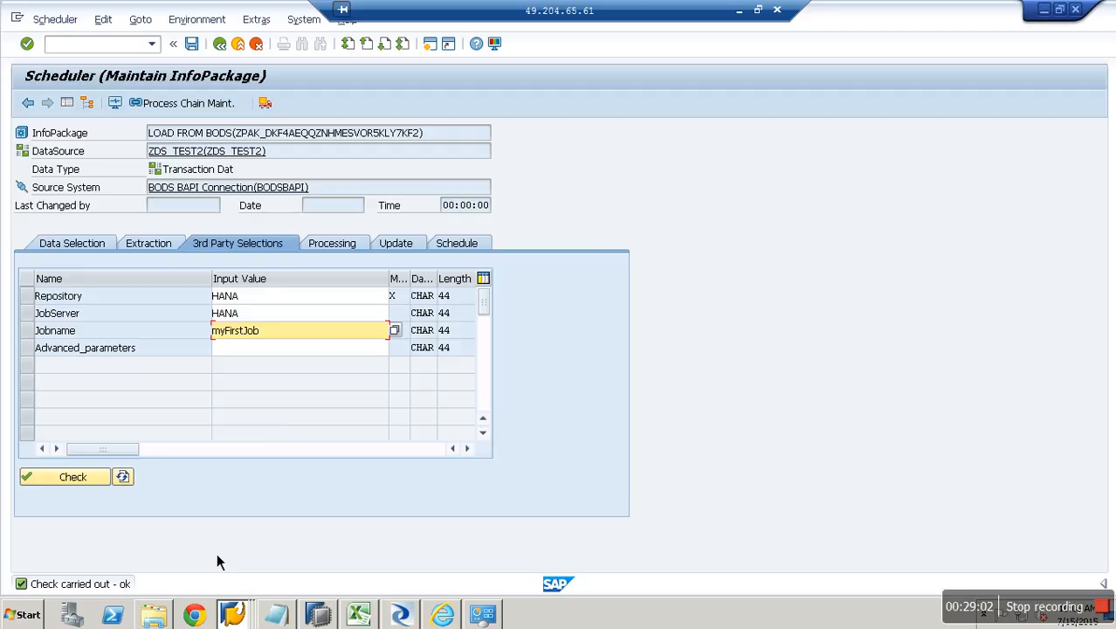
Start the LOAD FROM BODS load immediately and confirm in the monitor that 4 records arrived.
left_click(350, 248)
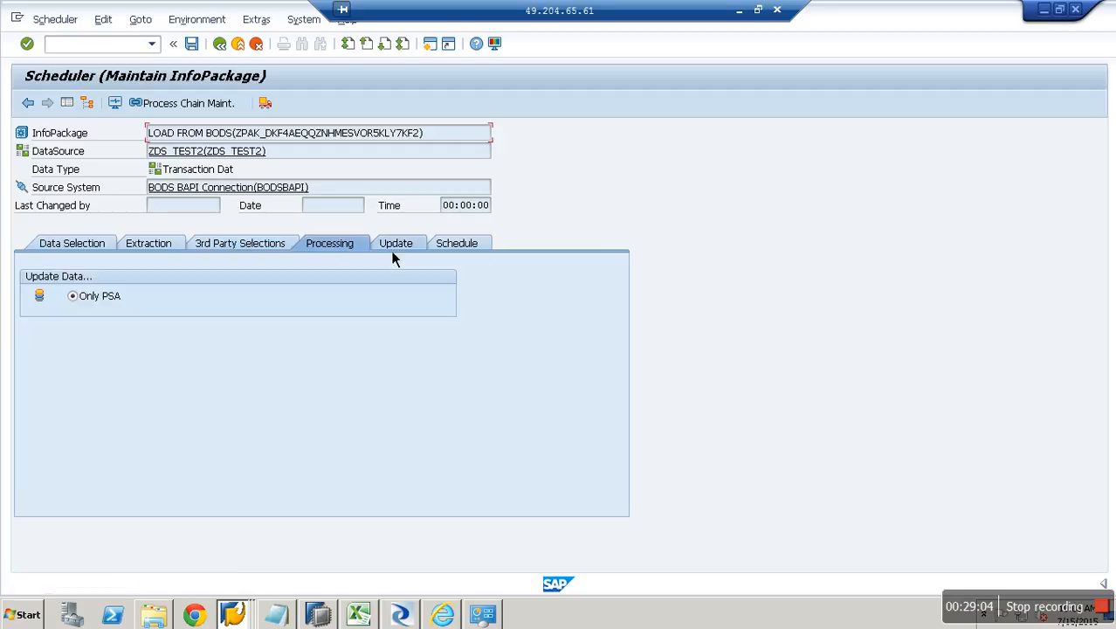
left_click(394, 247)
left_click(472, 248)
left_click(101, 407)
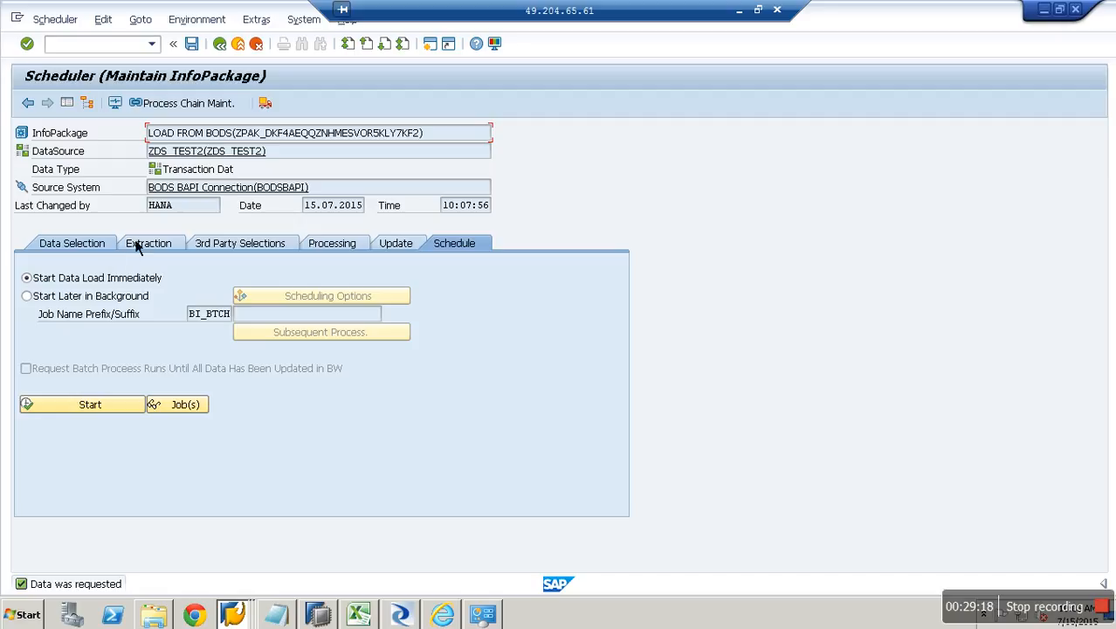
left_click(121, 105)
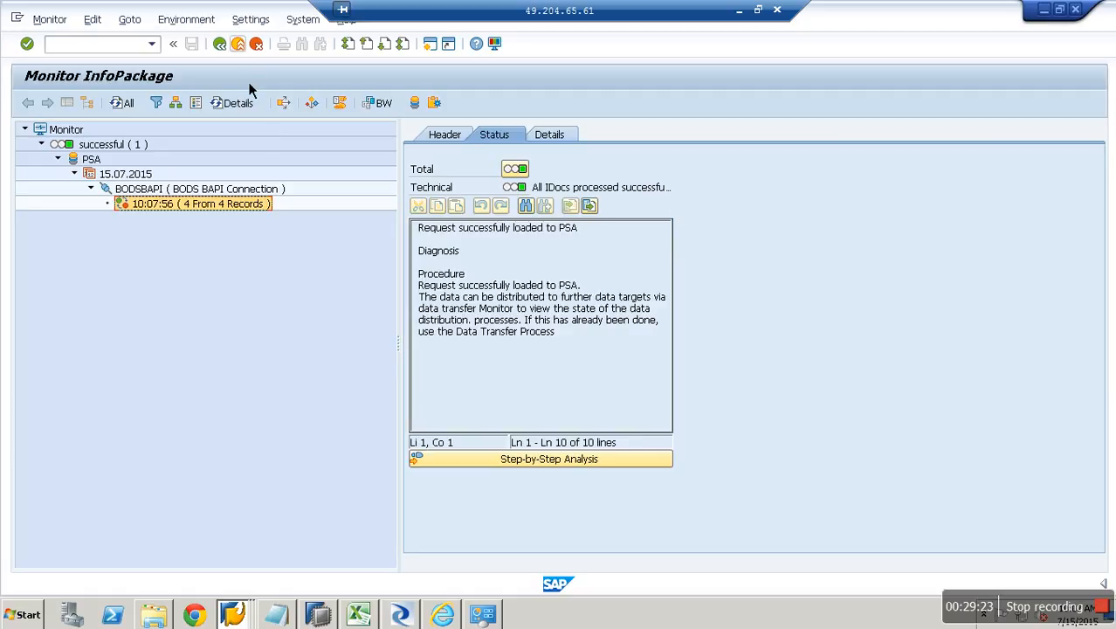
left_click(237, 44)
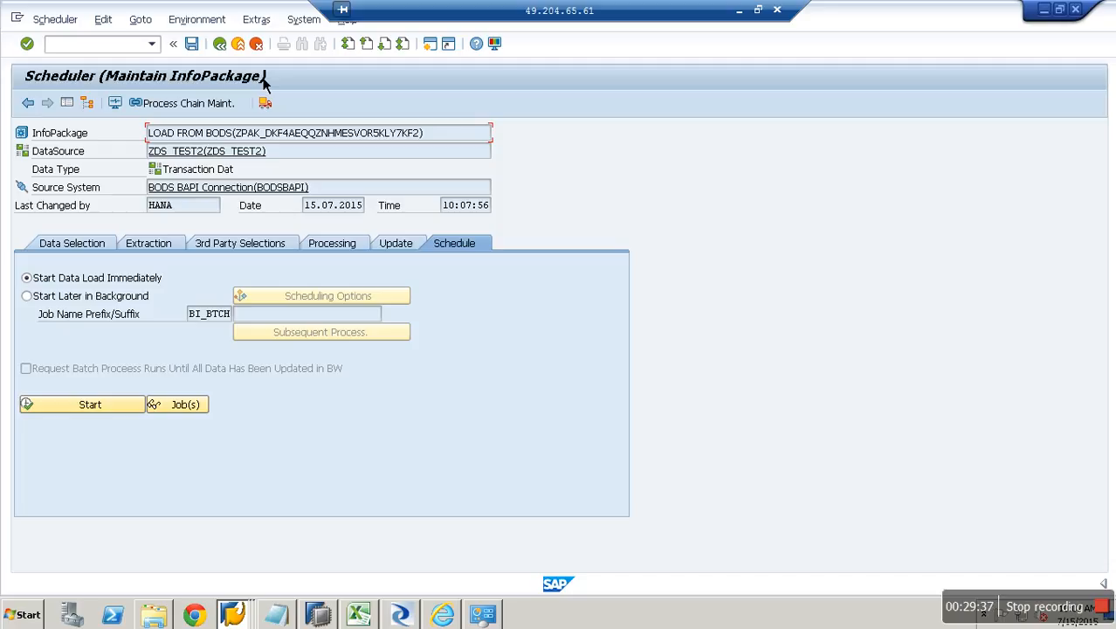
Review Excel's Case 2 'BW as Target - connect to Databse through BODS' diagram, then return to Designer.
left_click(371, 608)
scroll(242, 458, "down", 1)
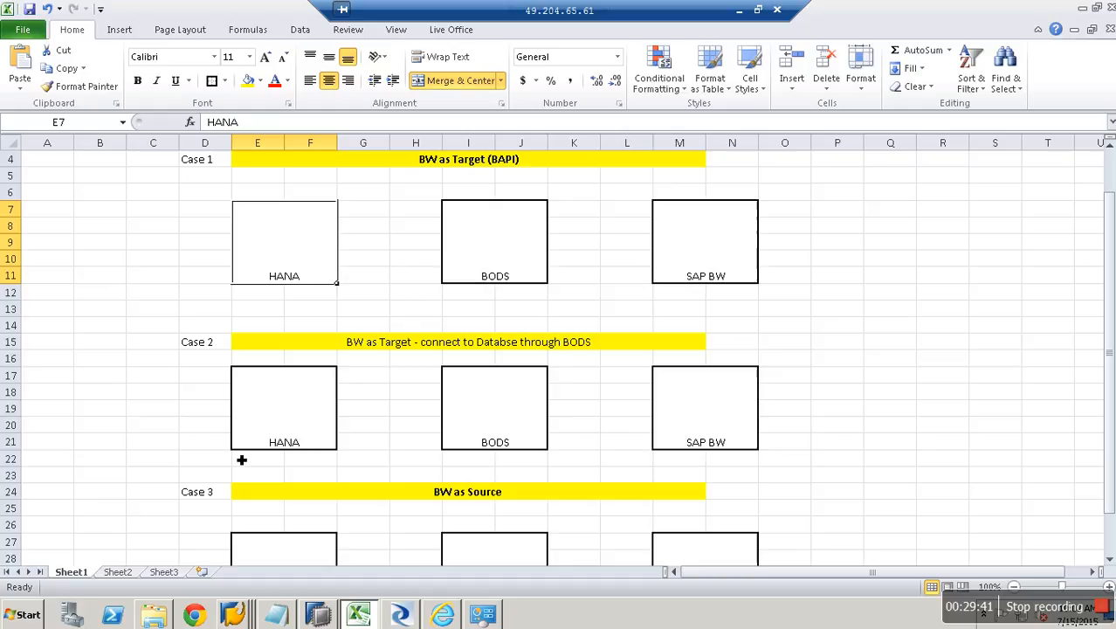
left_click(324, 345)
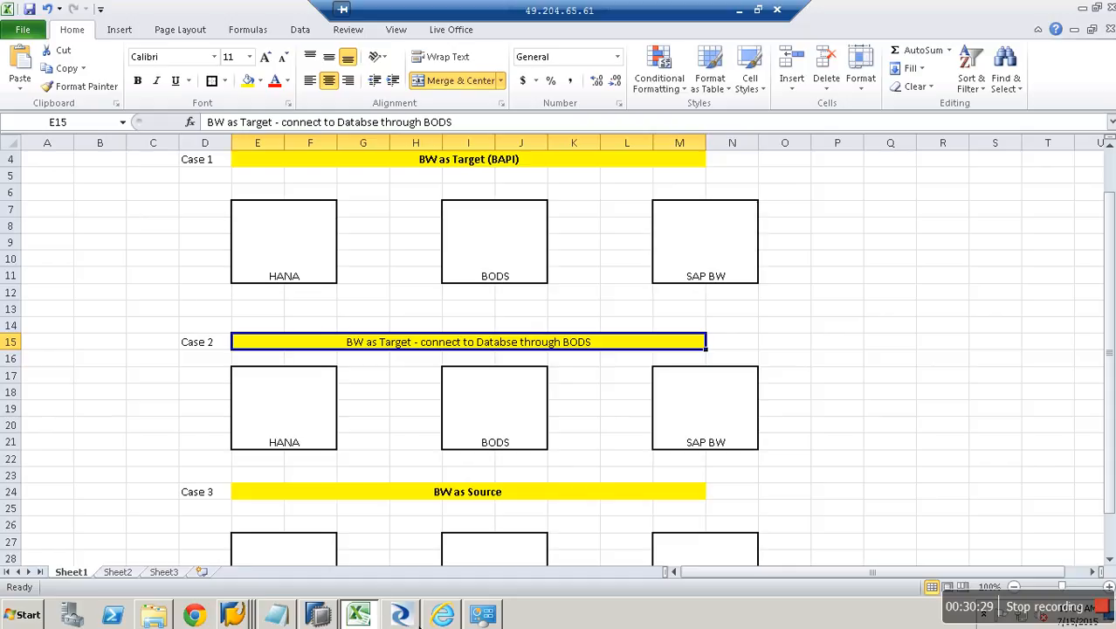
left_click(417, 619)
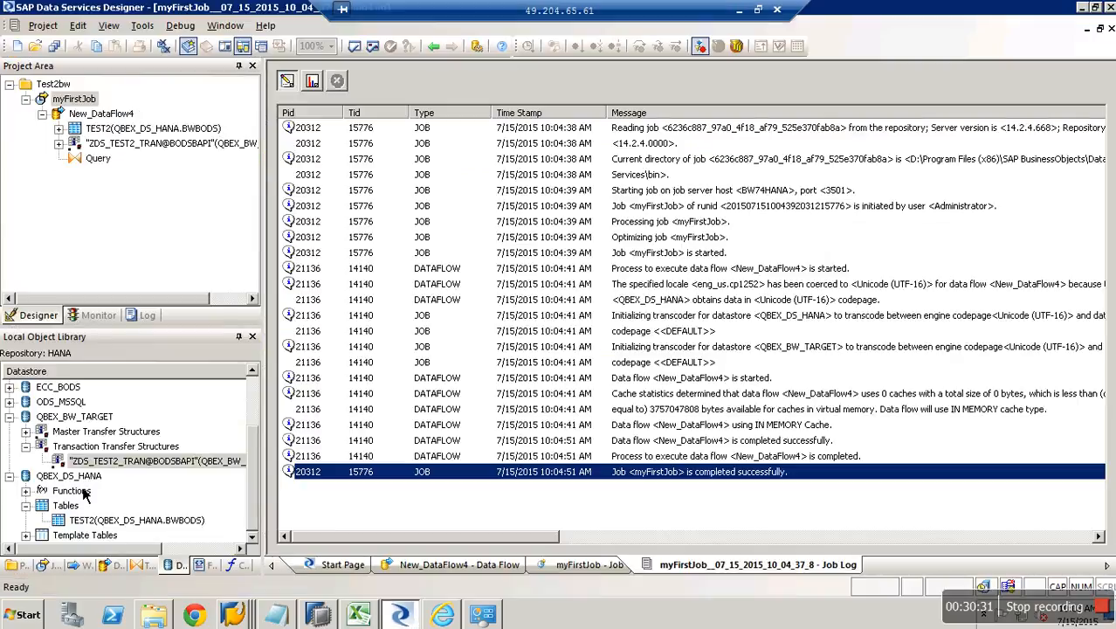
Select datastore QBEX_DS_HANA in the Local Object Library, then switch to Excel.
left_click(80, 478)
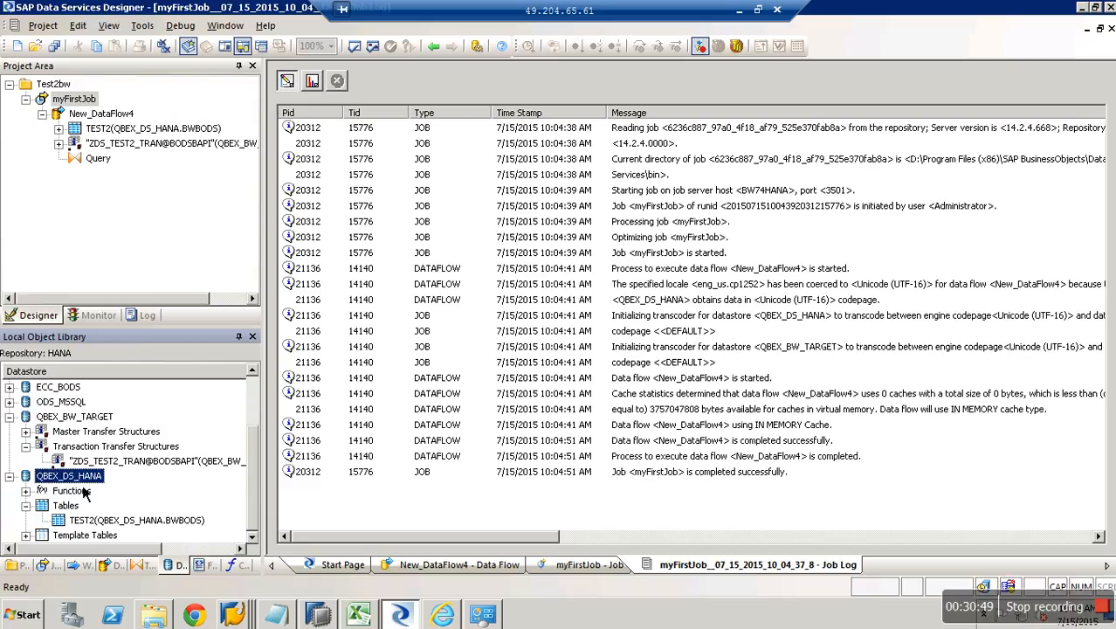
left_click(358, 615)
Point out the Case 1 BAPI and Case 2 through-BODS headings, then switch to SAP.
left_click(436, 166)
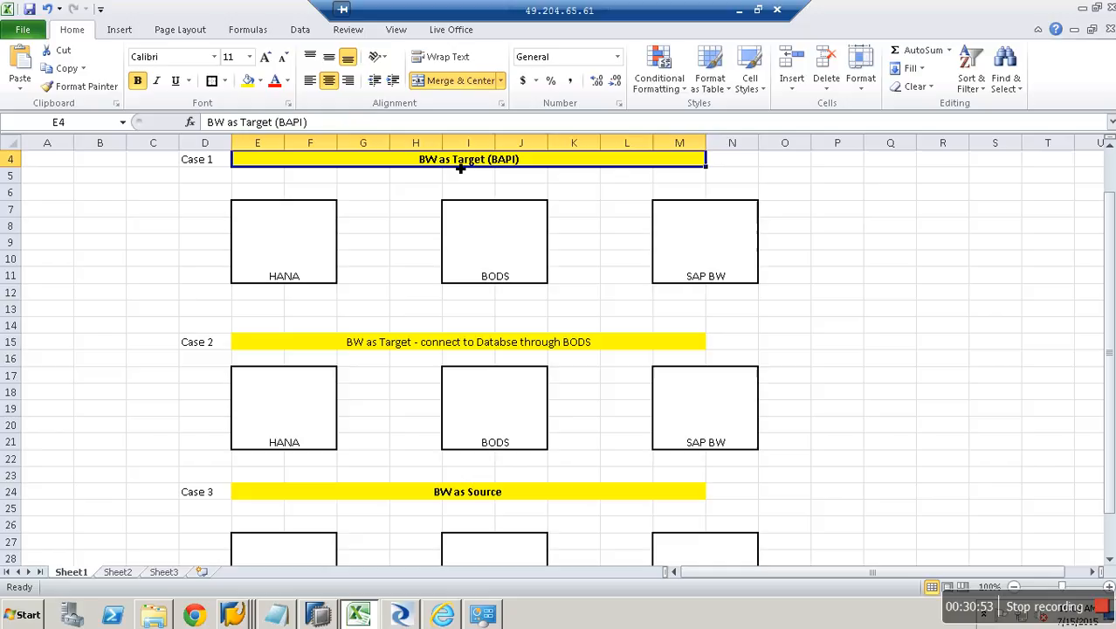
left_click(461, 346)
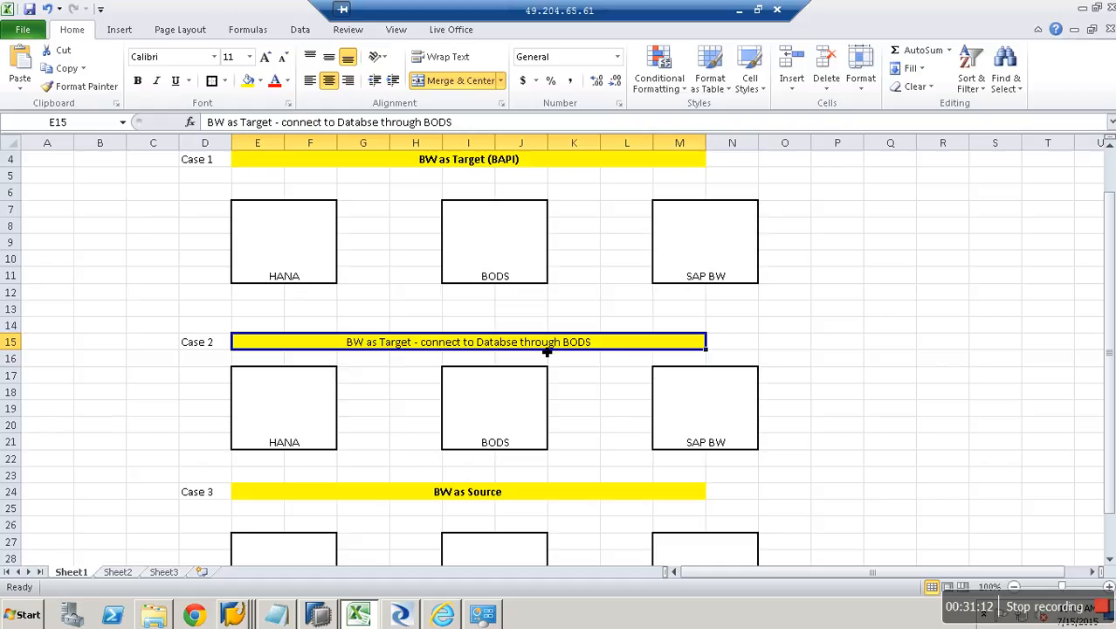
left_click(325, 614)
Leave the InfoPackage scheduler and show the workbench's Source Systems list.
mouse_move(255, 620)
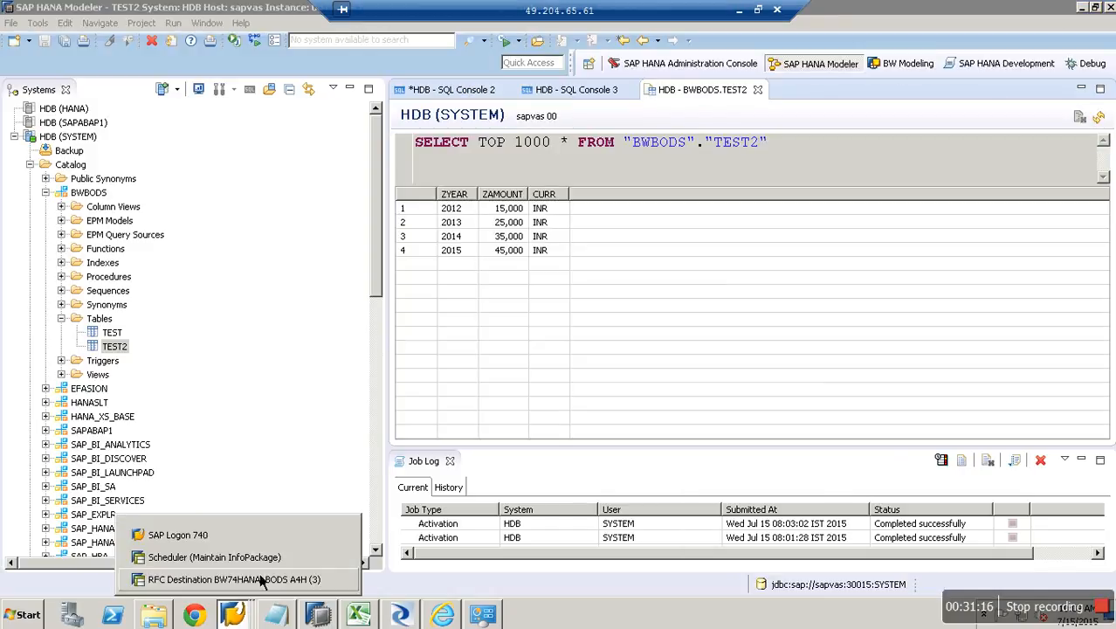
left_click(253, 557)
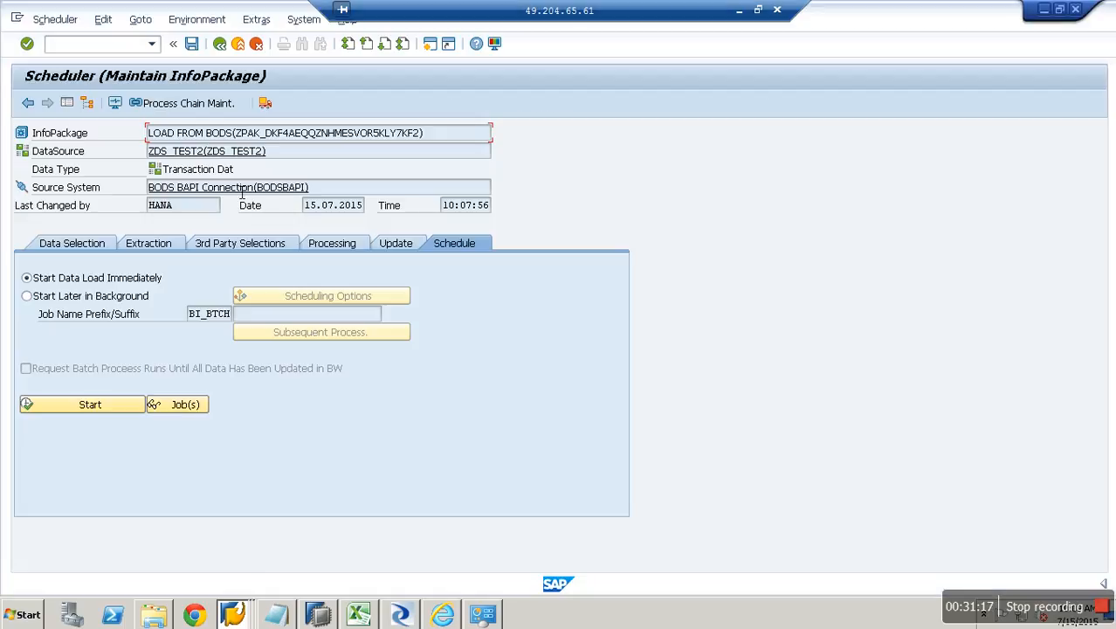
left_click(238, 43)
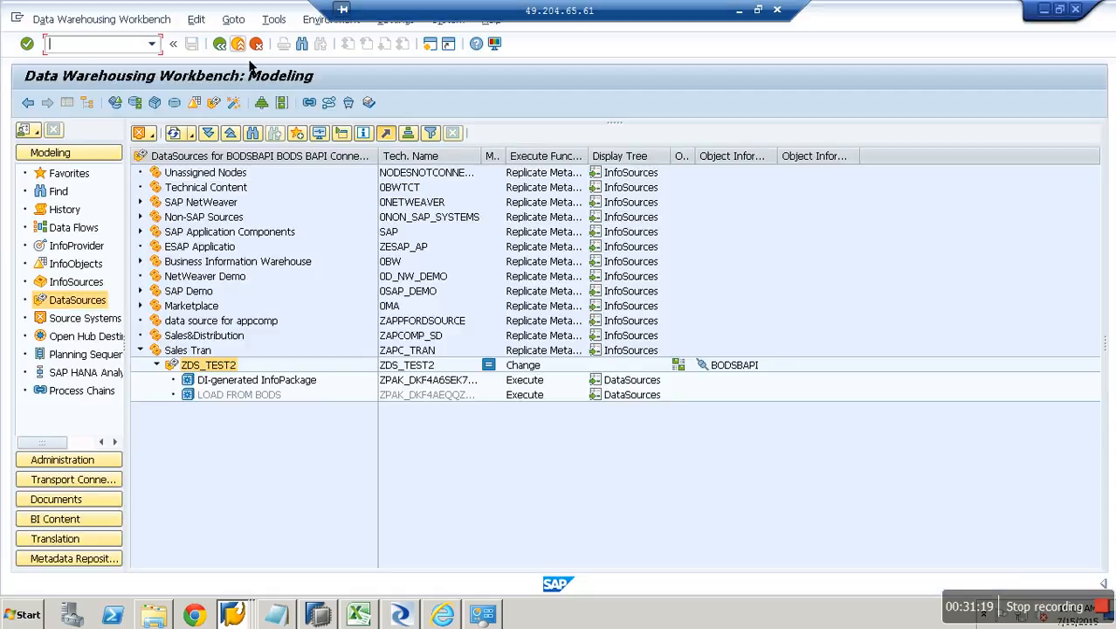
left_click(96, 318)
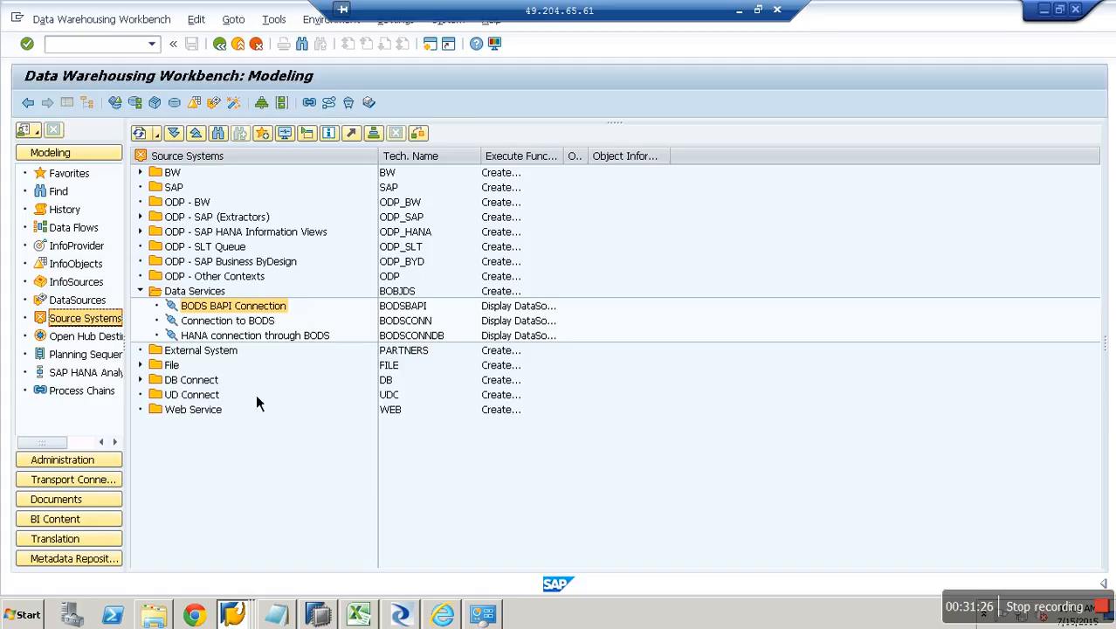
left_click(256, 321)
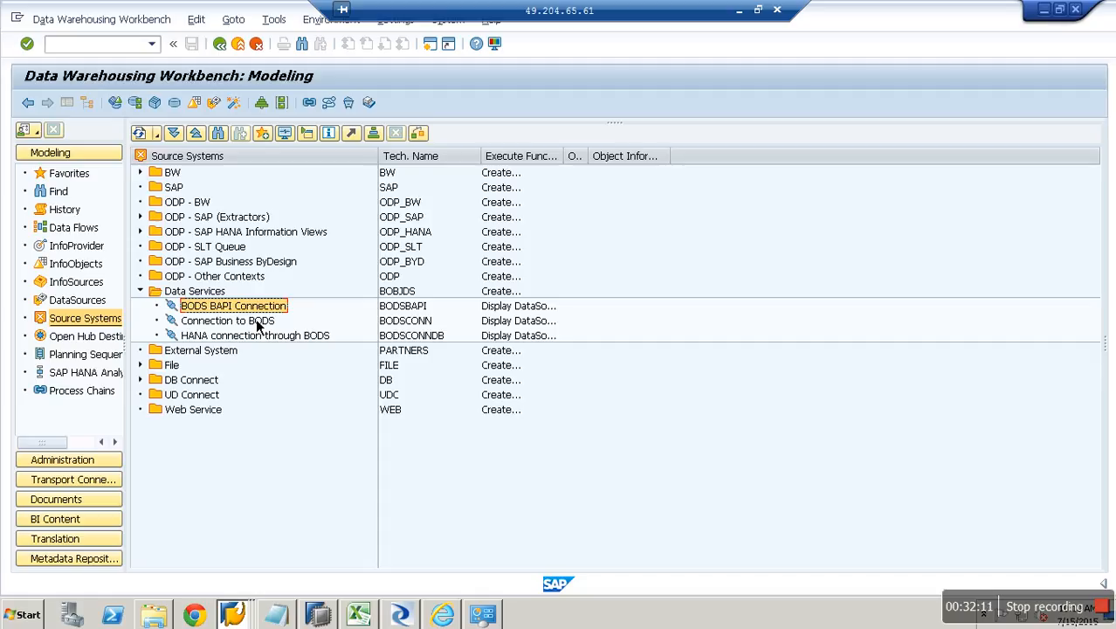
left_click(204, 297)
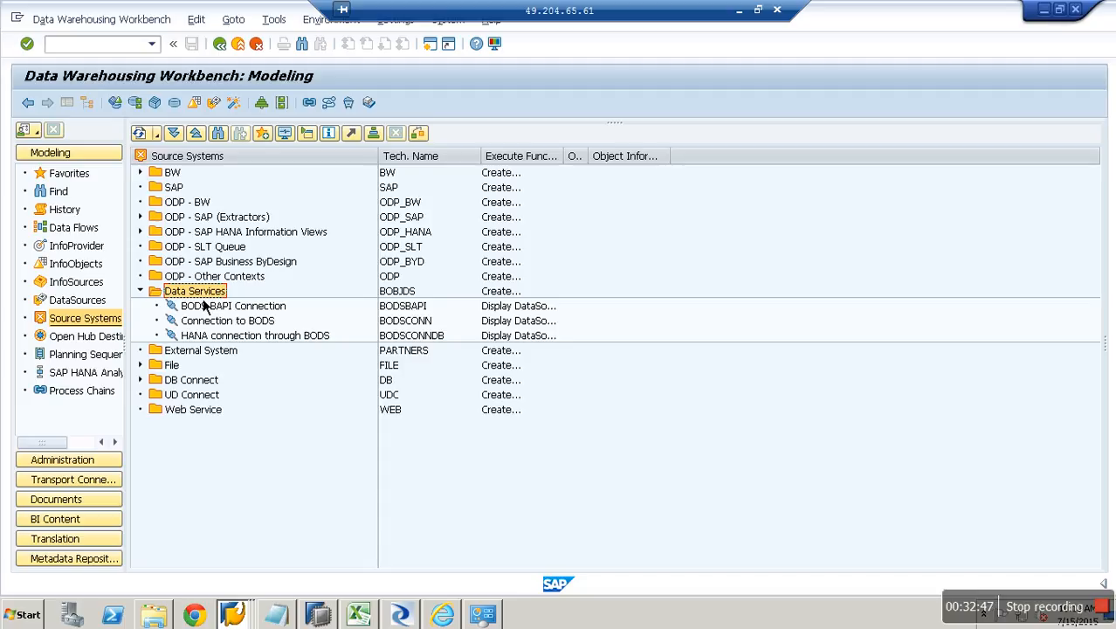
Choose Create from the Data Services folder's context menu to begin a new source system.
right_click(203, 301)
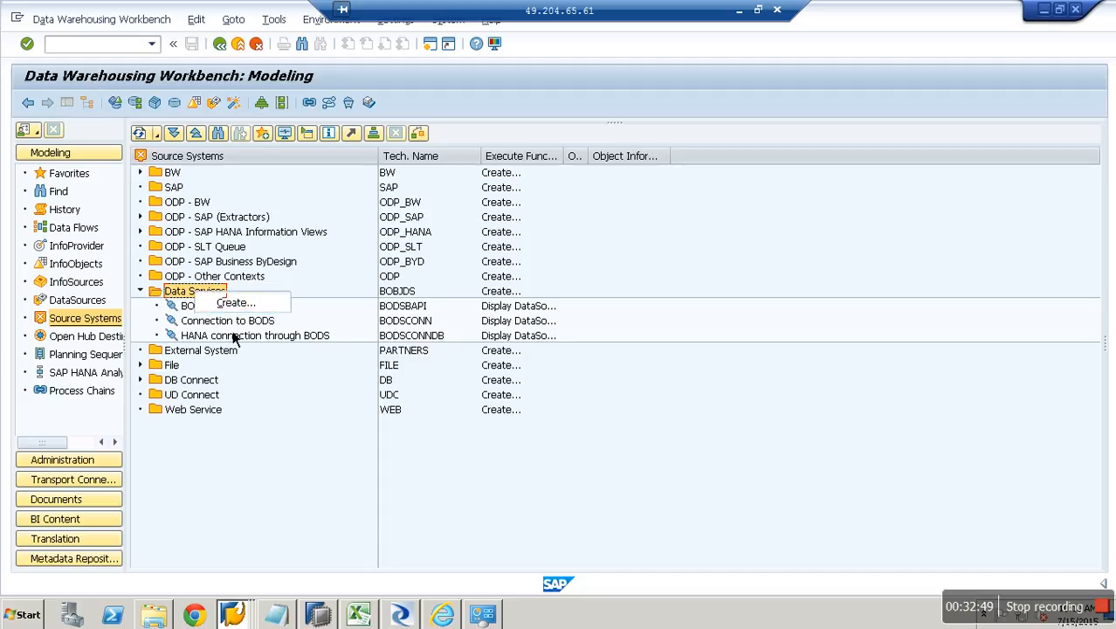
left_click(227, 310)
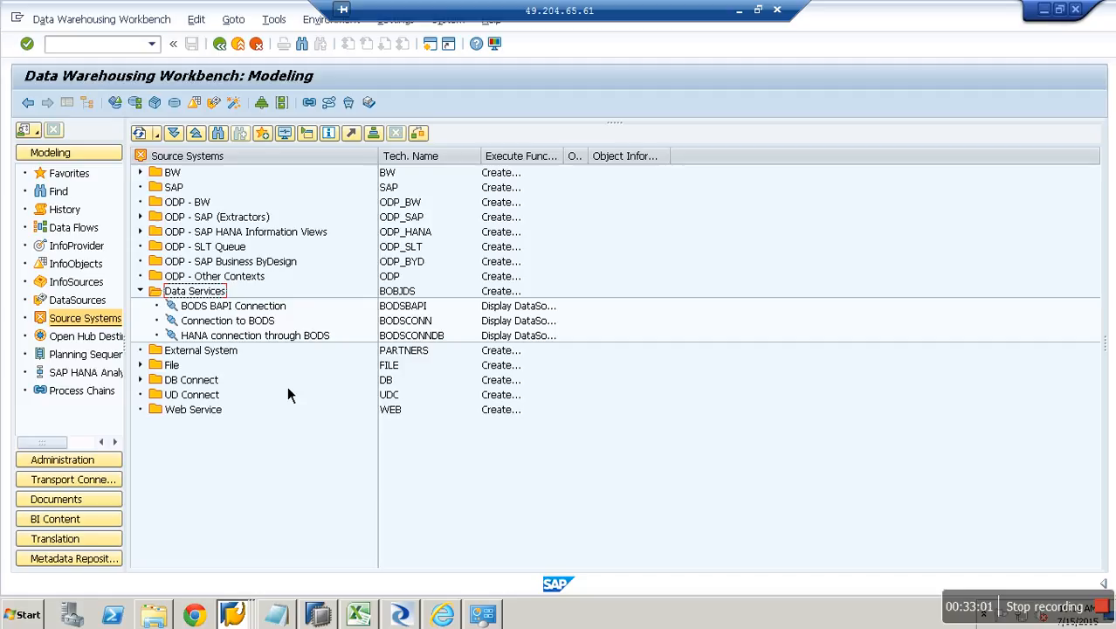
right_click(213, 293)
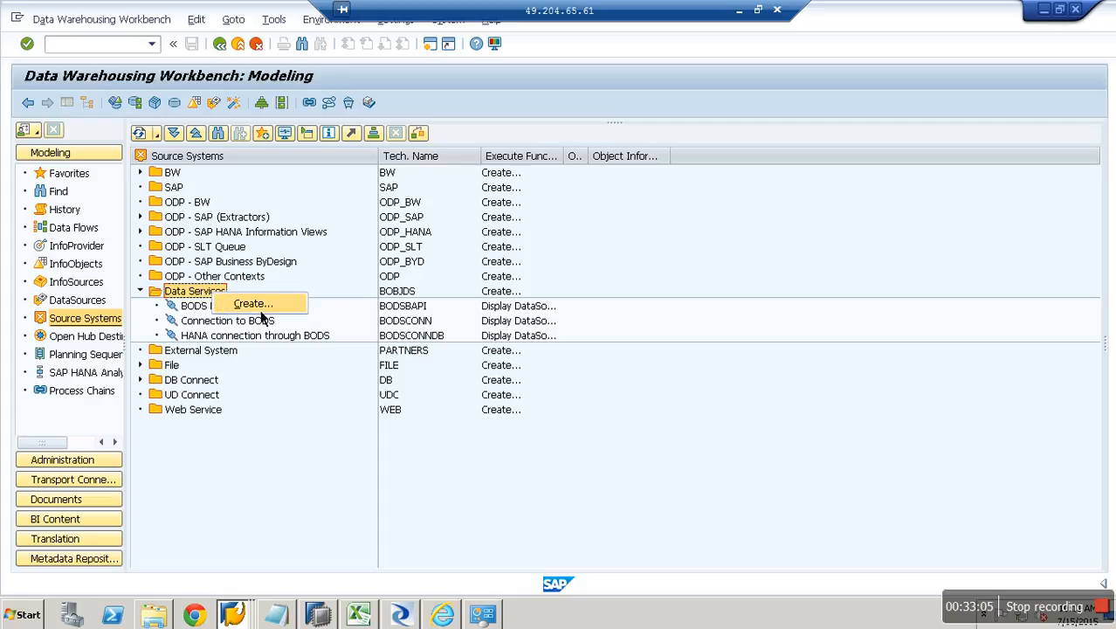
left_click(255, 306)
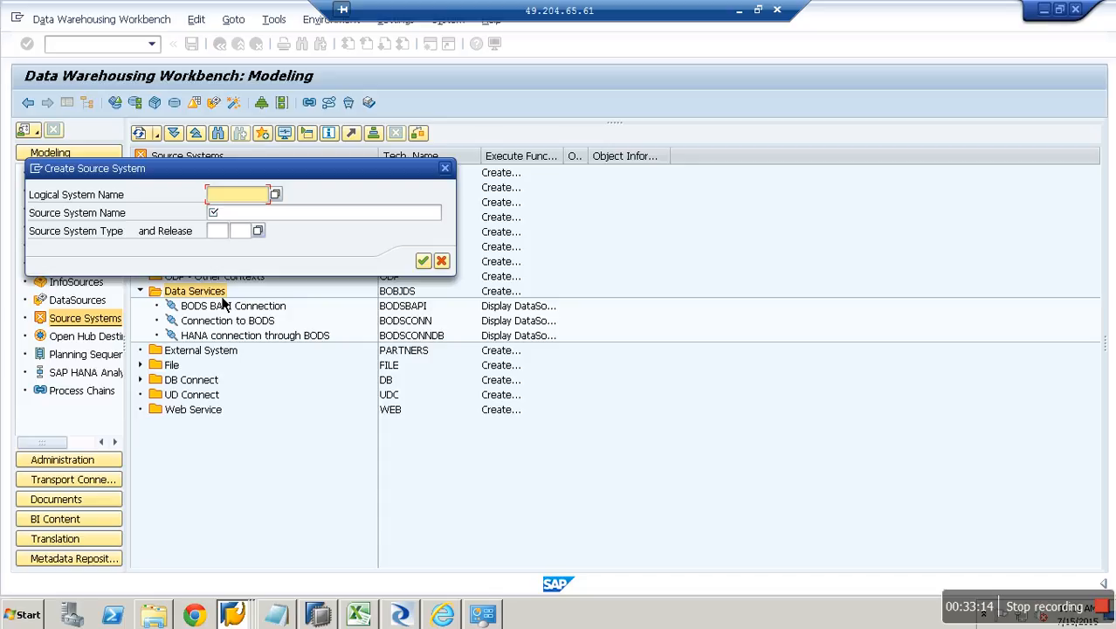
Enter logical system name BODSHANA with source system name 'Source for Indirect Hana through BODS'.
type("BODSHANA")
key("Tab")
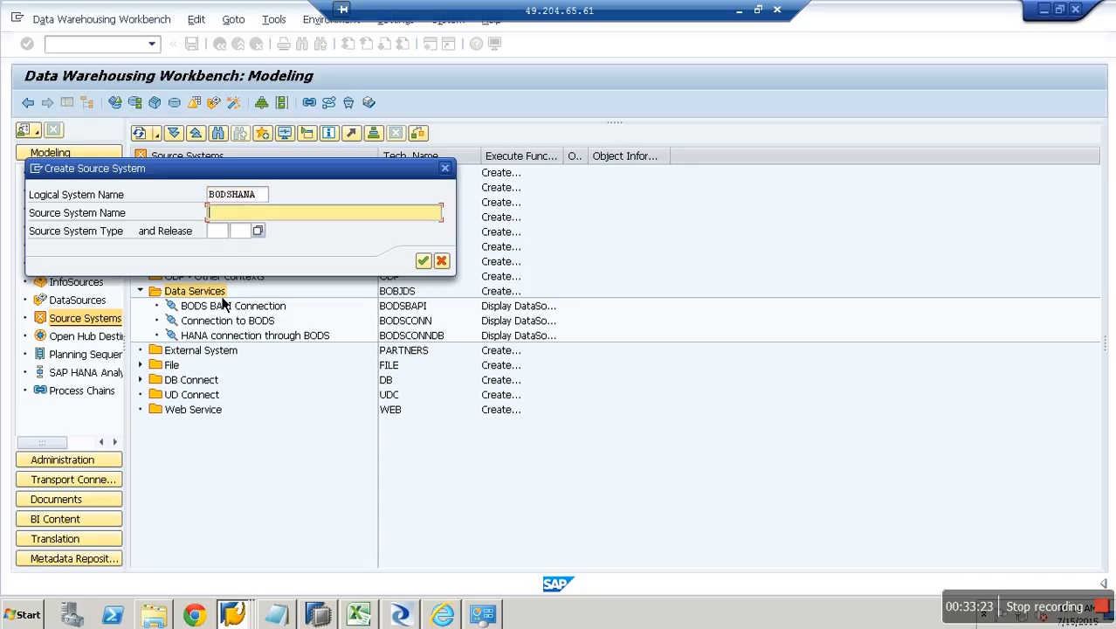
type("Source for Indirect Hana through BODS")
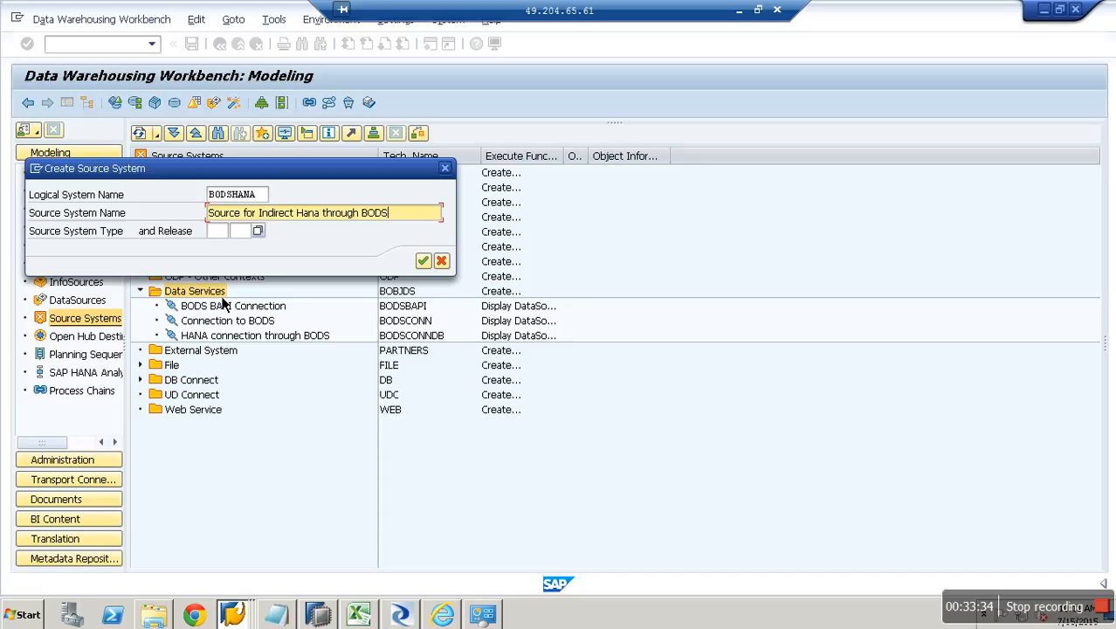
Save RFC destination BODSHANA with program ID PG001, gateway host BW74HANA.SAP.COM and service SAPGW20.
key("Return")
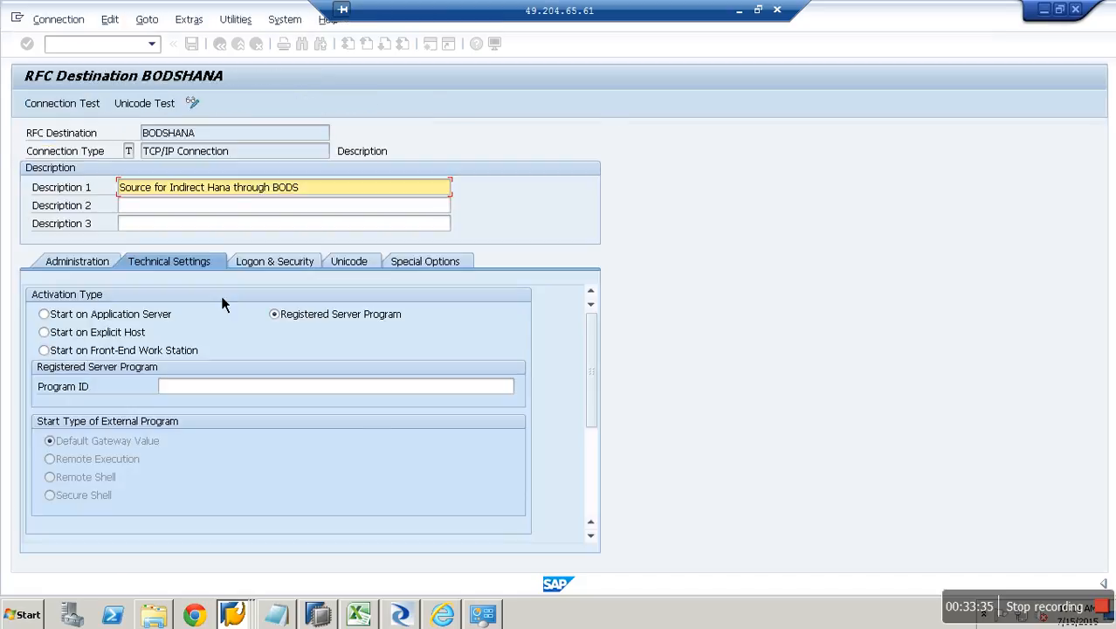
left_click(237, 390)
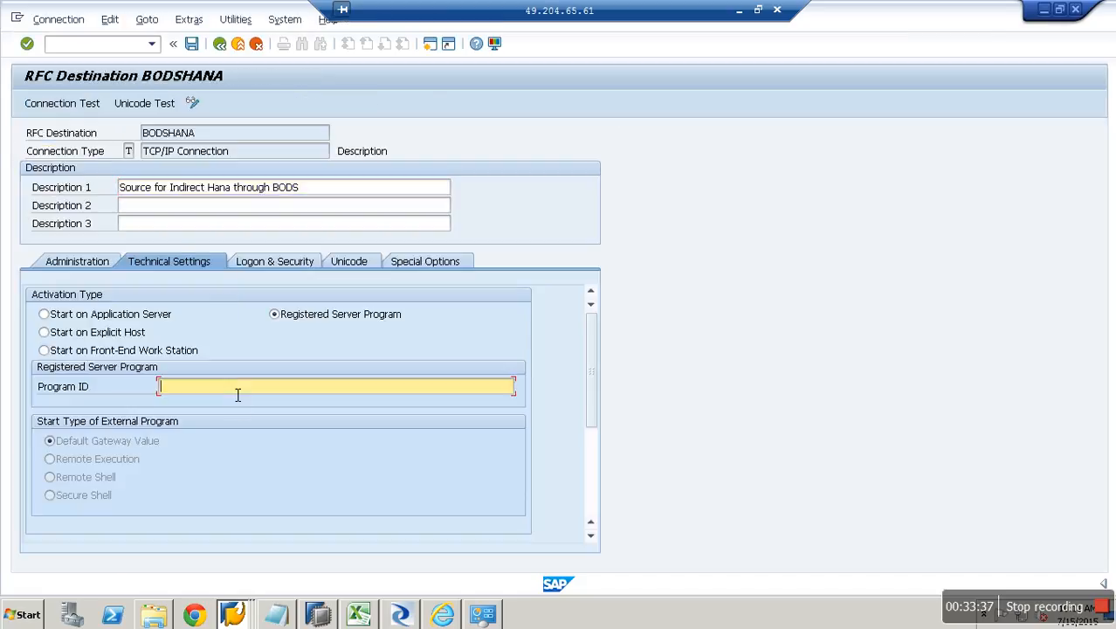
type("PG001")
left_click(593, 501)
left_click(271, 461)
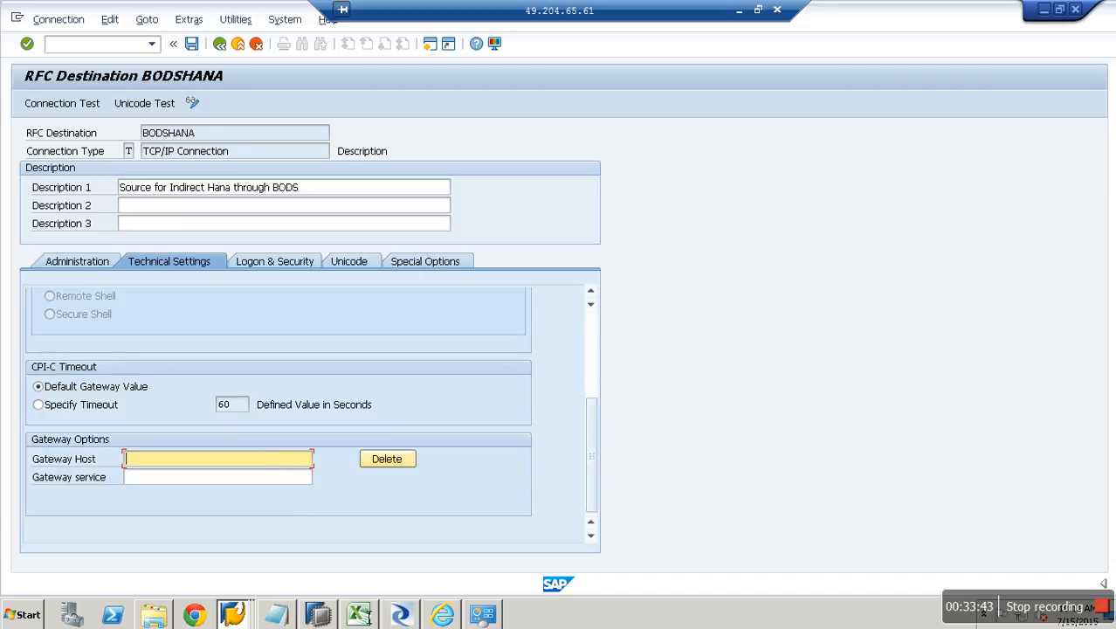
type("BW74HANA.SAP.COM")
key("Tab")
key("Tab")
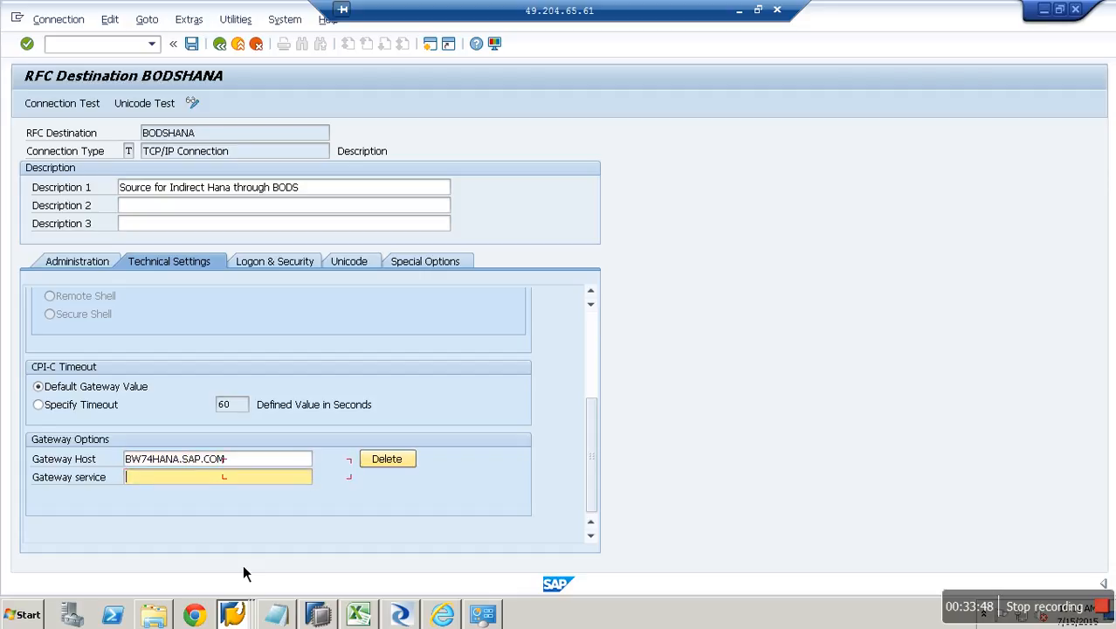
type("S")
key("Down")
key("Return")
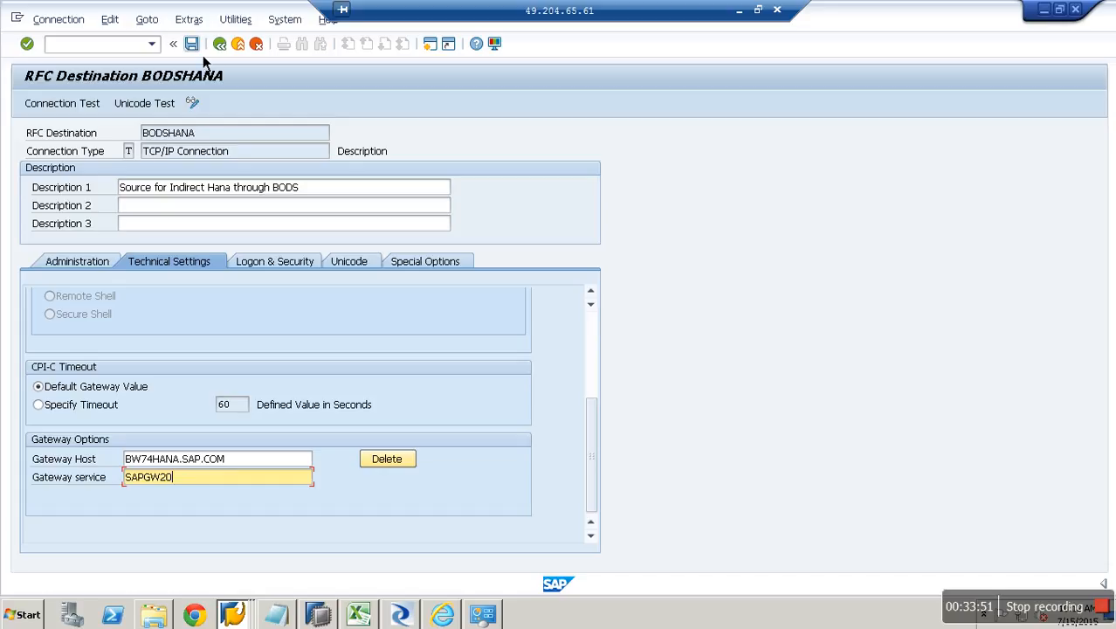
left_click(193, 44)
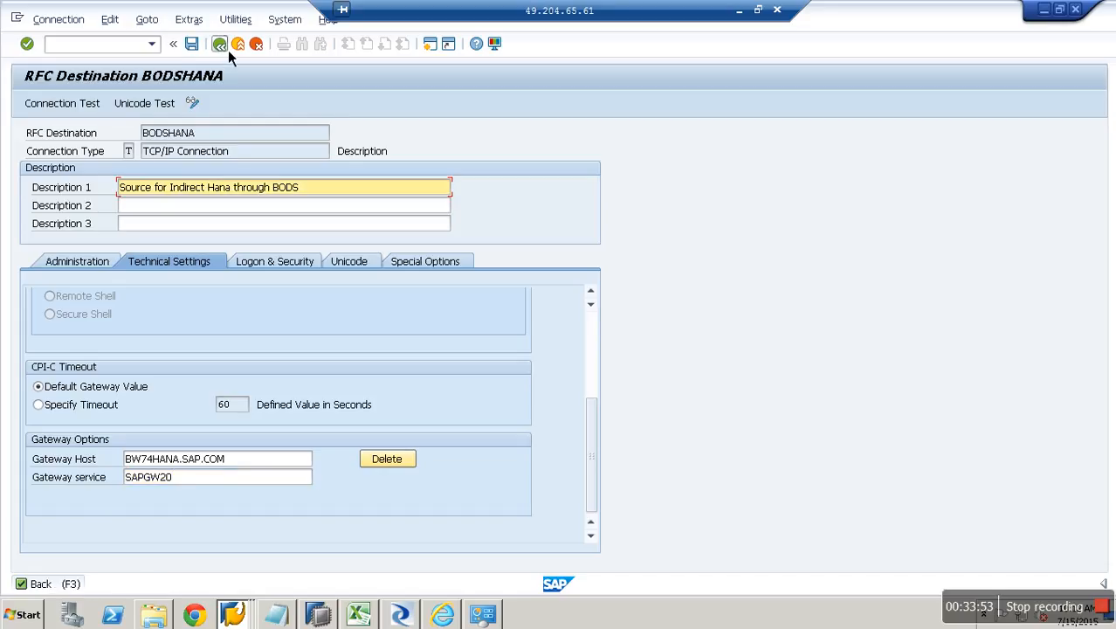
left_click(227, 50)
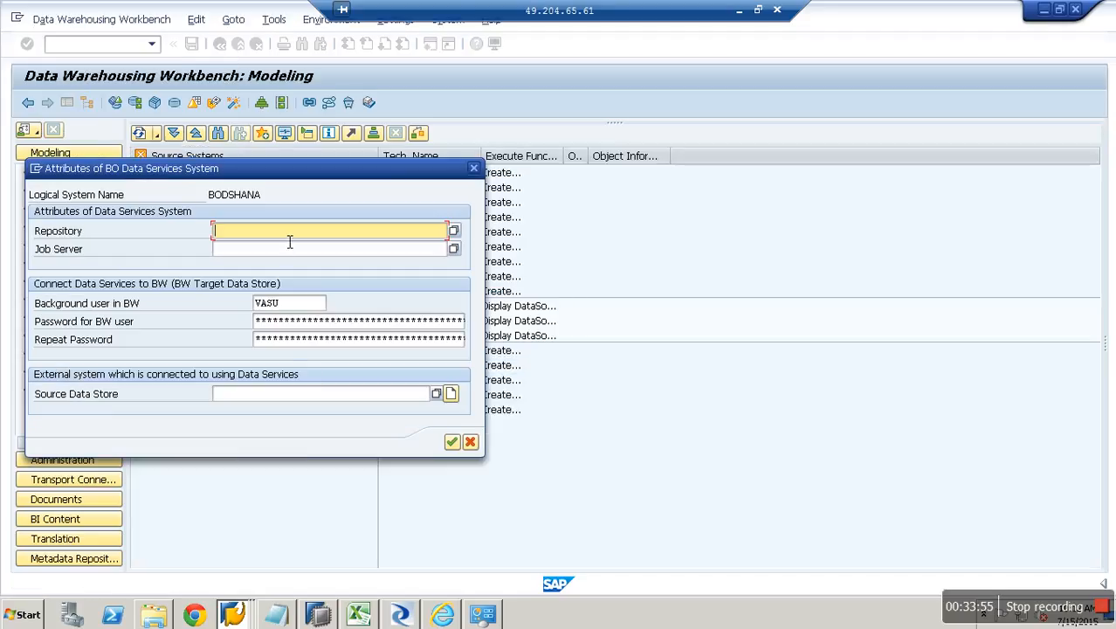
Set both the Data Services repository and the job server to HANA.
left_click(456, 234)
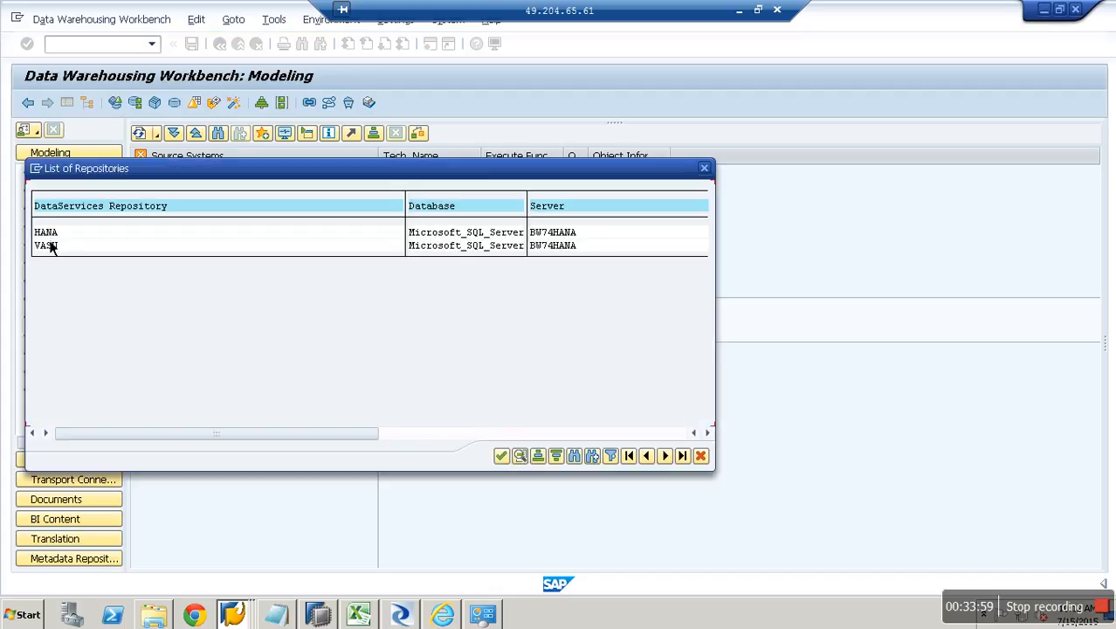
double_click(51, 234)
left_click(378, 252)
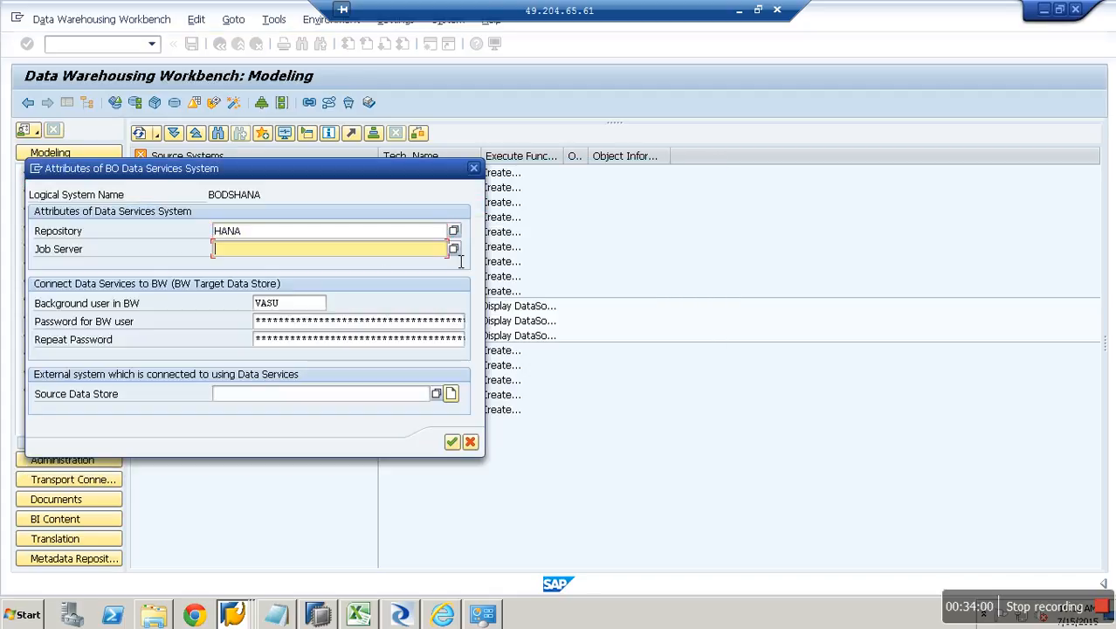
left_click(453, 248)
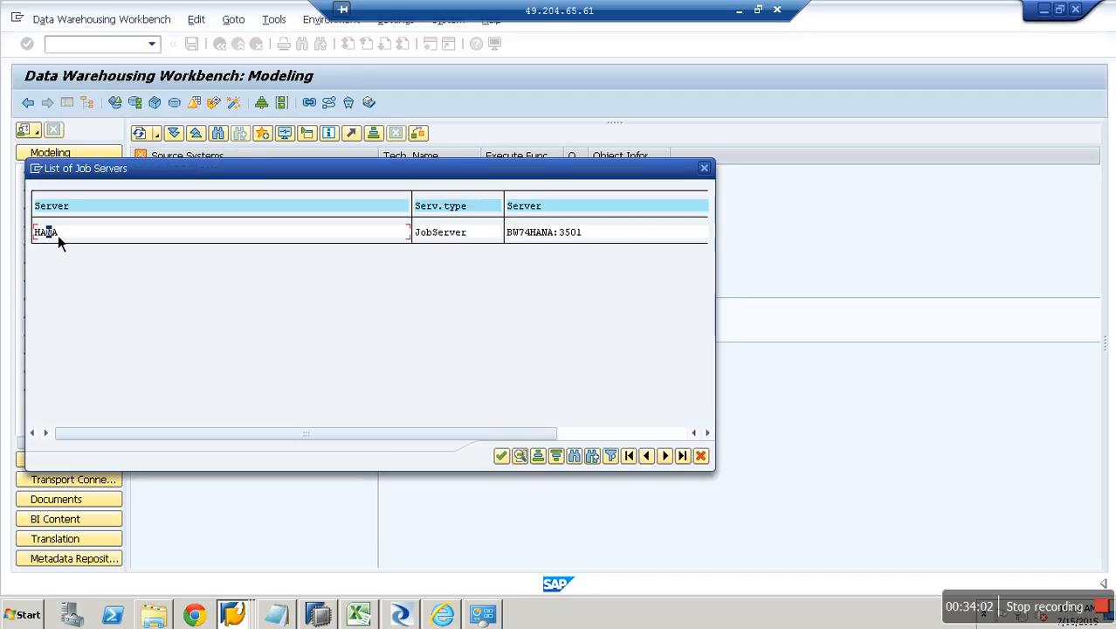
double_click(58, 234)
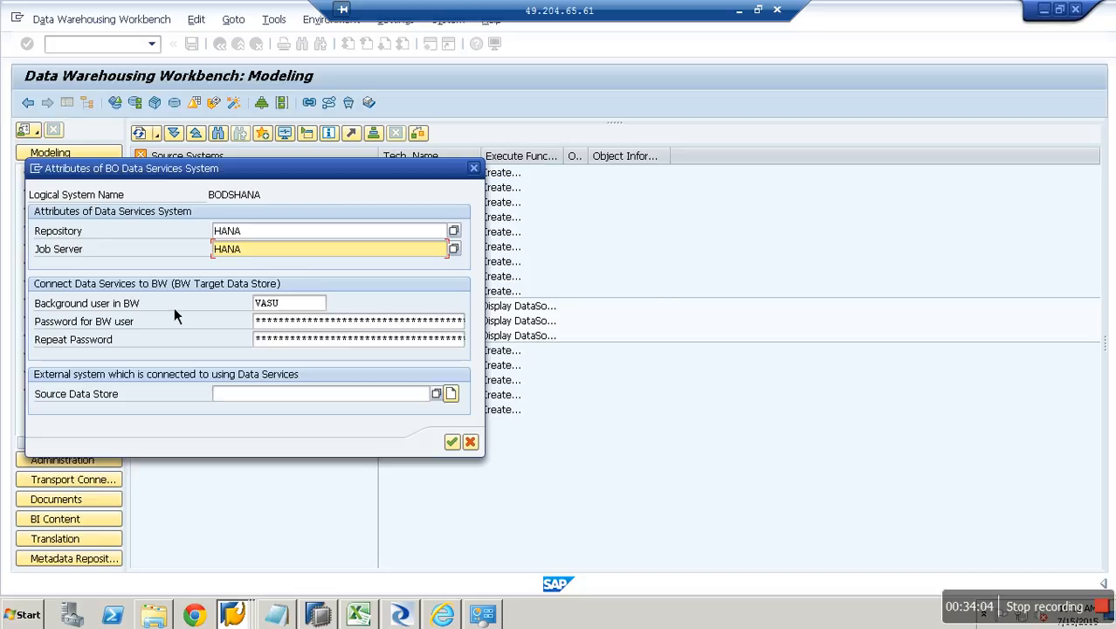
Enter the BW user's password twice and list the available source DataStores.
left_click(292, 324)
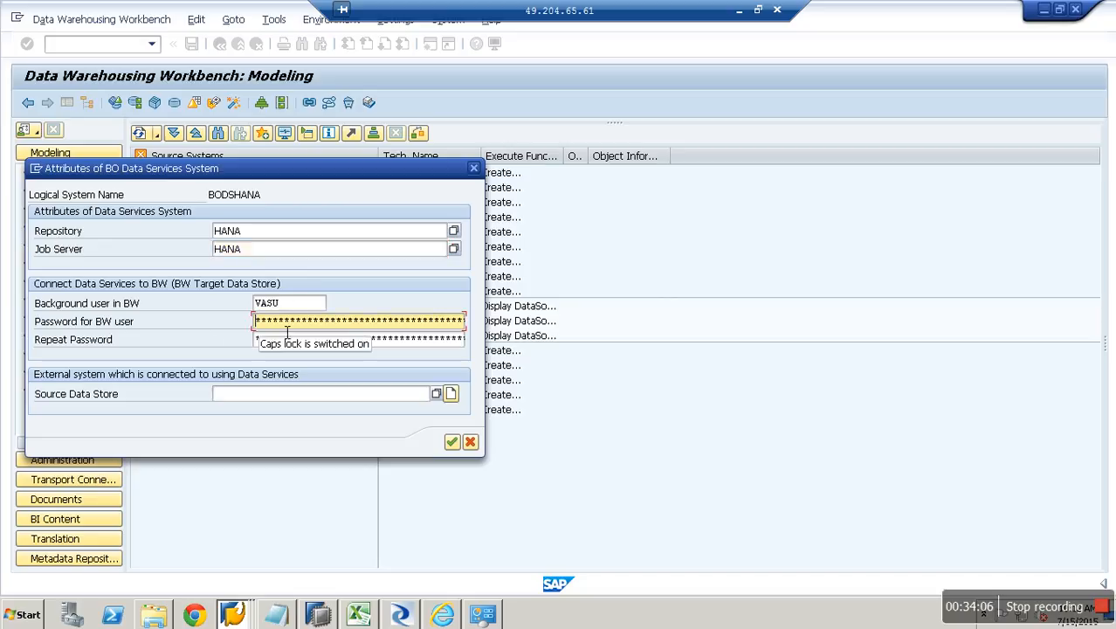
type("********")
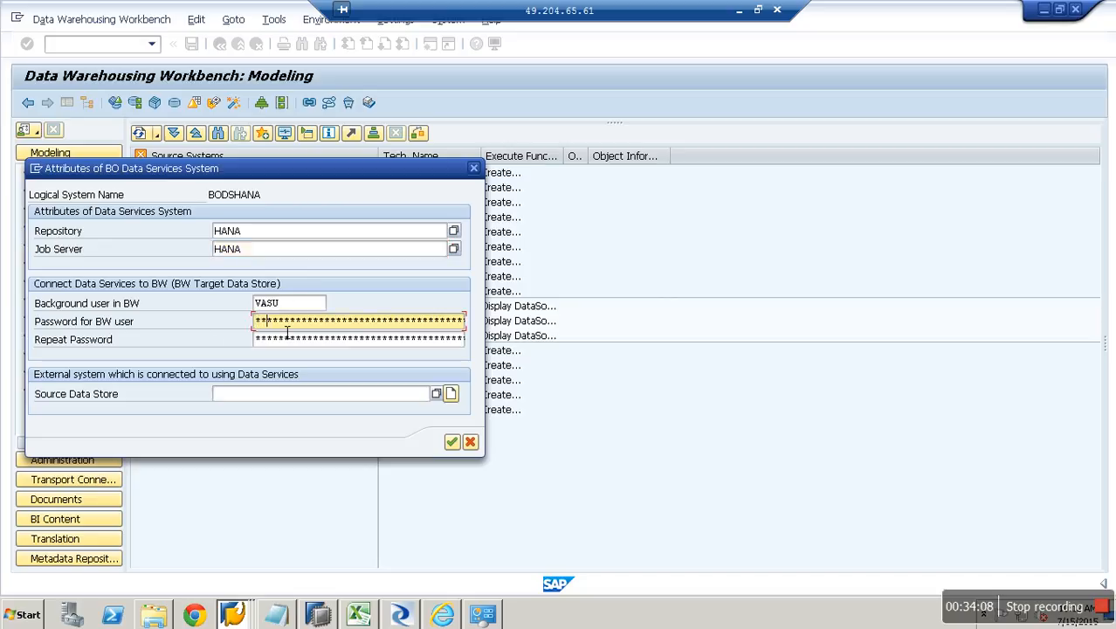
key("Tab")
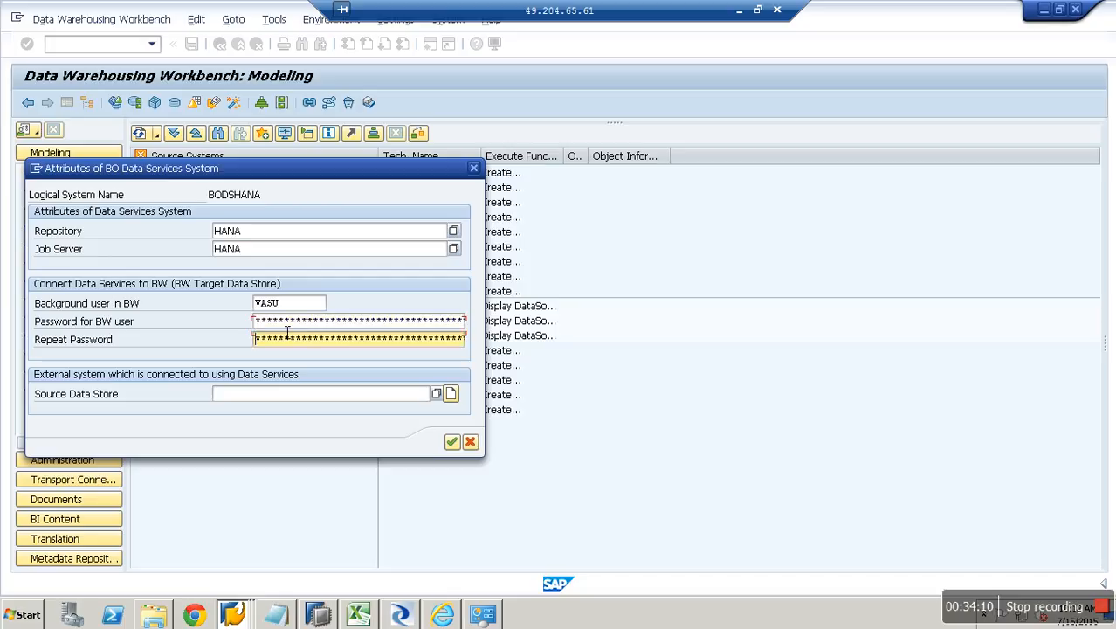
type("*********")
left_click(403, 399)
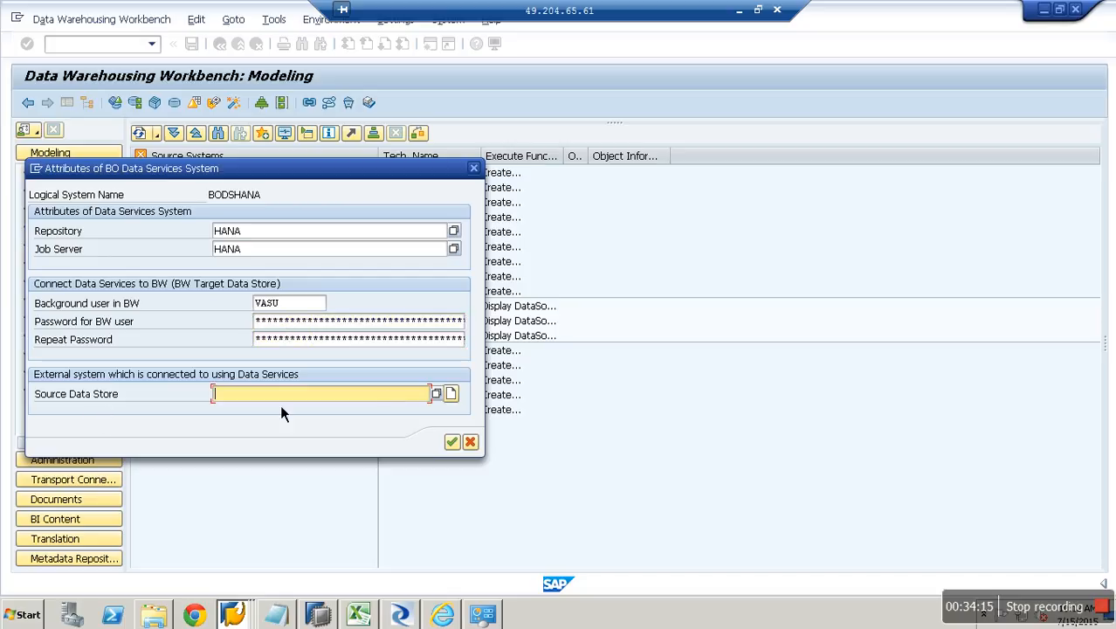
left_click(447, 398)
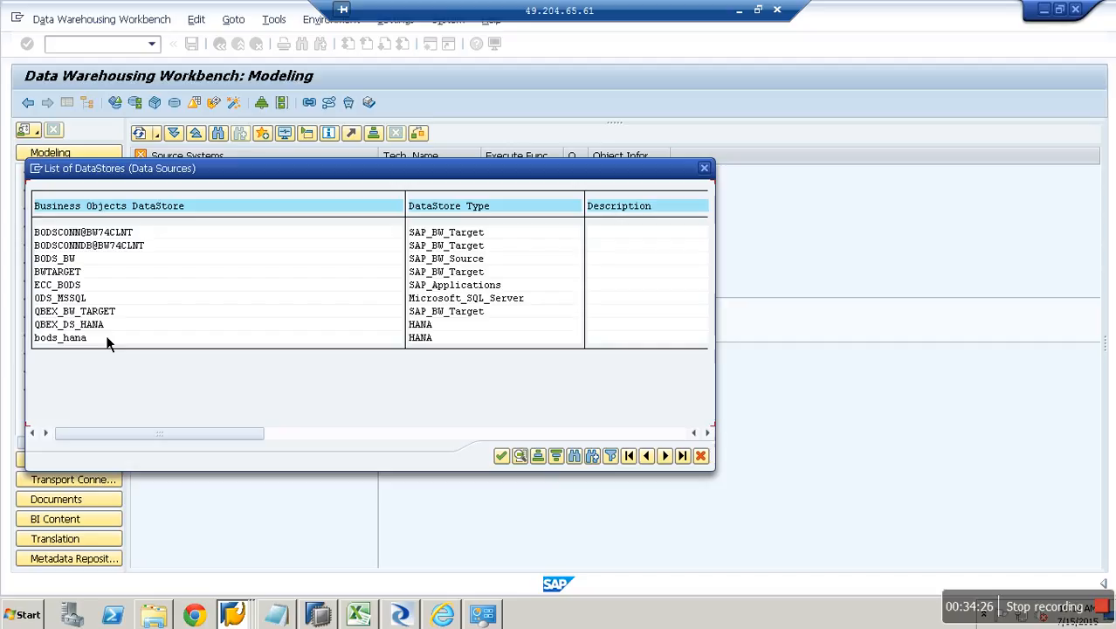
Pick QBEX_DS_HANA as the source DataStore and confirm the BODSHANA attributes.
double_click(98, 324)
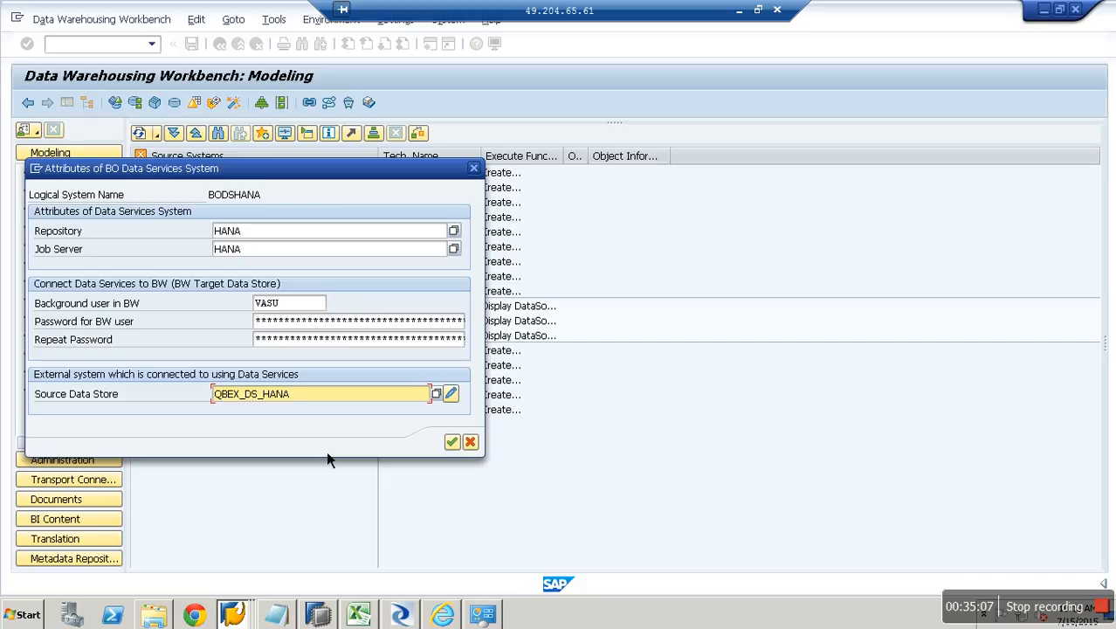
left_click(452, 442)
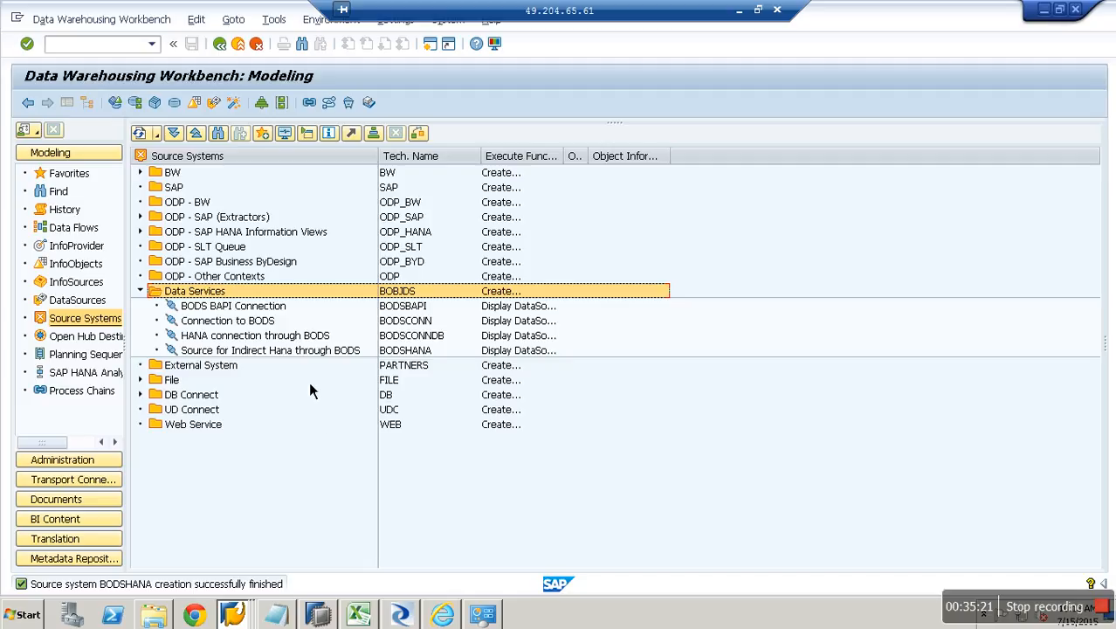
Display BODSHANA's DataSource tree and bring up the Sales Tran component's options.
right_click(330, 355)
left_click(373, 362)
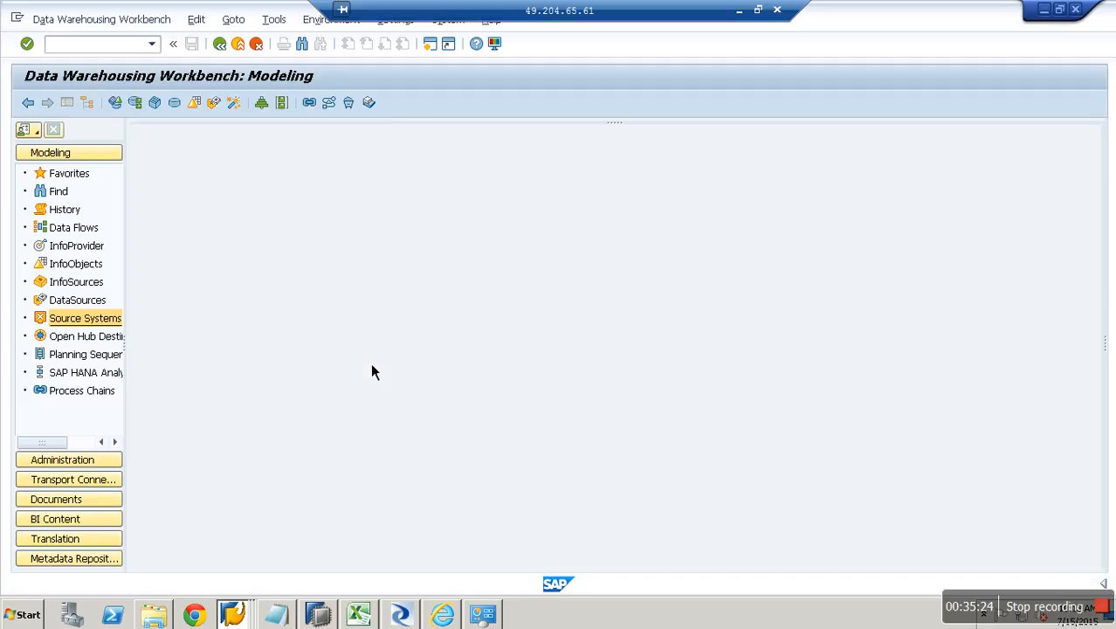
right_click(208, 359)
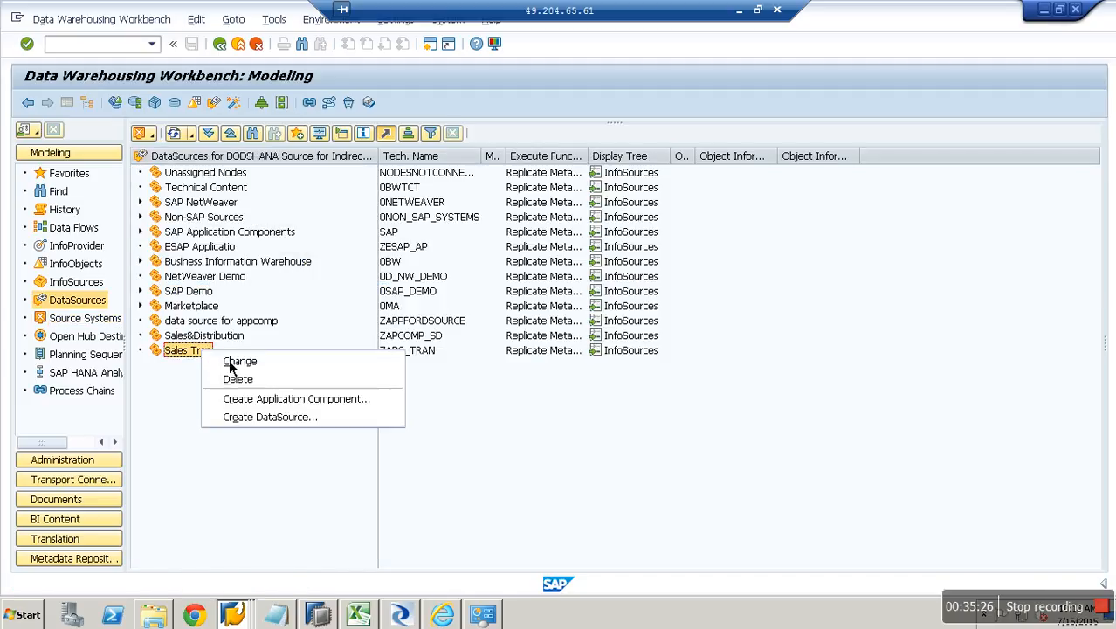
Create a DataSource under Sales Tran named zdb_hana_bods_test2, correcting typos in the name.
left_click(307, 427)
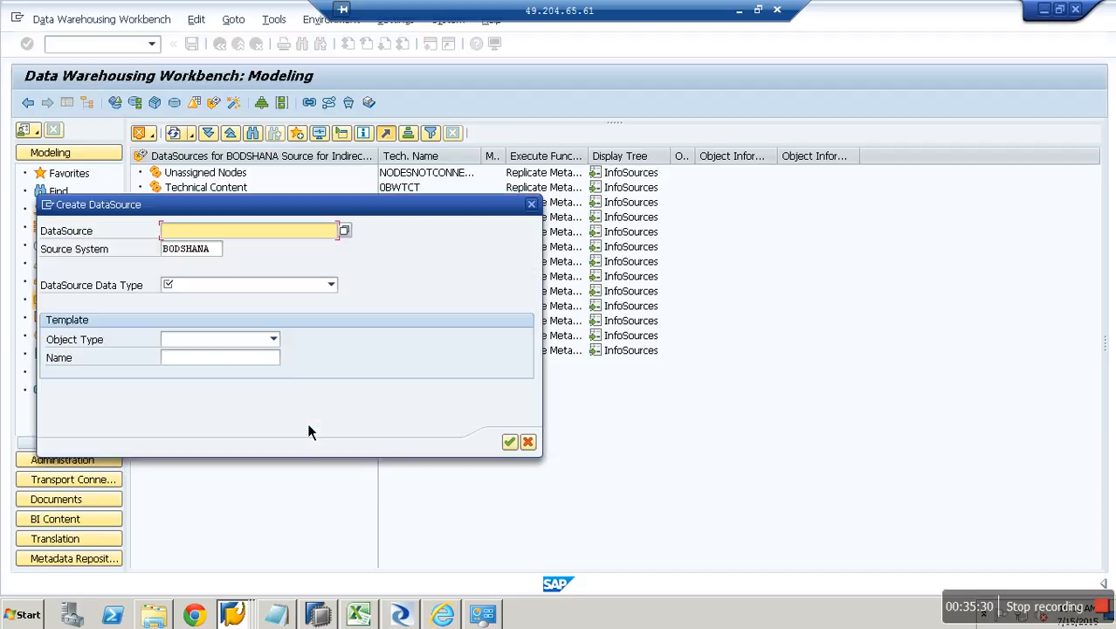
type("zdb_hana_")
type("test2")
left_click(217, 234)
type("boi")
key("End")
key("BackSpace")
key("BackSpace")
key("BackSpace")
key("BackSpace")
type("ods_tab")
key("BackSpace")
key("BackSpace")
type("est2")
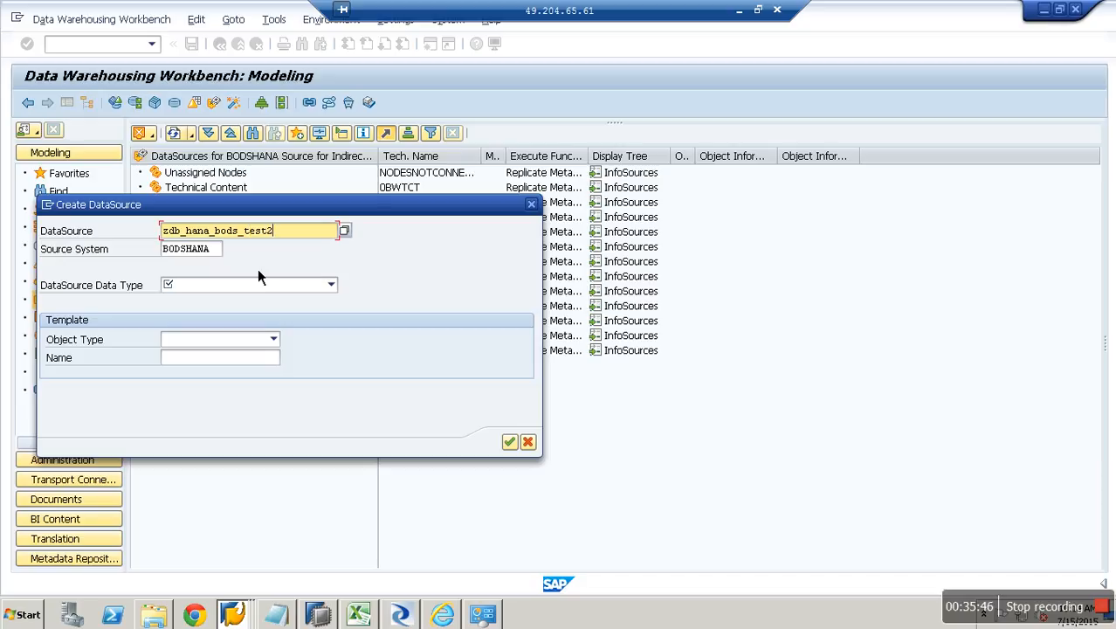
Set the DataSource data type to Transaction Data and confirm creation.
left_click(272, 286)
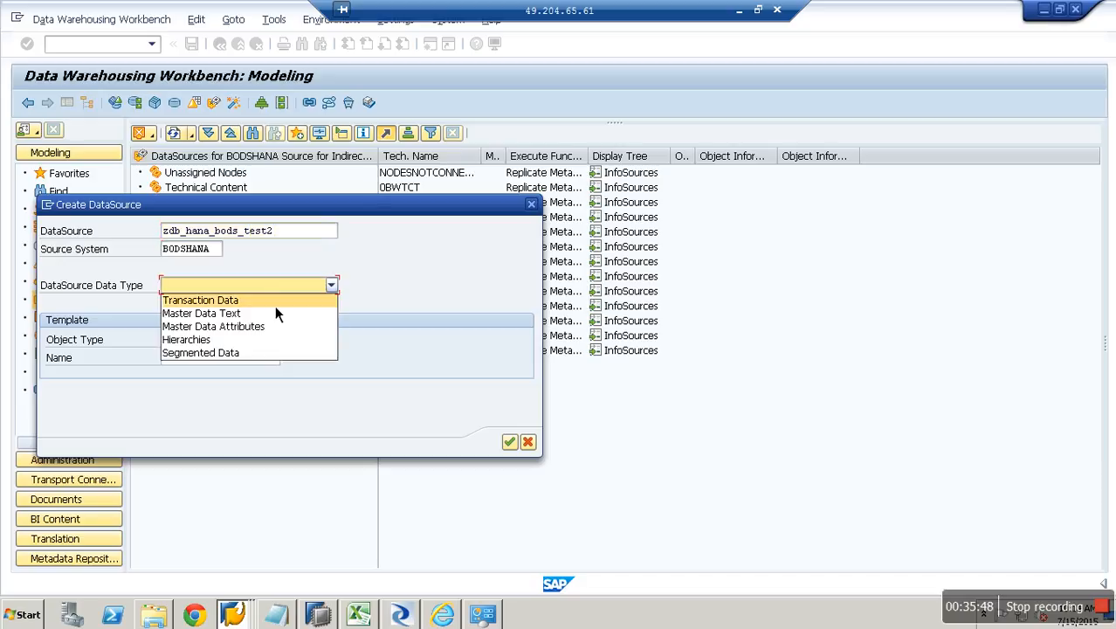
left_click(275, 303)
left_click(510, 442)
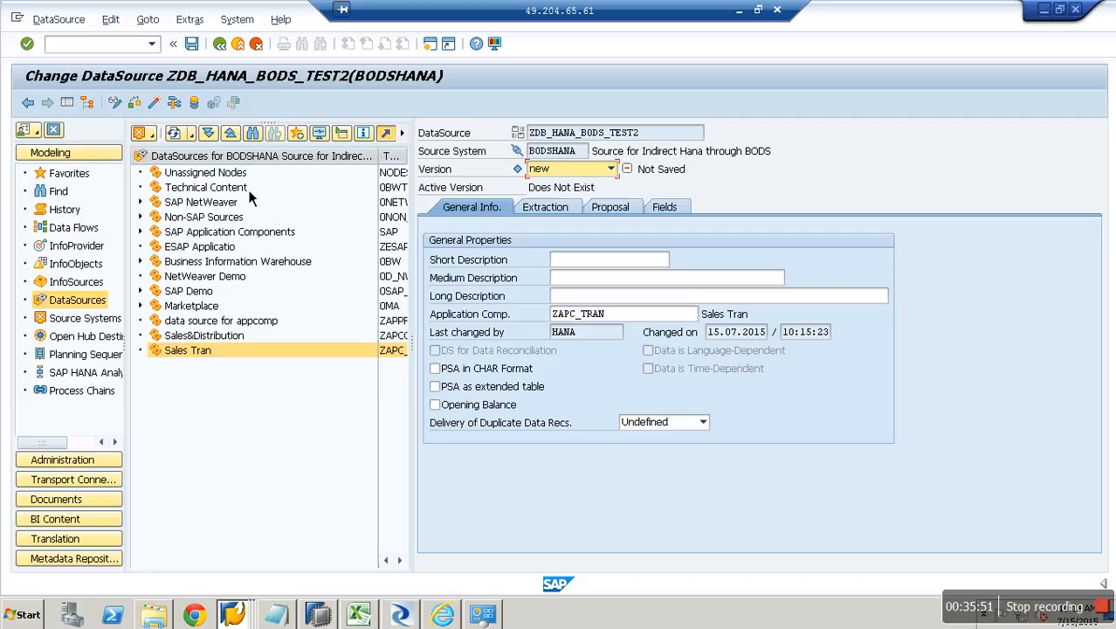
Copy ZDB_HANA_BODS_TEST2 into the short, medium and long descriptions, then view Extraction settings.
left_click_drag(651, 132, 530, 133)
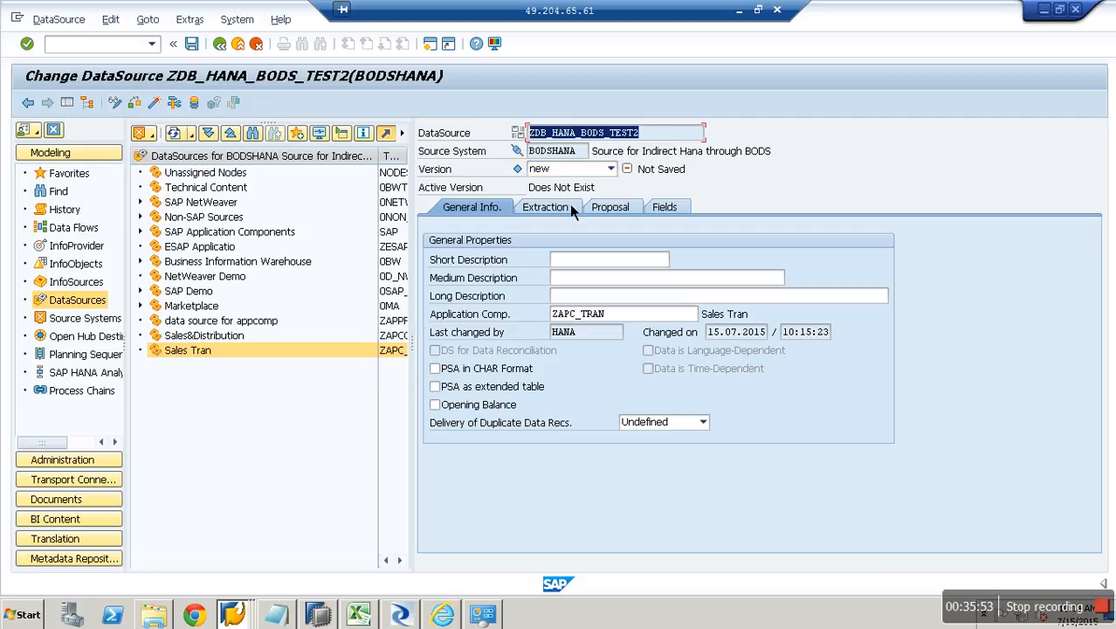
key("ctrl+c")
left_click(603, 262)
key("ctrl+v")
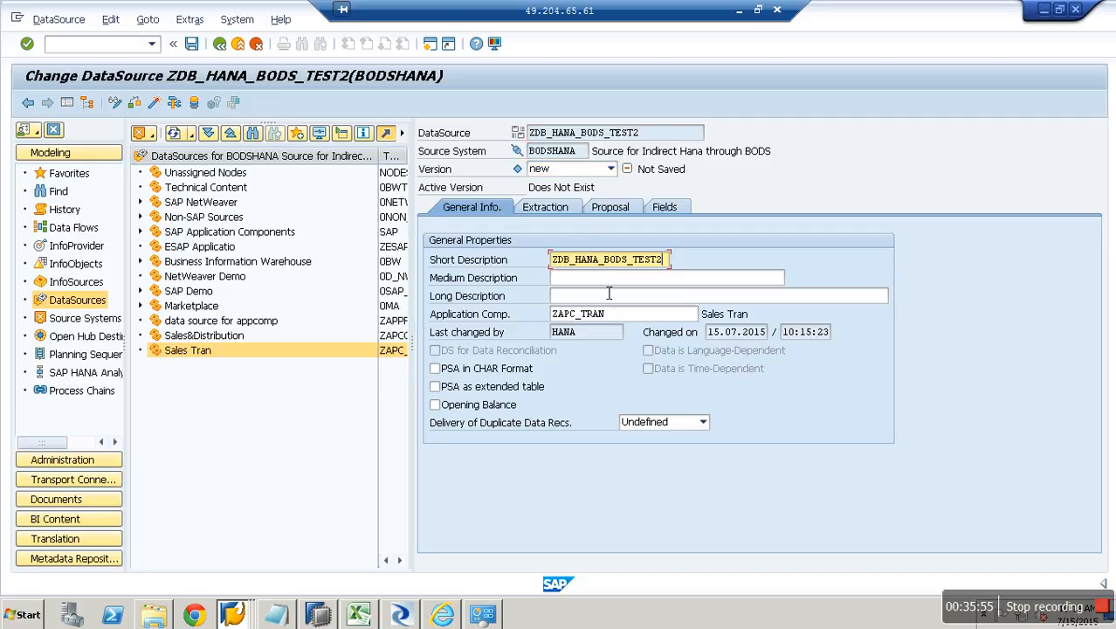
left_click(608, 280)
key("ctrl+v")
left_click(607, 296)
key("ctrl+v")
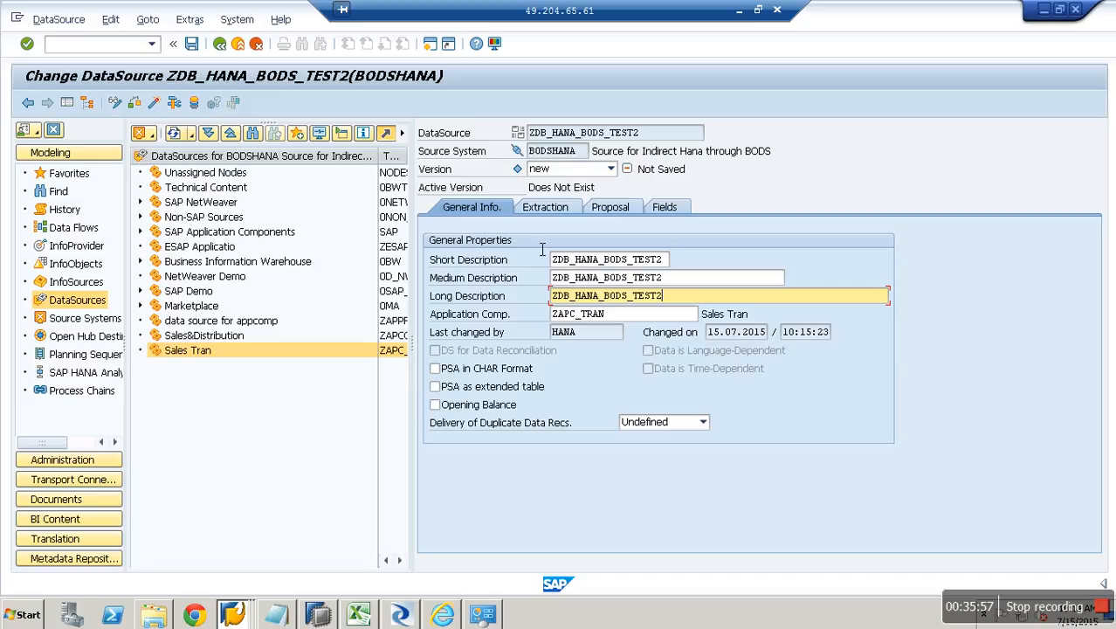
left_click(554, 213)
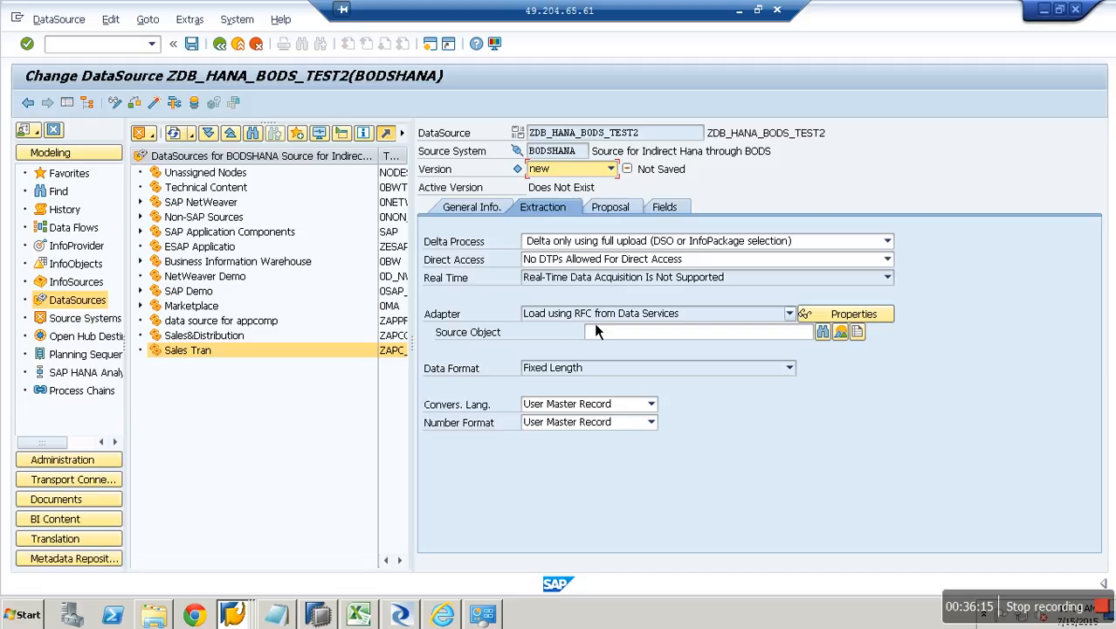
Browse the Data Services source tables, then disconnect the Remote Desktop session.
left_click(836, 332)
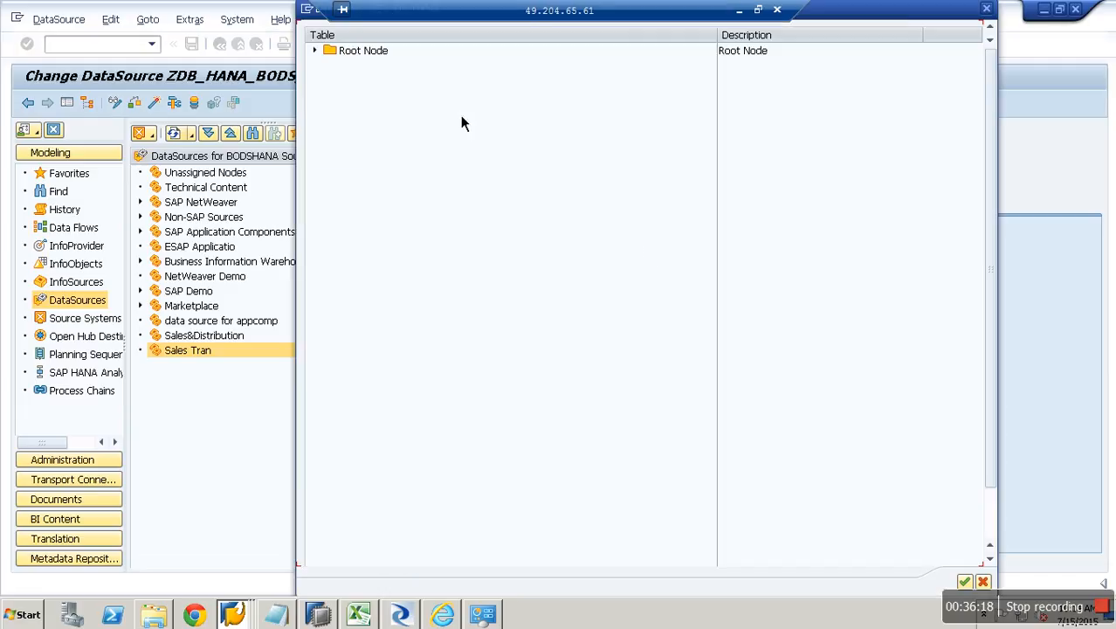
double_click(327, 52)
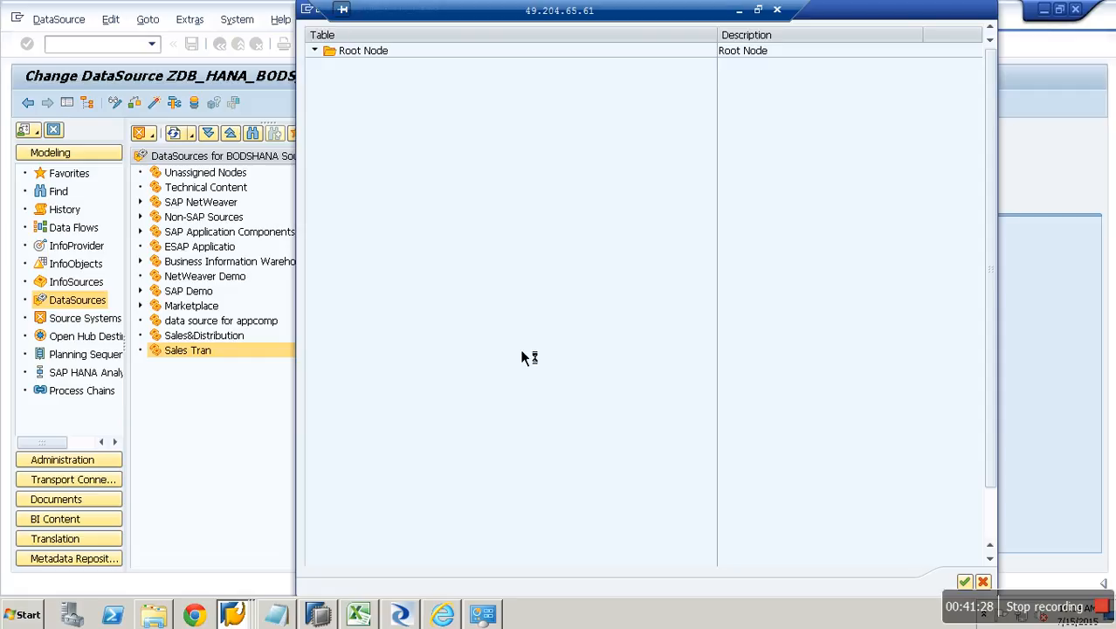
left_click(777, 9)
left_click(619, 375)
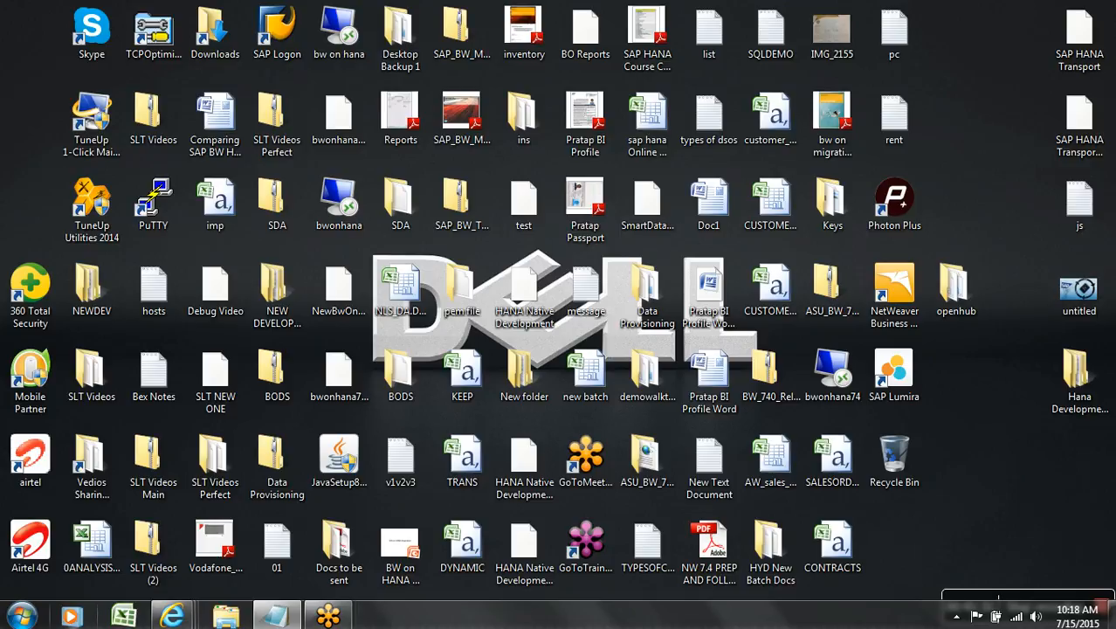
Reconnect to 49.204.65.61 through Remote Desktop with the account password, accepting the untrusted certificate.
left_click(19, 616)
left_click(87, 198)
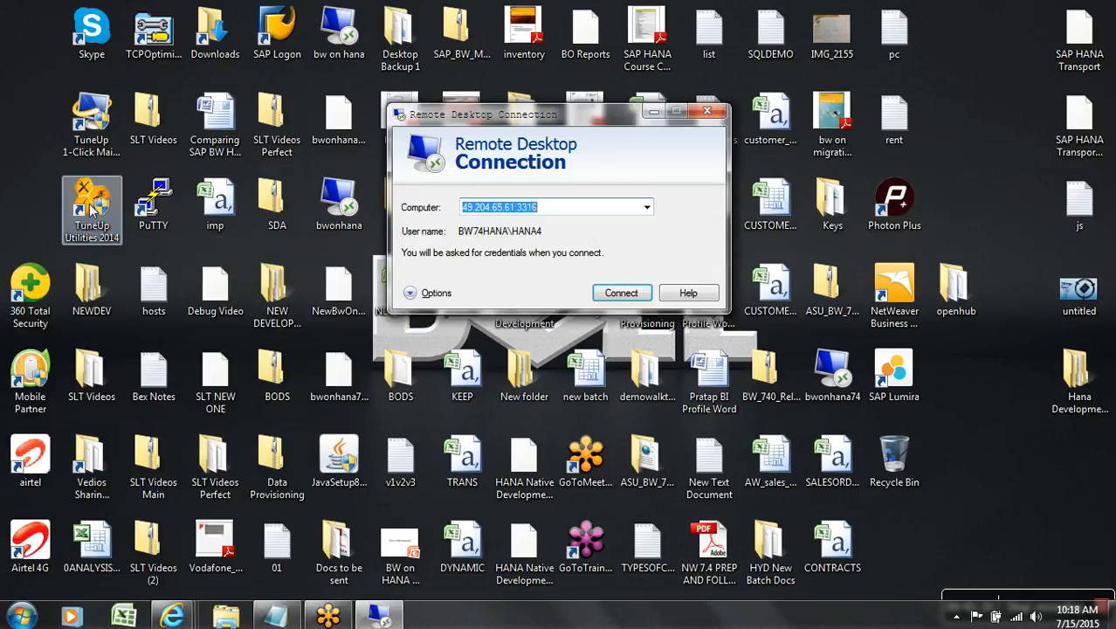
left_click(609, 290)
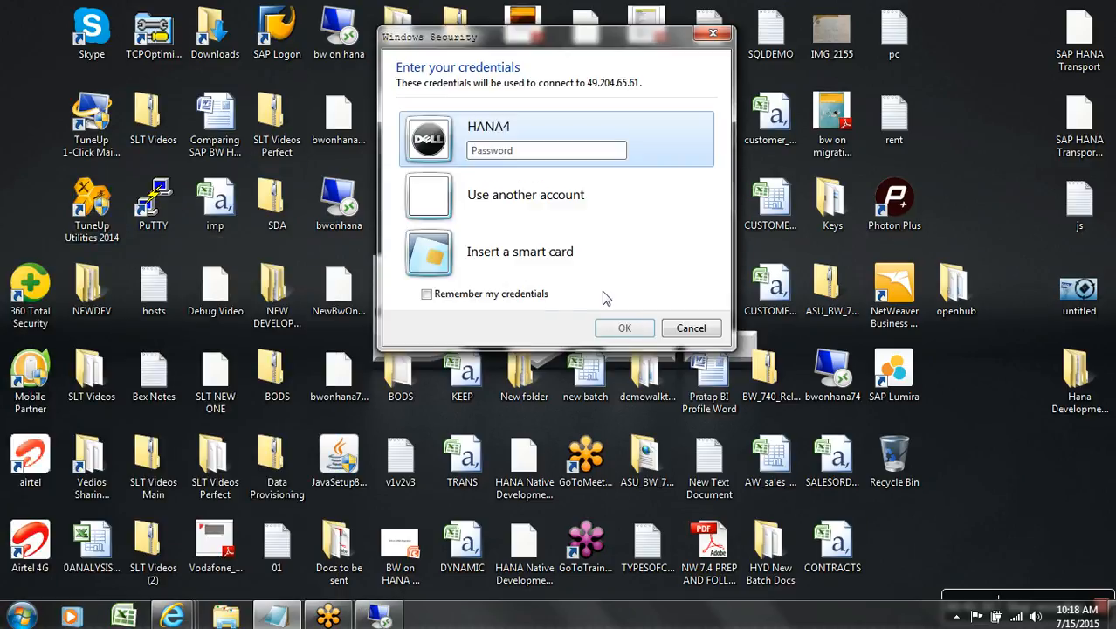
type("******")
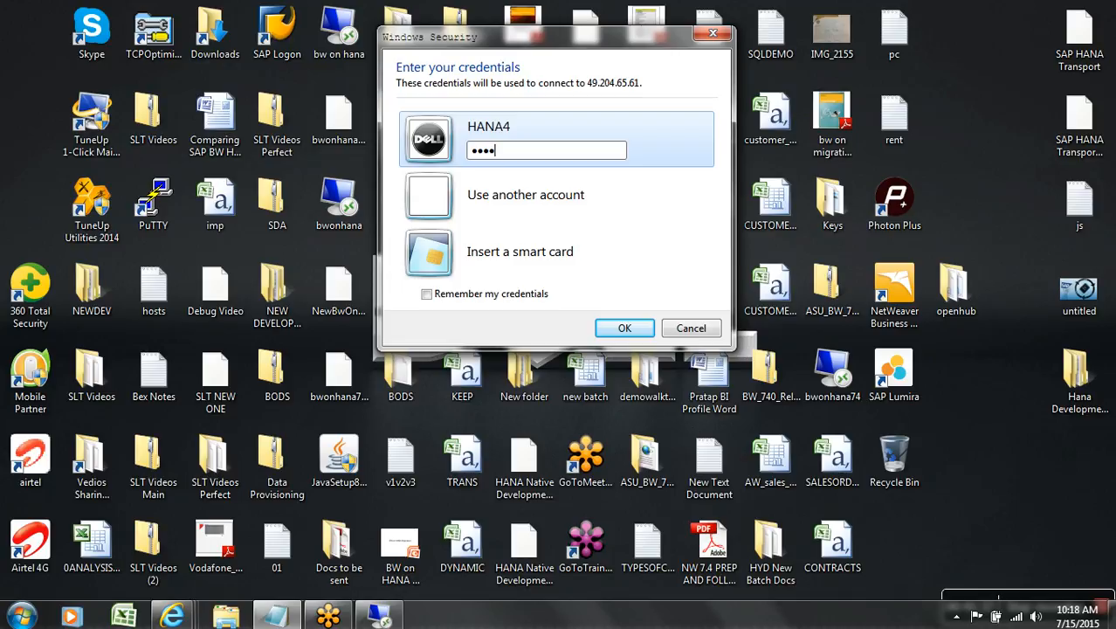
key("Return")
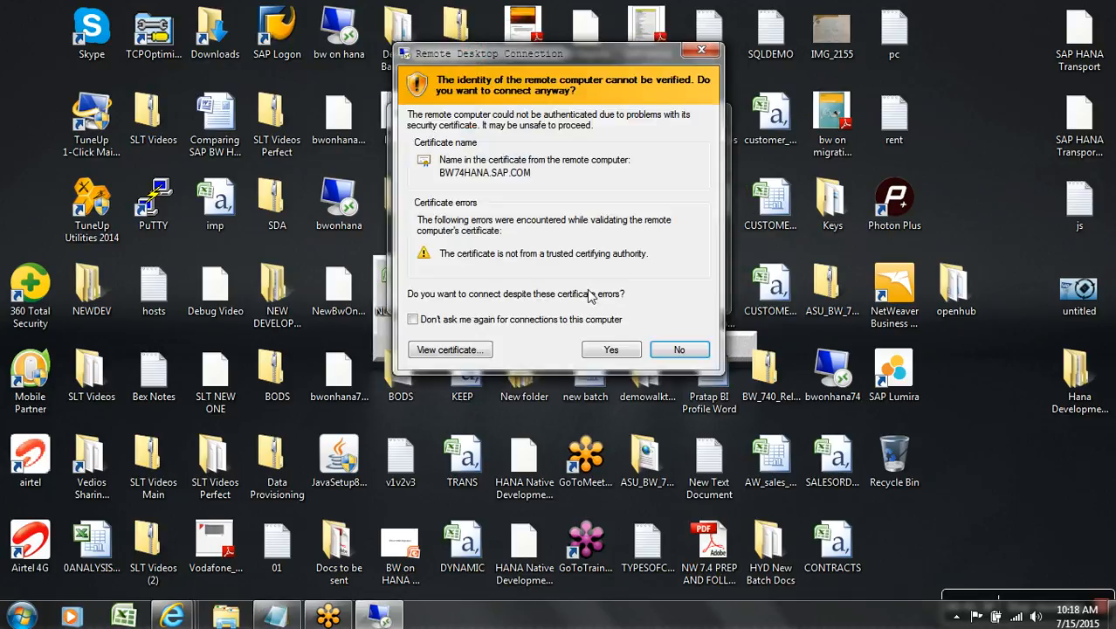
left_click(609, 349)
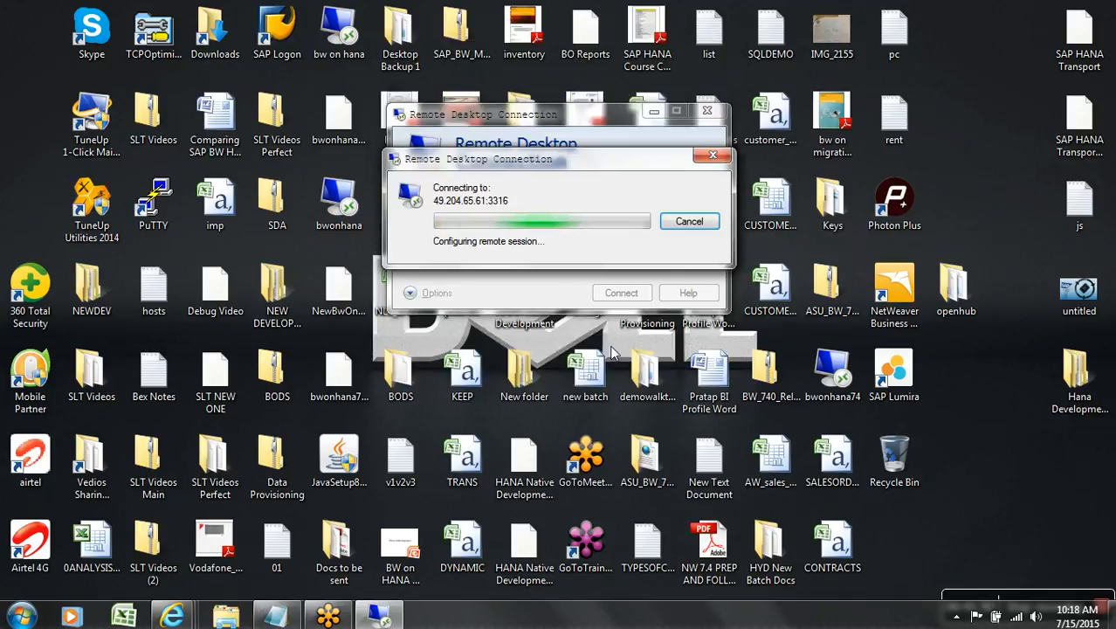